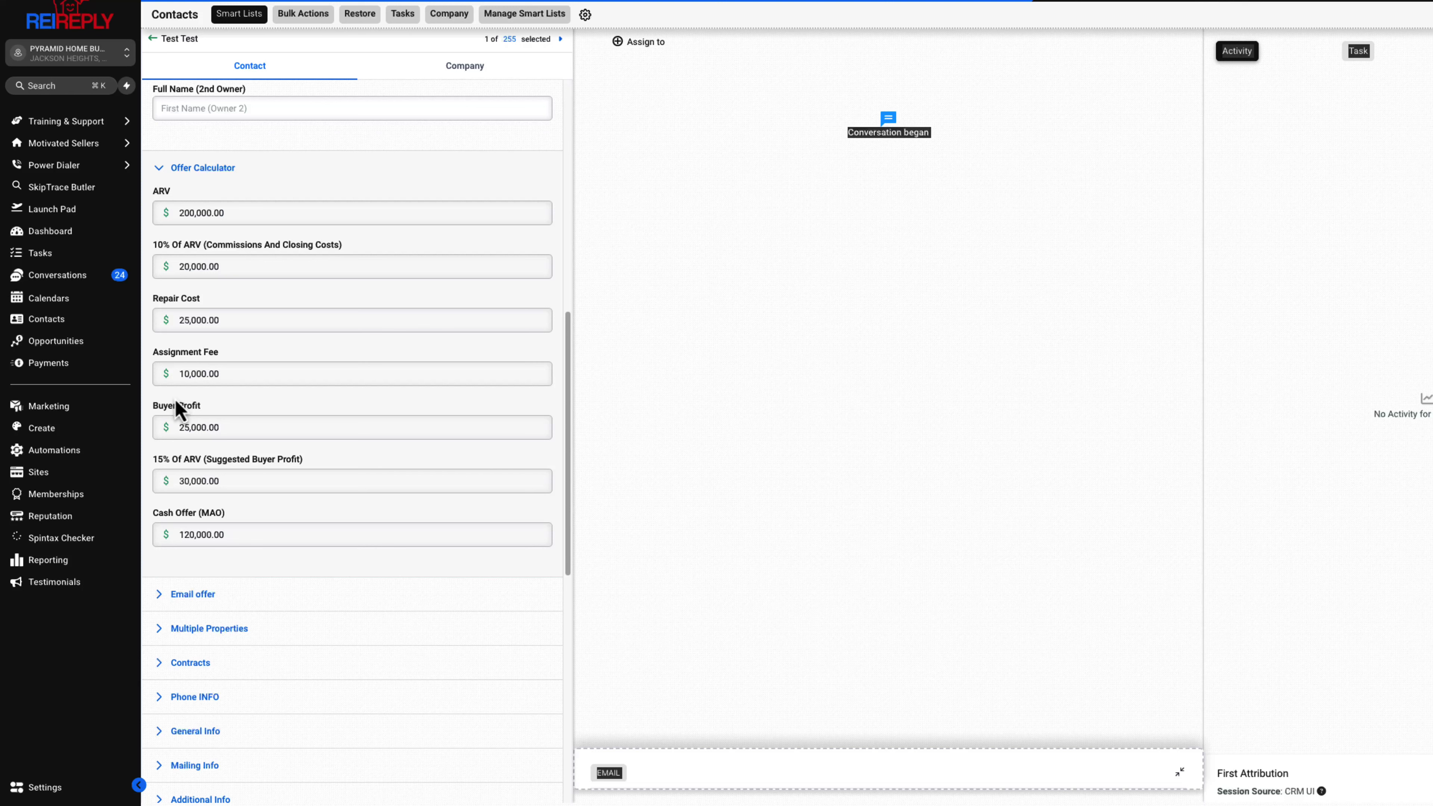
{"action": "left_click", "coordinate": [254, 543]}
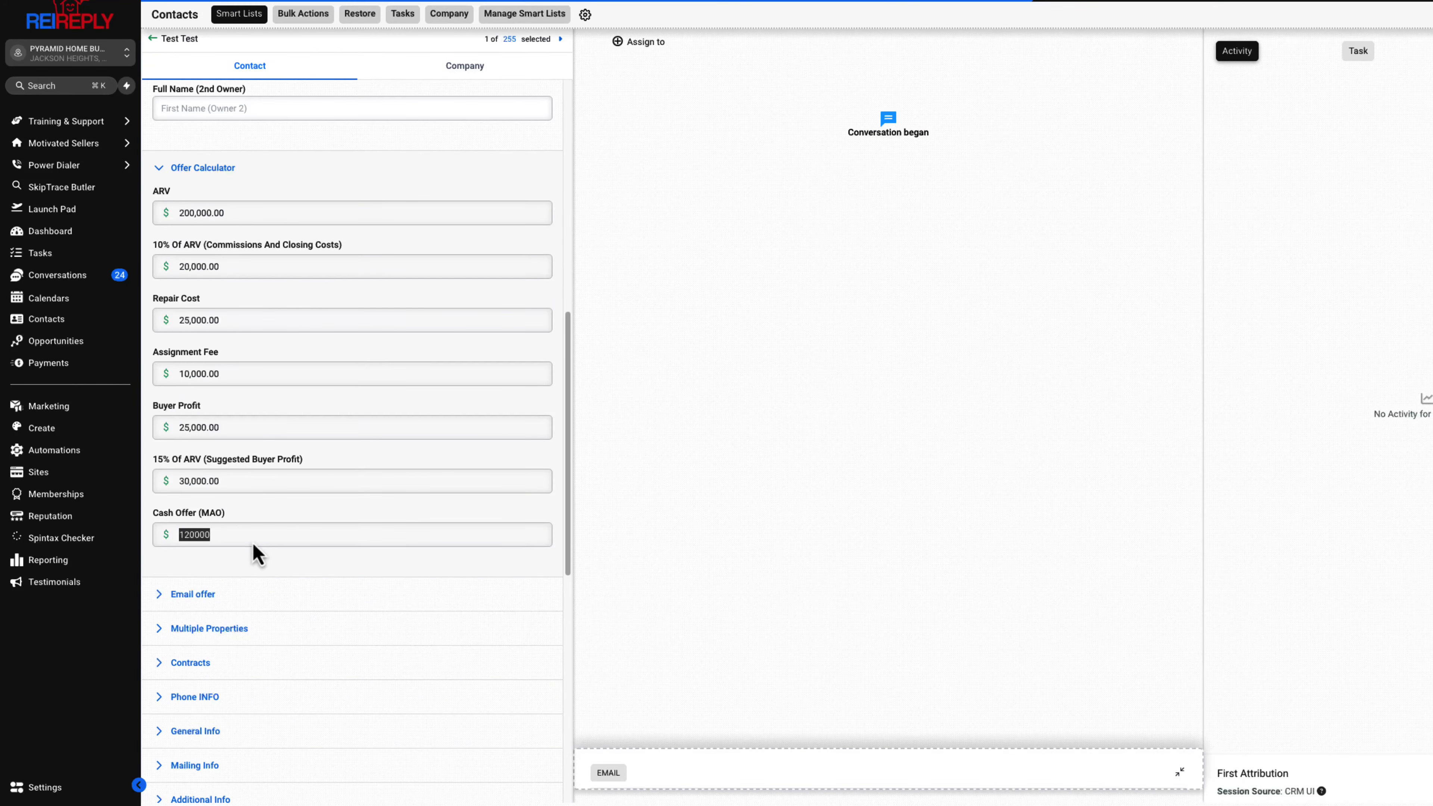
{"action": "left_click", "coordinate": [245, 514]}
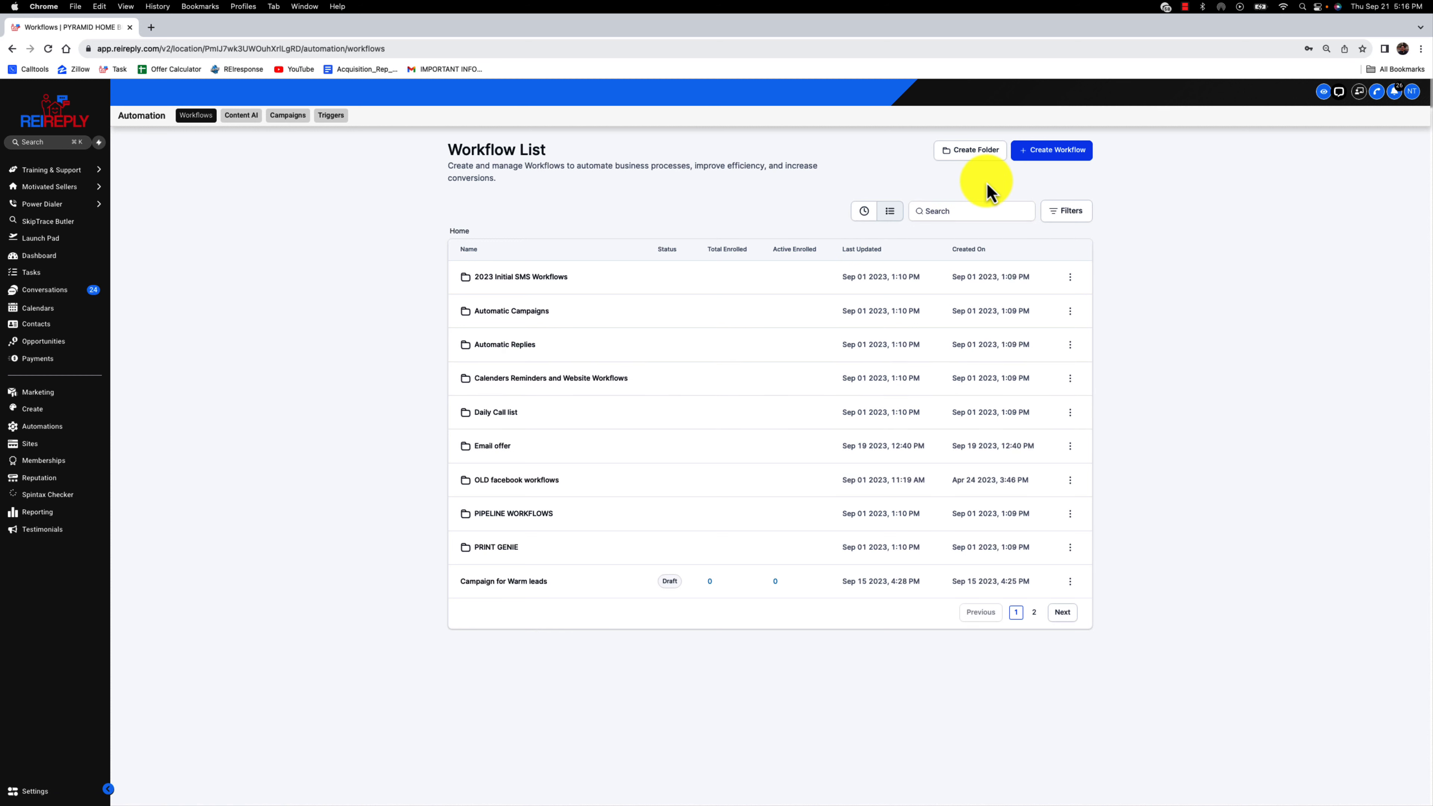
Create a workflow folder named "offer calculator" and open it
{"action": "left_click", "coordinate": [974, 151]}
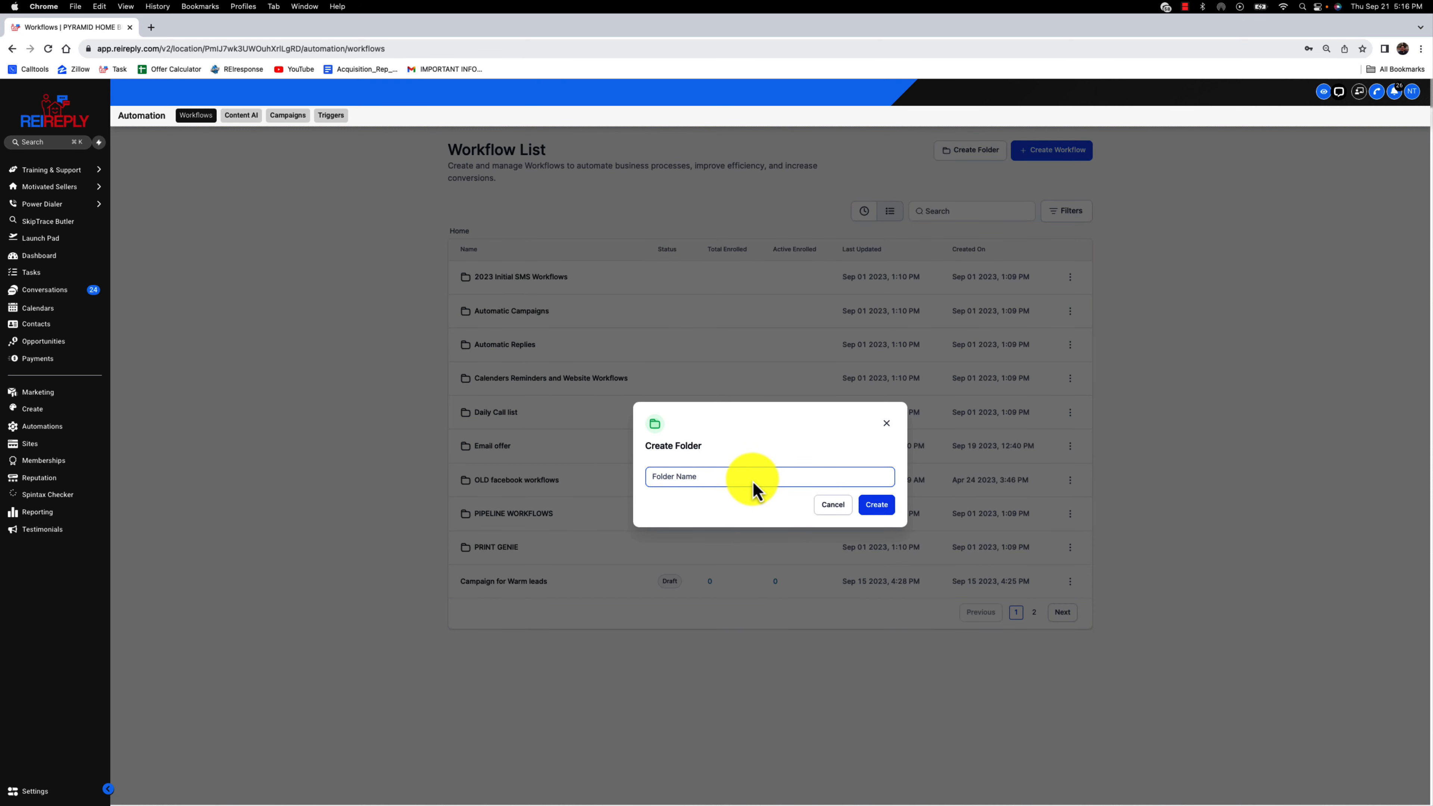
{"action": "type", "text": "p"}
{"action": "type", "text": "ffer calculator"}
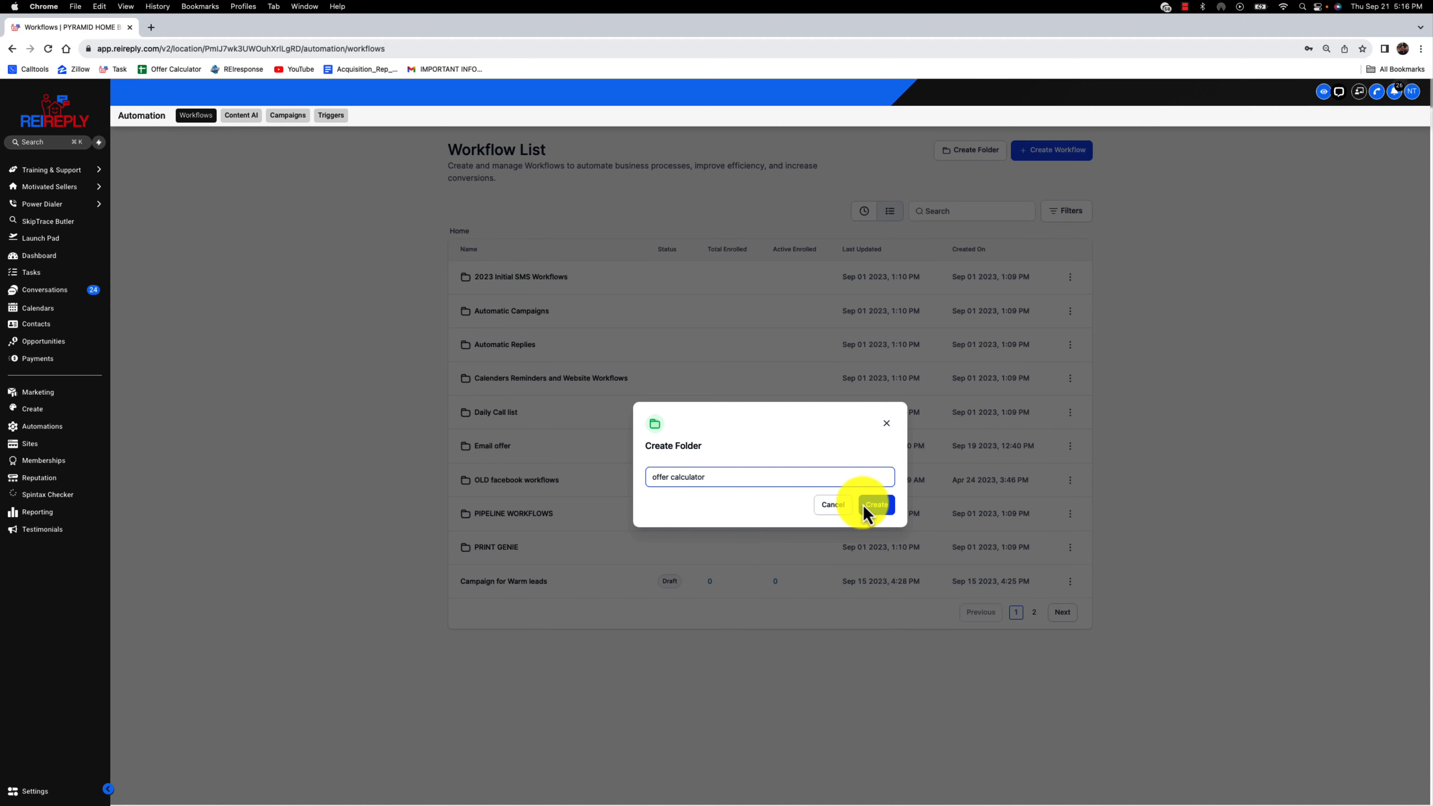
{"action": "left_click", "coordinate": [876, 505]}
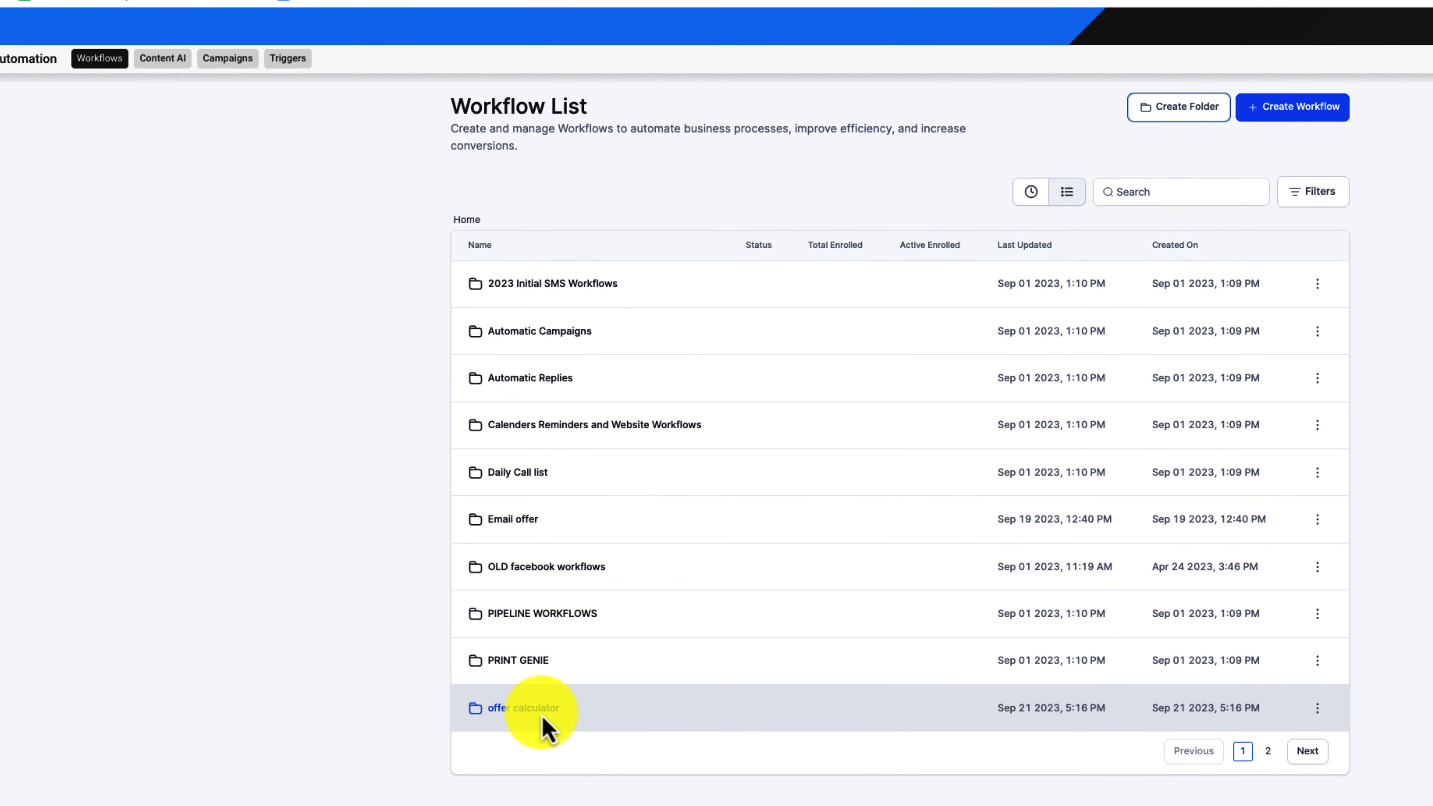
{"action": "left_click", "coordinate": [543, 726]}
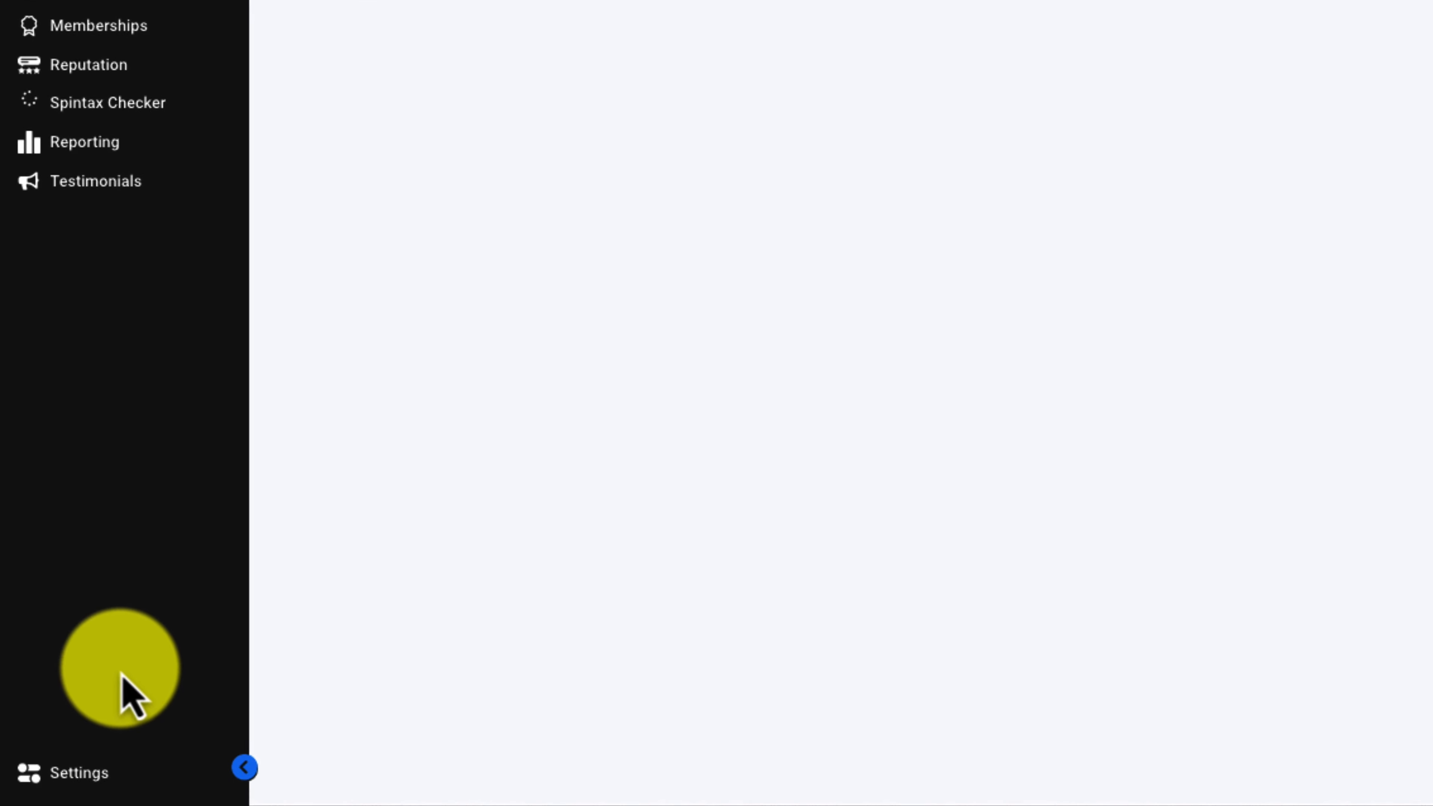
In the custom fields settings, create a Contact field folder named "offer calculator"
{"action": "left_click", "coordinate": [85, 769]}
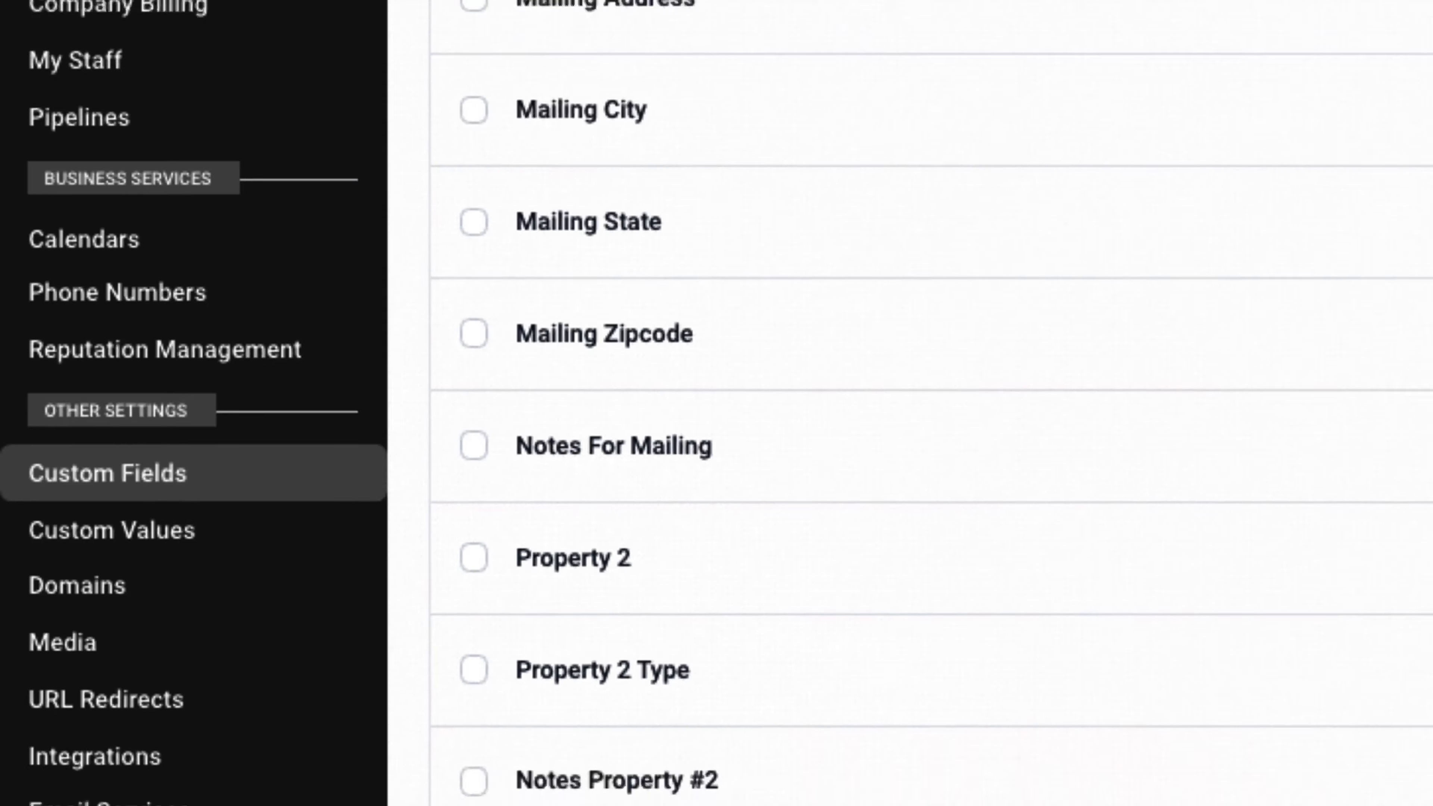
{"action": "left_click", "coordinate": [333, 259]}
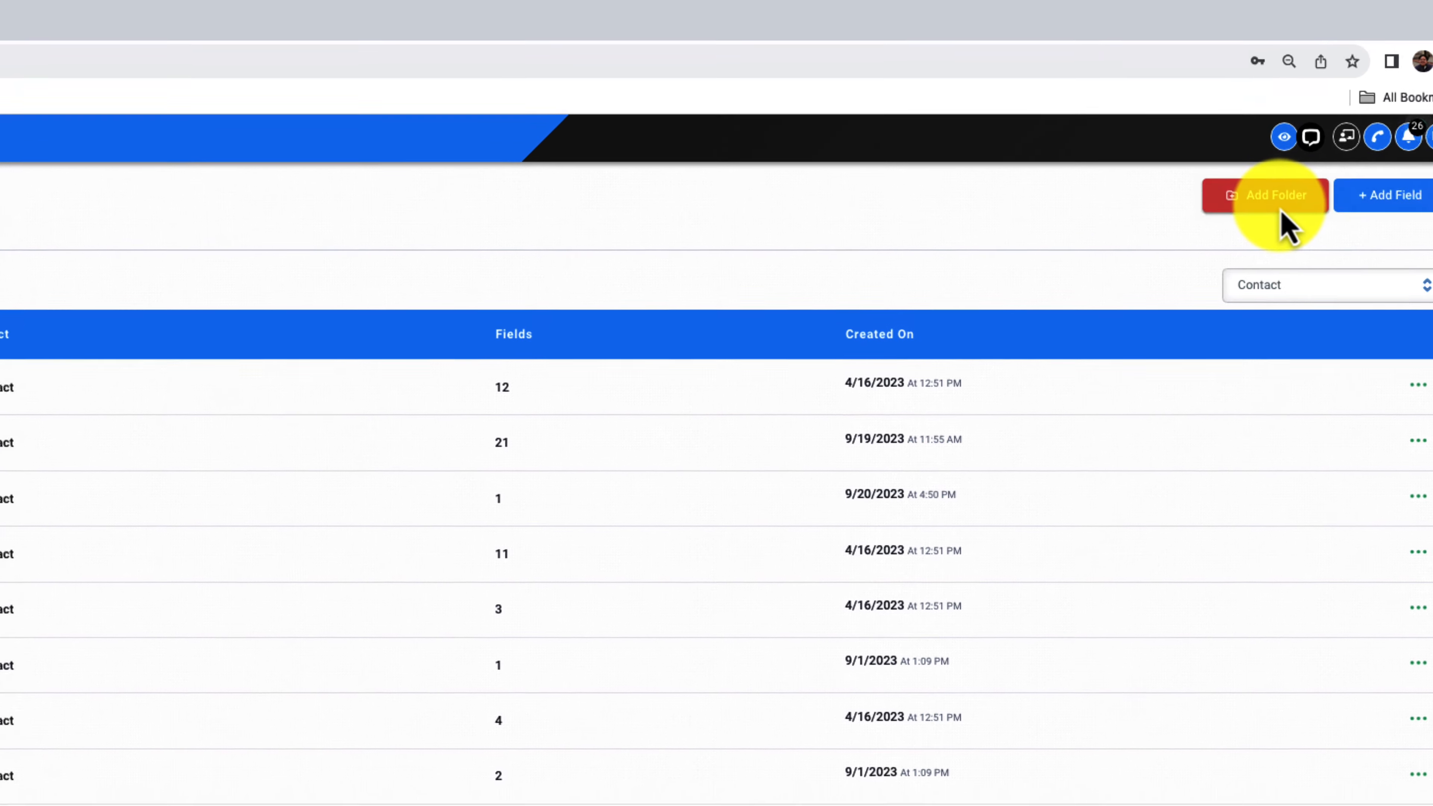
{"action": "left_click", "coordinate": [1244, 221]}
{"action": "left_click", "coordinate": [627, 498]}
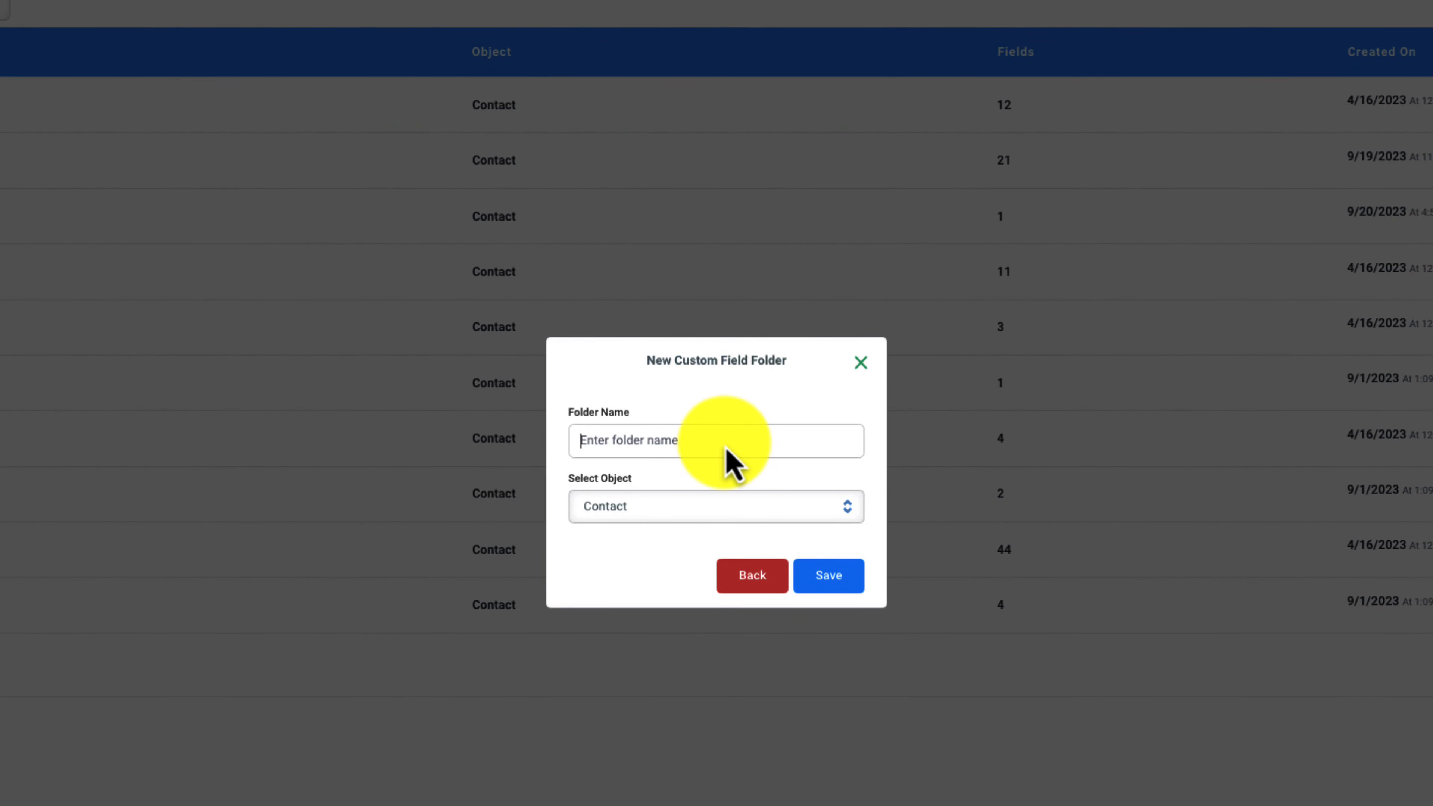
{"action": "type", "text": "offer calculator"}
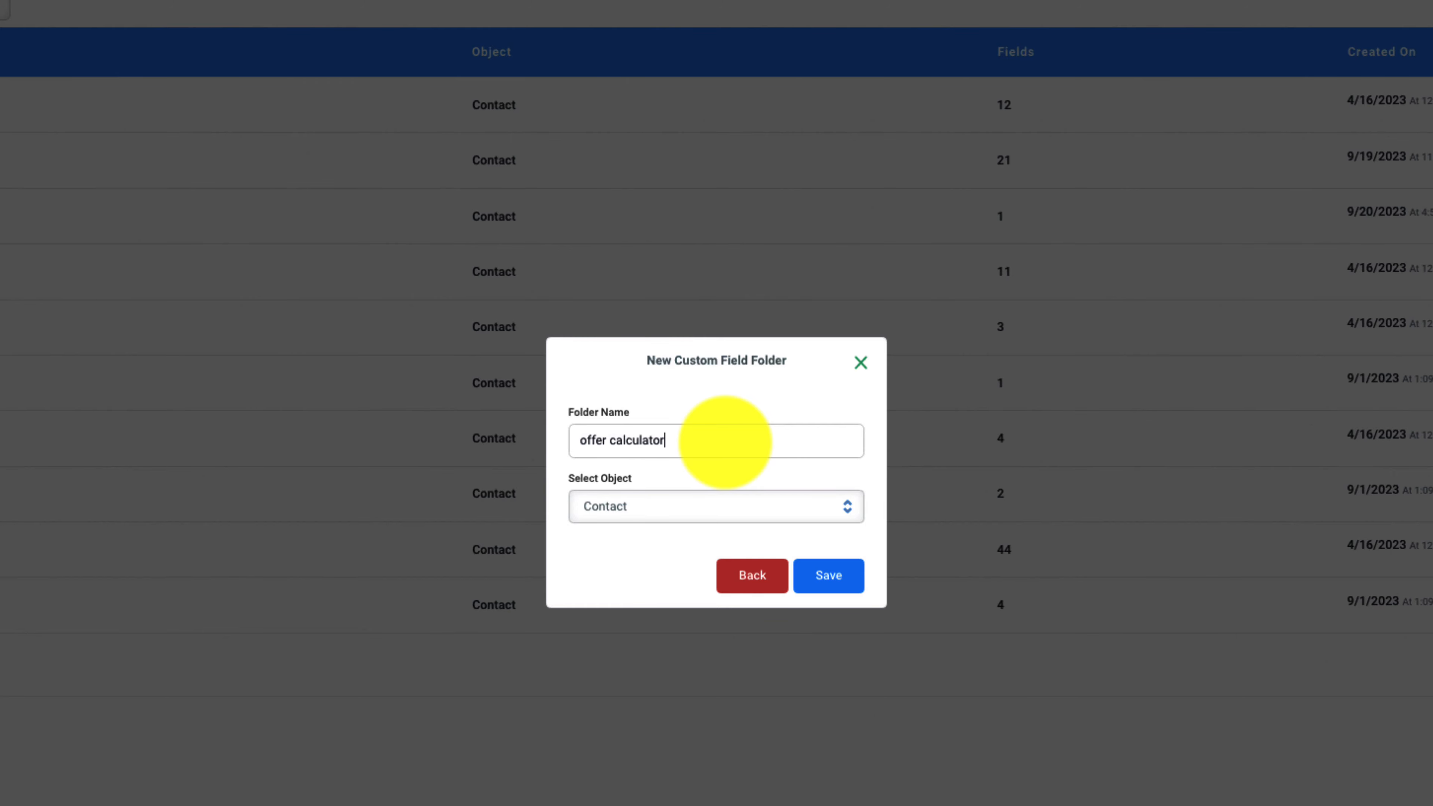
{"action": "left_click", "coordinate": [824, 576]}
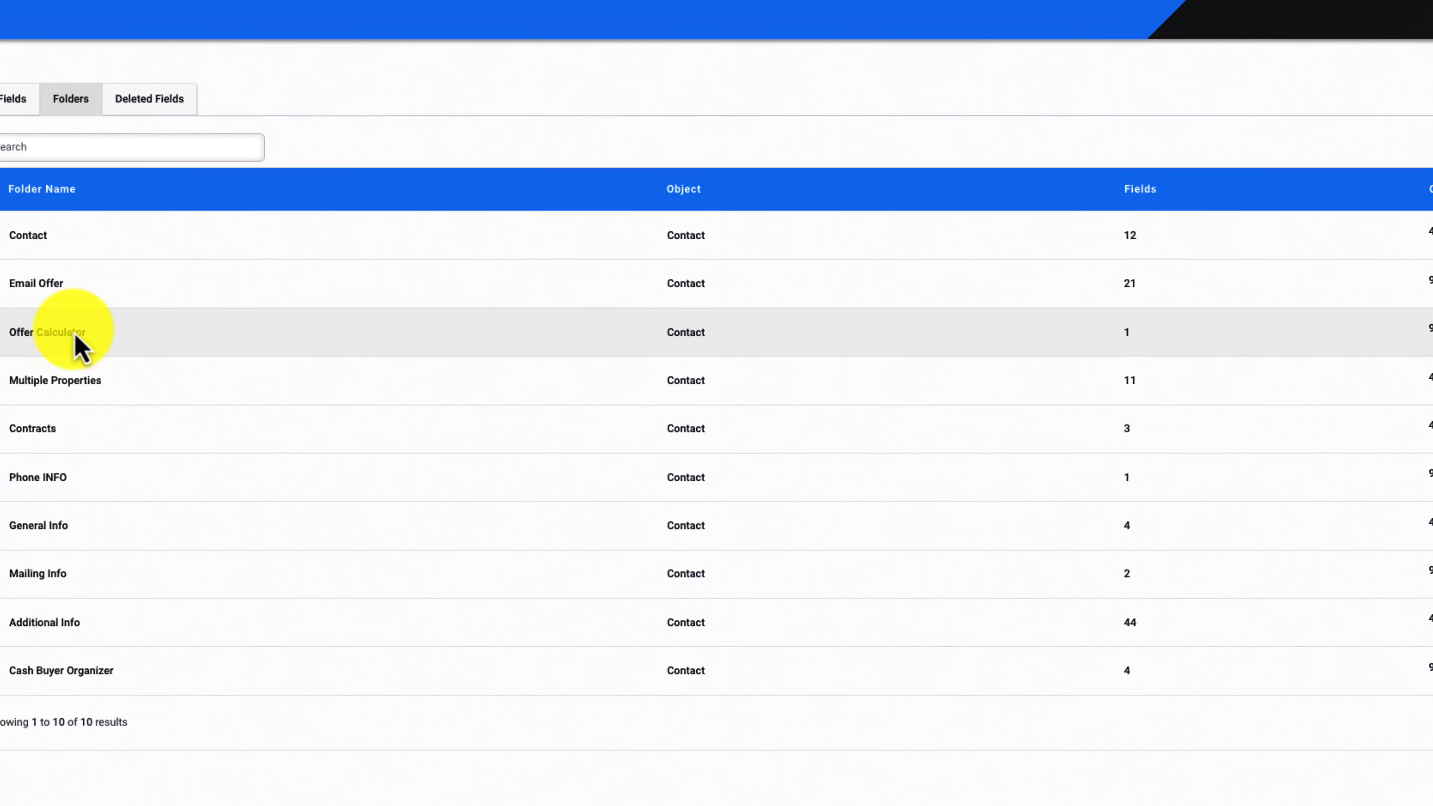
Check the contents of the Offer Calculator field folder, and move the folder above Email Offer in the list
{"action": "left_click_drag", "start_coordinate": [136, 355], "coordinate": [67, 356]}
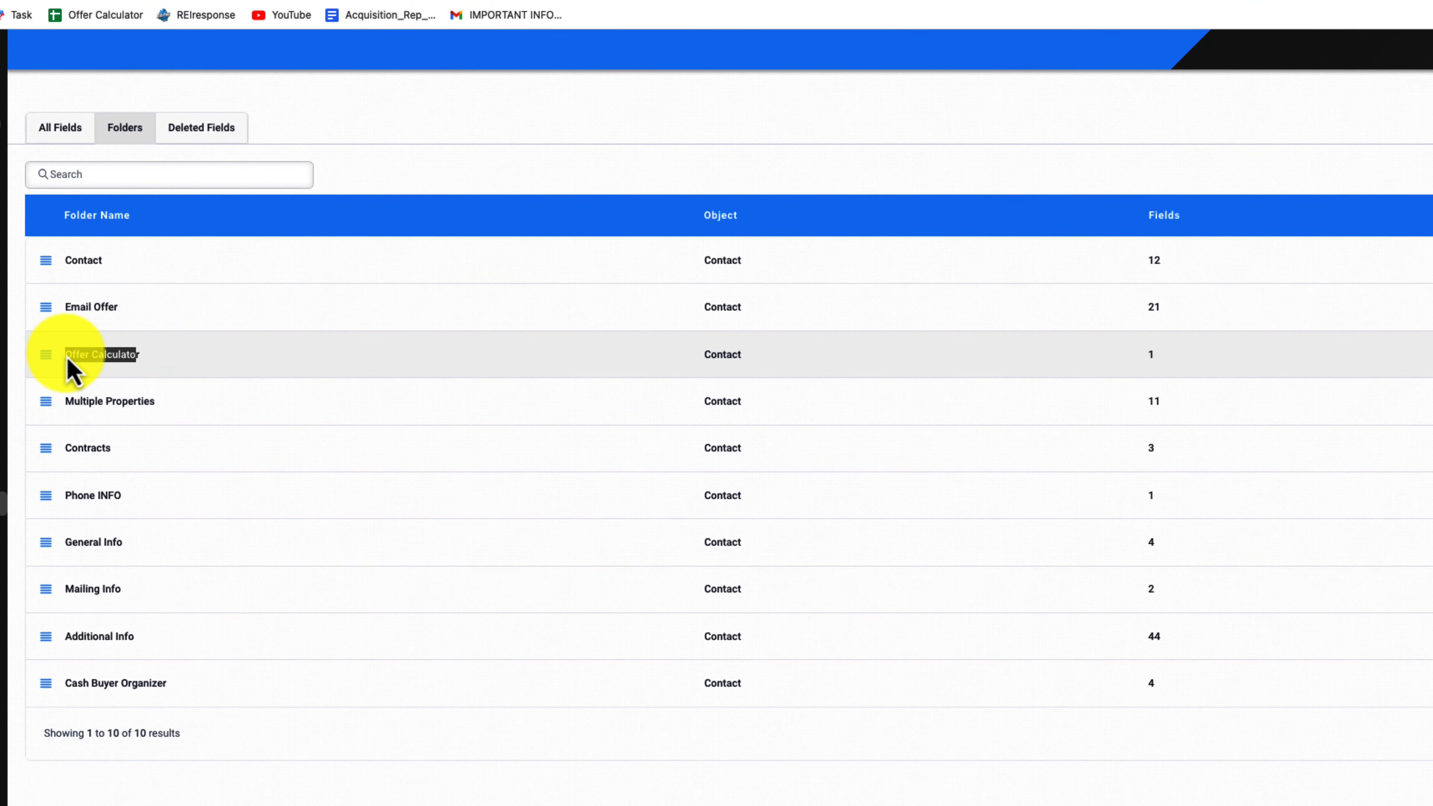
{"action": "left_click", "coordinate": [70, 364]}
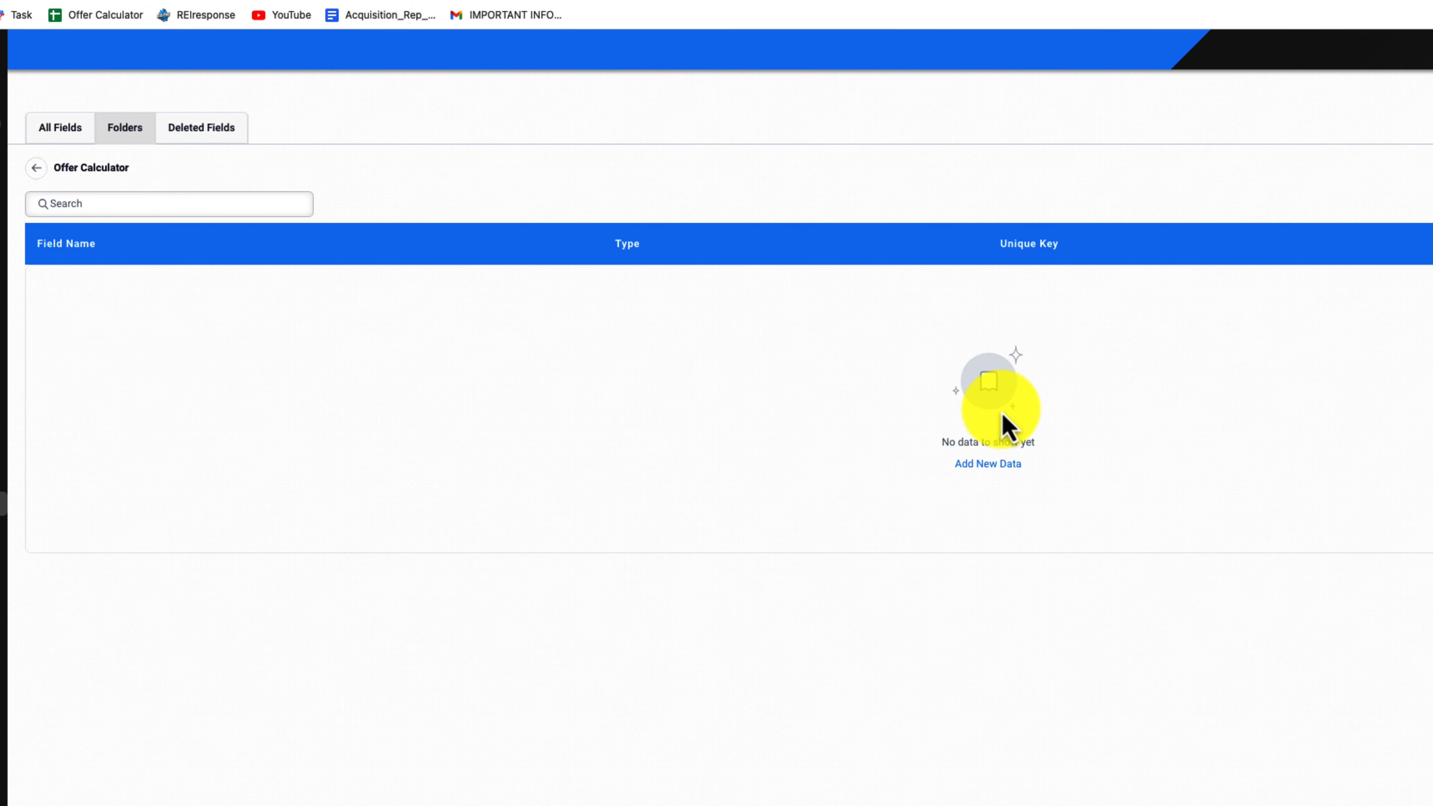
{"action": "left_click", "coordinate": [36, 168]}
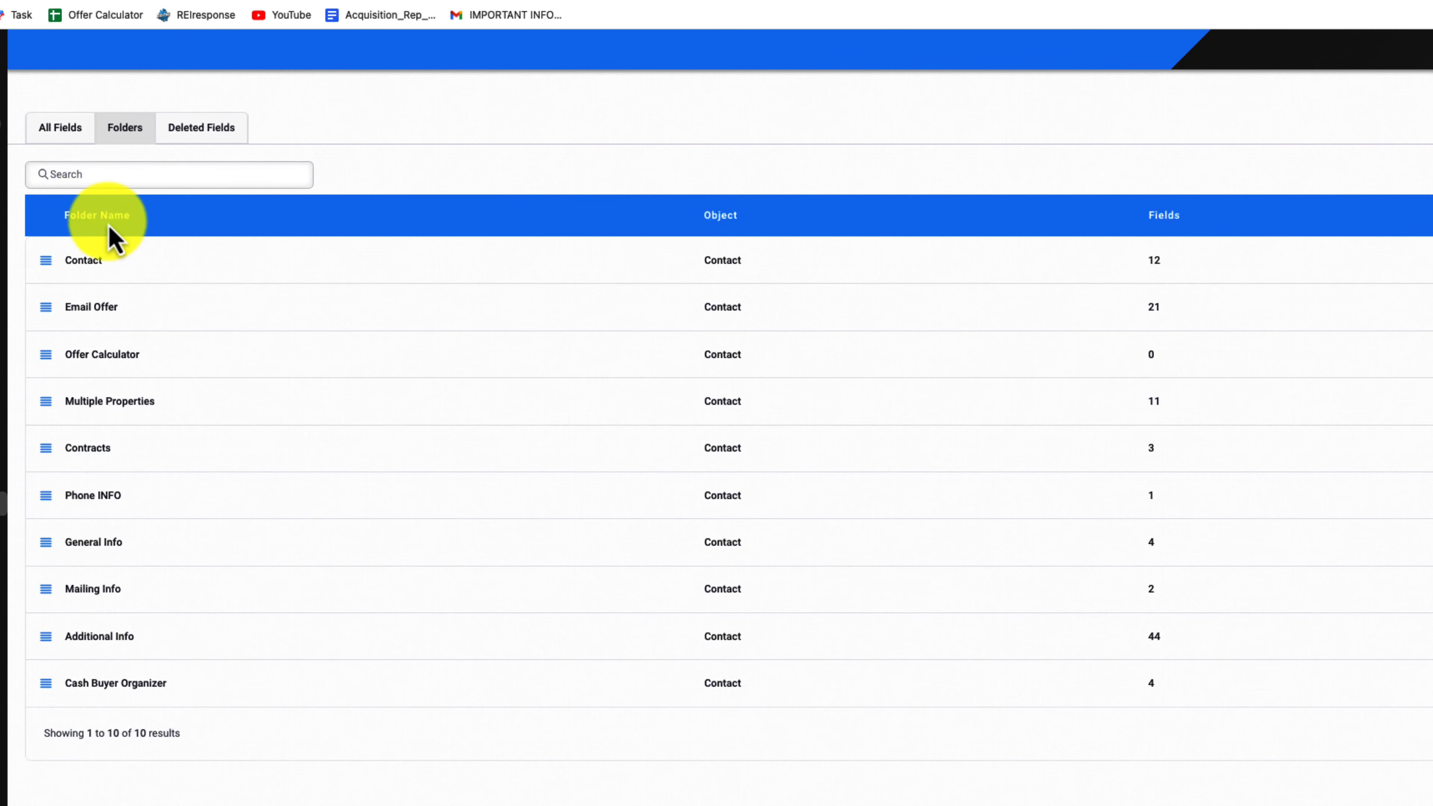
{"action": "left_click_drag", "start_coordinate": [48, 361], "coordinate": [72, 308]}
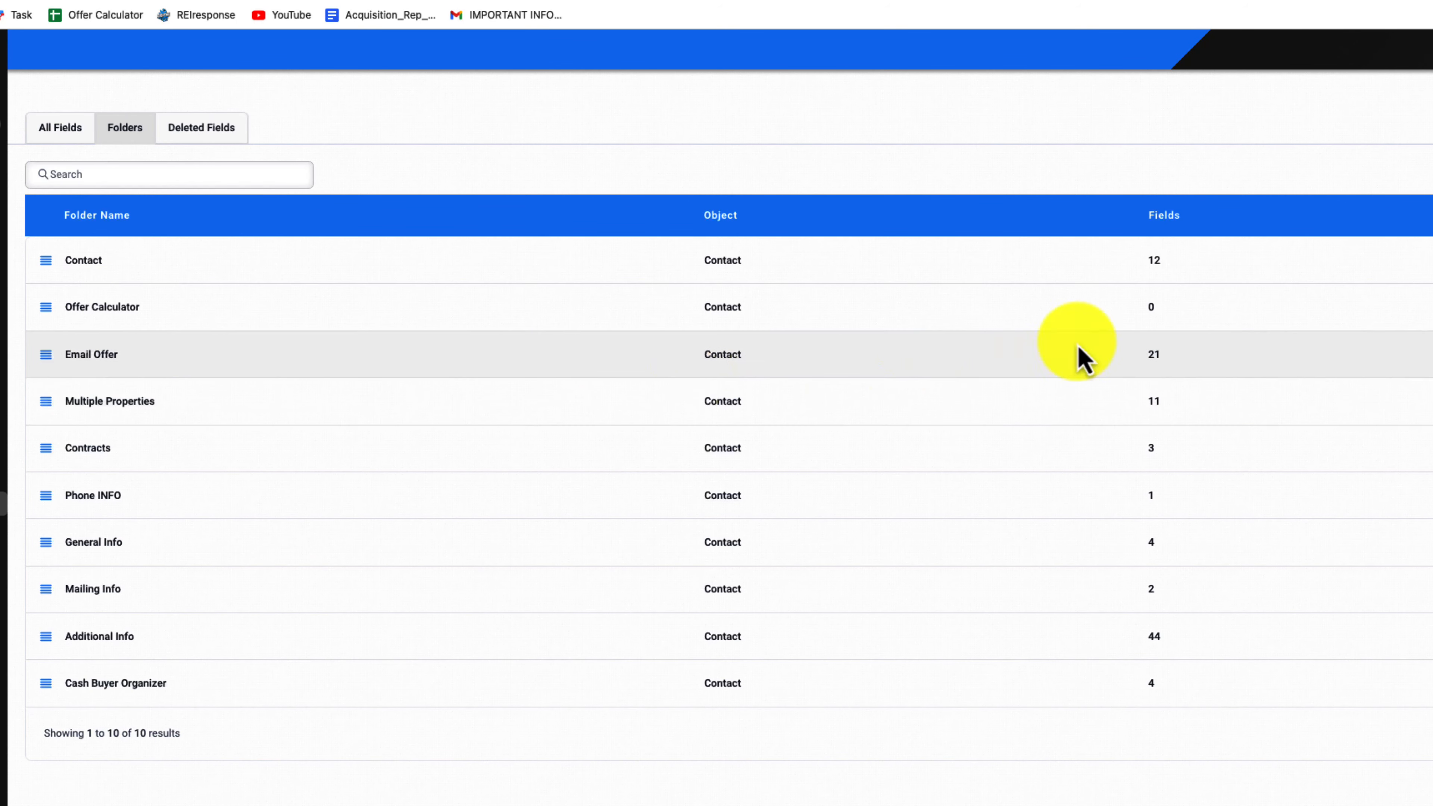
Add a Monetary custom field named "ARV" inside the Offer Calculator folder and save it
{"action": "left_click", "coordinate": [125, 310]}
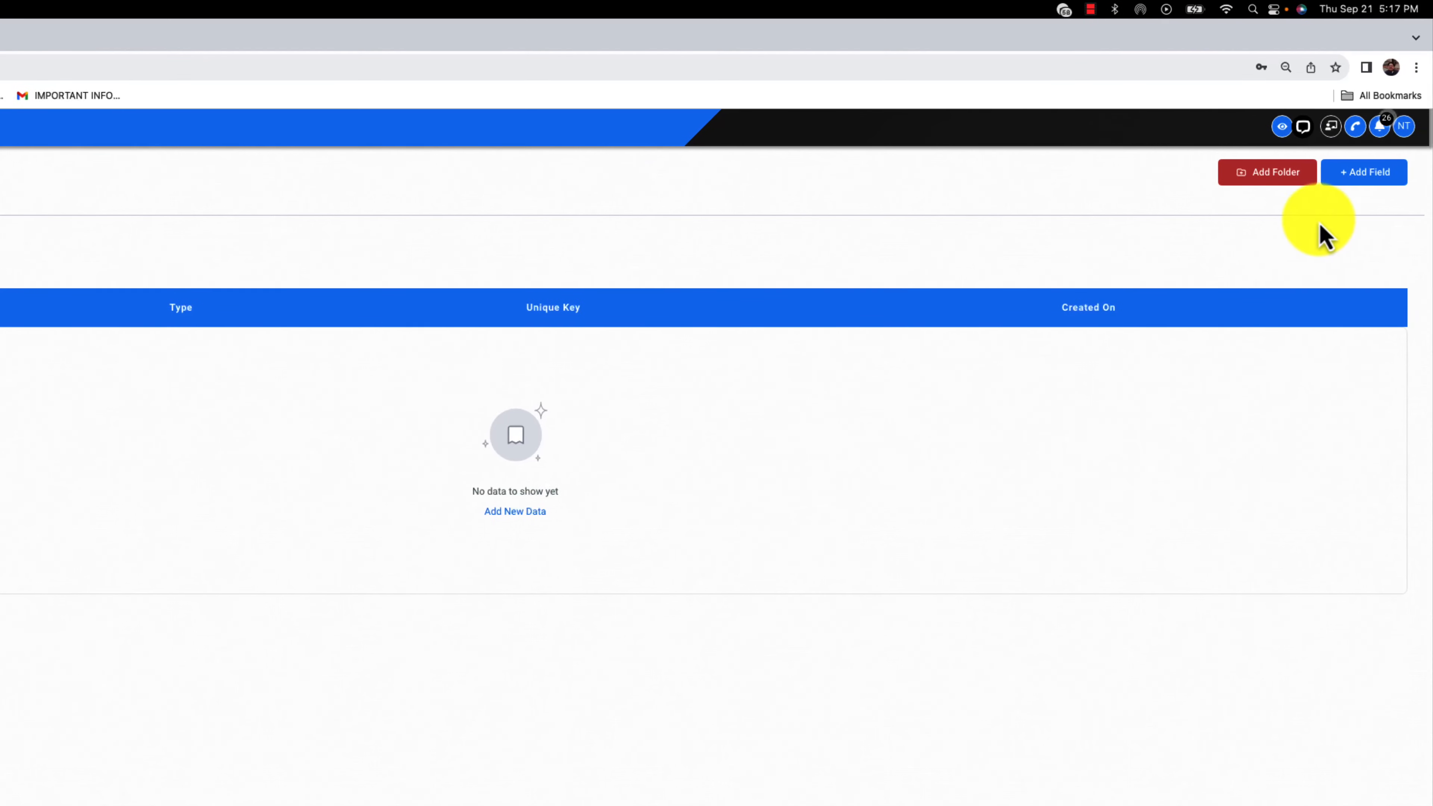
{"action": "left_click", "coordinate": [1375, 176]}
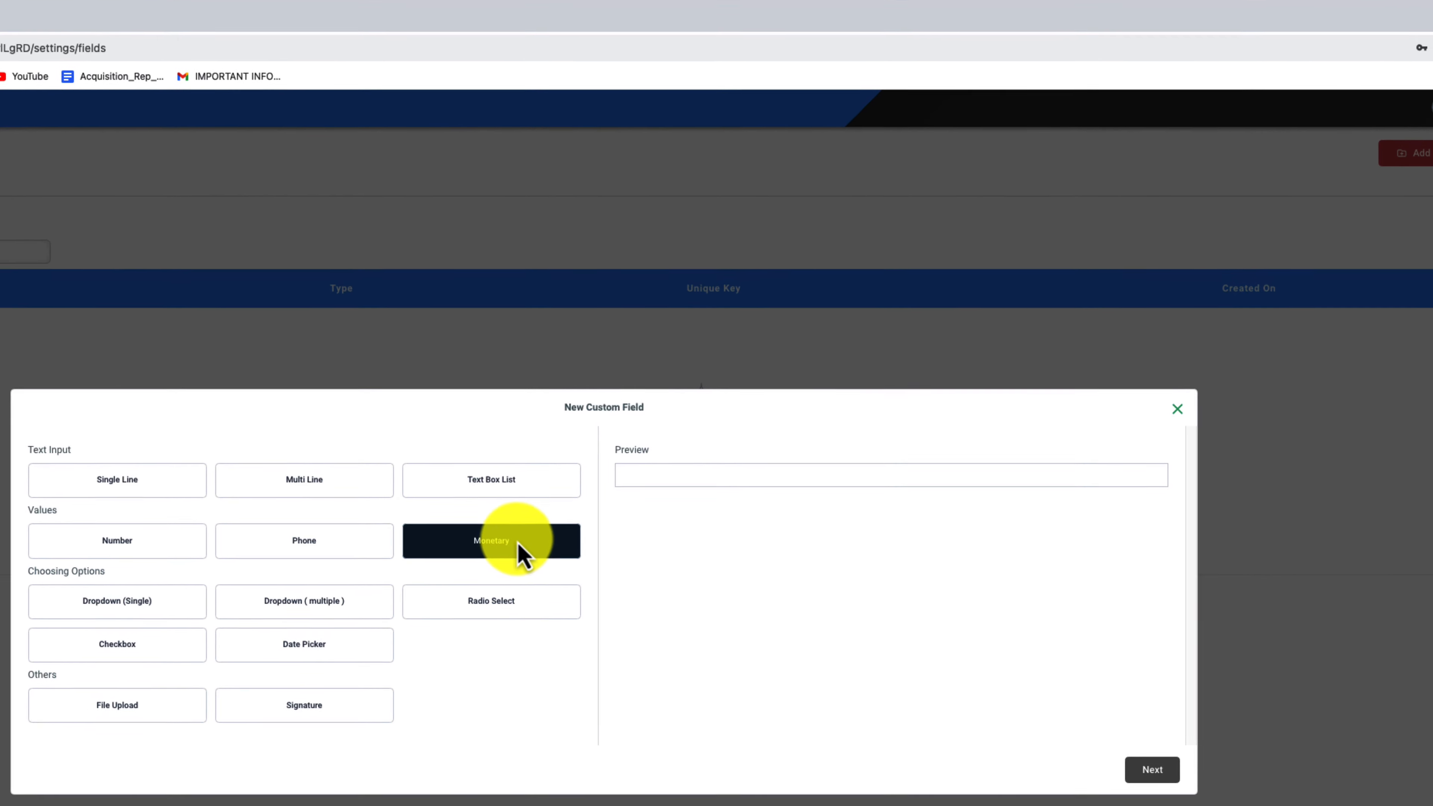
{"action": "left_click", "coordinate": [519, 546]}
{"action": "left_click", "coordinate": [1152, 769]}
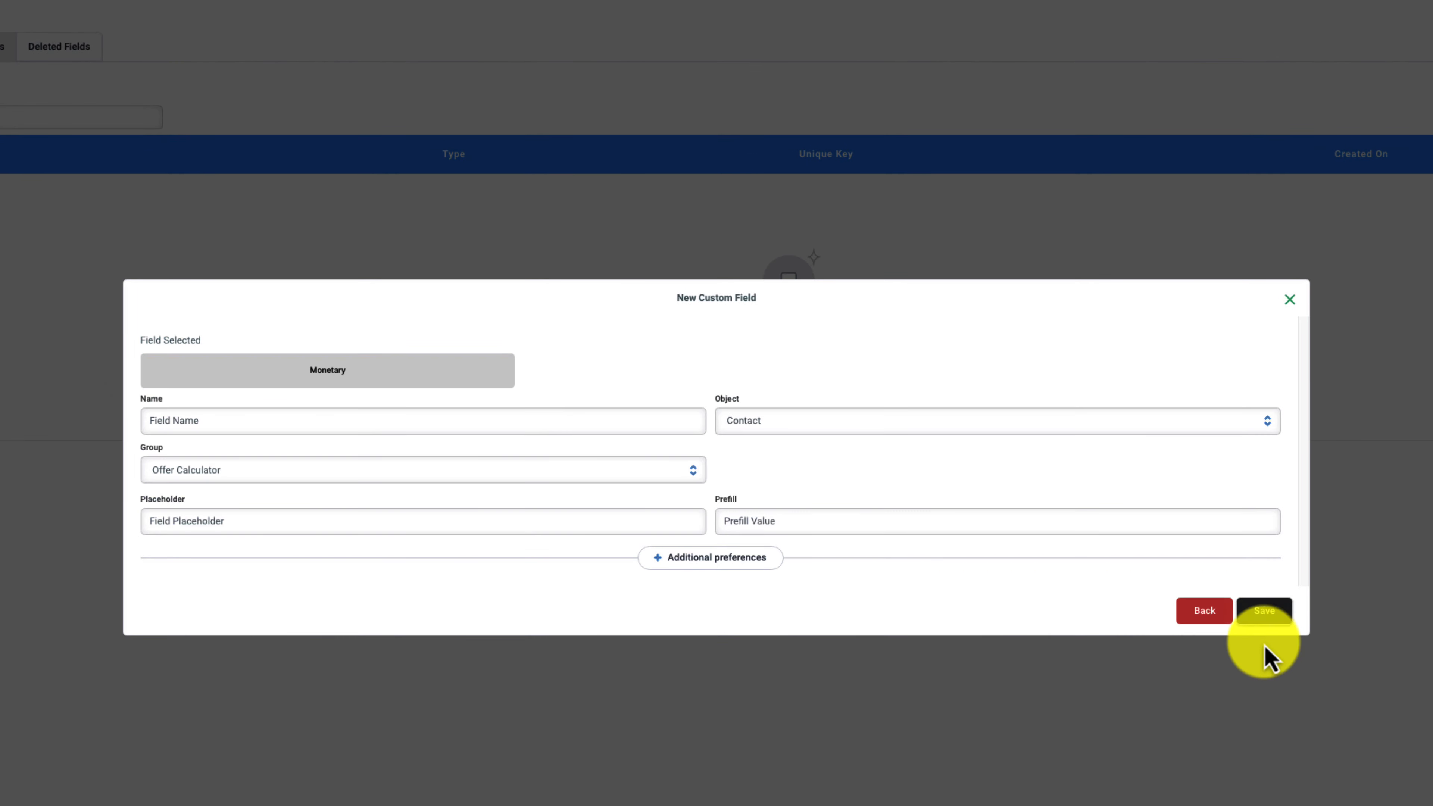
{"action": "left_click", "coordinate": [290, 423]}
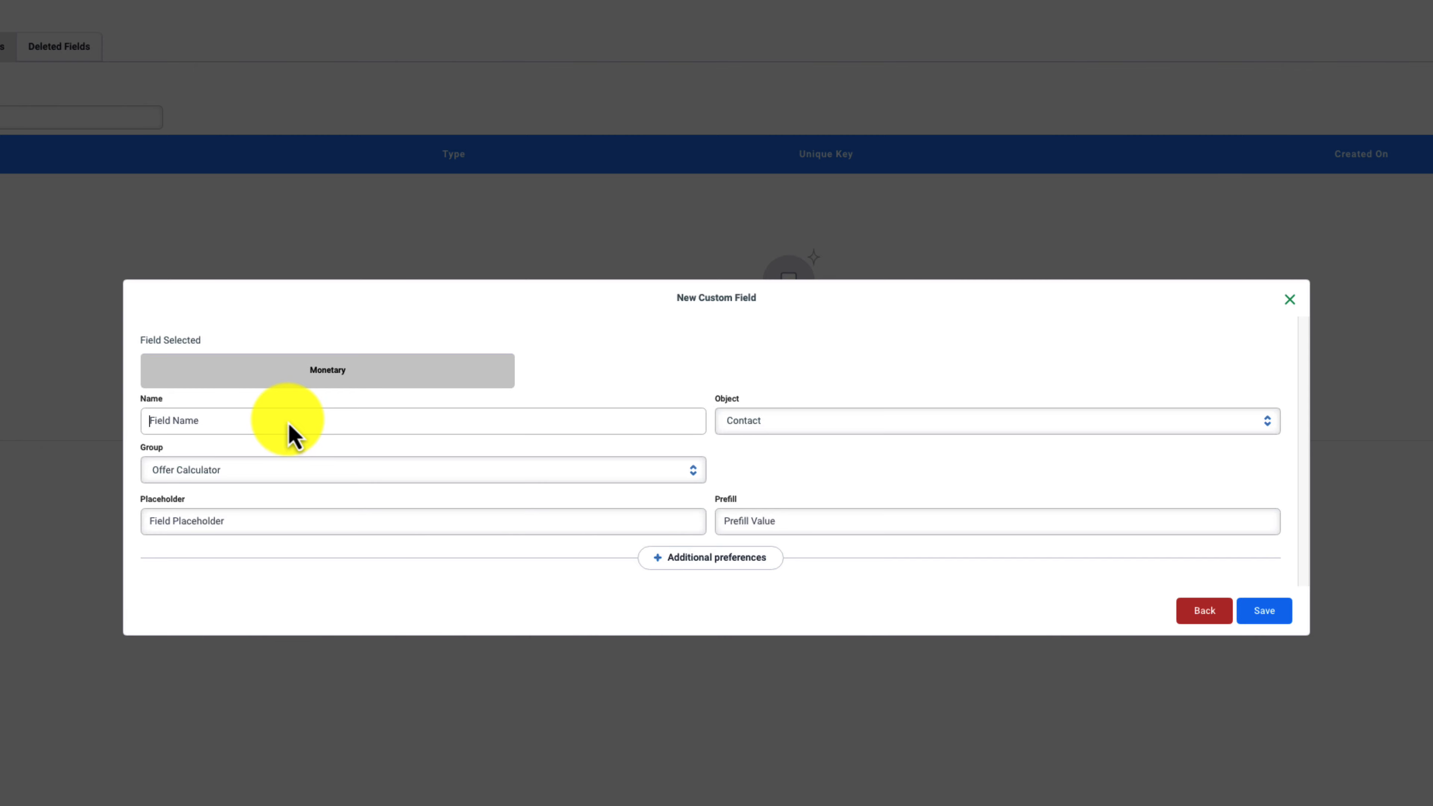
{"action": "type", "text": "A"}
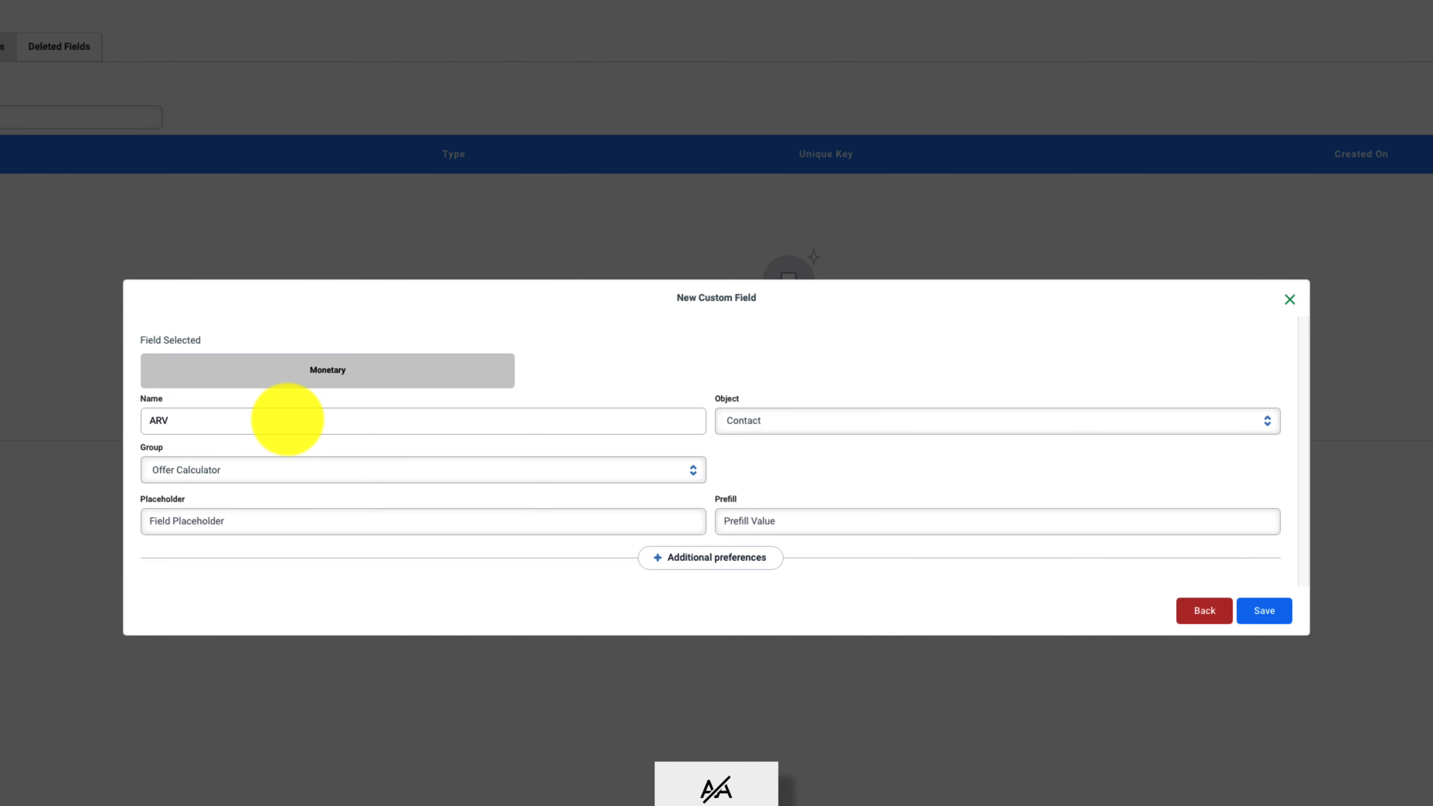
{"action": "type", "text": "RV"}
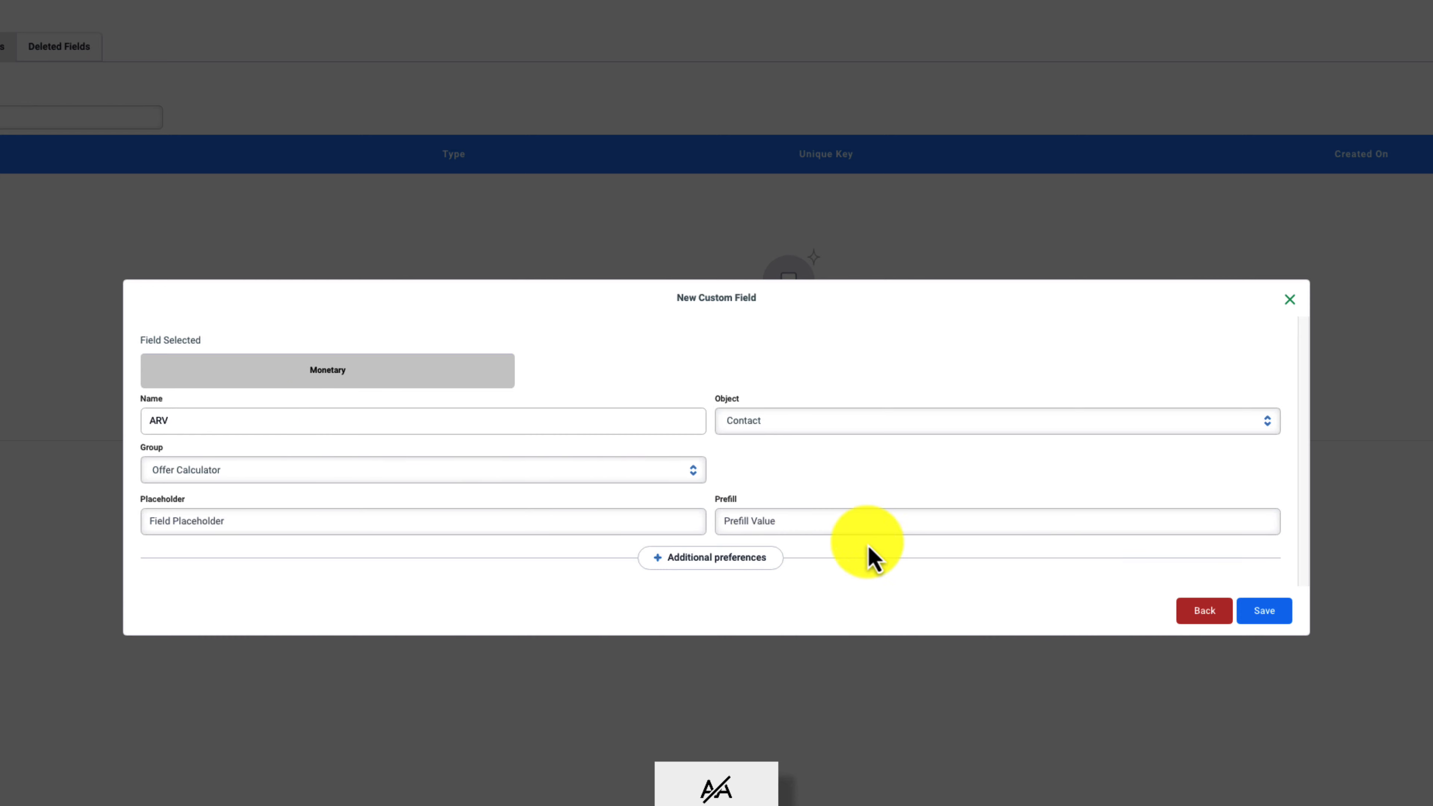
{"action": "left_click", "coordinate": [1274, 615]}
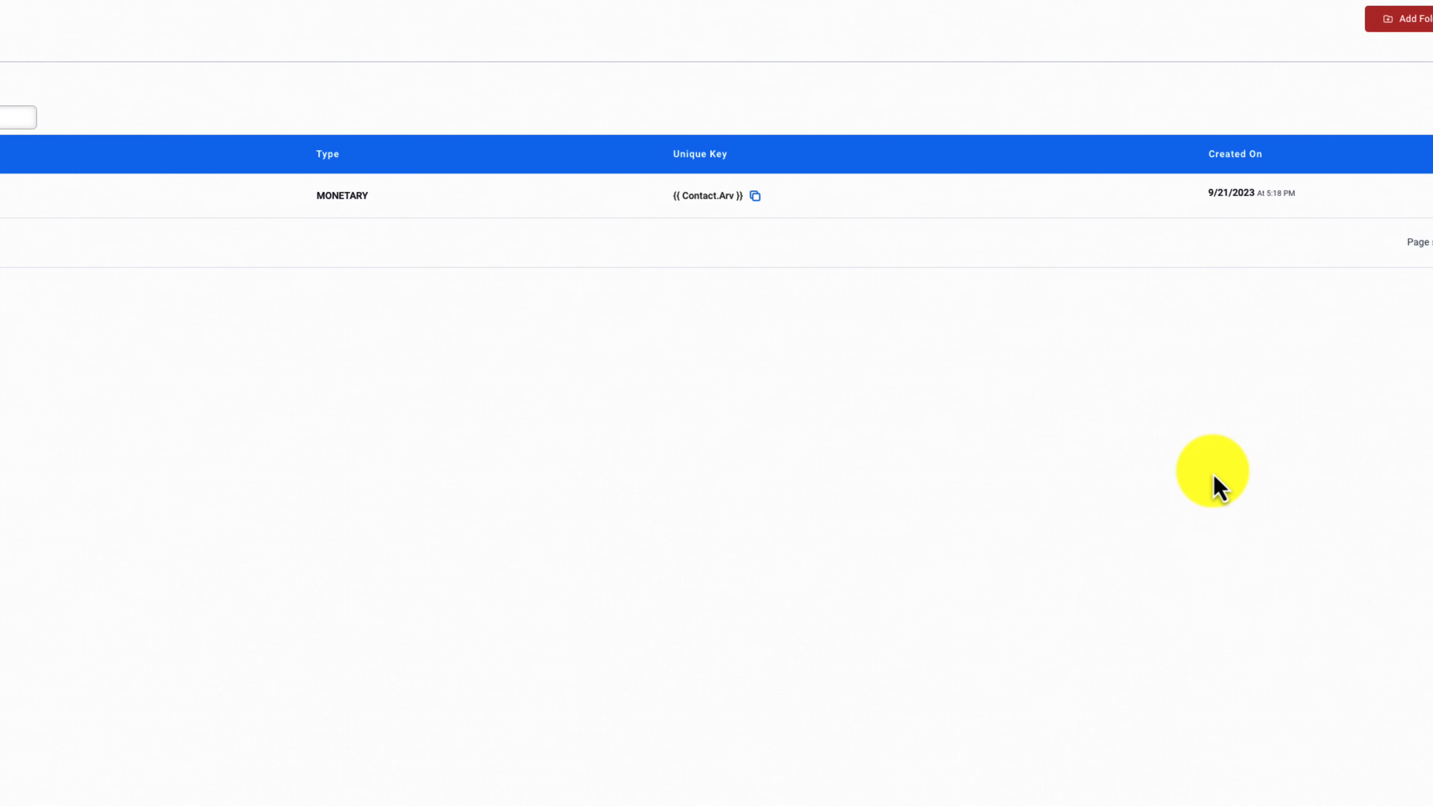
Add a Monetary custom field named "Repair cost" to the Offer Calculator folder and save it
{"action": "left_click", "coordinate": [1379, 39]}
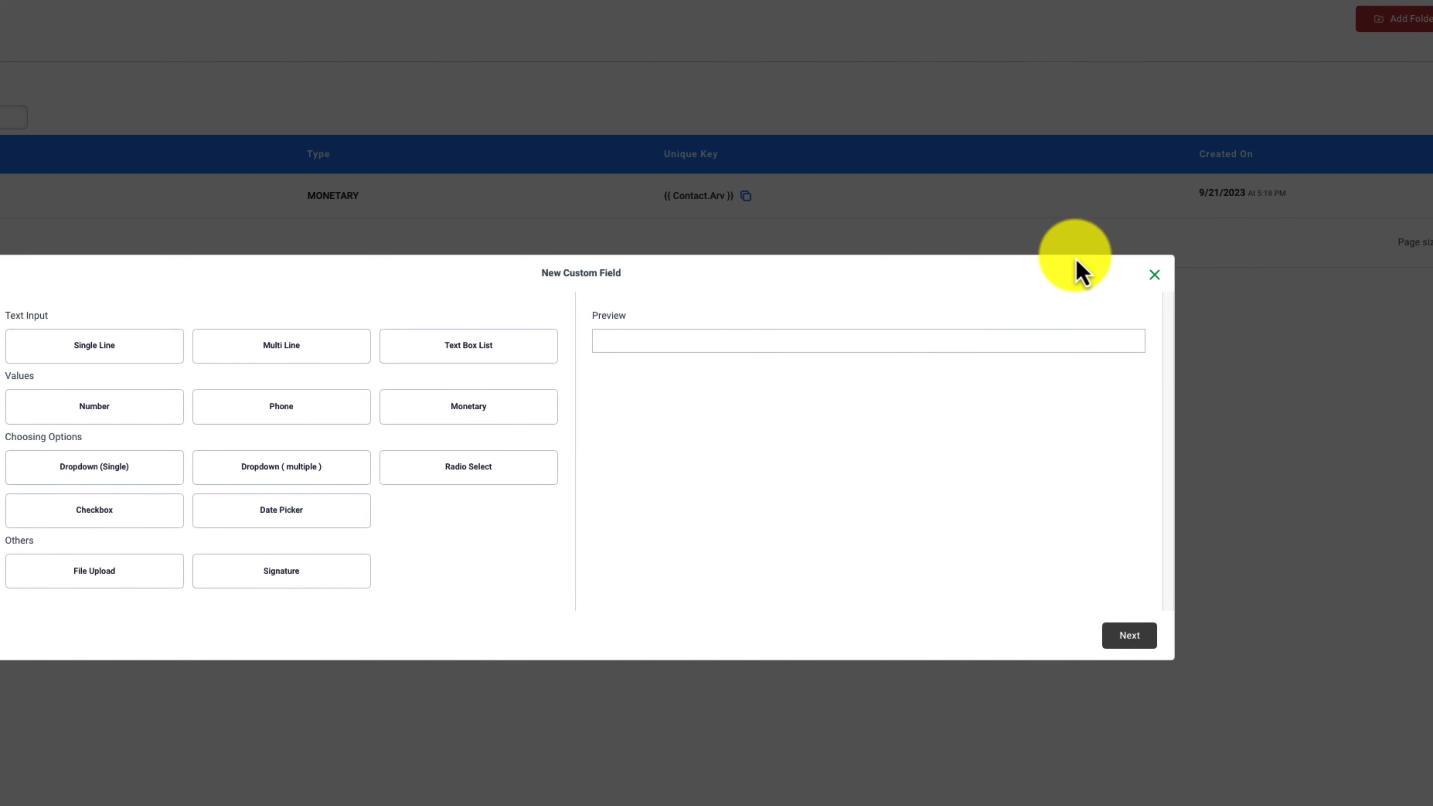
{"action": "left_click", "coordinate": [510, 406]}
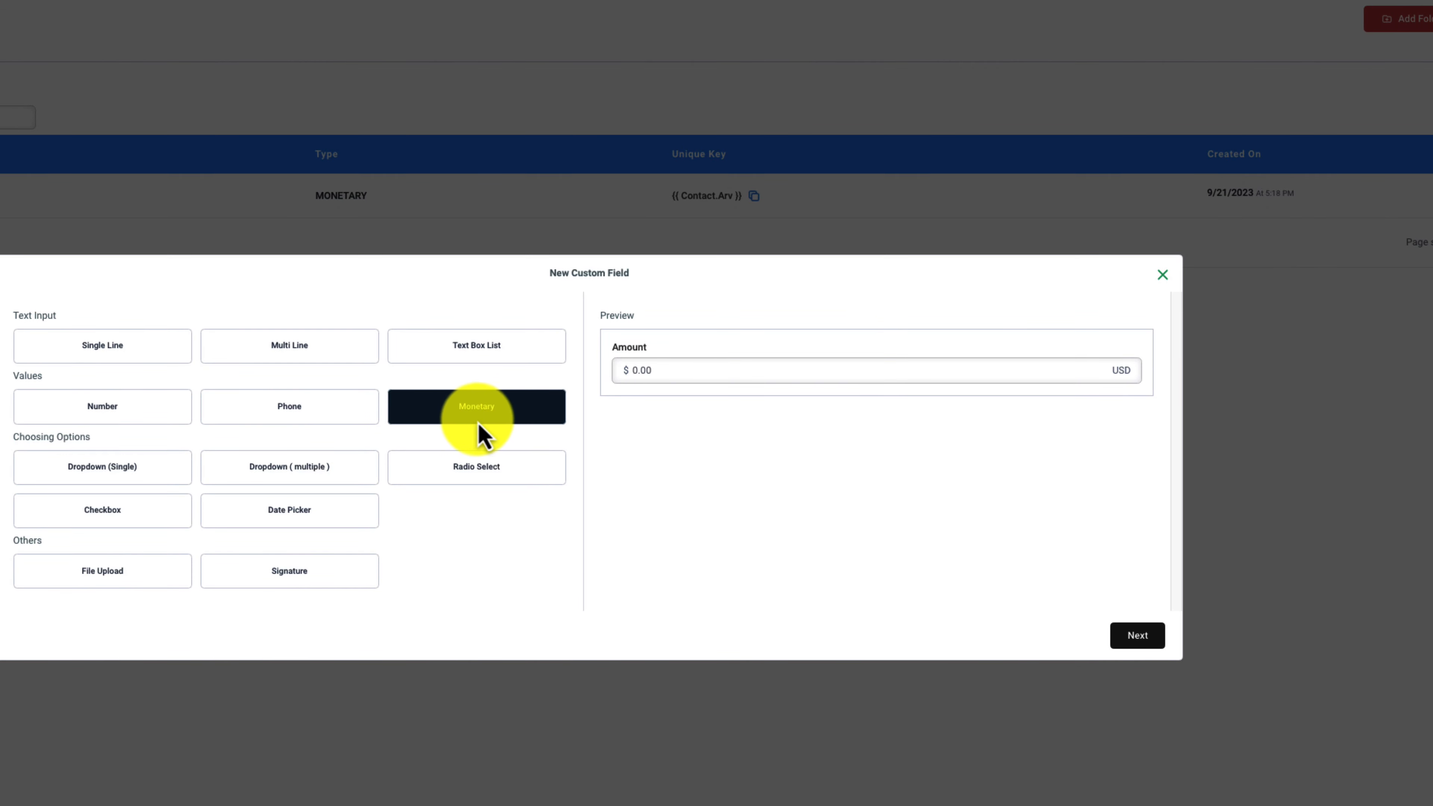
{"action": "left_click", "coordinate": [1151, 635]}
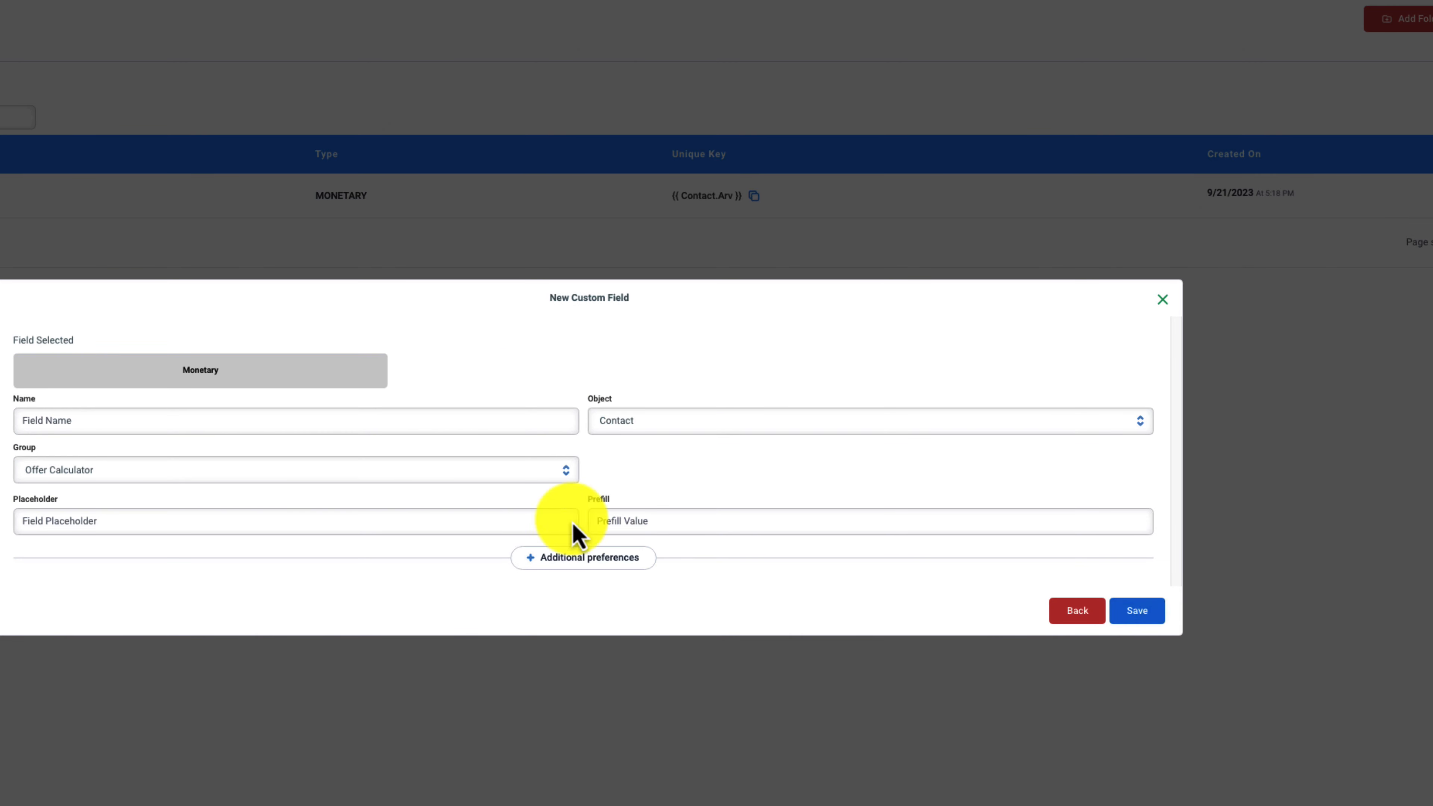
{"action": "left_click", "coordinate": [268, 429]}
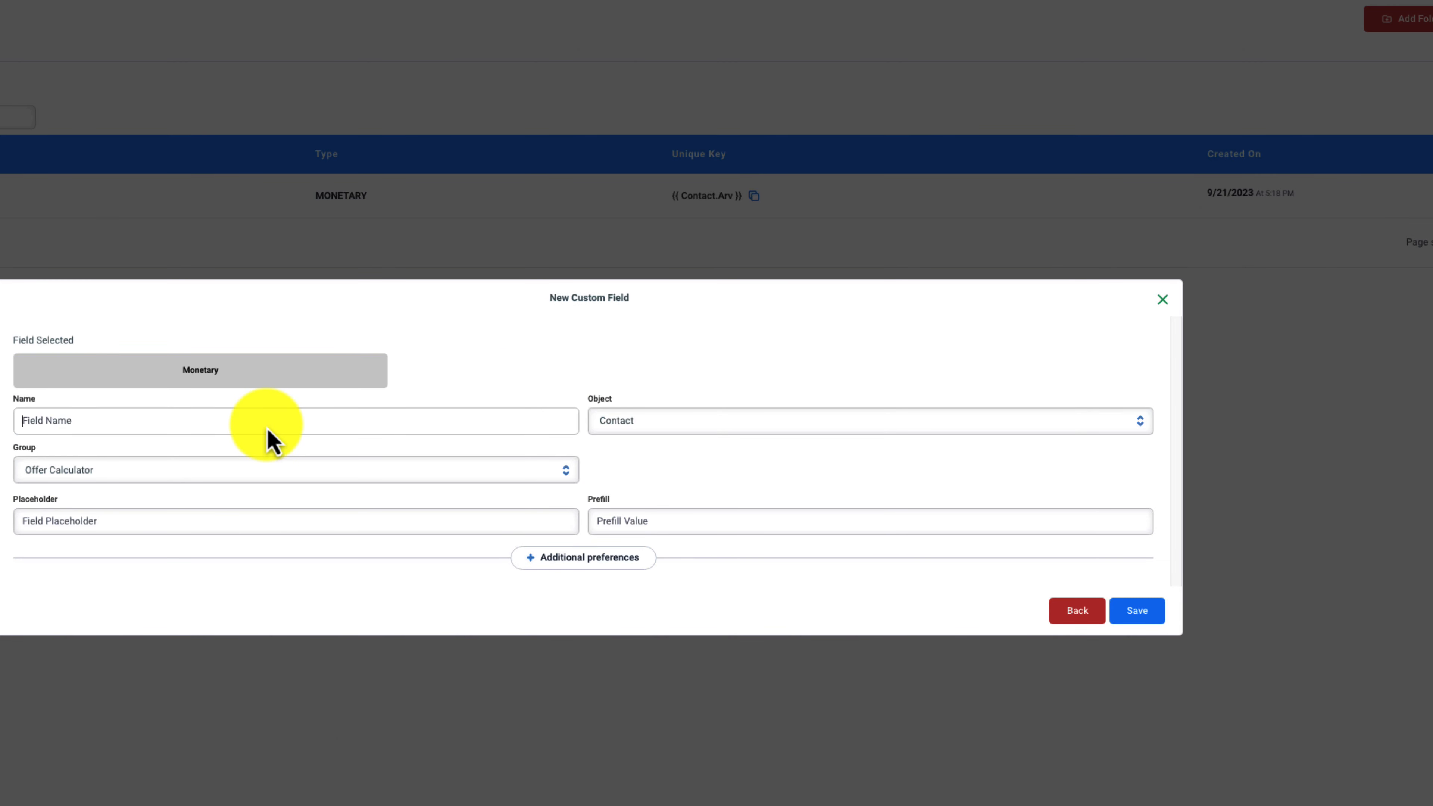
{"action": "type", "text": "Repai"}
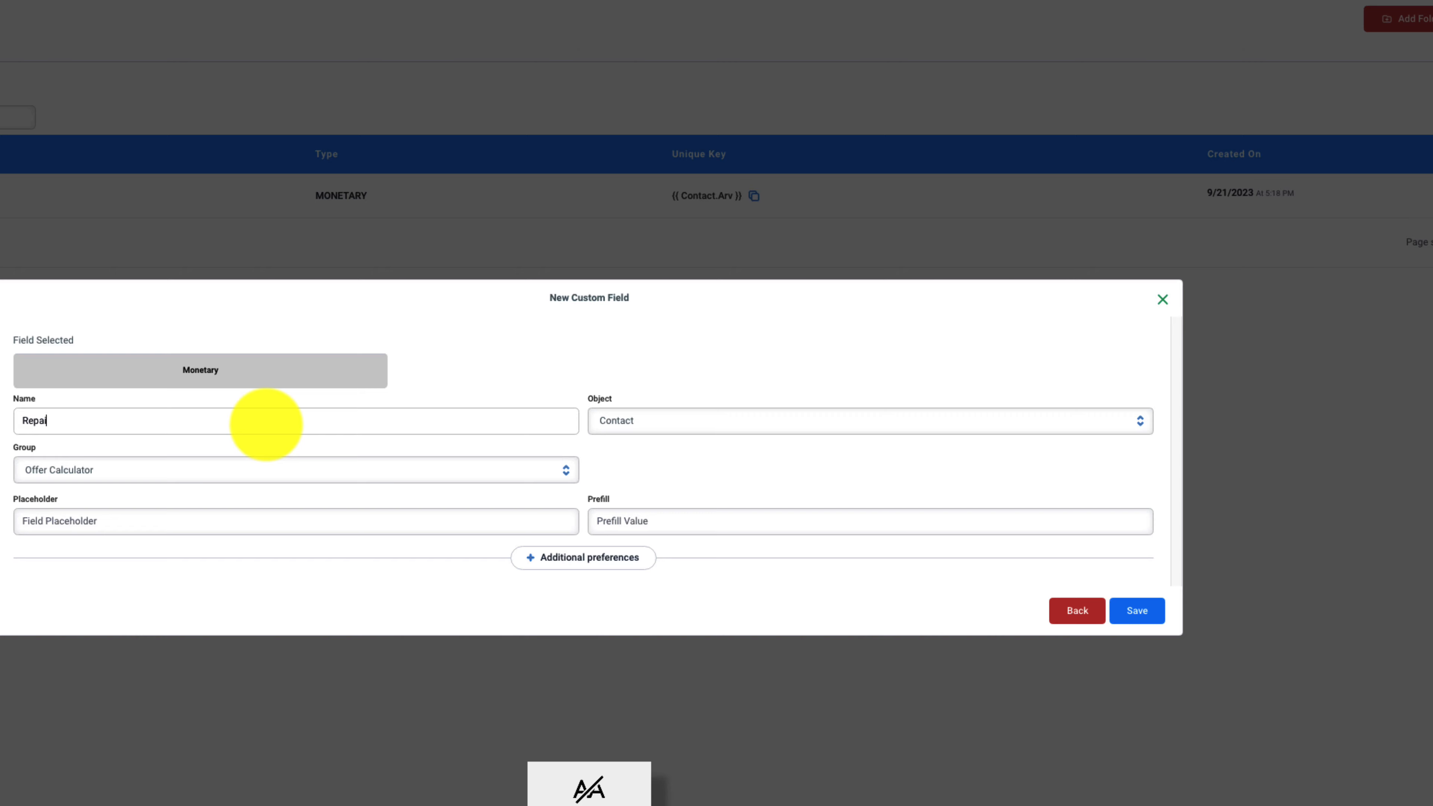
{"action": "type", "text": "r cost"}
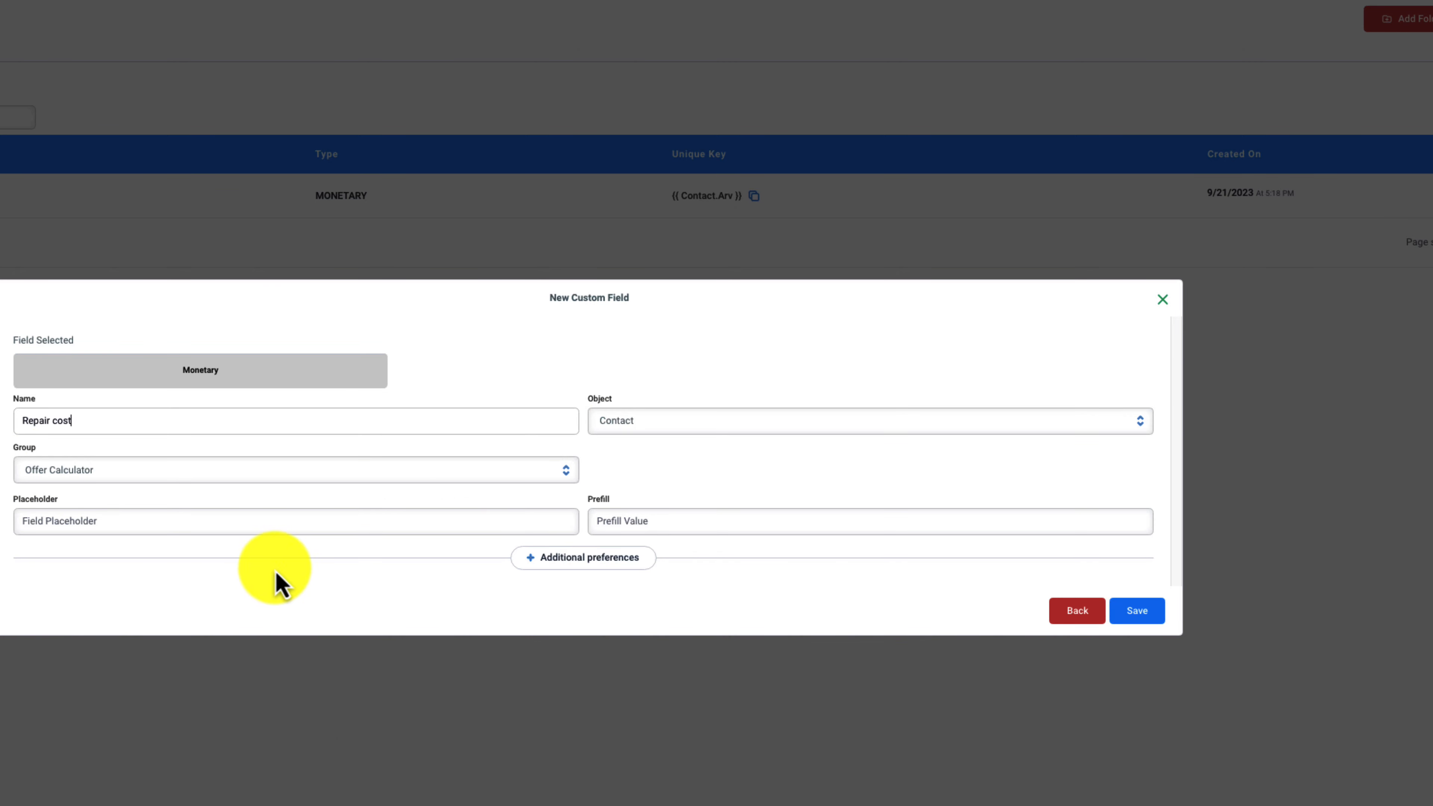
{"action": "left_click", "coordinate": [1150, 611]}
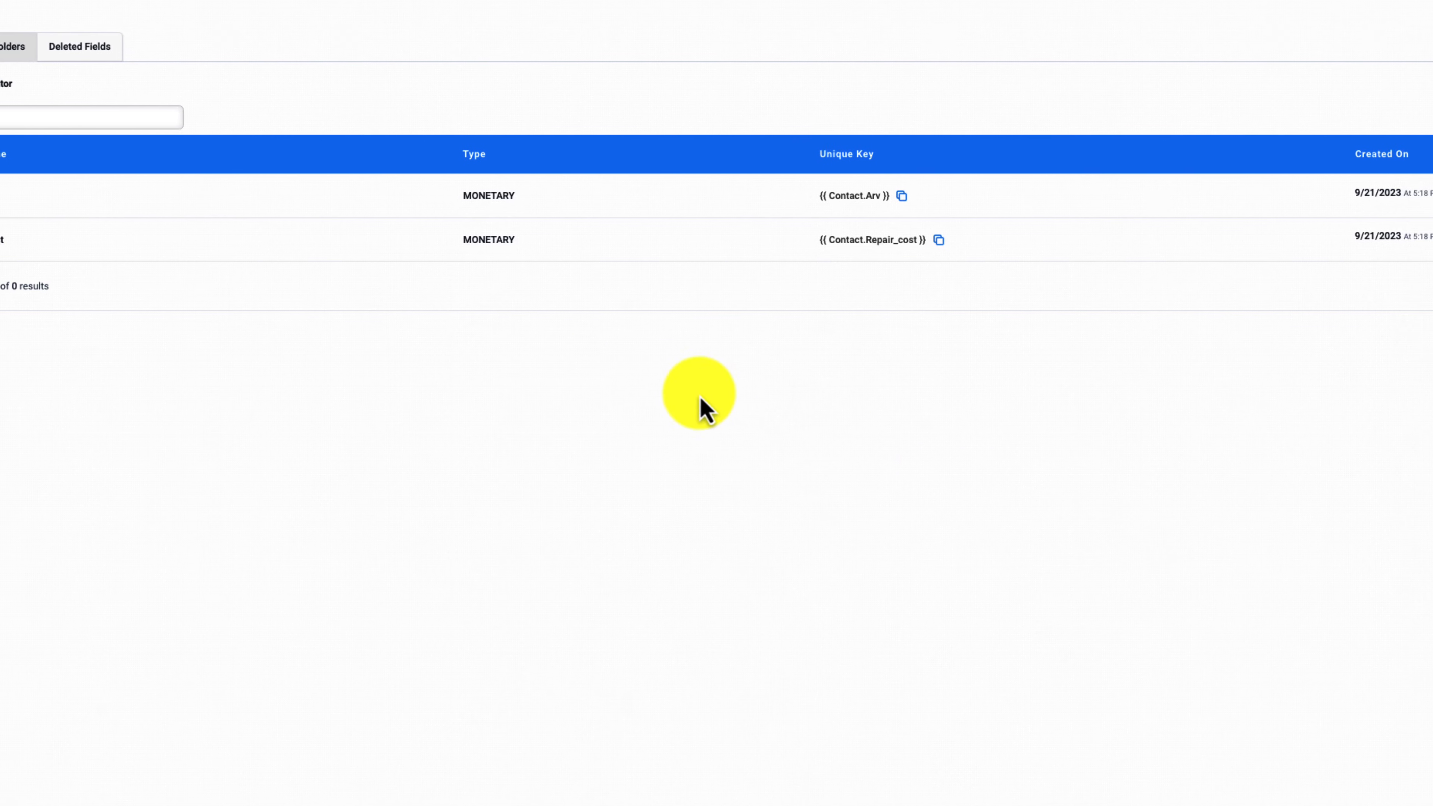
Add a Monetary custom field named "Assignment Fee" to the Offer Calculator folder and save it
{"action": "left_click", "coordinate": [1399, 6]}
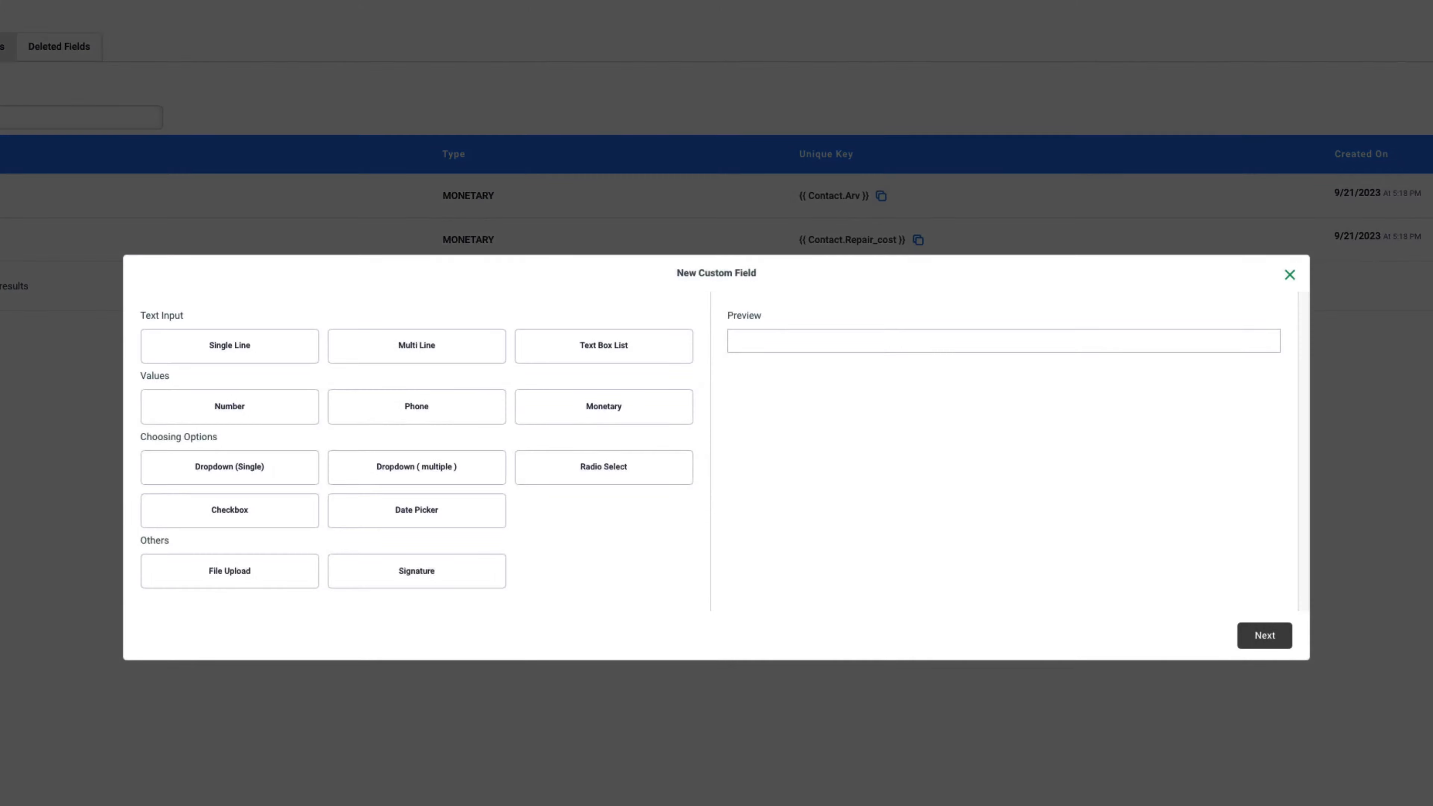
{"action": "left_click", "coordinate": [677, 418]}
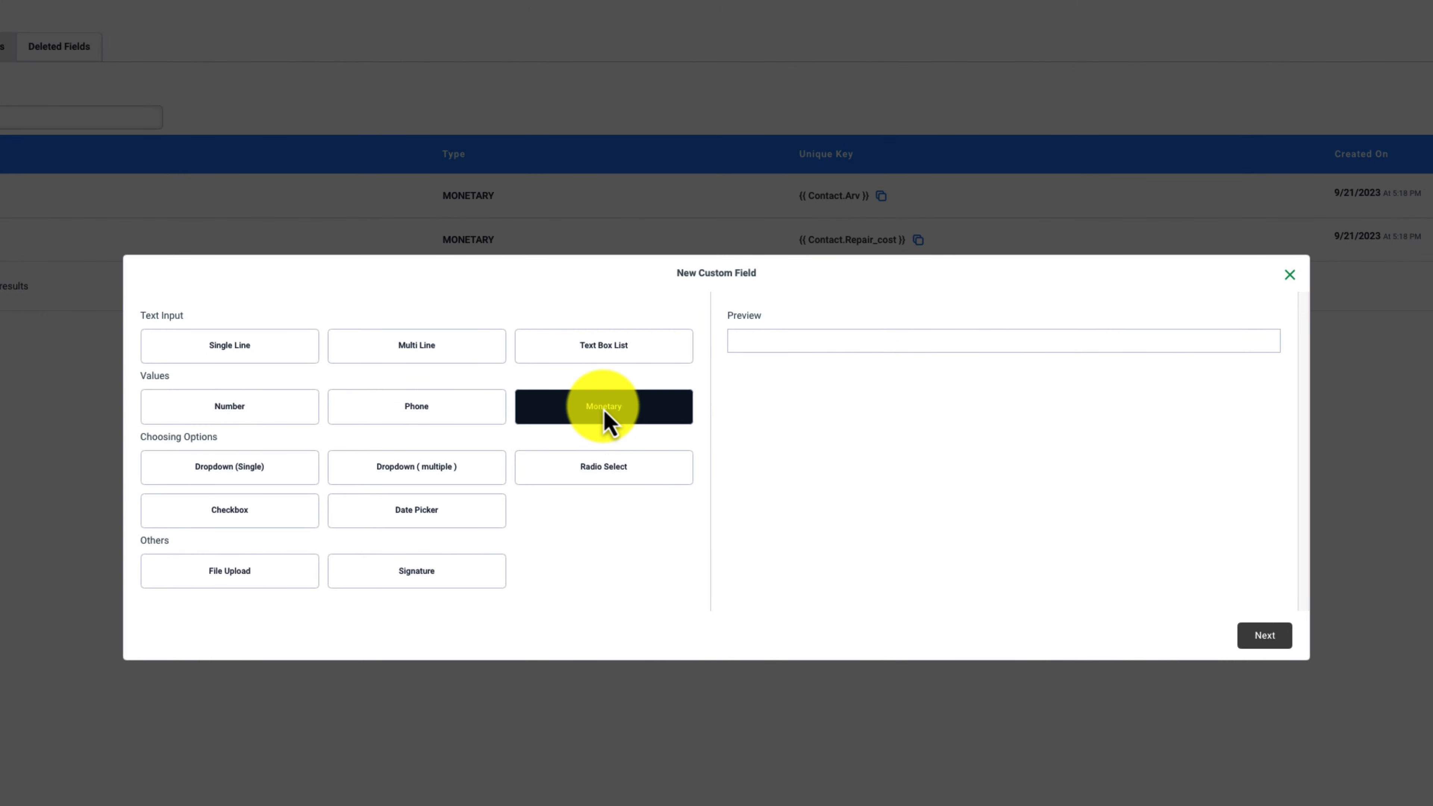
{"action": "left_click", "coordinate": [1264, 638]}
{"action": "left_click", "coordinate": [377, 425]}
{"action": "type", "text": "A"}
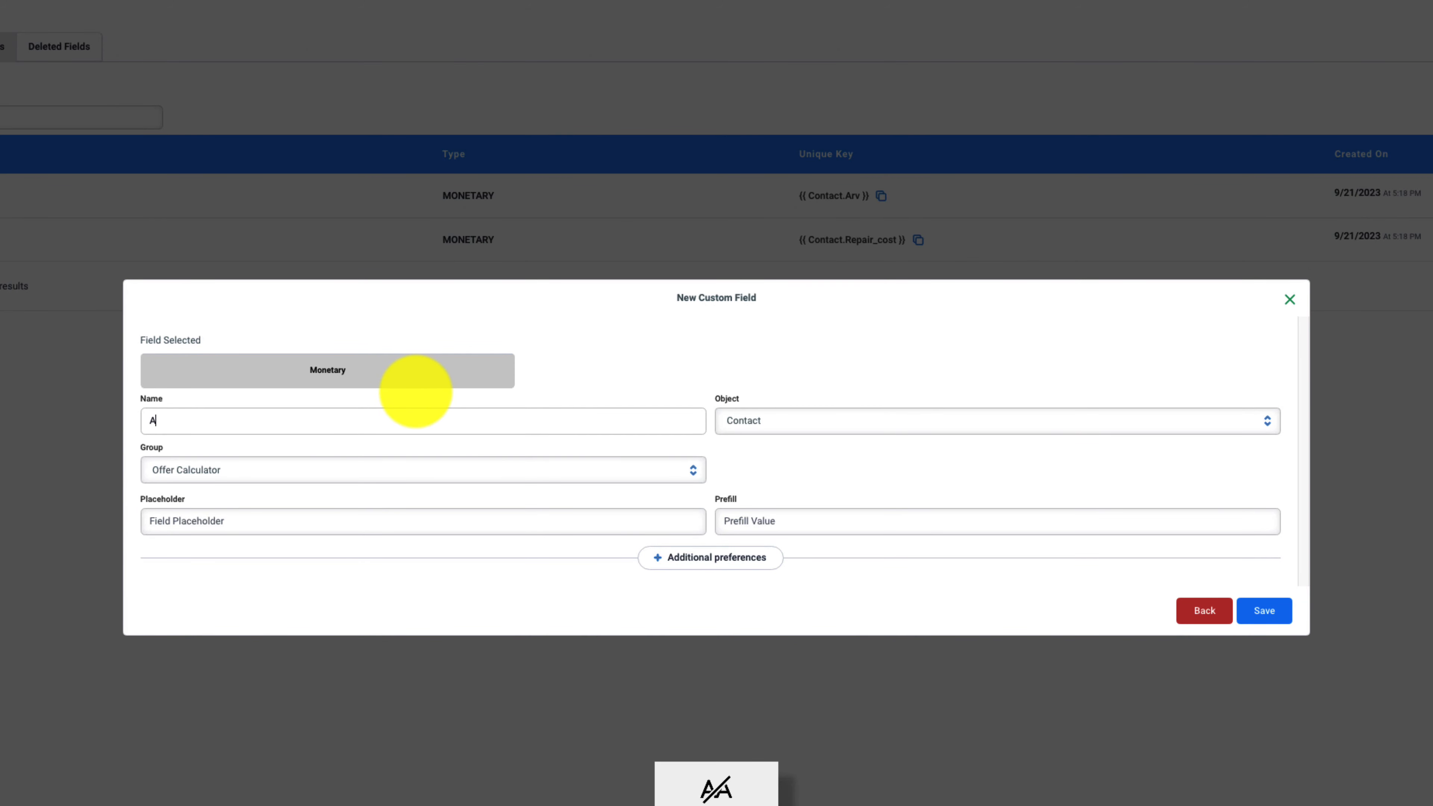
{"action": "type", "text": "ssignment FEE"}
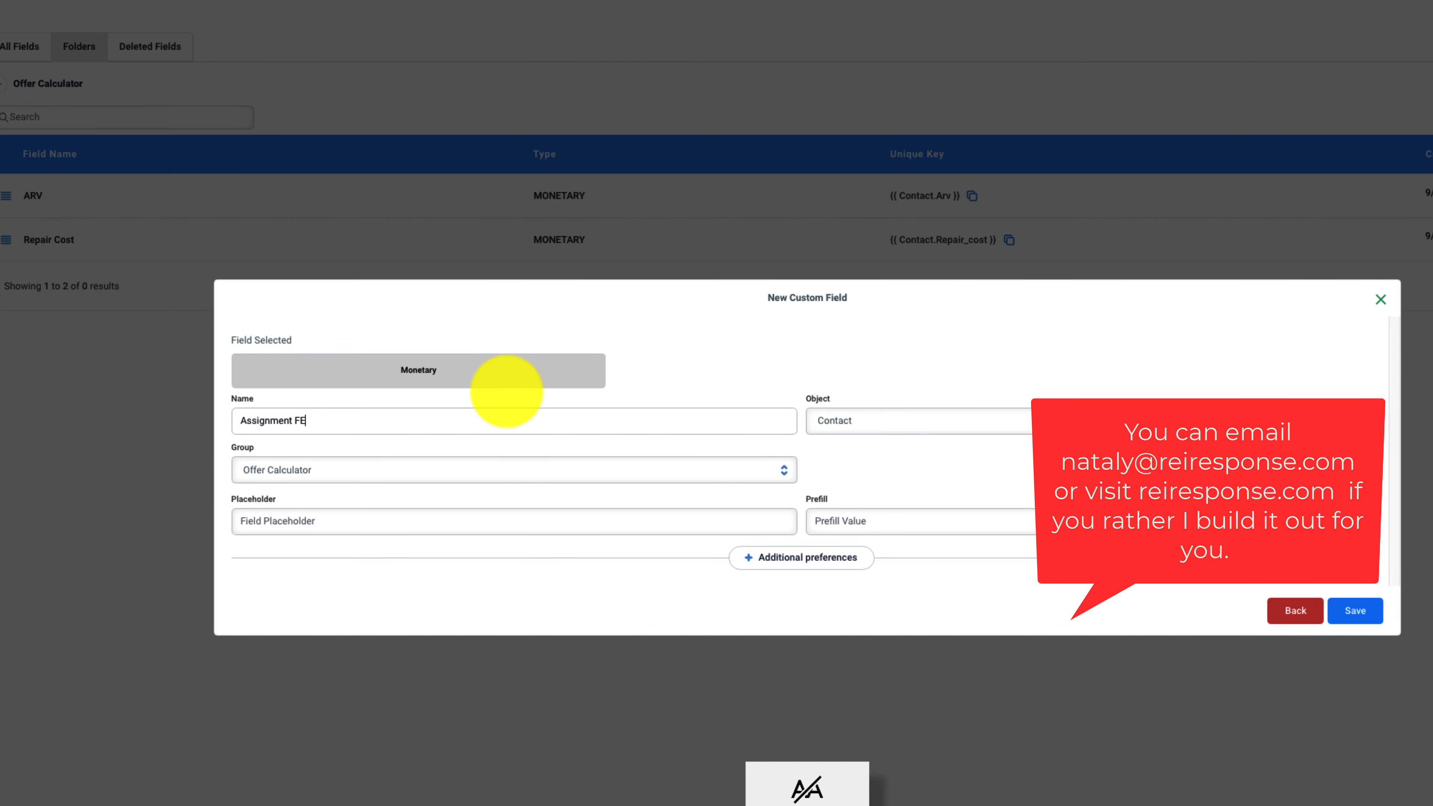
{"action": "type", "text": "ee"}
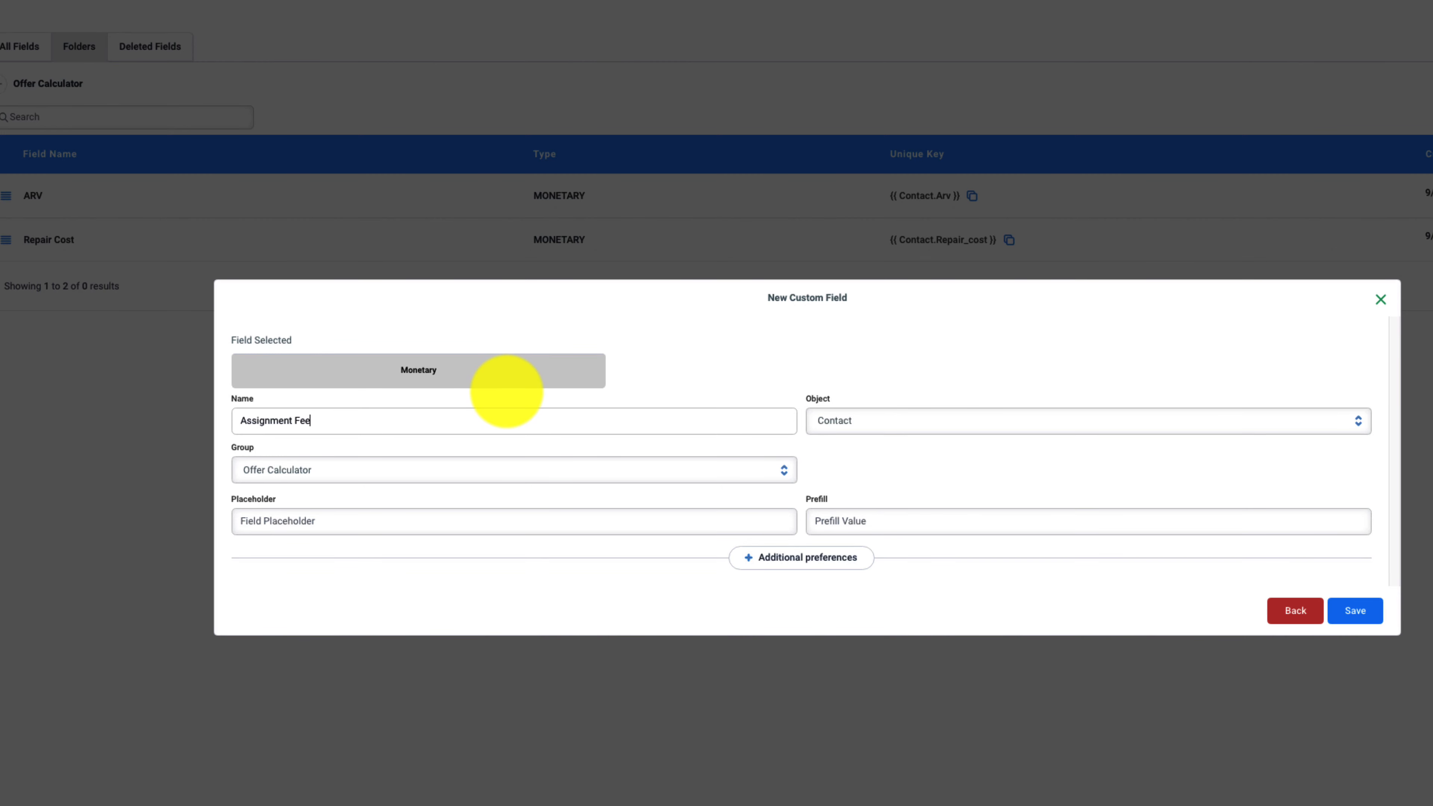
{"action": "left_click", "coordinate": [1357, 612]}
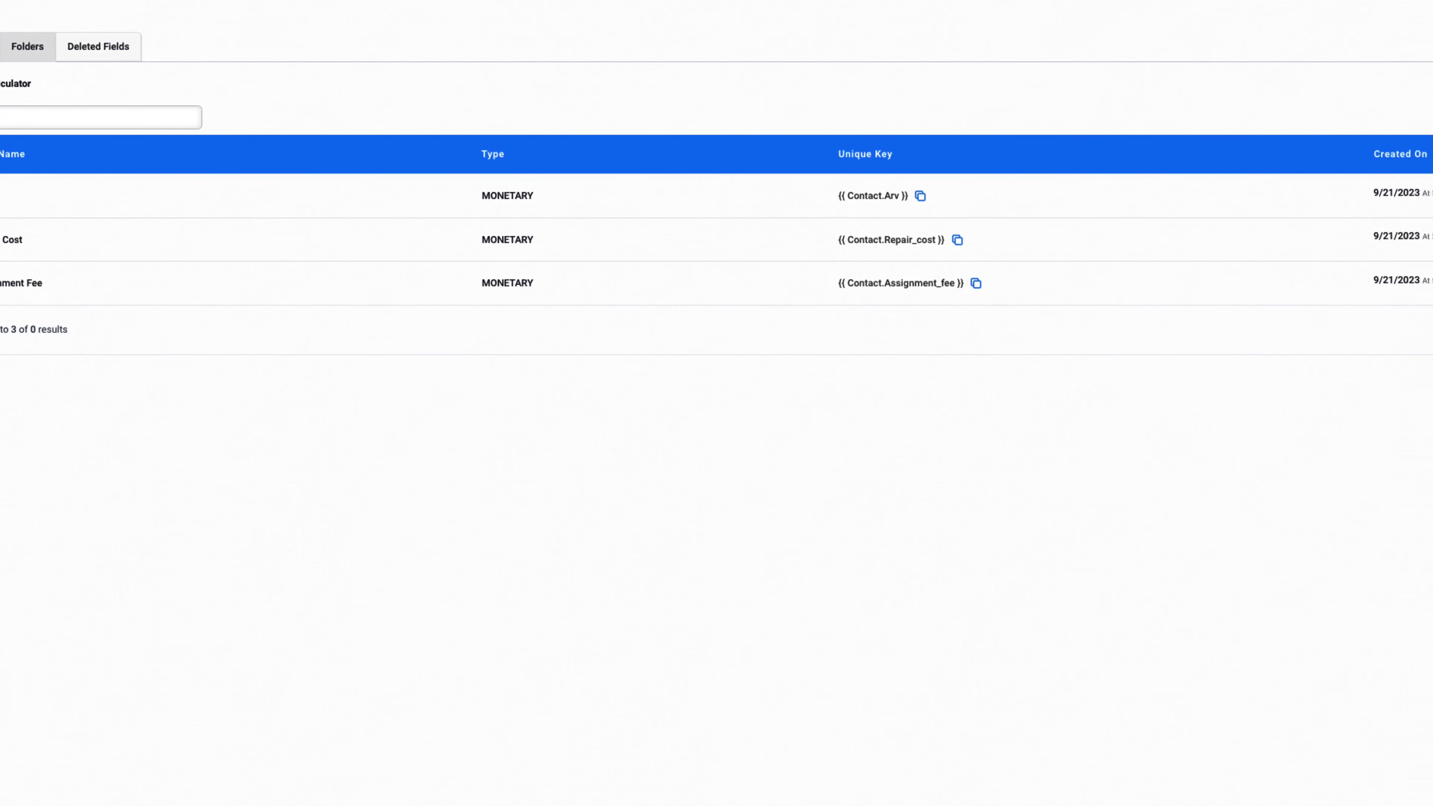
Start a new Monetary custom field in the Offer Calculator folder and name it "Buyer profit"
{"action": "left_click", "coordinate": [1397, 27]}
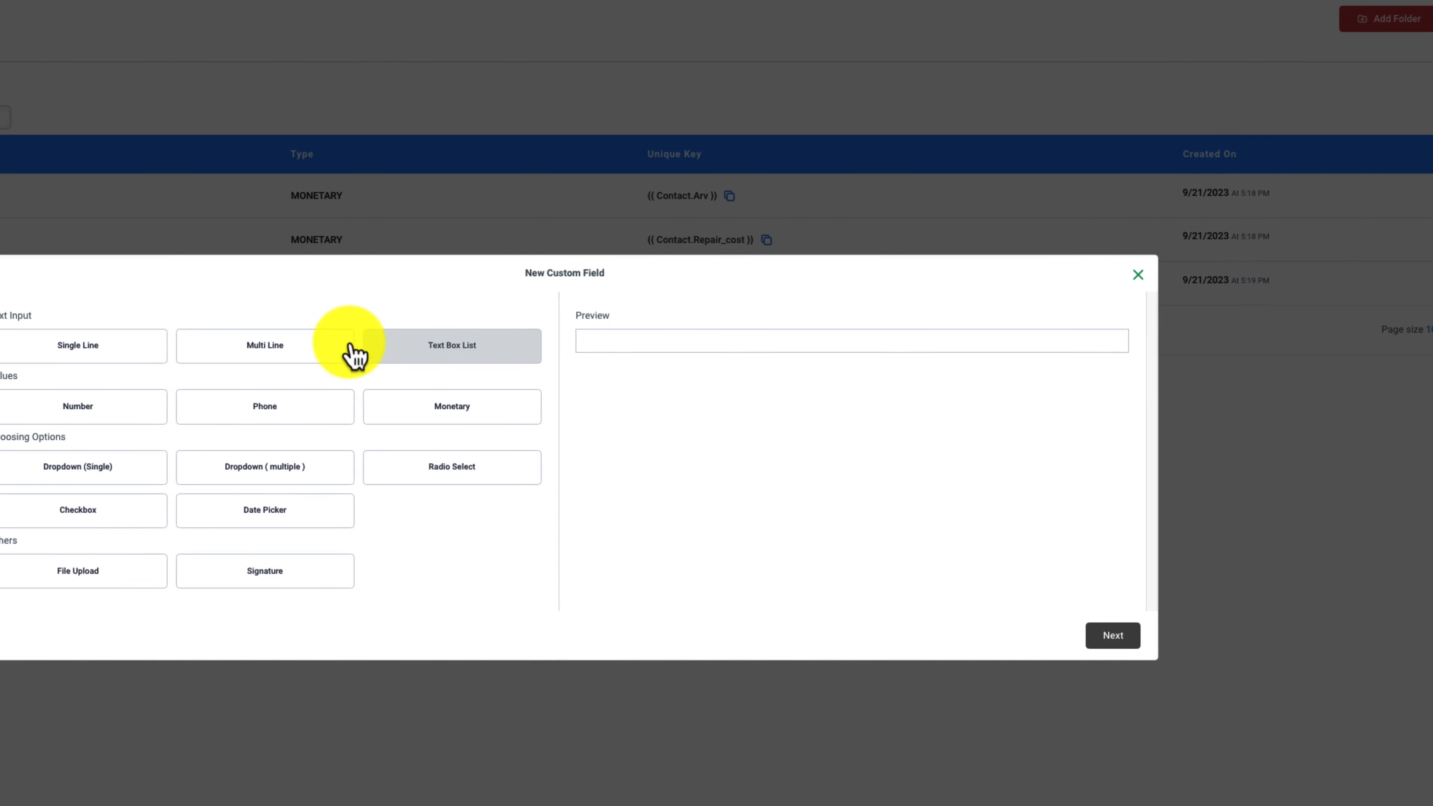
{"action": "left_click", "coordinate": [445, 407]}
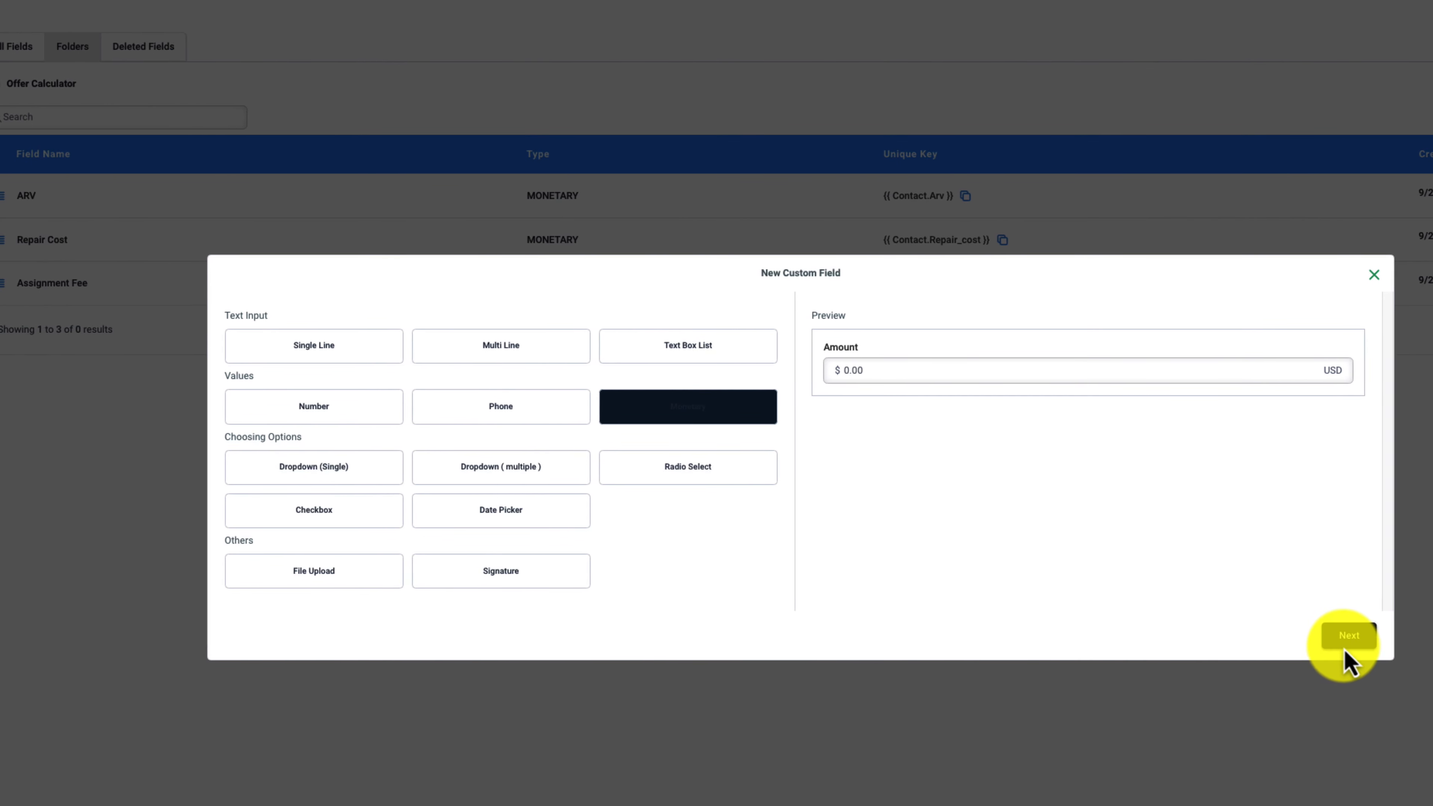
{"action": "left_click", "coordinate": [1348, 637]}
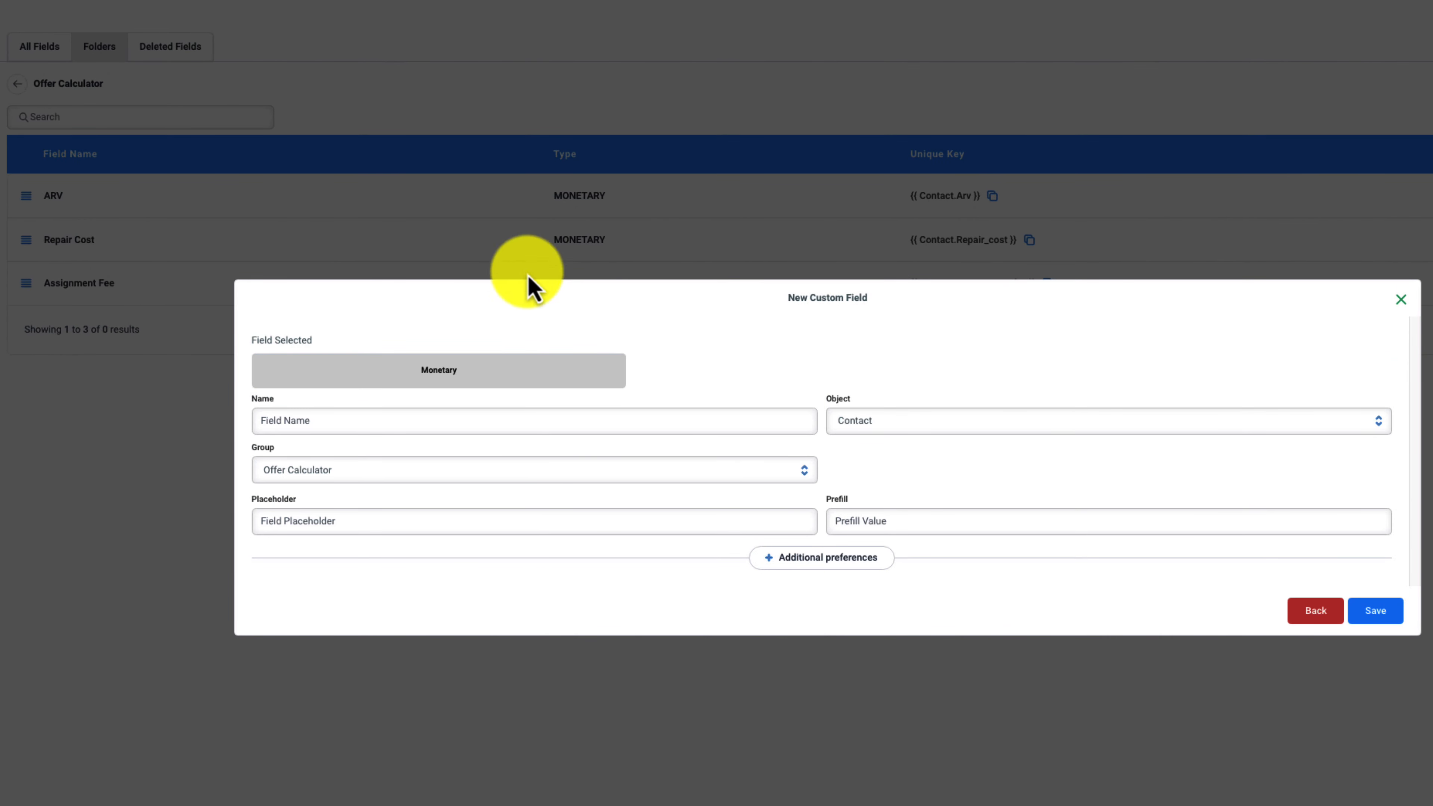
{"action": "left_click", "coordinate": [467, 422]}
{"action": "type", "text": "Buyer profi"}
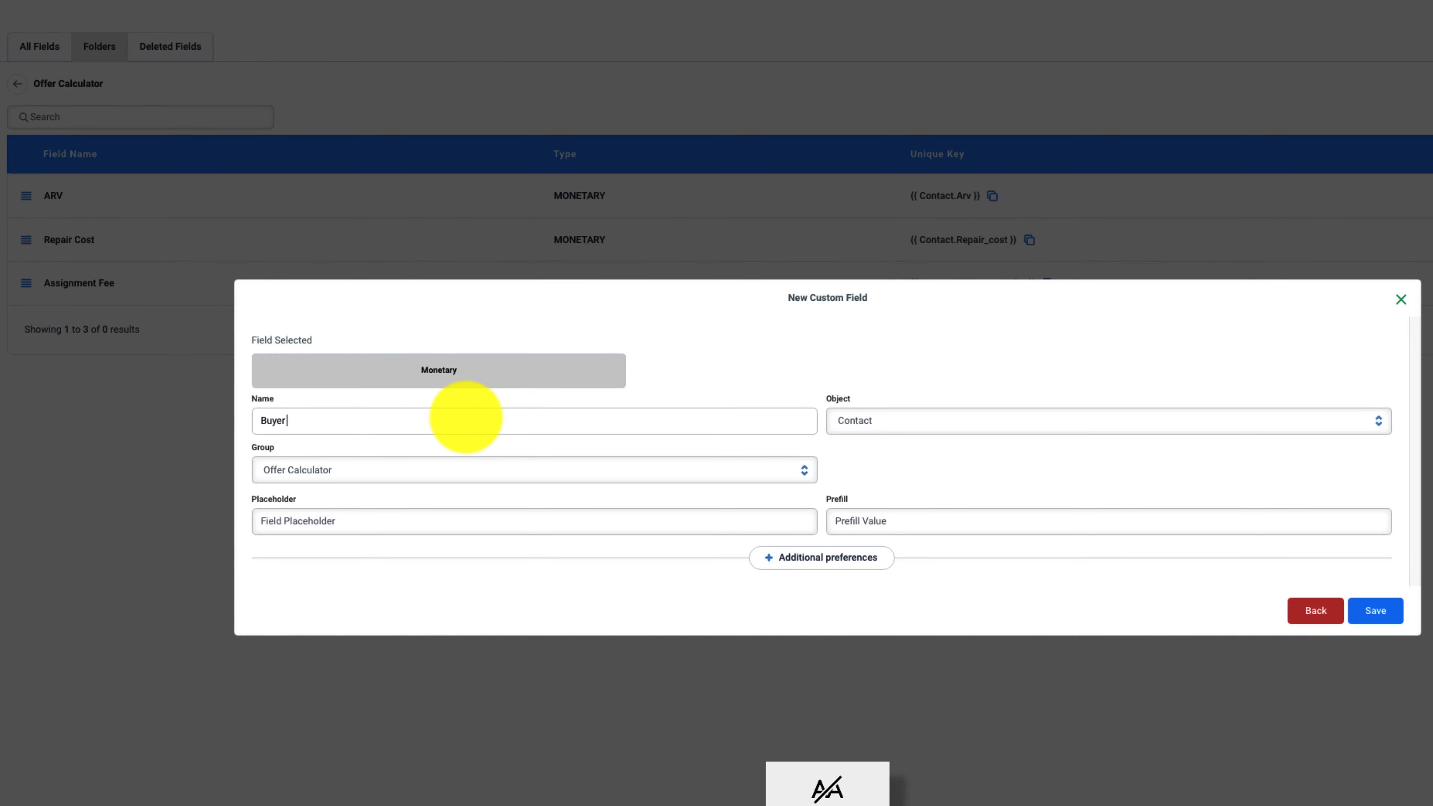
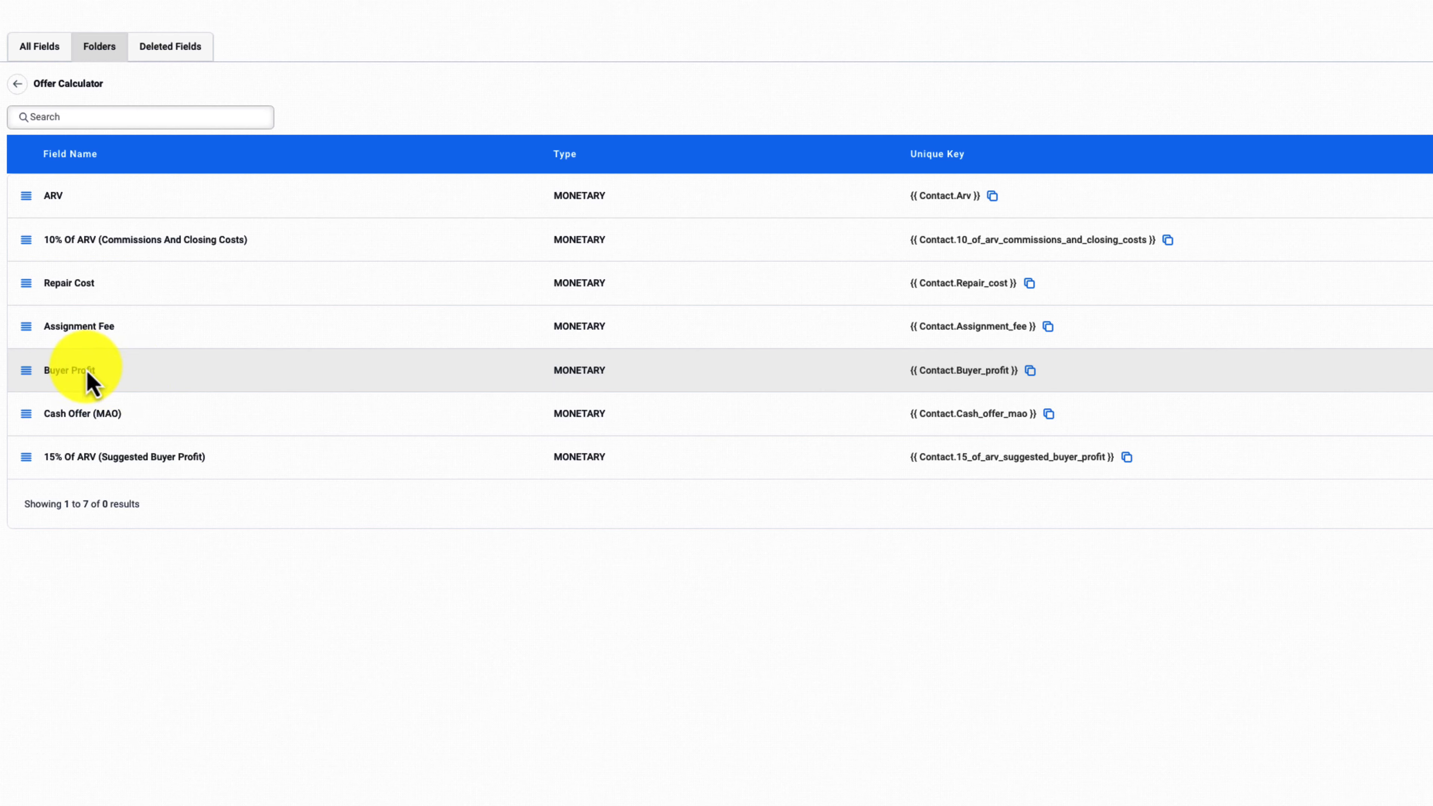
Move the "15% Of ARV (Suggested Buyer Profit)" field above "Cash Offer (MAO)" and reopen the Offer Calculator custom field folder
{"action": "left_click_drag", "start_coordinate": [27, 457], "coordinate": [35, 415]}
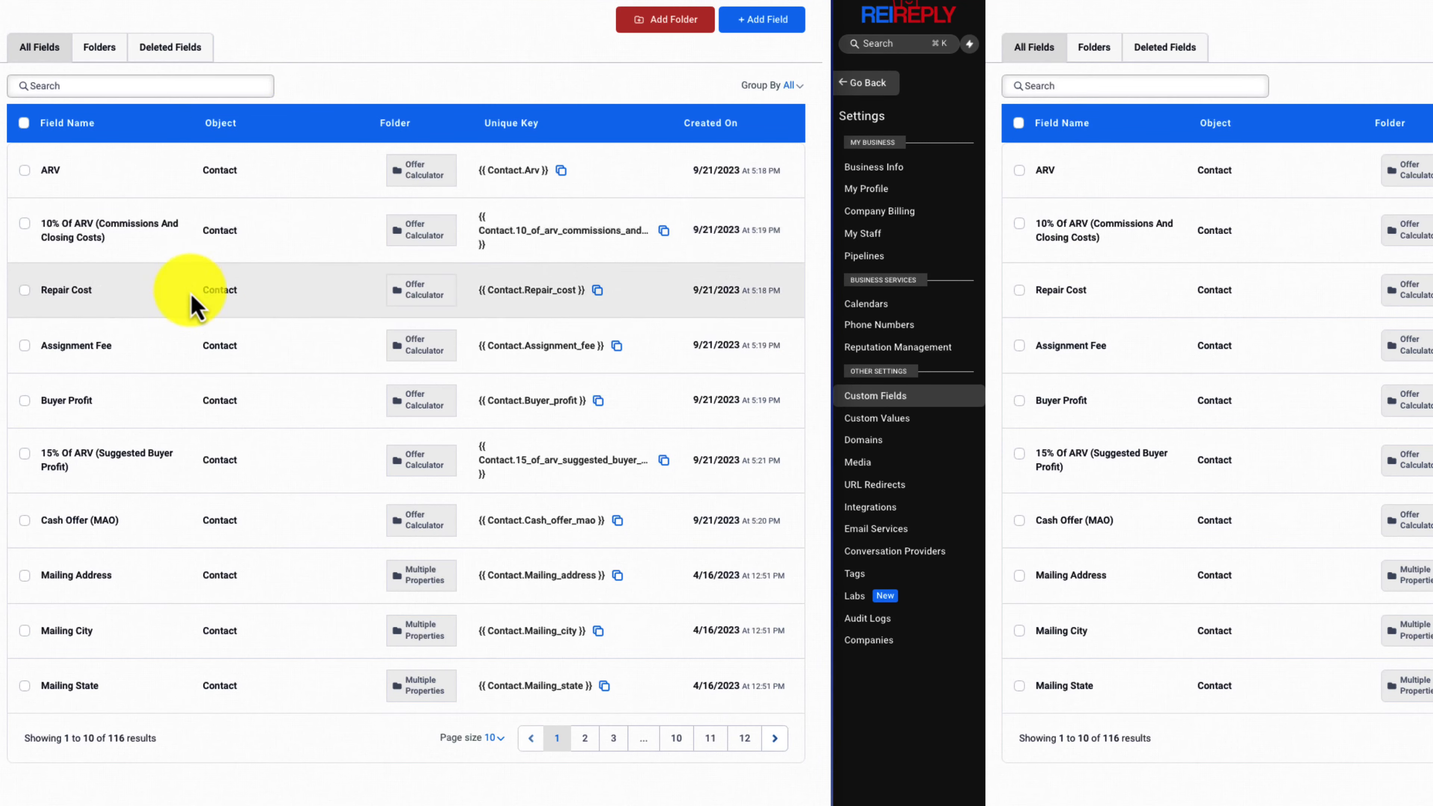
{"action": "left_click", "coordinate": [103, 55]}
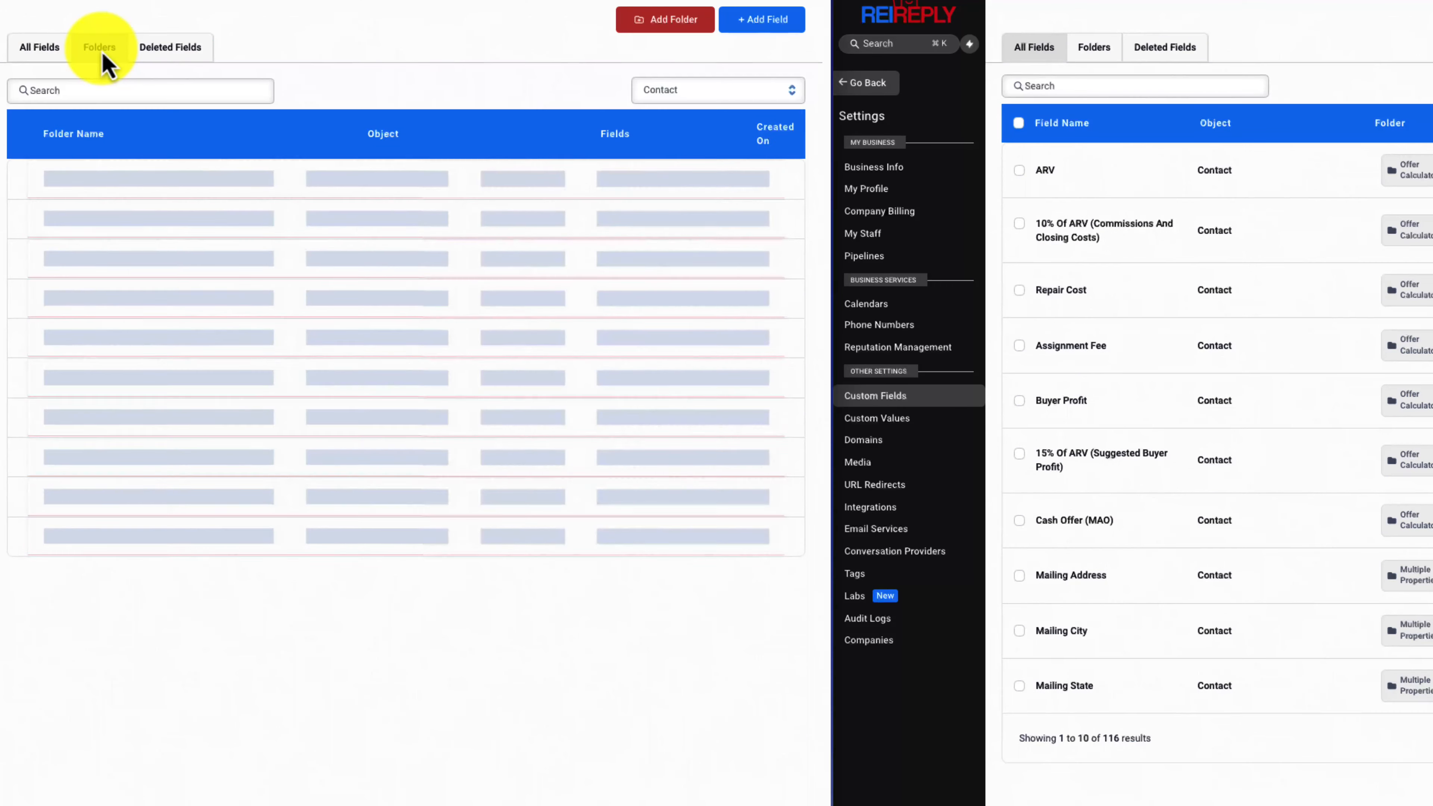
{"action": "left_click", "coordinate": [78, 214]}
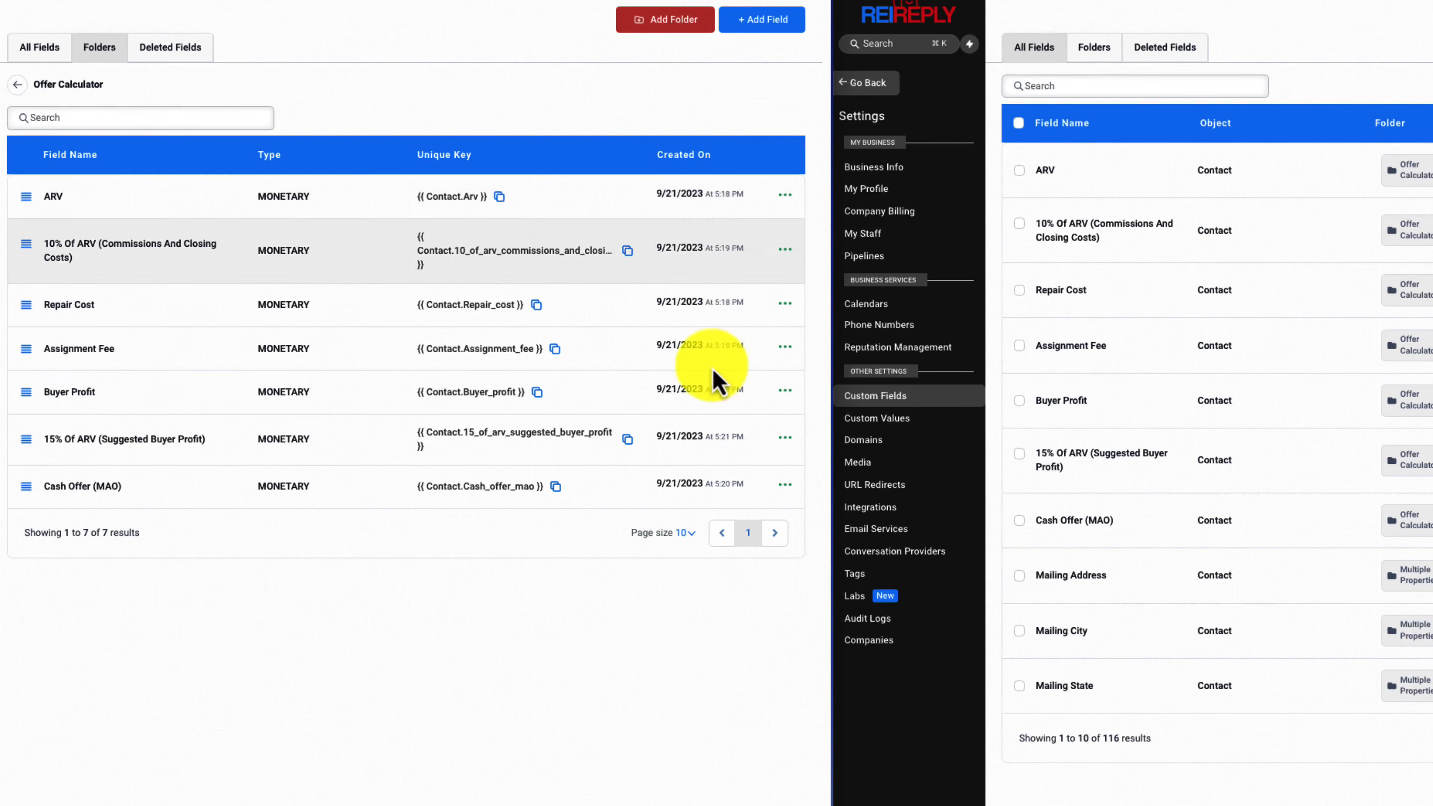
Set the browser zoom to 100% for the custom fields page
{"action": "left_click", "coordinate": [815, 1]}
{"action": "left_click", "coordinate": [760, 129]}
{"action": "left_click", "coordinate": [760, 129]}
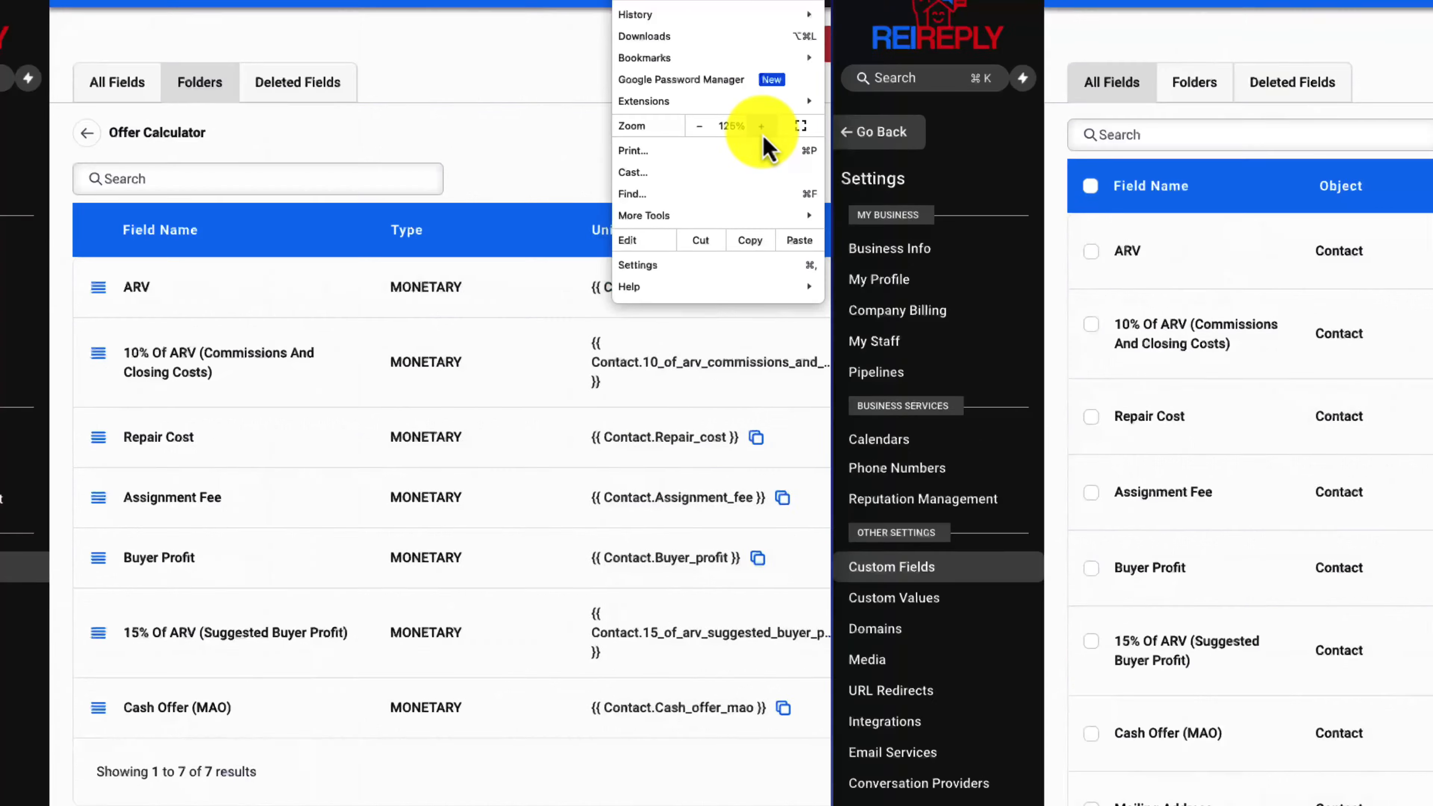
{"action": "double_click", "coordinate": [699, 126]}
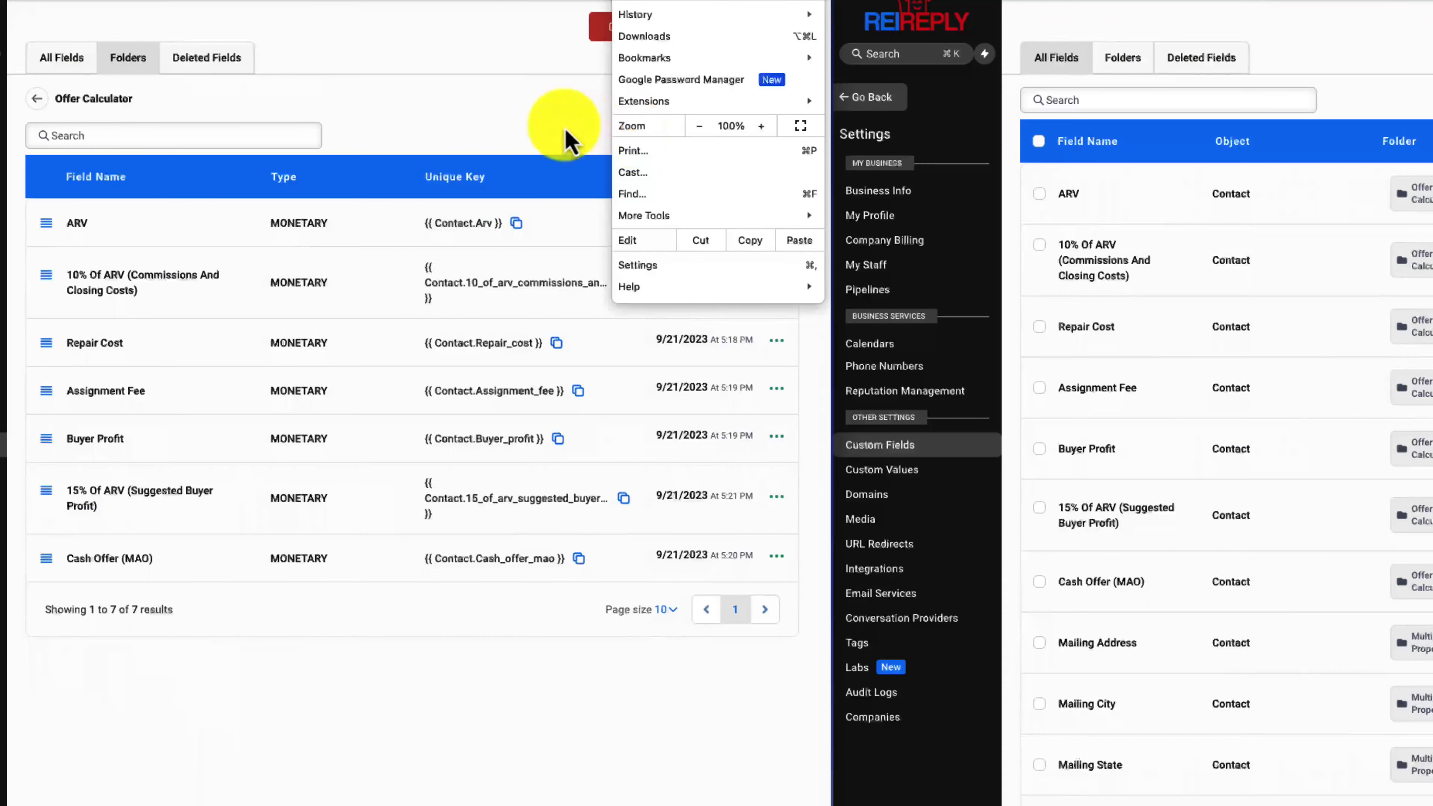
{"action": "left_click", "coordinate": [537, 119]}
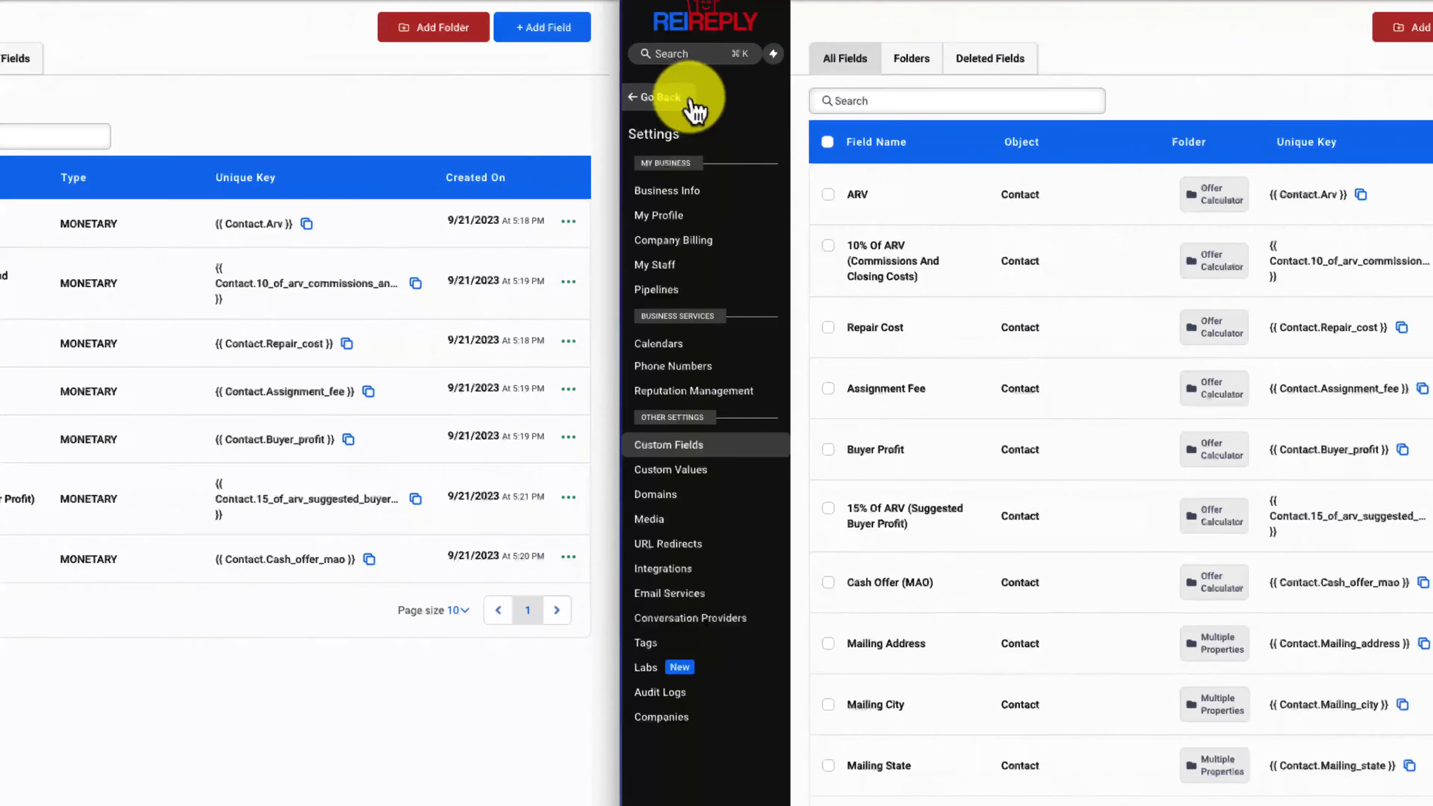
Create a new workflow from scratch inside the "offer calculator" folder of the workflow list
{"action": "left_click", "coordinate": [880, 96]}
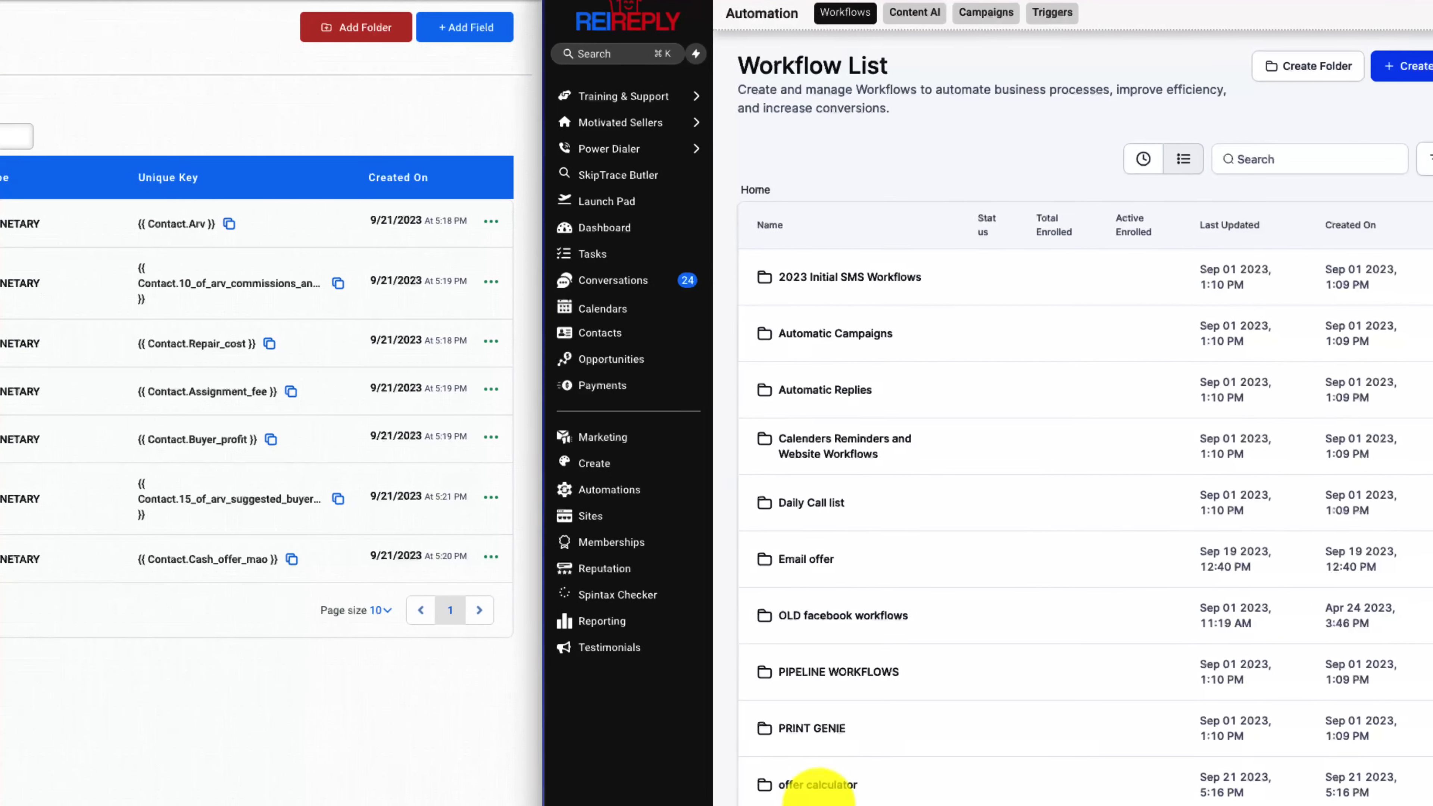
{"action": "left_click", "coordinate": [818, 785]}
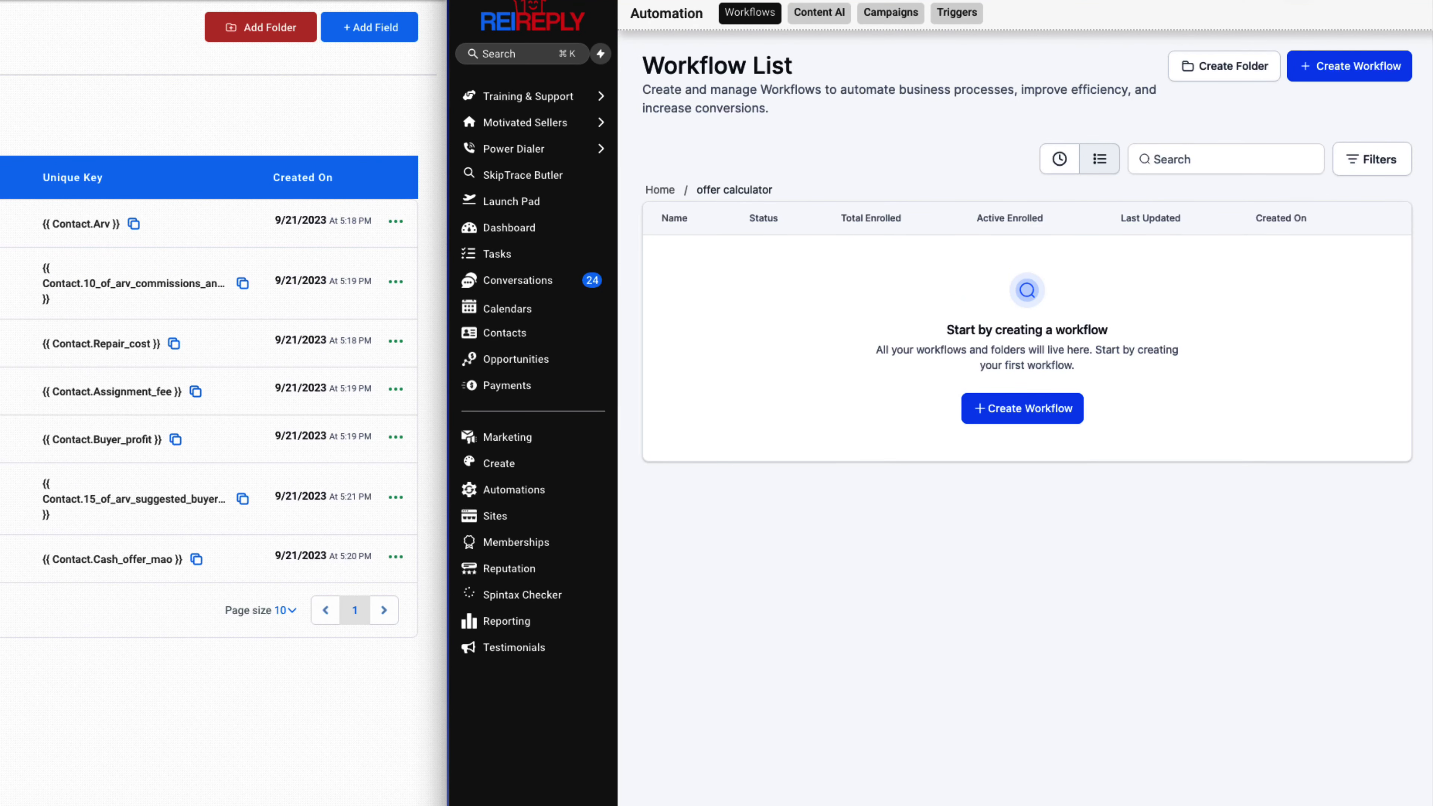
{"action": "left_click", "coordinate": [1019, 415]}
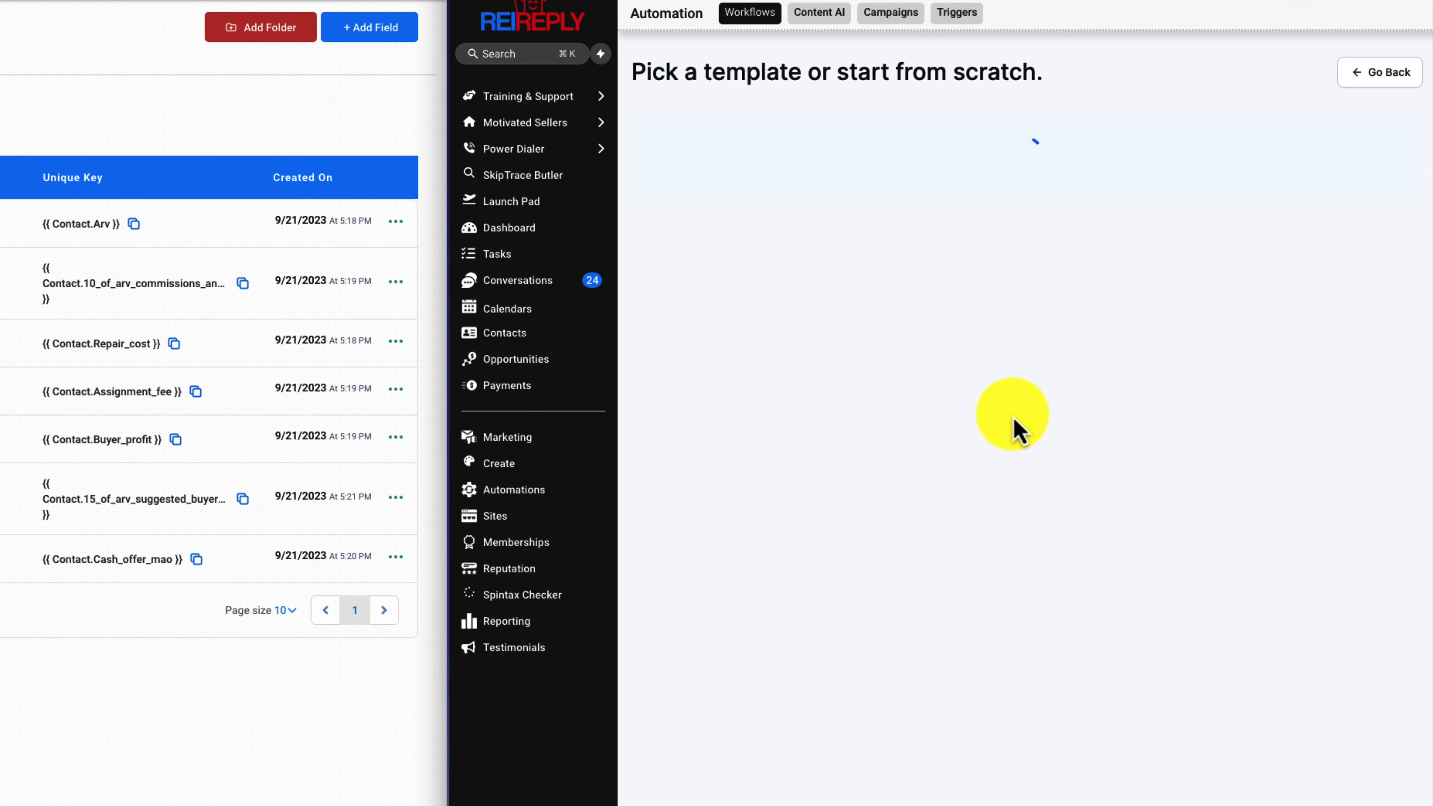
{"action": "left_click", "coordinate": [822, 292]}
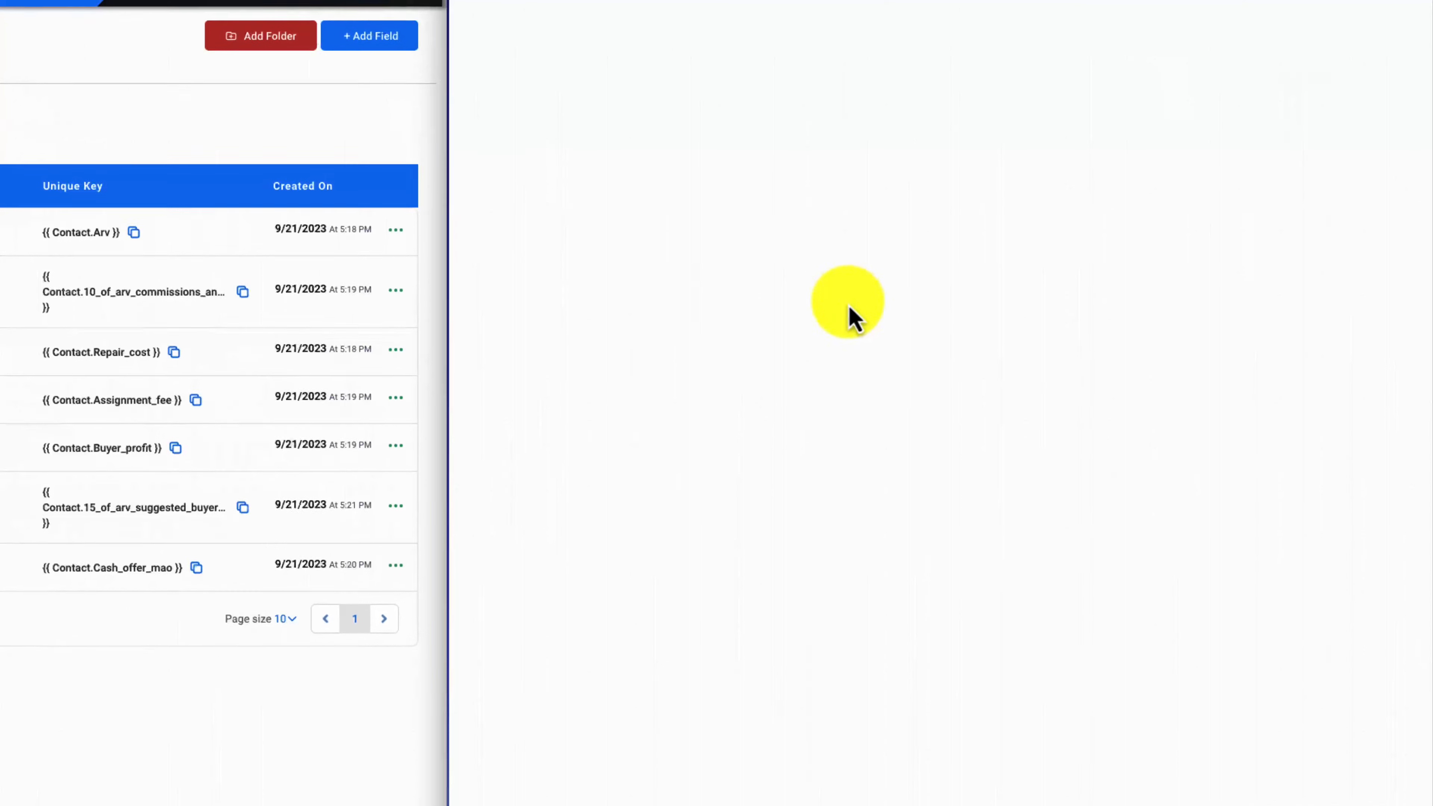
Rename the workflow "10% Of ARV (Commissions And Closing Costs)", copying the name from the matching custom field
{"action": "left_click_drag", "start_coordinate": [1044, 98], "coordinate": [810, 98]}
{"action": "key", "text": "BackSpace"}
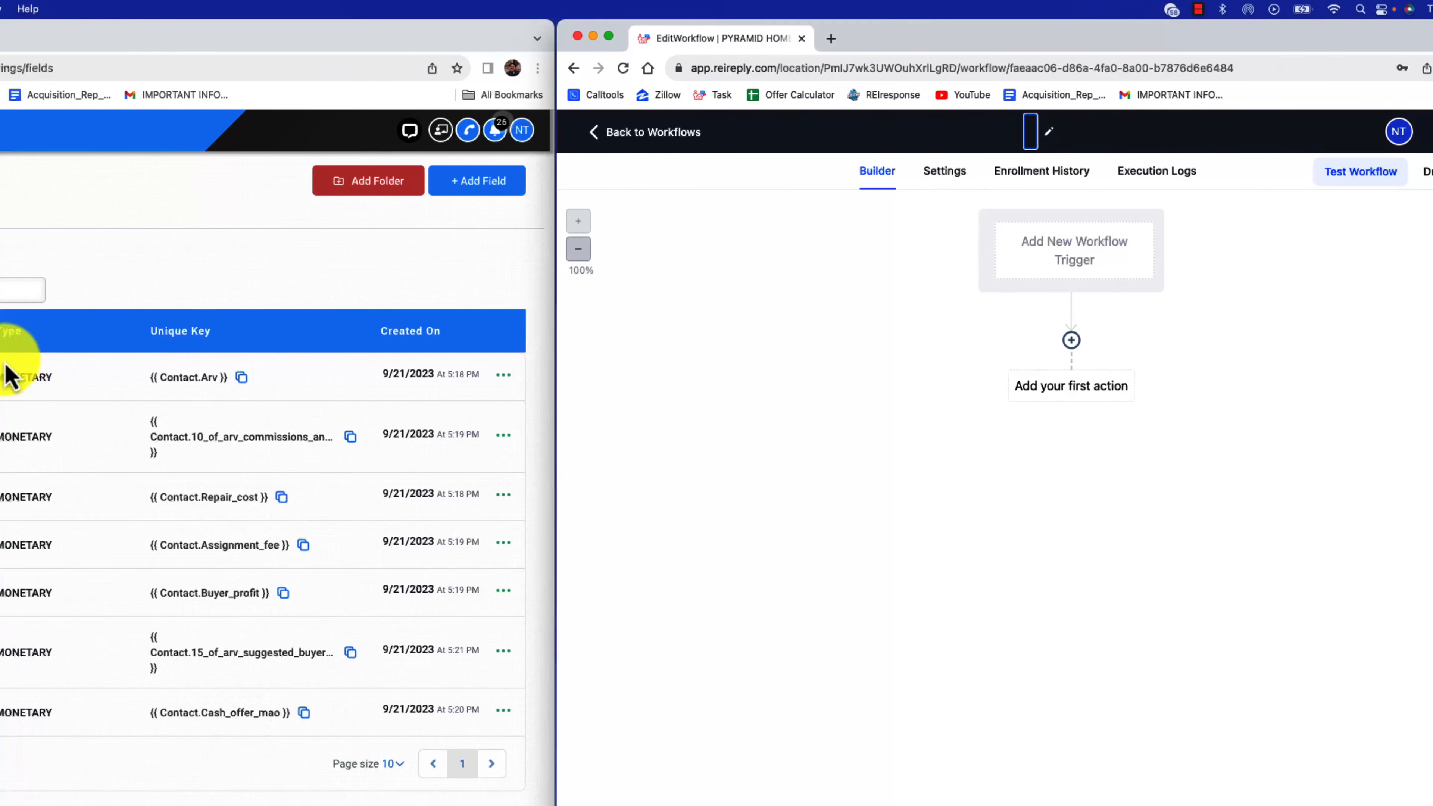
{"action": "left_click", "coordinate": [187, 438]}
{"action": "left_click_drag", "start_coordinate": [120, 444], "coordinate": [82, 435]}
{"action": "right_click", "coordinate": [87, 435]}
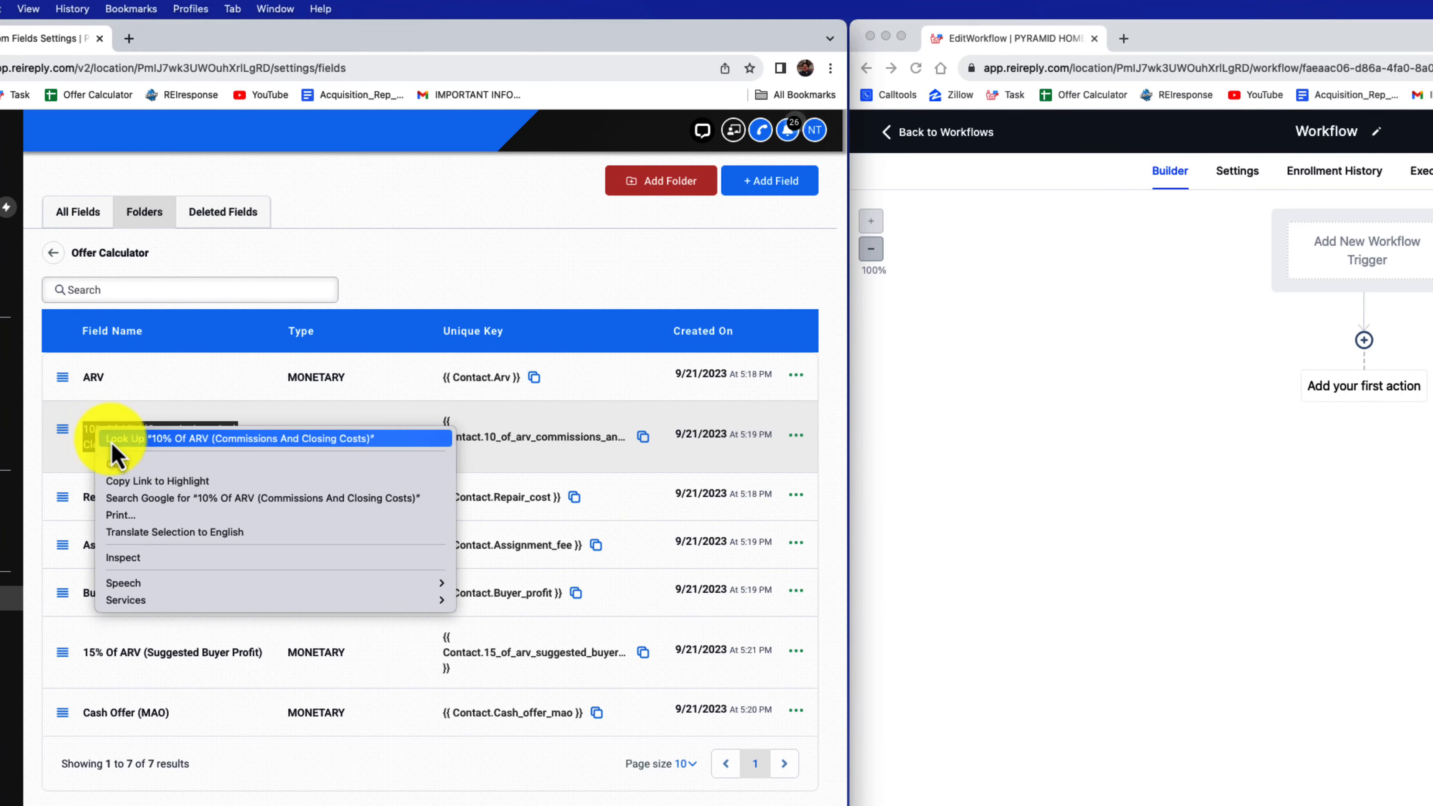
{"action": "left_click", "coordinate": [116, 457]}
{"action": "left_click", "coordinate": [1311, 134]}
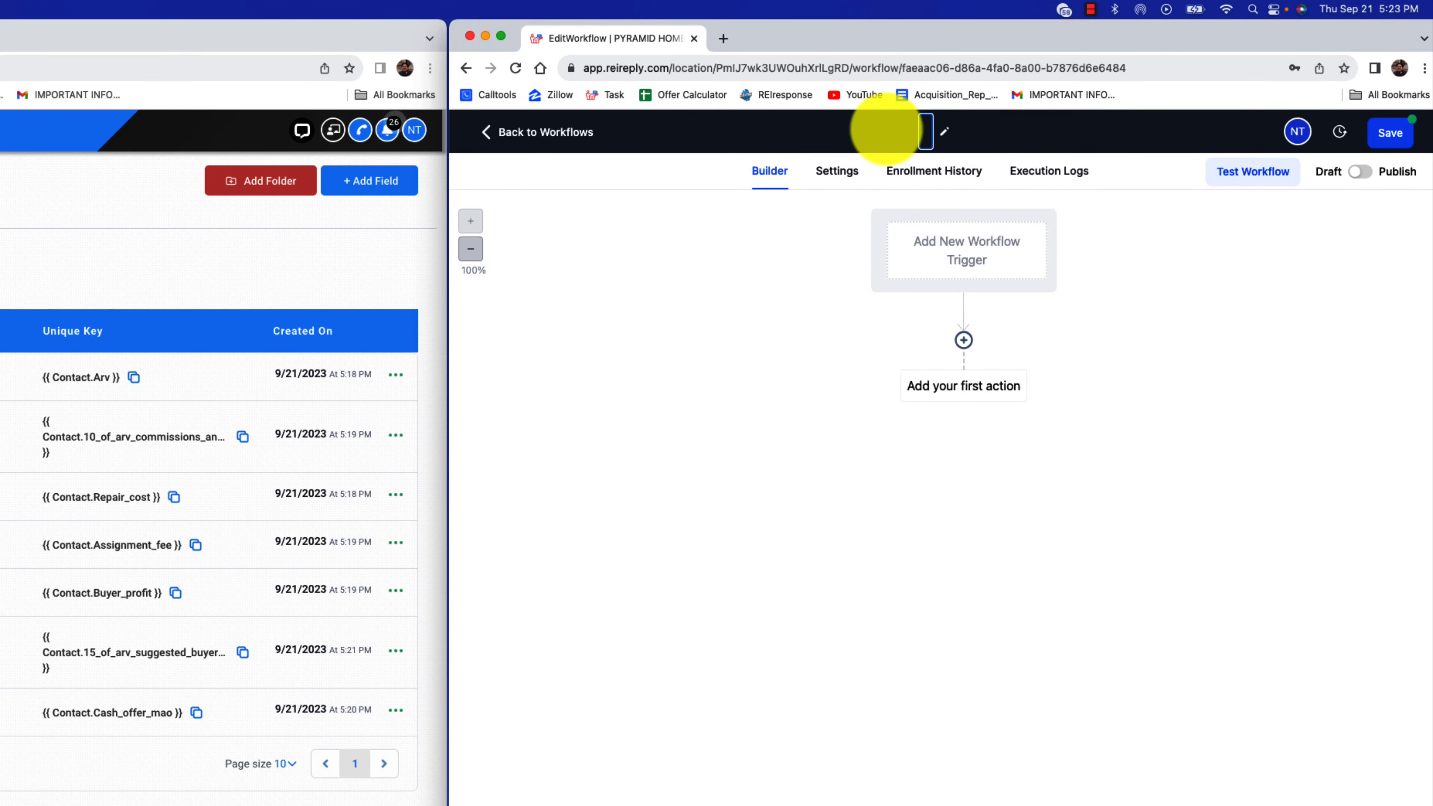
{"action": "key", "text": "super+v"}
{"action": "left_click", "coordinate": [1124, 277]}
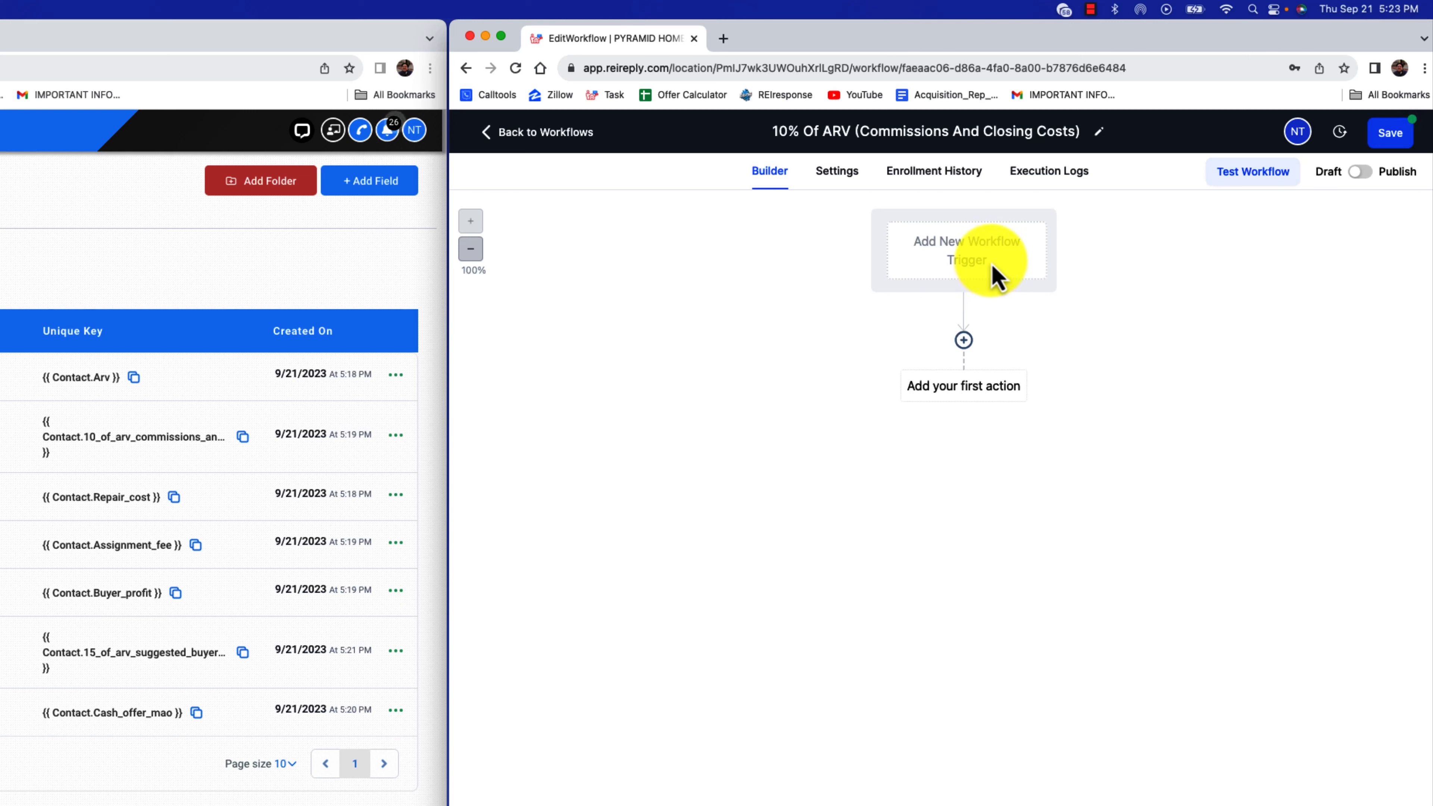
Add a Contact Changed trigger to the workflow and filter it on the ARV custom field
{"action": "left_click", "coordinate": [997, 277]}
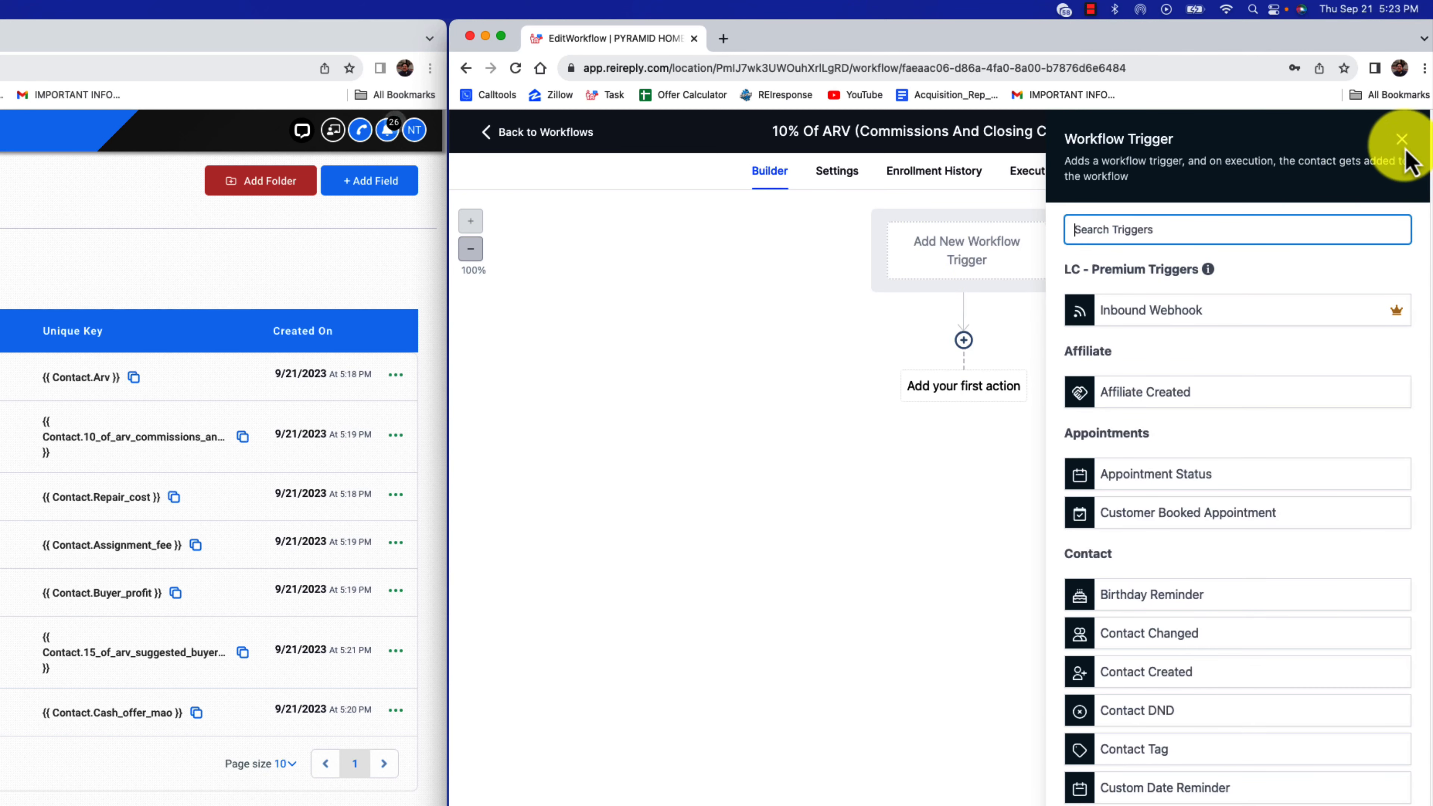
{"action": "type", "text": "con"}
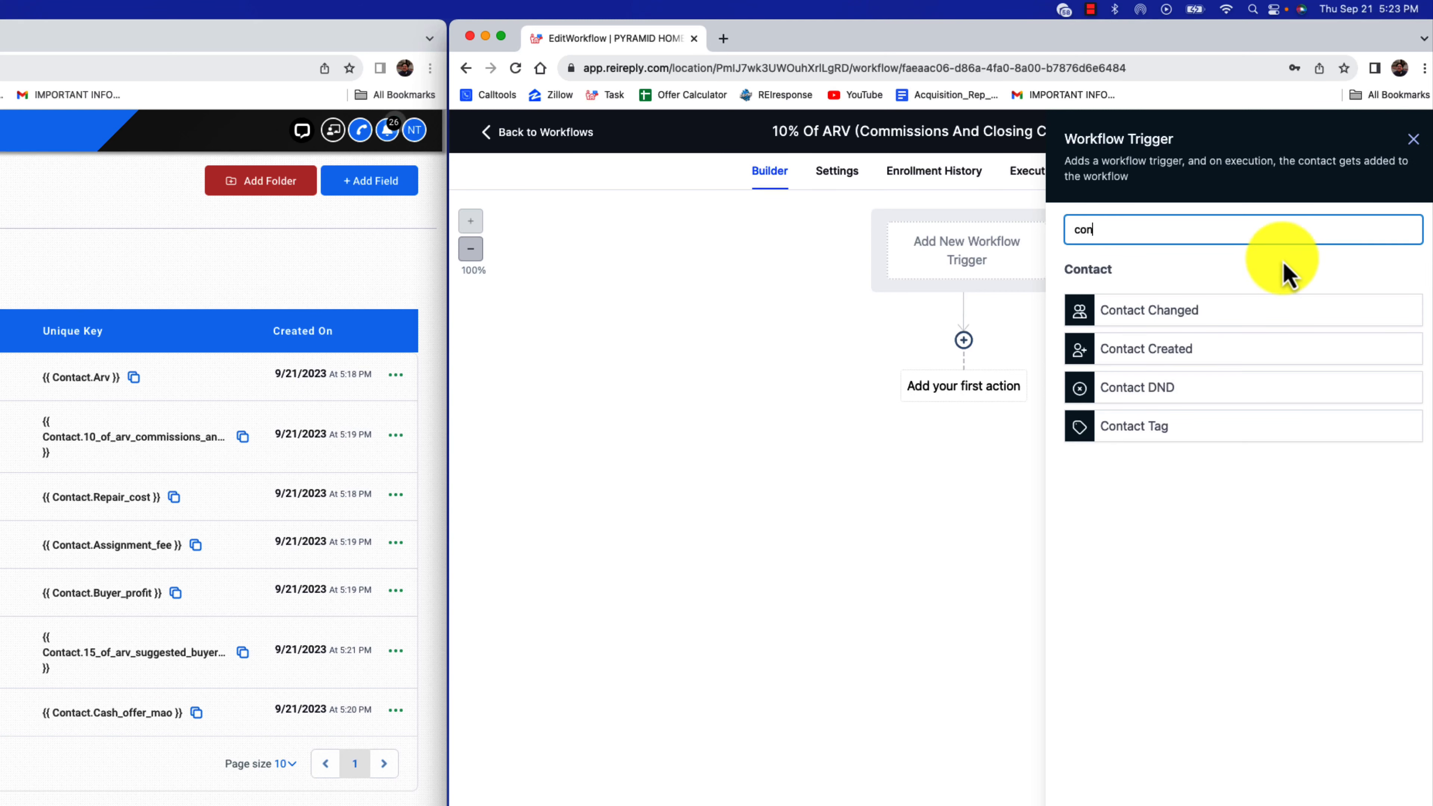
{"action": "left_click", "coordinate": [1204, 307]}
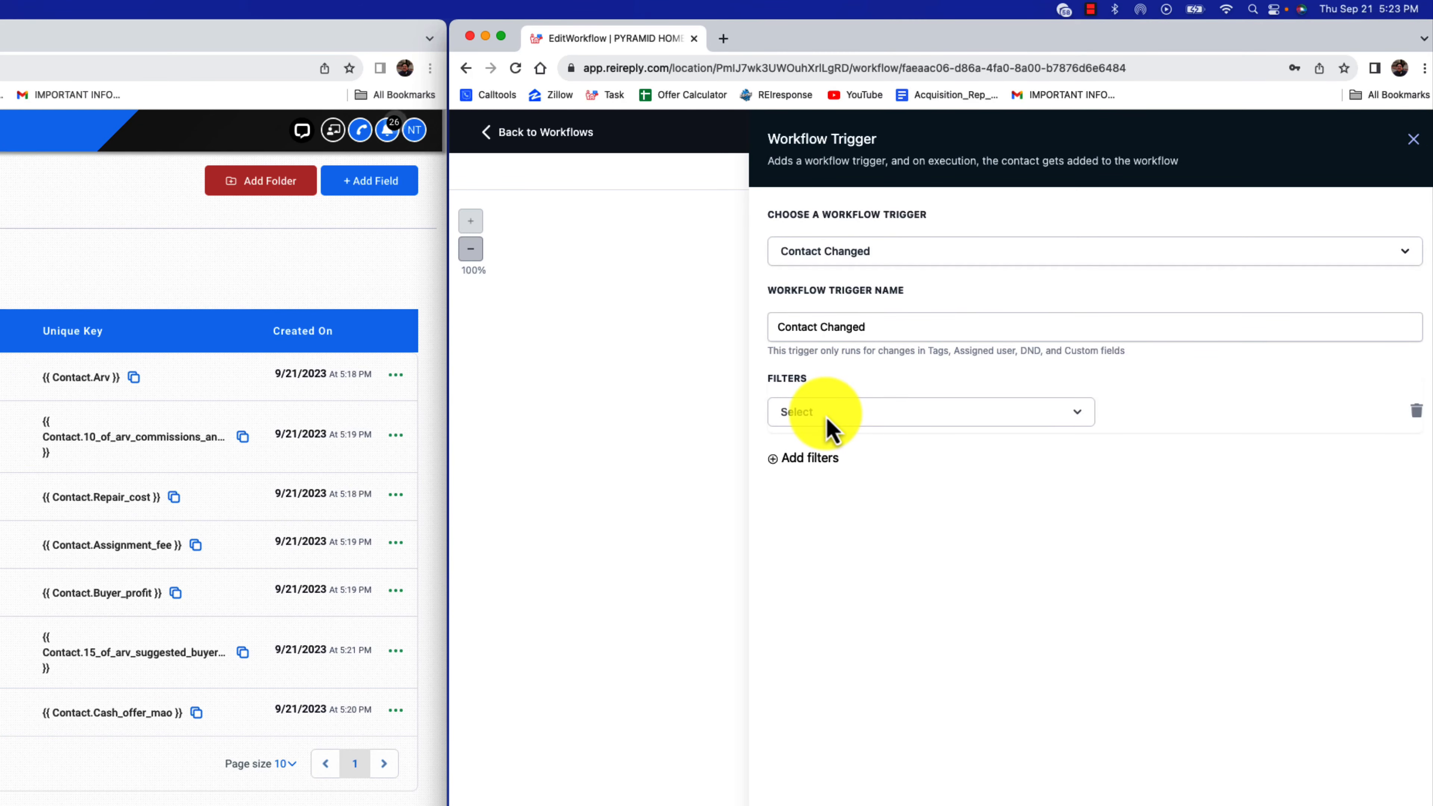
{"action": "left_click", "coordinate": [825, 419]}
{"action": "left_click", "coordinate": [6, 377]}
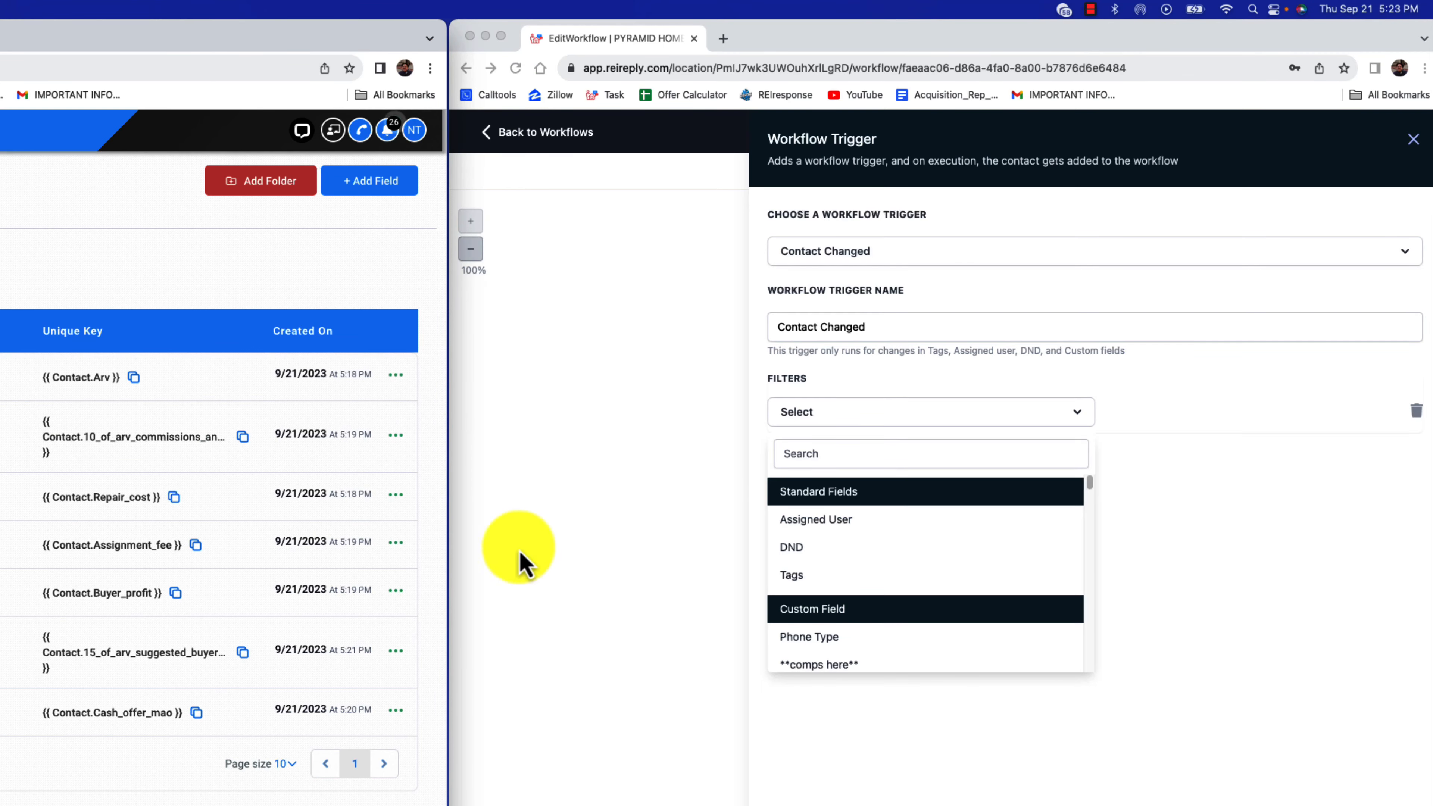
{"action": "left_click", "coordinate": [866, 454]}
{"action": "key", "text": "super+v"}
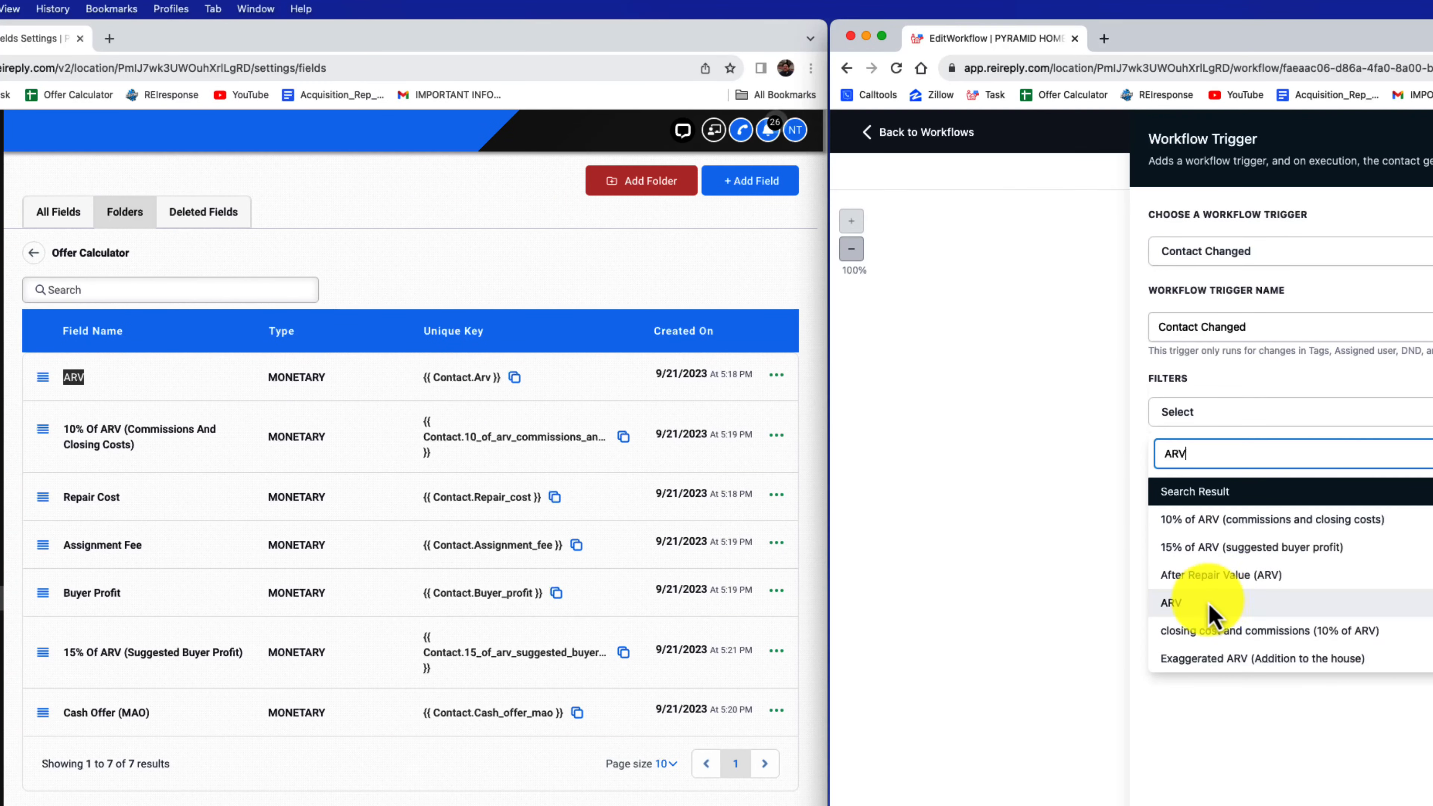
{"action": "left_click", "coordinate": [1185, 607]}
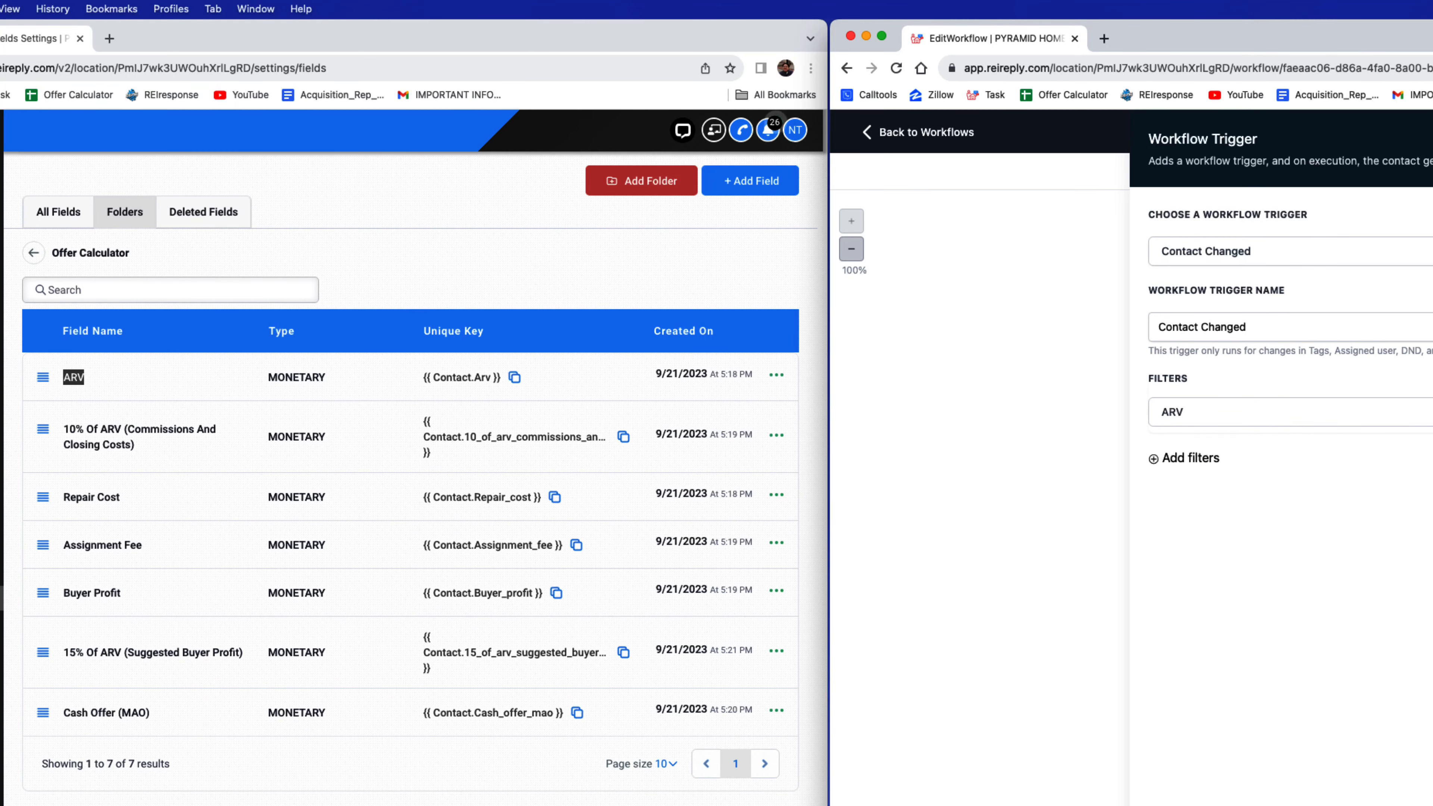
Name the Contact Changed trigger "ARV", save it, and recheck its "Has changed" filter
{"action": "left_click", "coordinate": [1275, 258]}
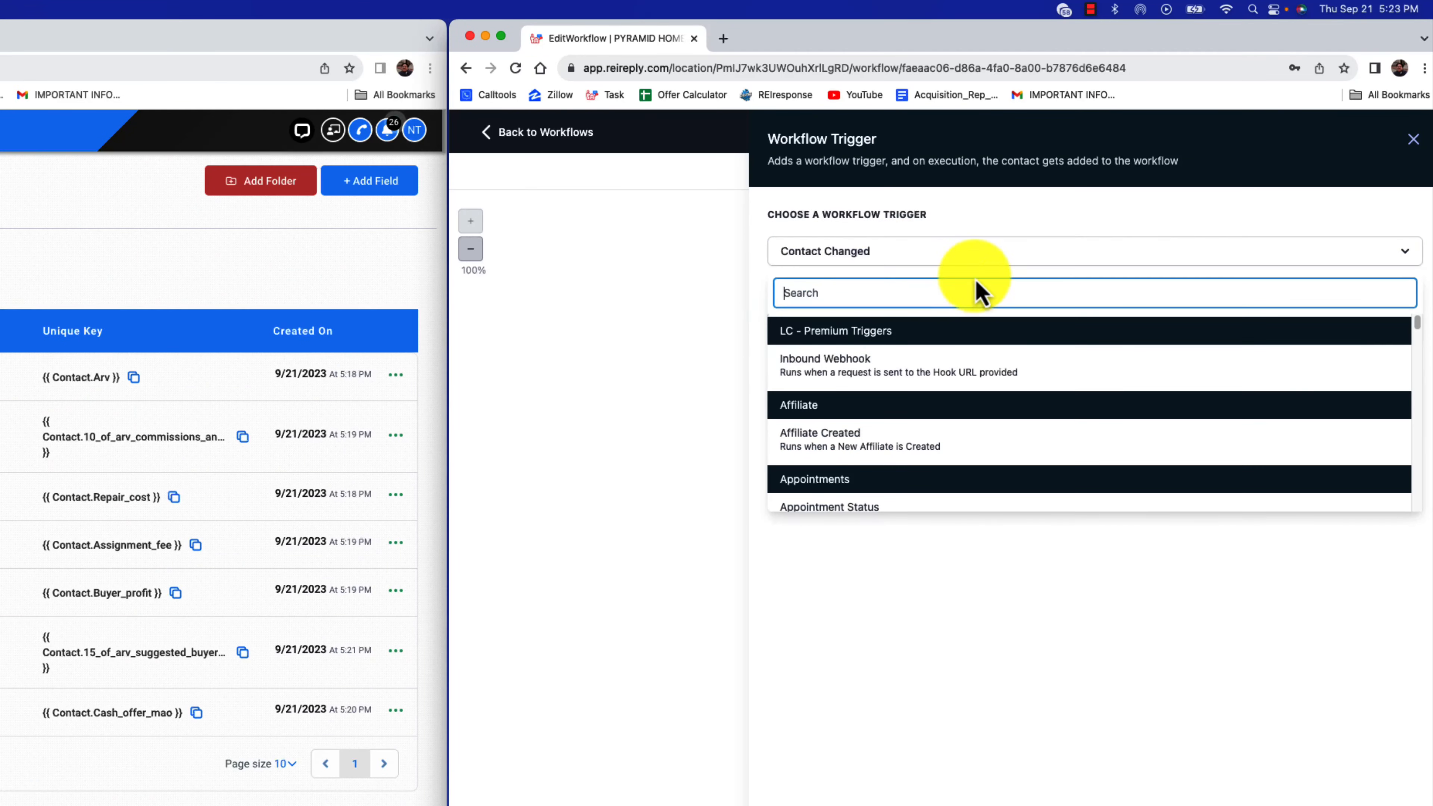
{"action": "left_click", "coordinate": [1063, 356]}
{"action": "left_click_drag", "start_coordinate": [866, 327], "coordinate": [798, 341]}
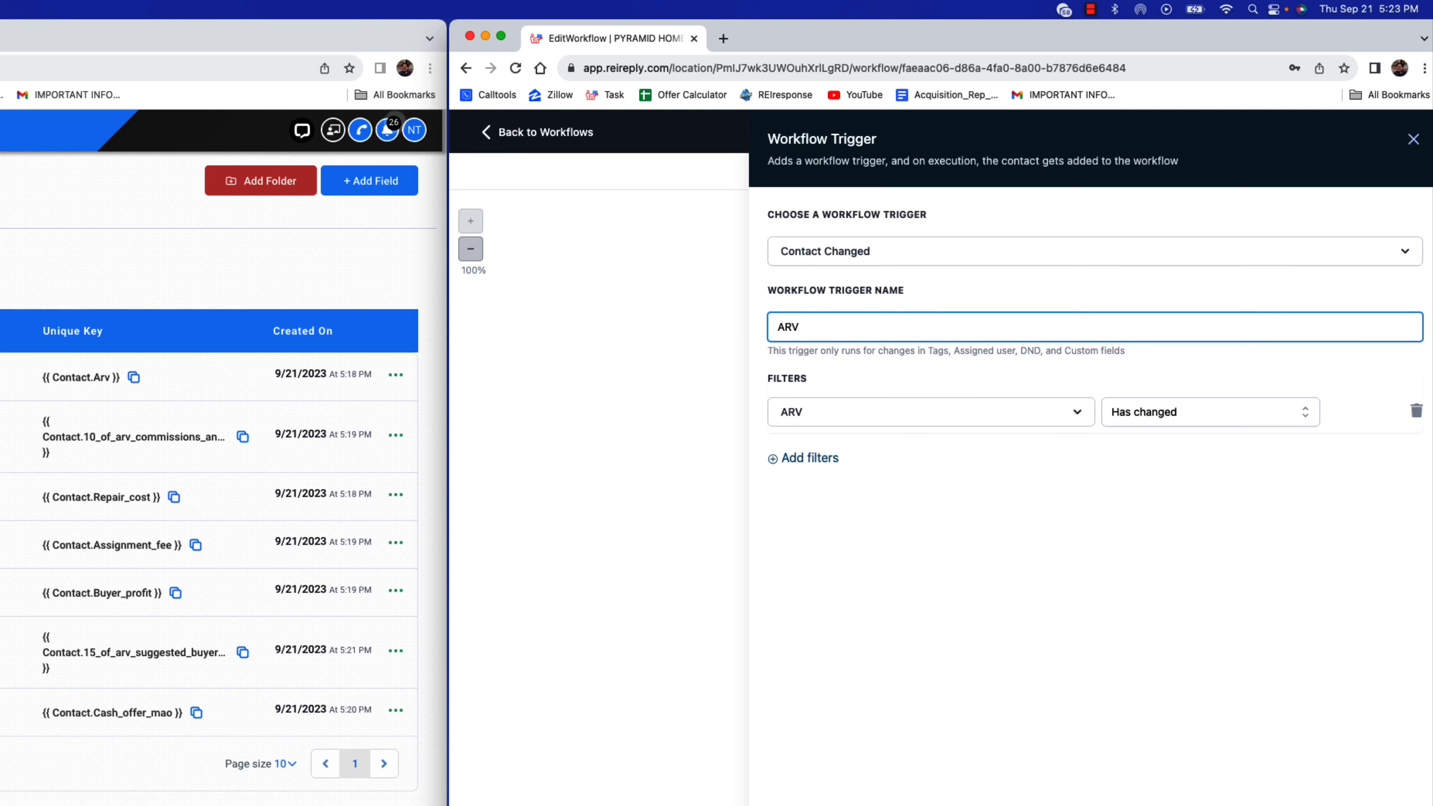
{"action": "left_click", "coordinate": [1376, 802]}
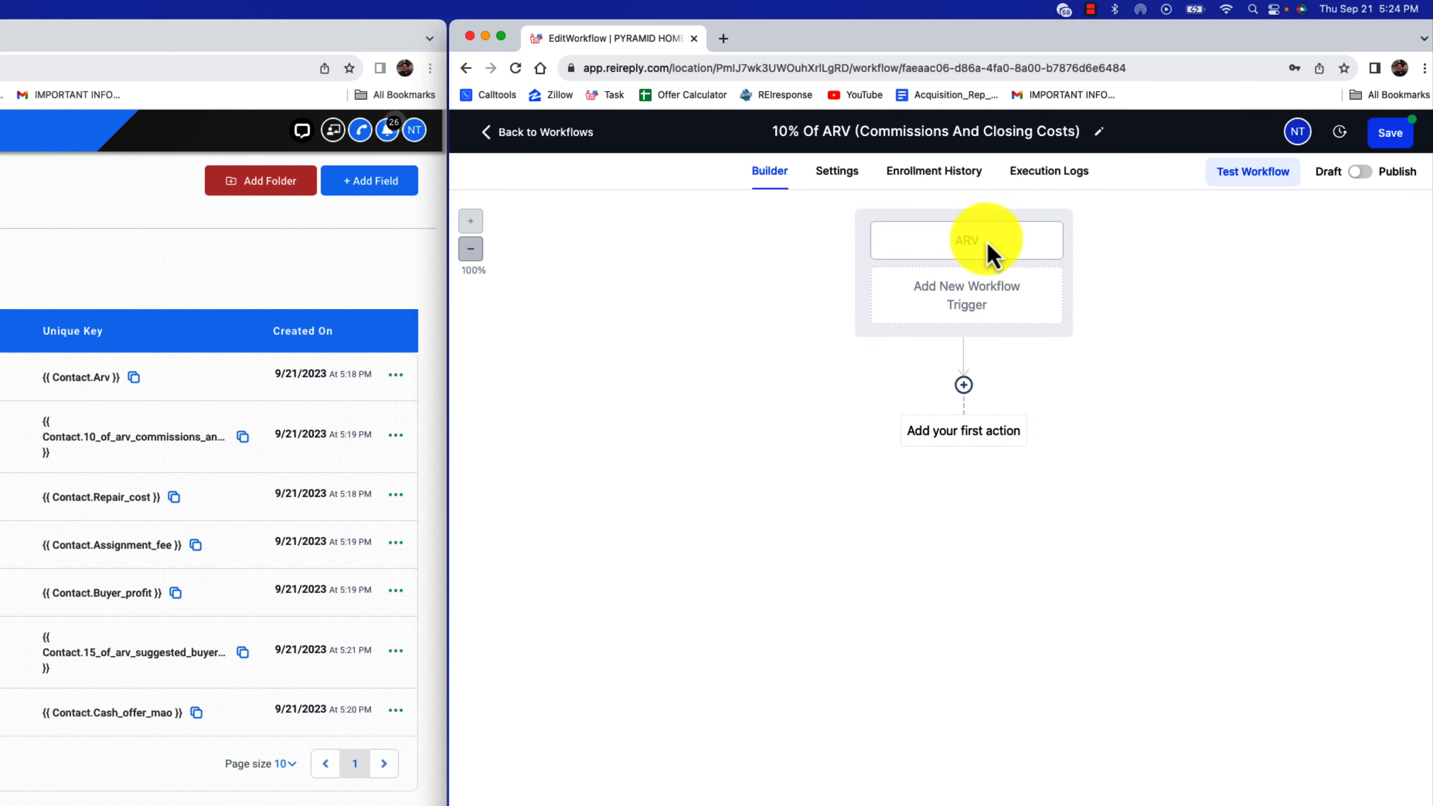
{"action": "left_click", "coordinate": [956, 241]}
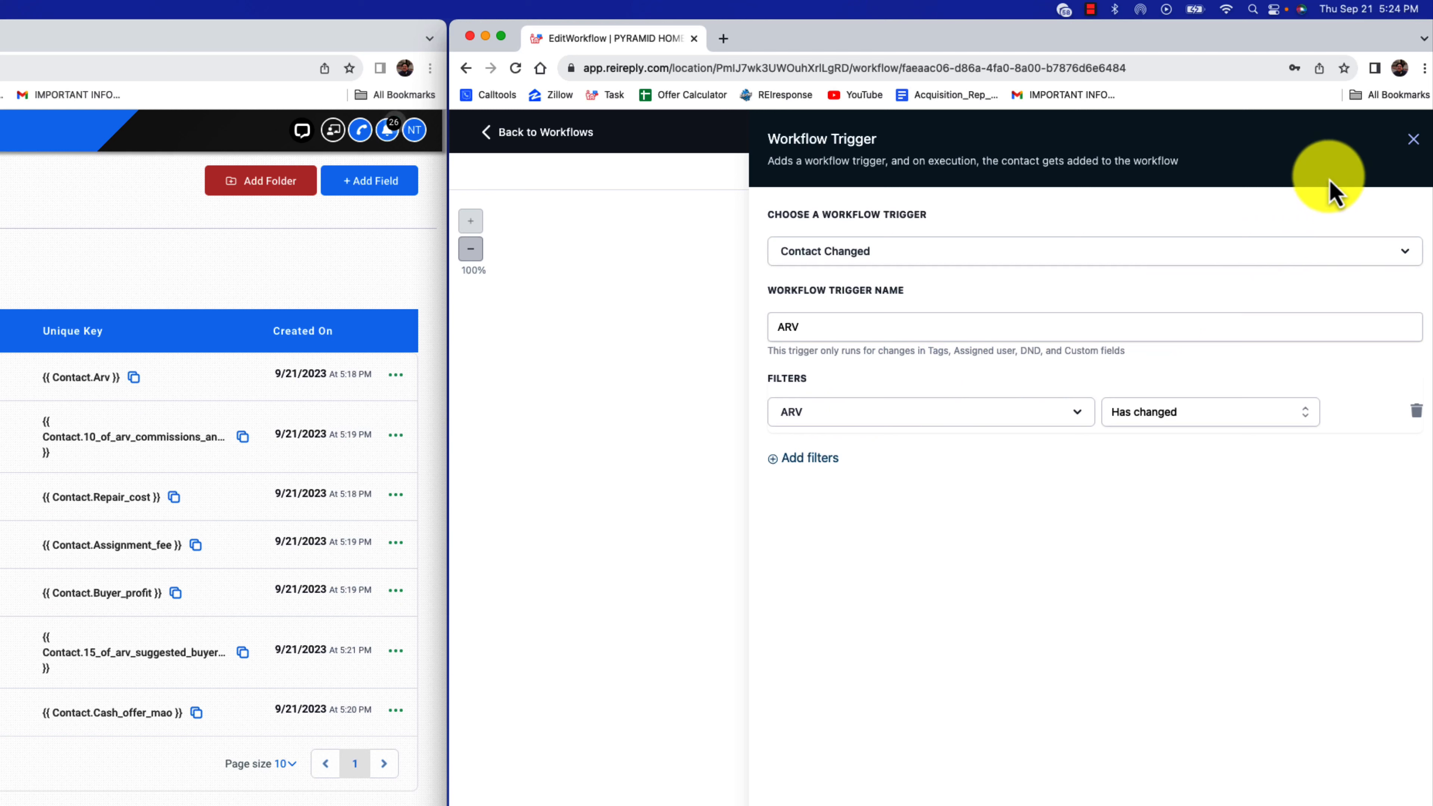
{"action": "left_click", "coordinate": [1412, 139]}
Add a Math Operation action that multiplies the ARV field by 0.10
{"action": "left_click", "coordinate": [964, 386]}
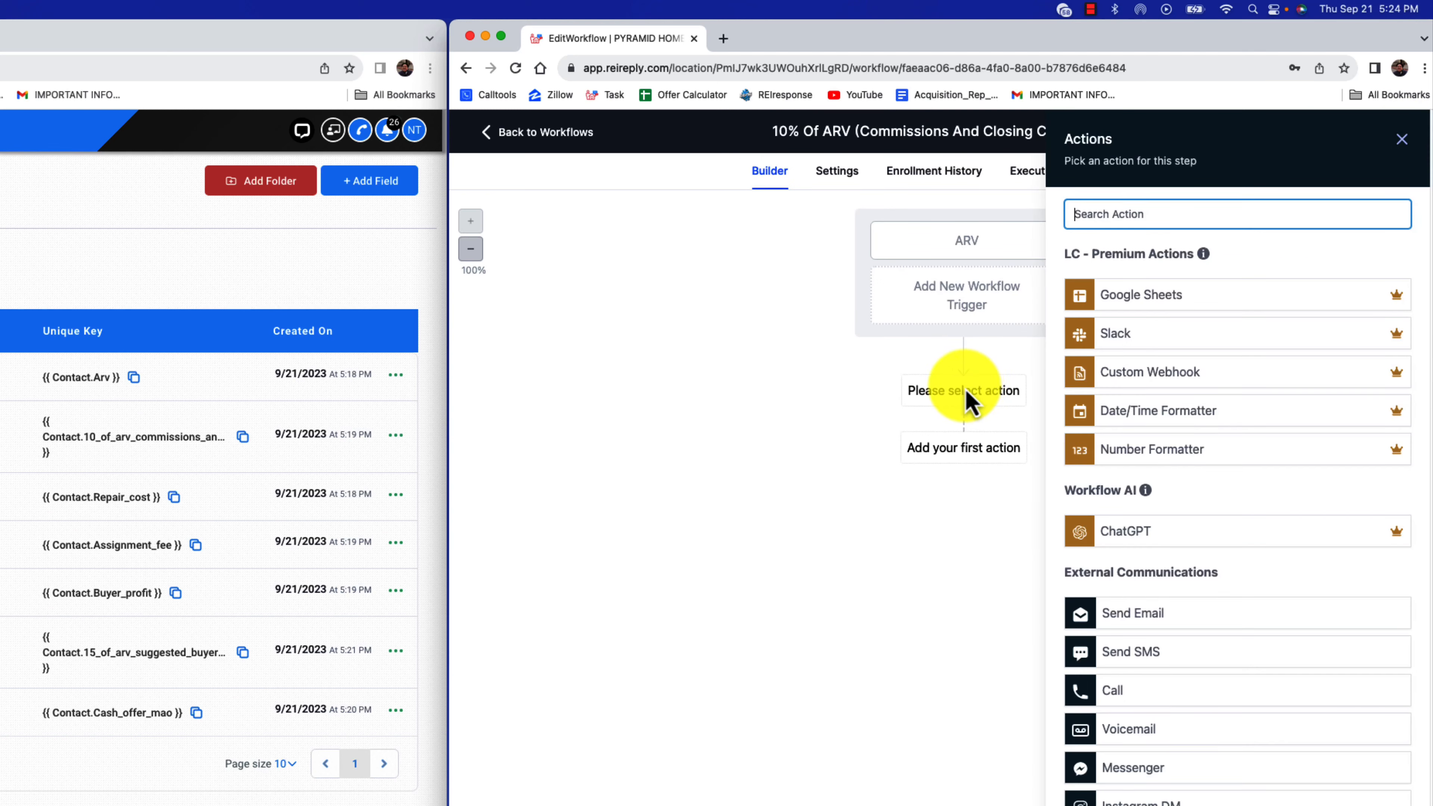
{"action": "type", "text": "cal"}
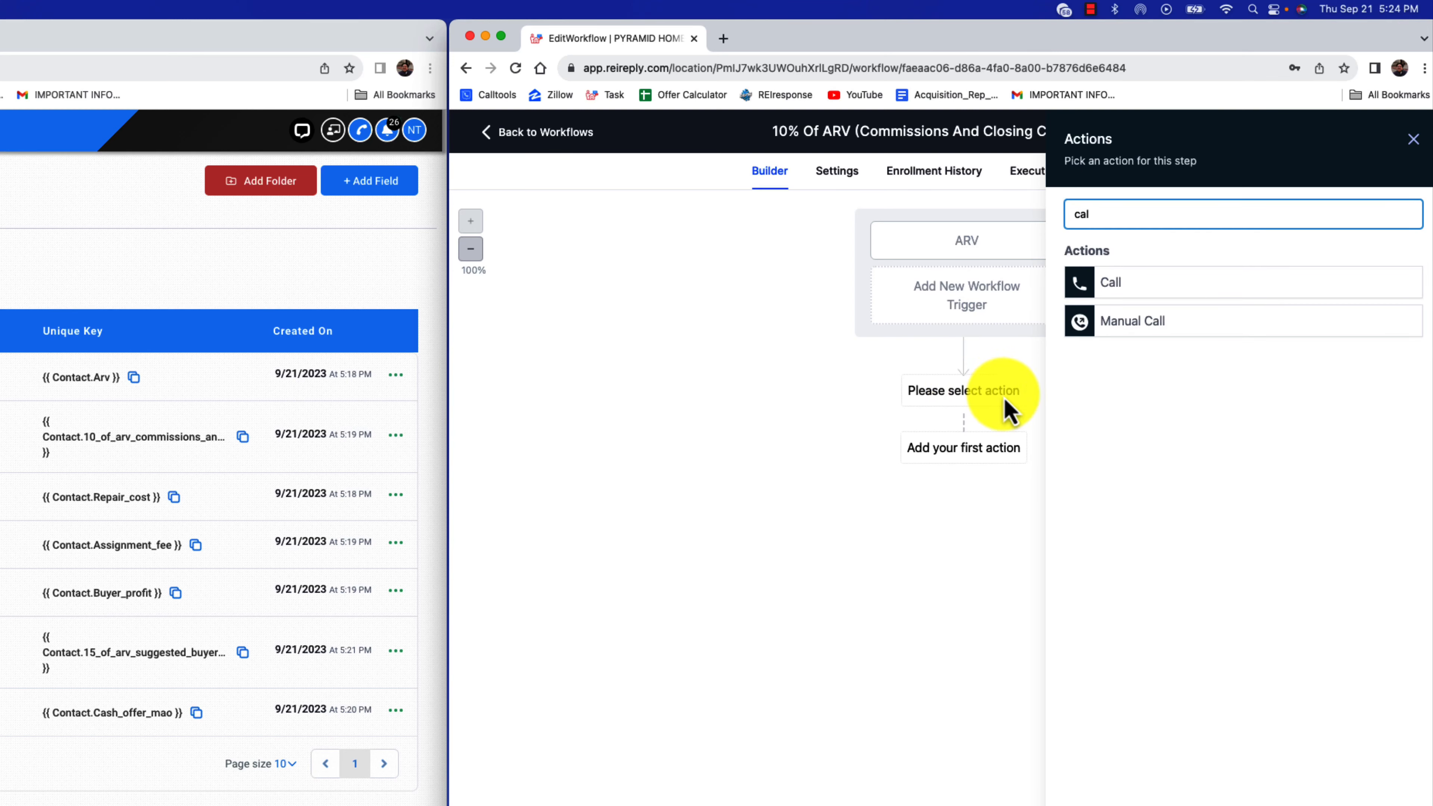
{"action": "key", "text": "BackSpace"}
{"action": "key", "text": "BackSpace"}
{"action": "type", "text": "mat"}
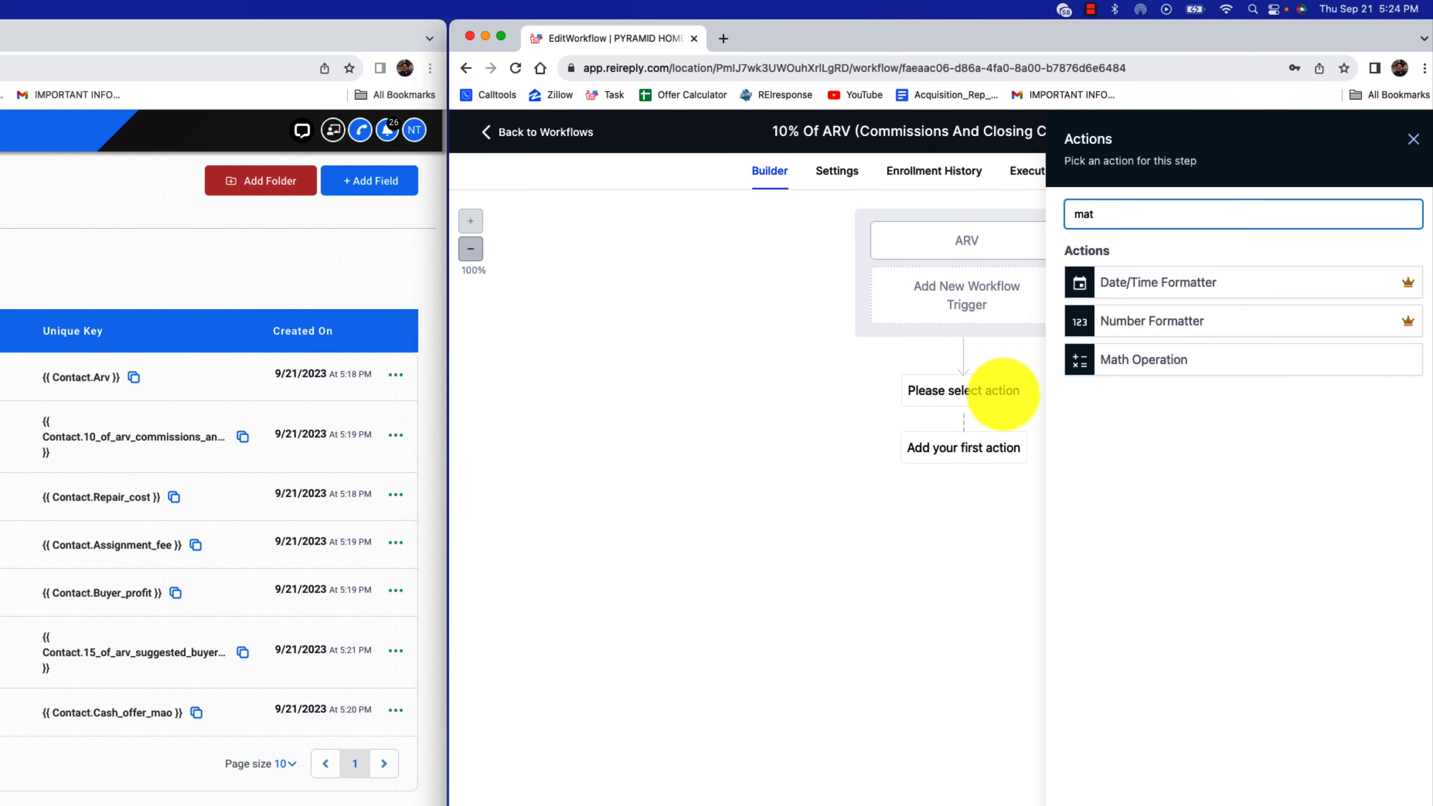
{"action": "left_click", "coordinate": [1154, 361]}
{"action": "left_click", "coordinate": [1134, 316]}
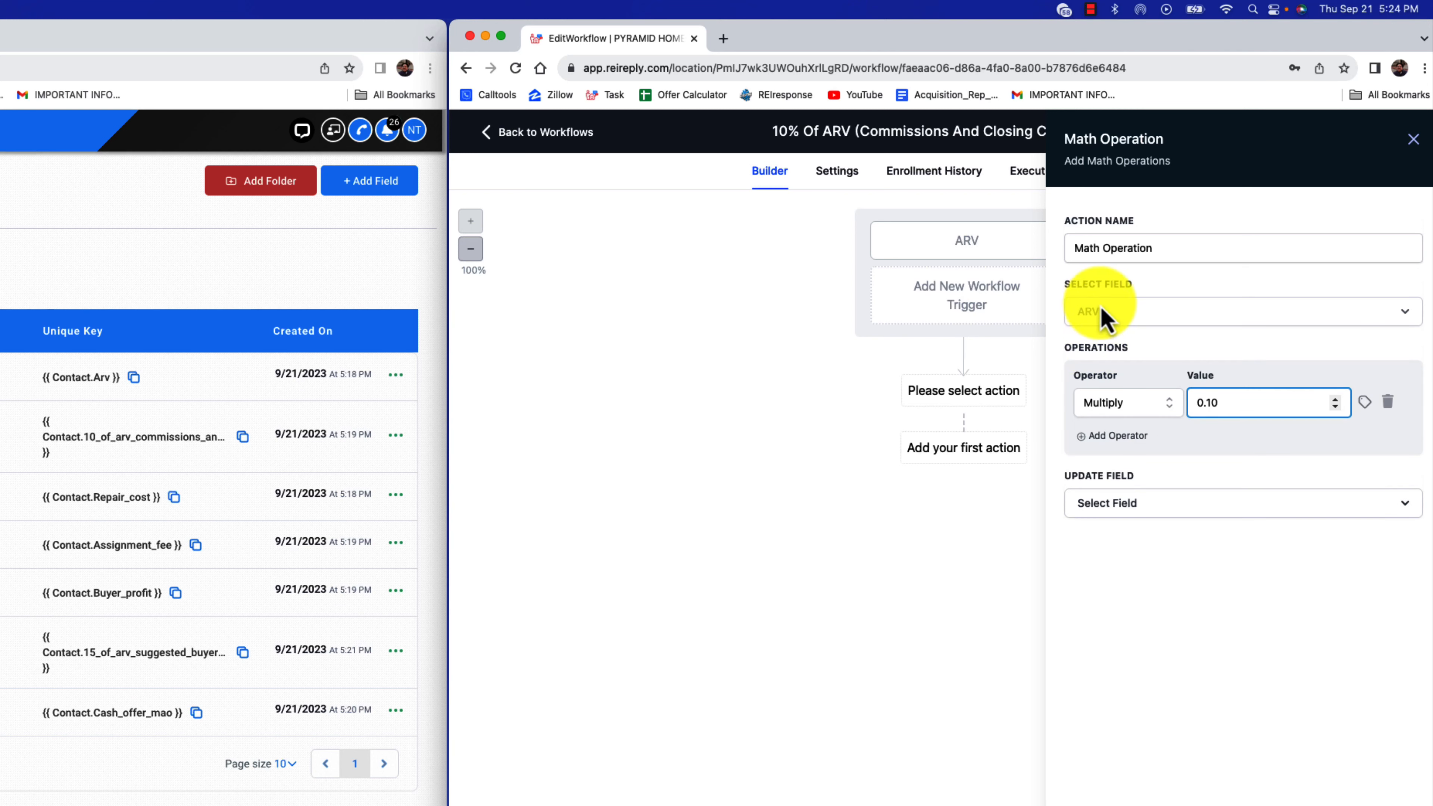
Set the math operation's update field to "10% of ARV (commissions and closing costs)" and save the action
{"action": "left_click", "coordinate": [1193, 503]}
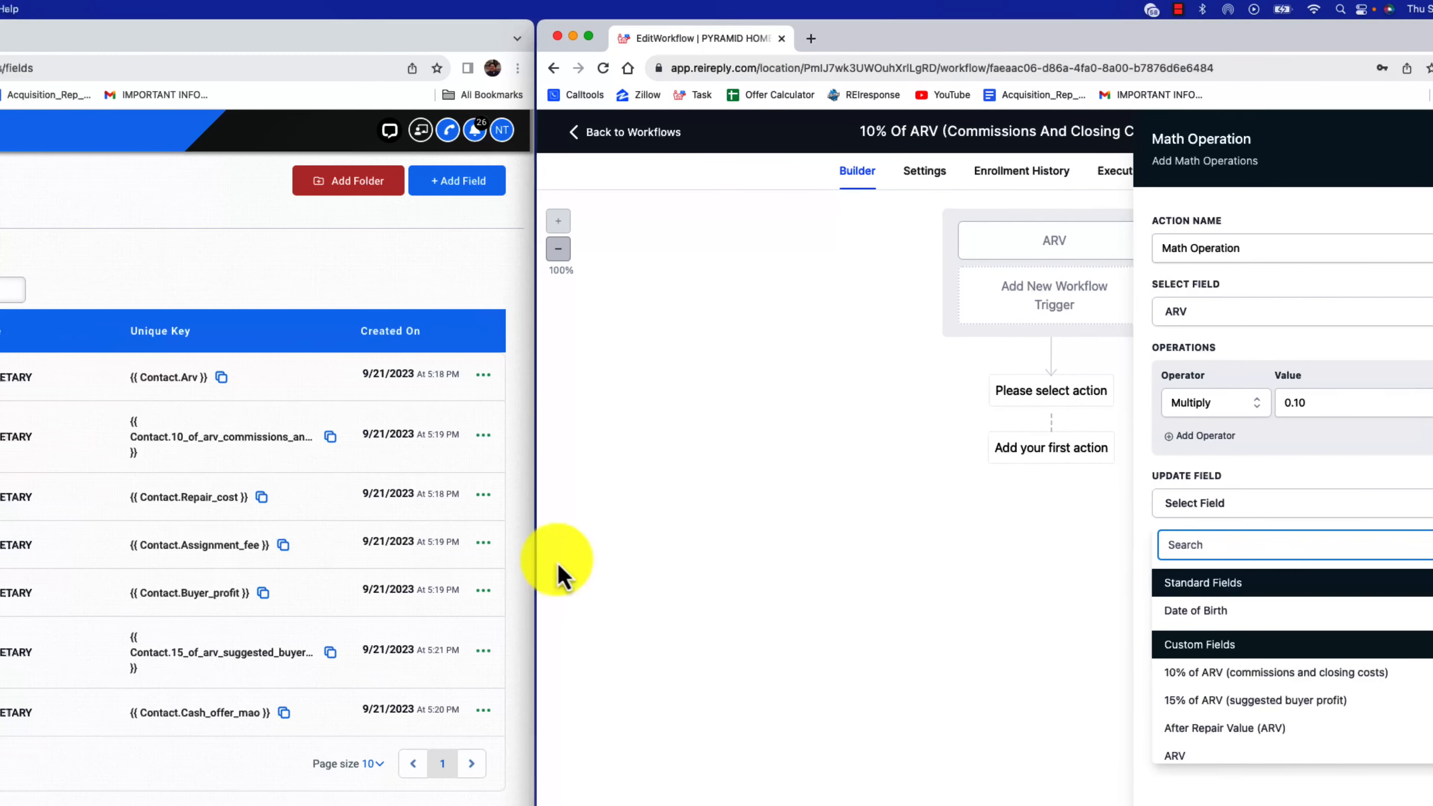
{"action": "left_click", "coordinate": [283, 450]}
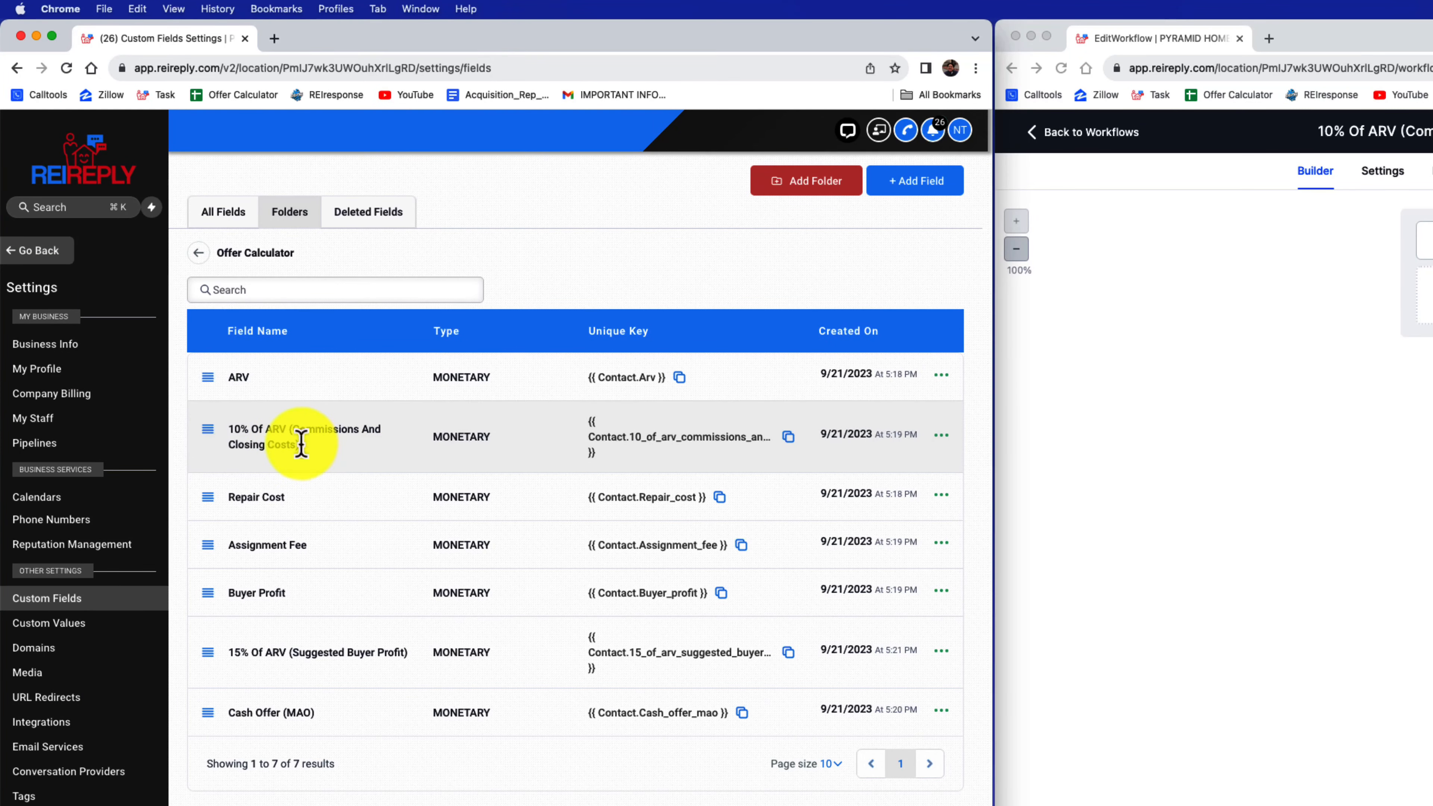
{"action": "left_click_drag", "start_coordinate": [301, 444], "coordinate": [235, 429]}
{"action": "key", "text": "cmd+c"}
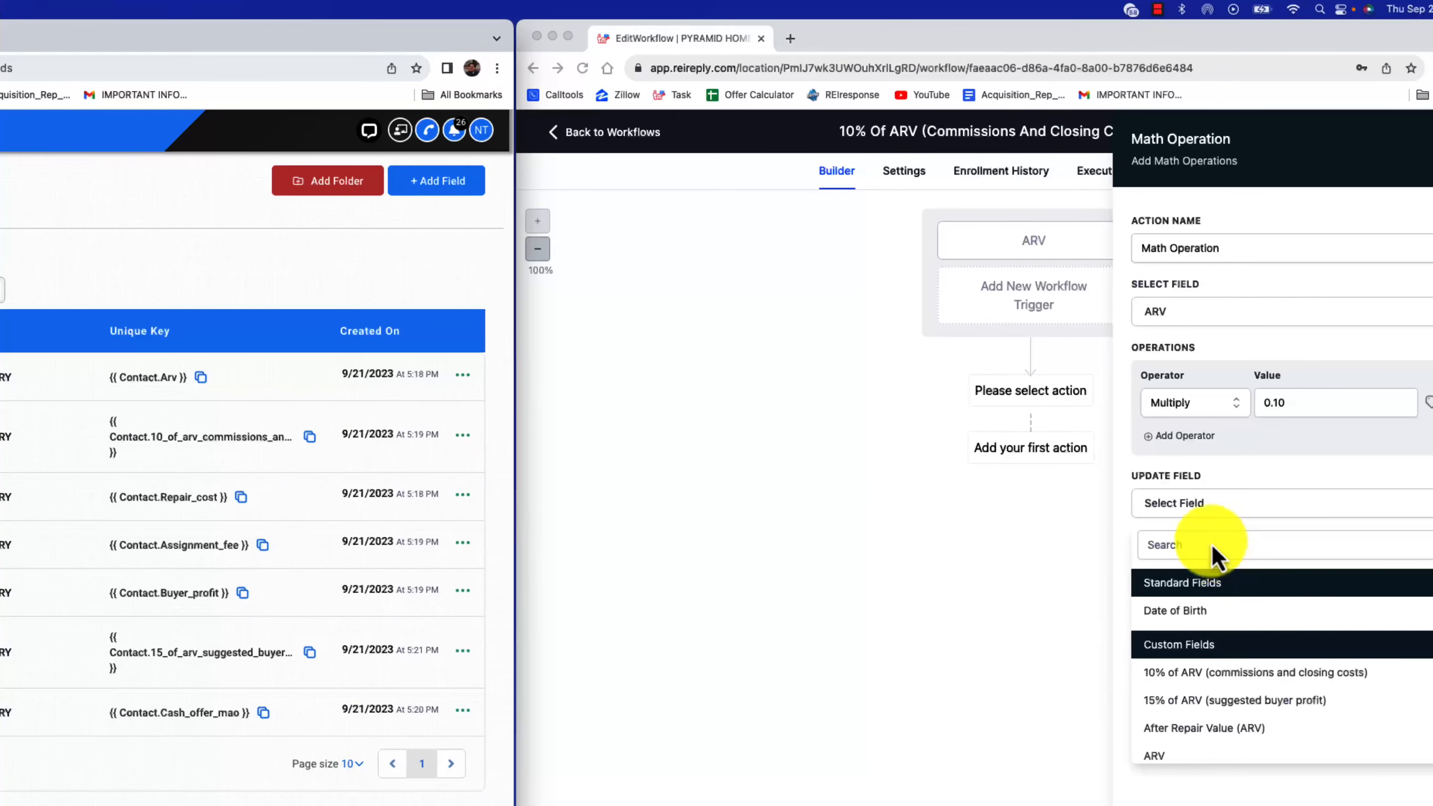
{"action": "left_click", "coordinate": [1213, 544]}
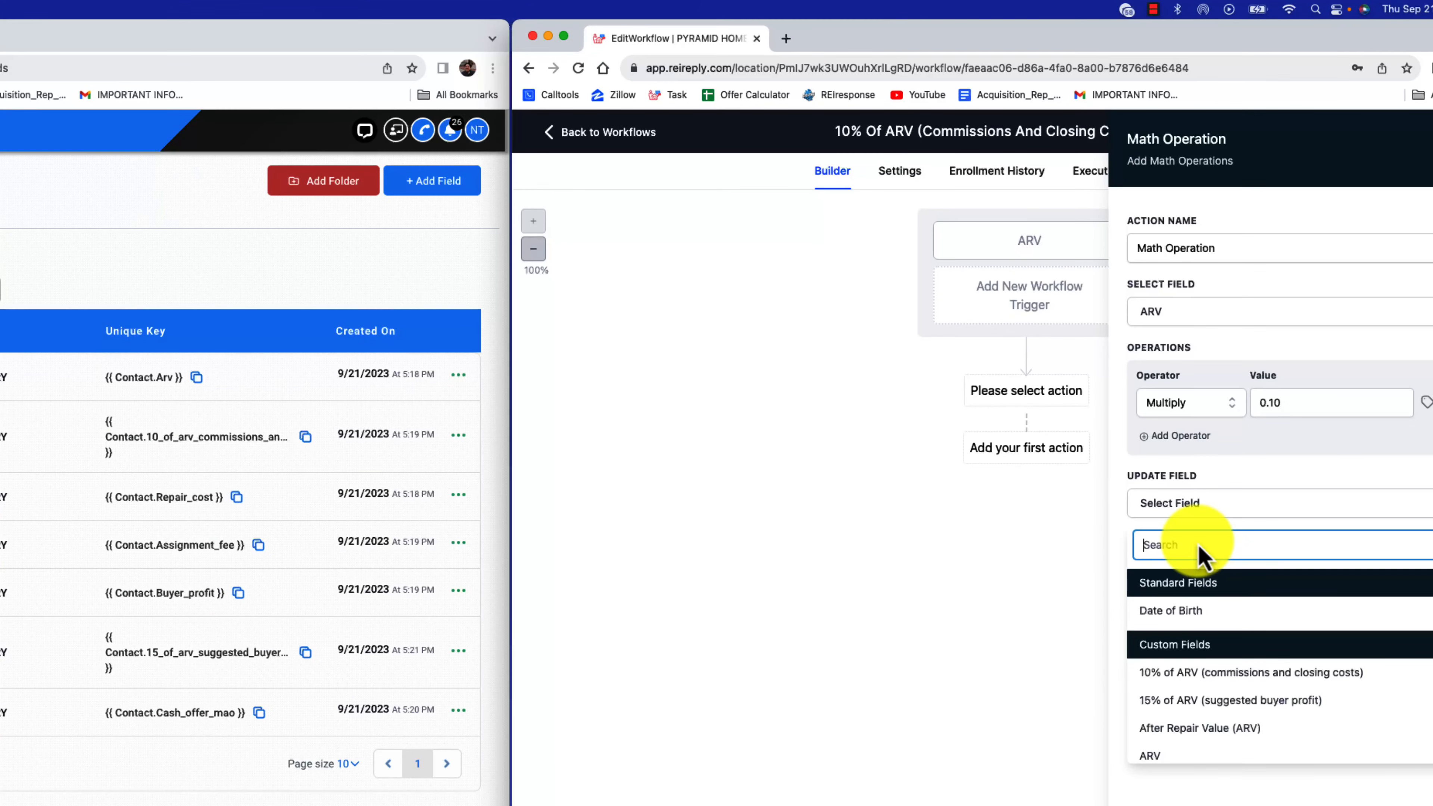
{"action": "key", "text": "cmd+v"}
{"action": "left_click", "coordinate": [1314, 611]}
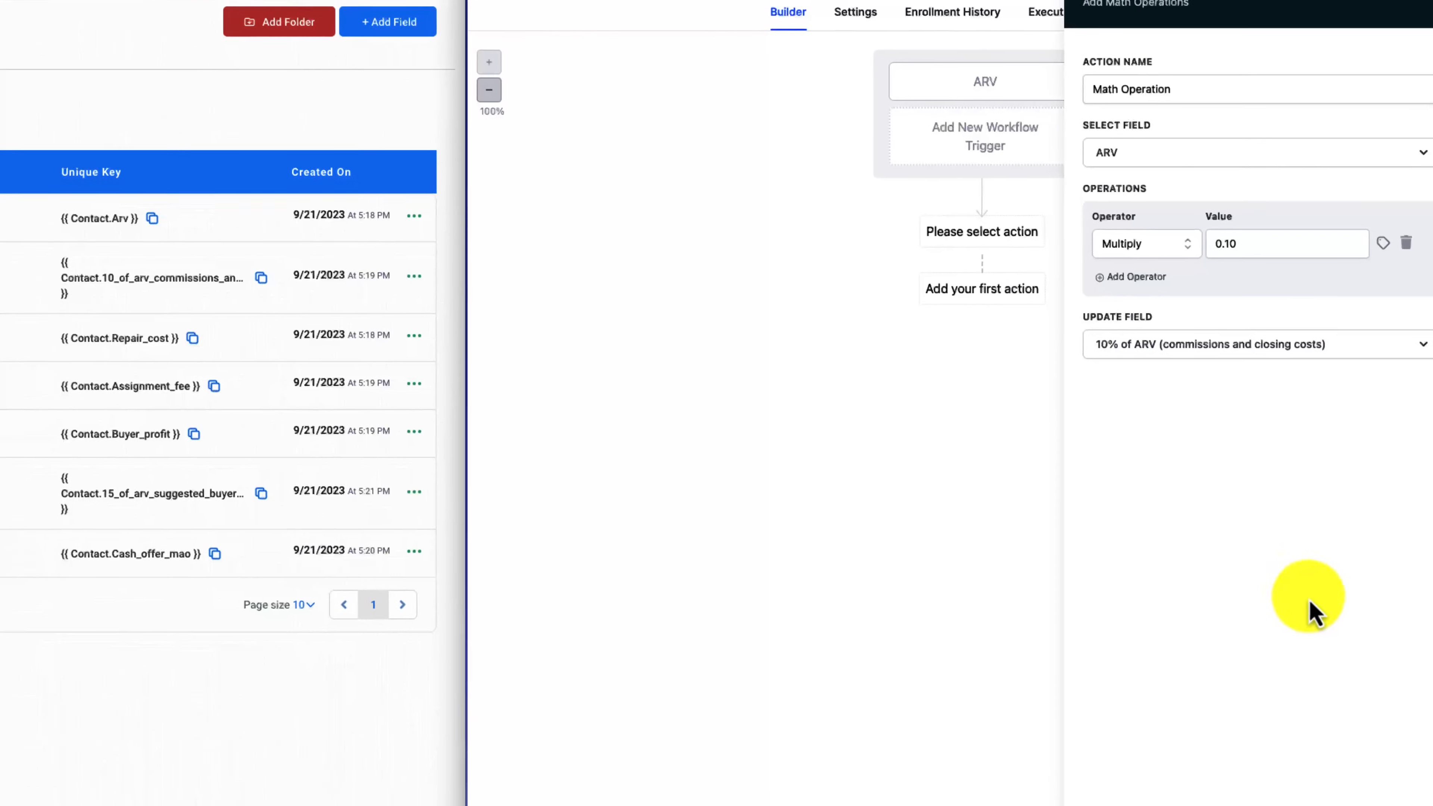
{"action": "left_click", "coordinate": [1383, 784]}
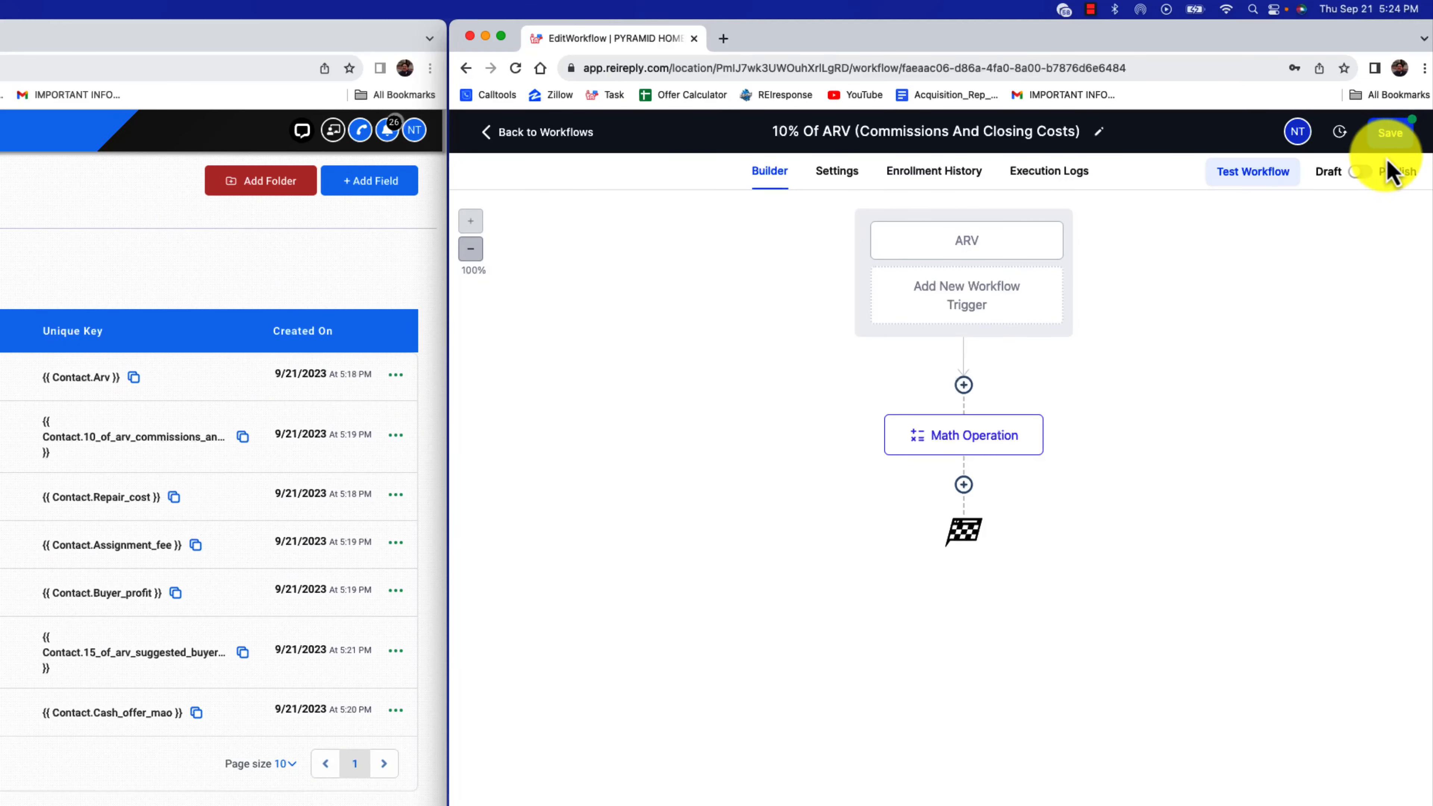
Enable Allow re-entry for contacts in the workflow's settings
{"action": "left_click", "coordinate": [831, 179]}
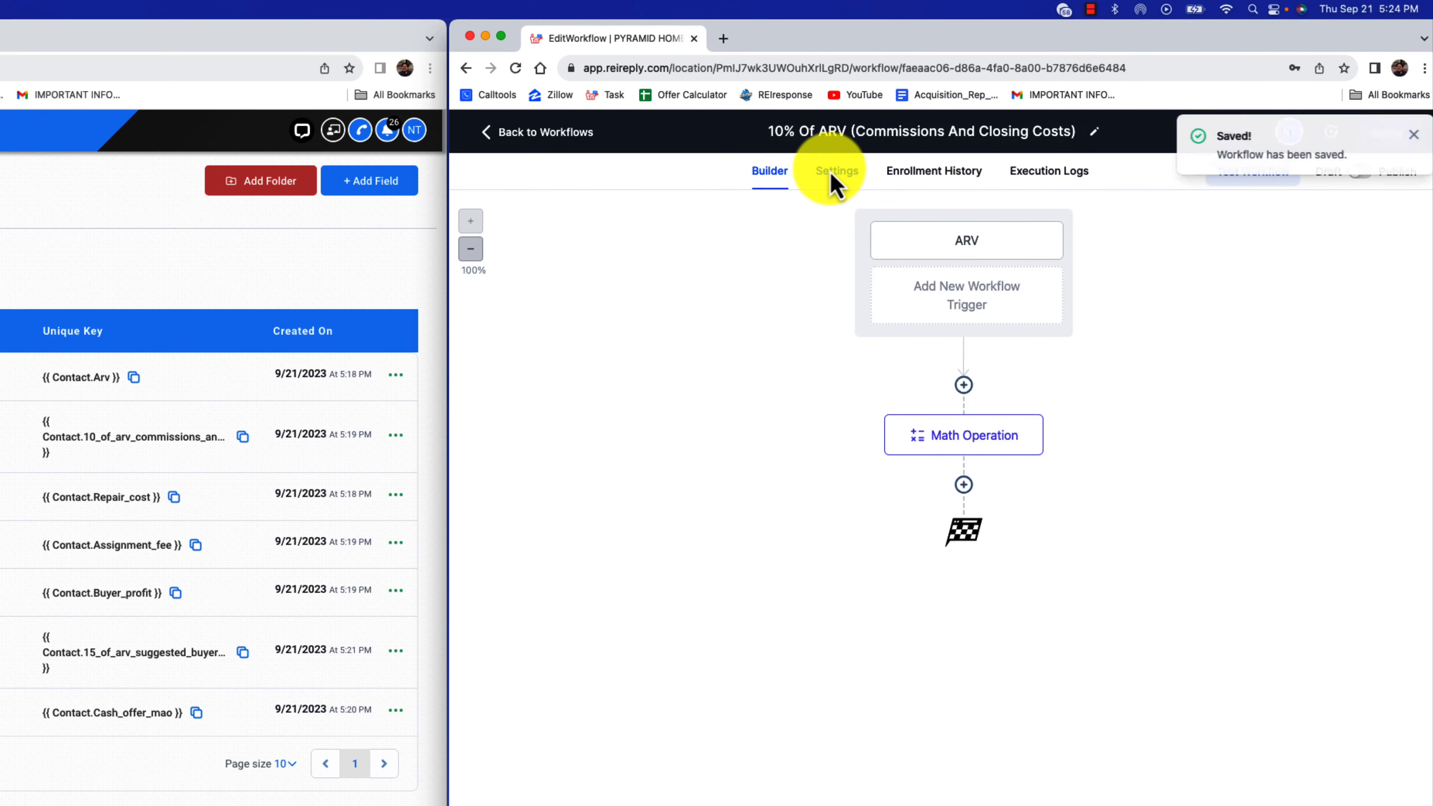
{"action": "left_click", "coordinate": [505, 365]}
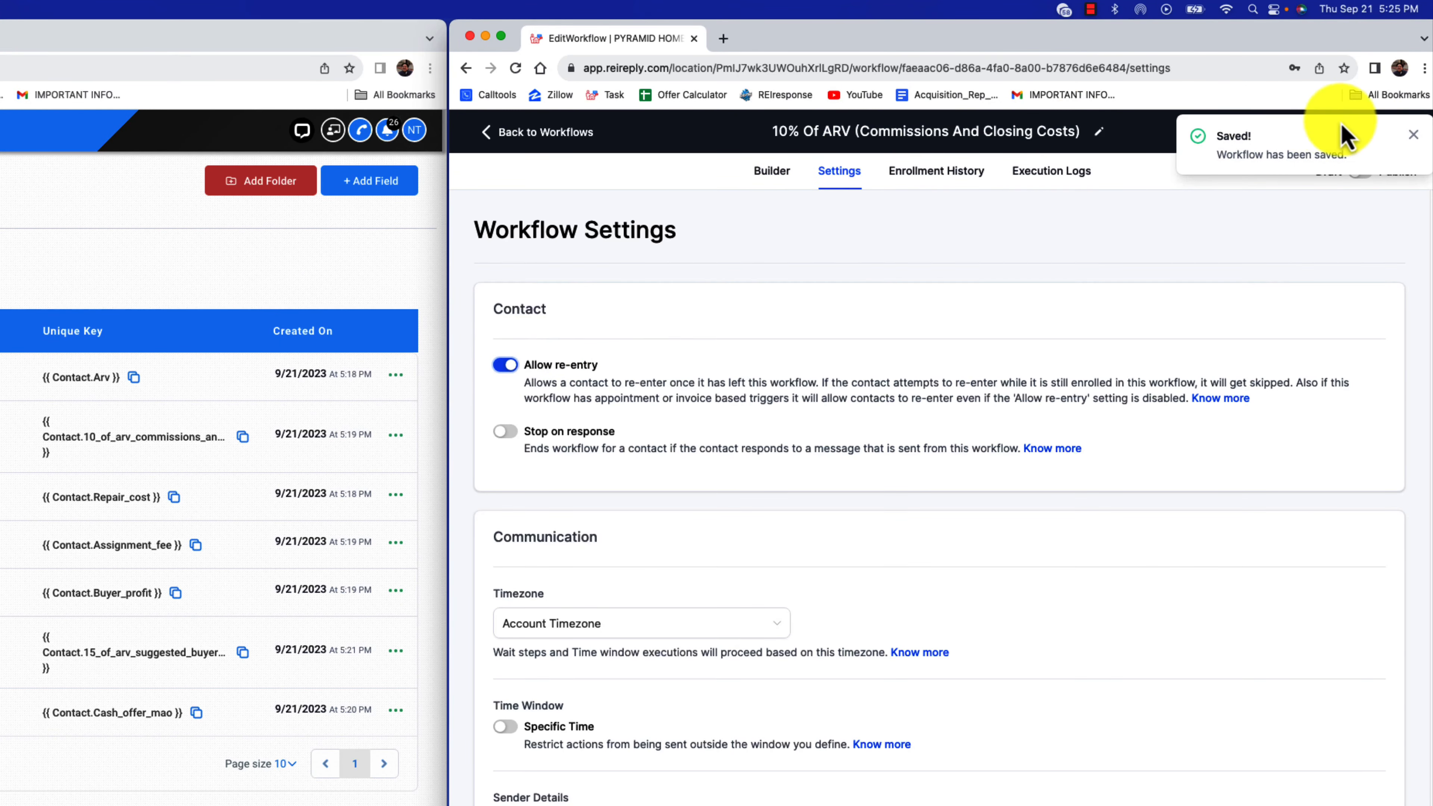
Publish the 10% Of ARV (Commissions And Closing Costs) workflow, save it, and return to the workflow list
{"action": "left_click", "coordinate": [1411, 136]}
{"action": "left_click", "coordinate": [774, 171]}
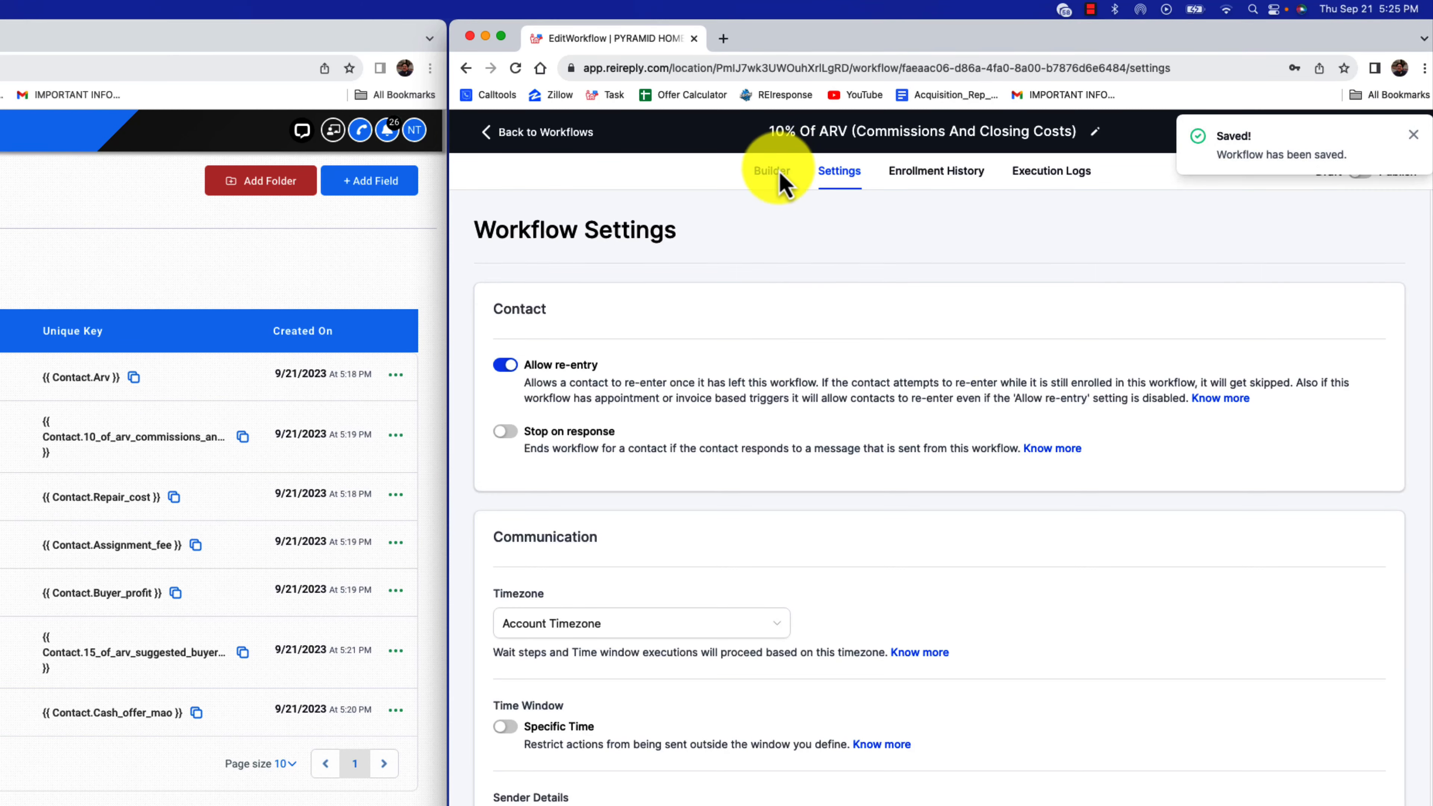
{"action": "left_click", "coordinate": [1412, 138]}
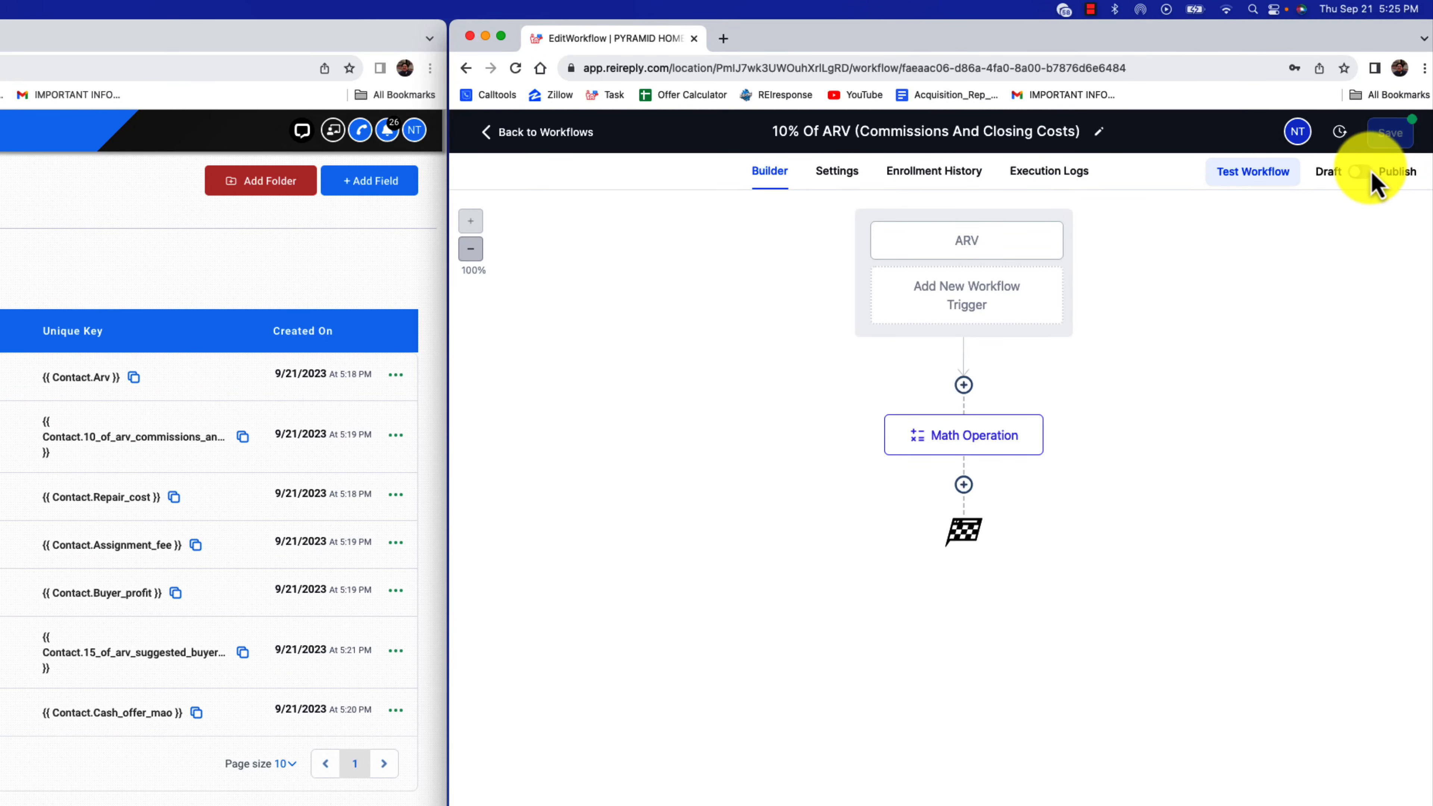
{"action": "left_click", "coordinate": [1360, 172]}
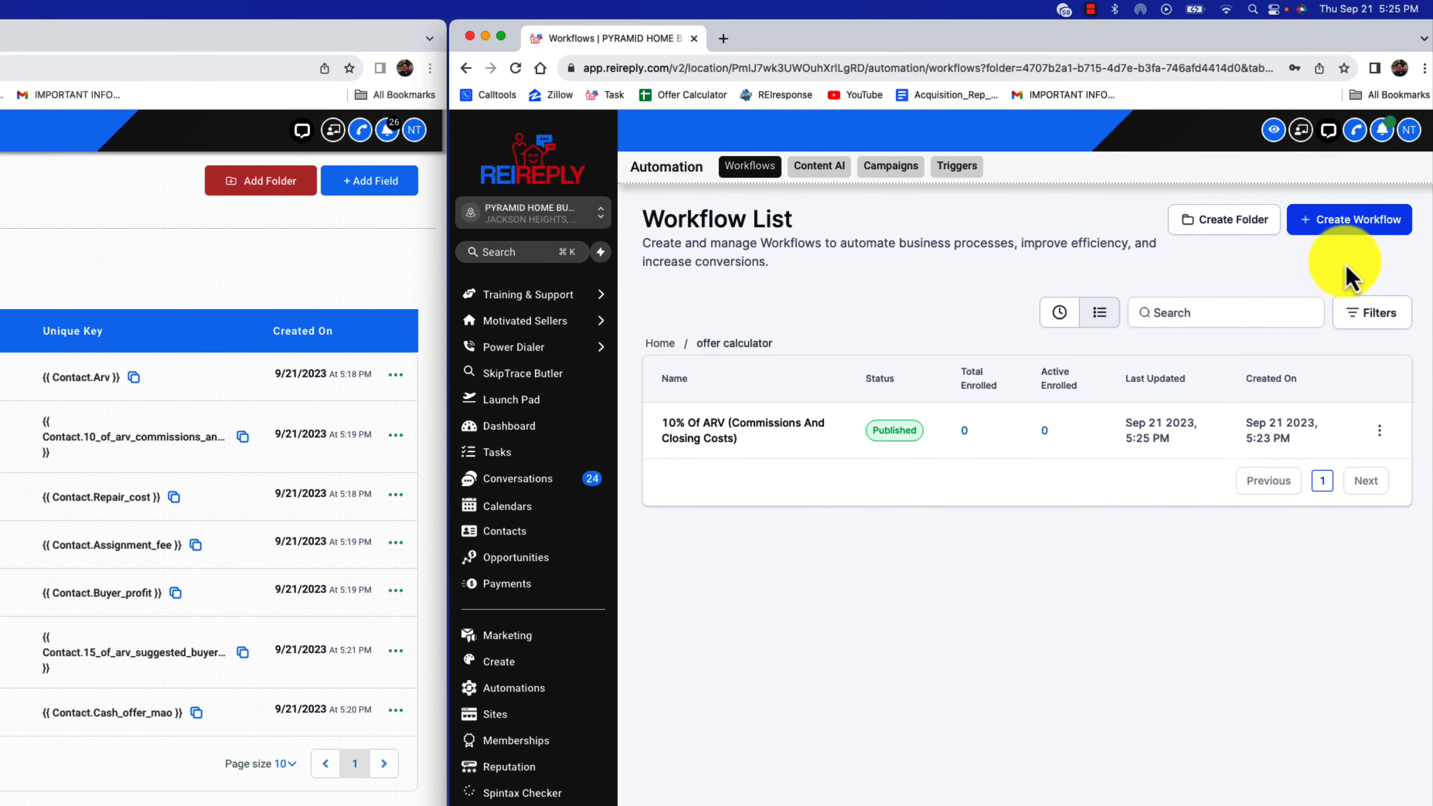
Create a new workflow from scratch and name it "15% Of ARV (Suggested Buyer Profit)", copying the name from the custom field list
{"action": "left_click", "coordinate": [1357, 226]}
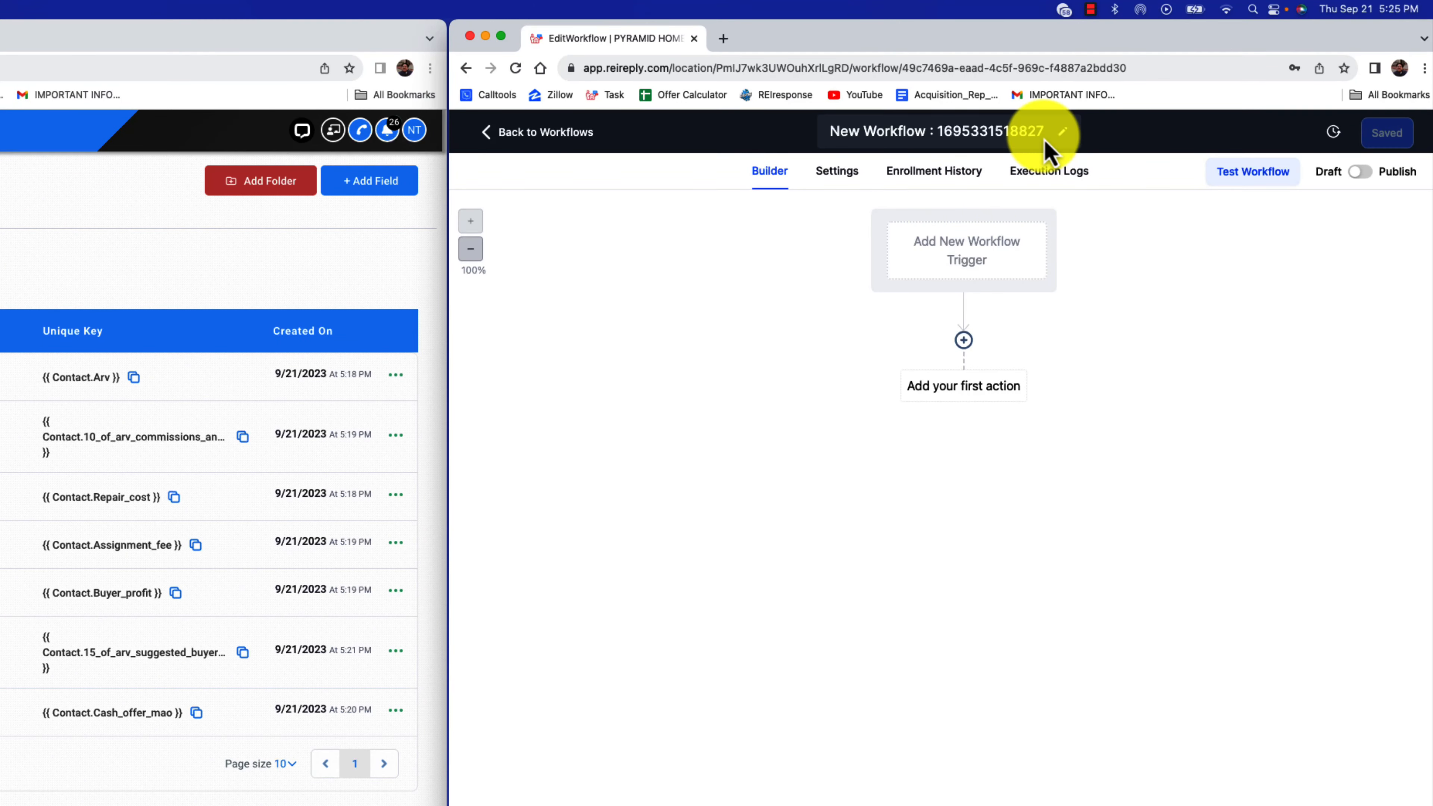
{"action": "left_click_drag", "start_coordinate": [811, 130], "coordinate": [835, 131]}
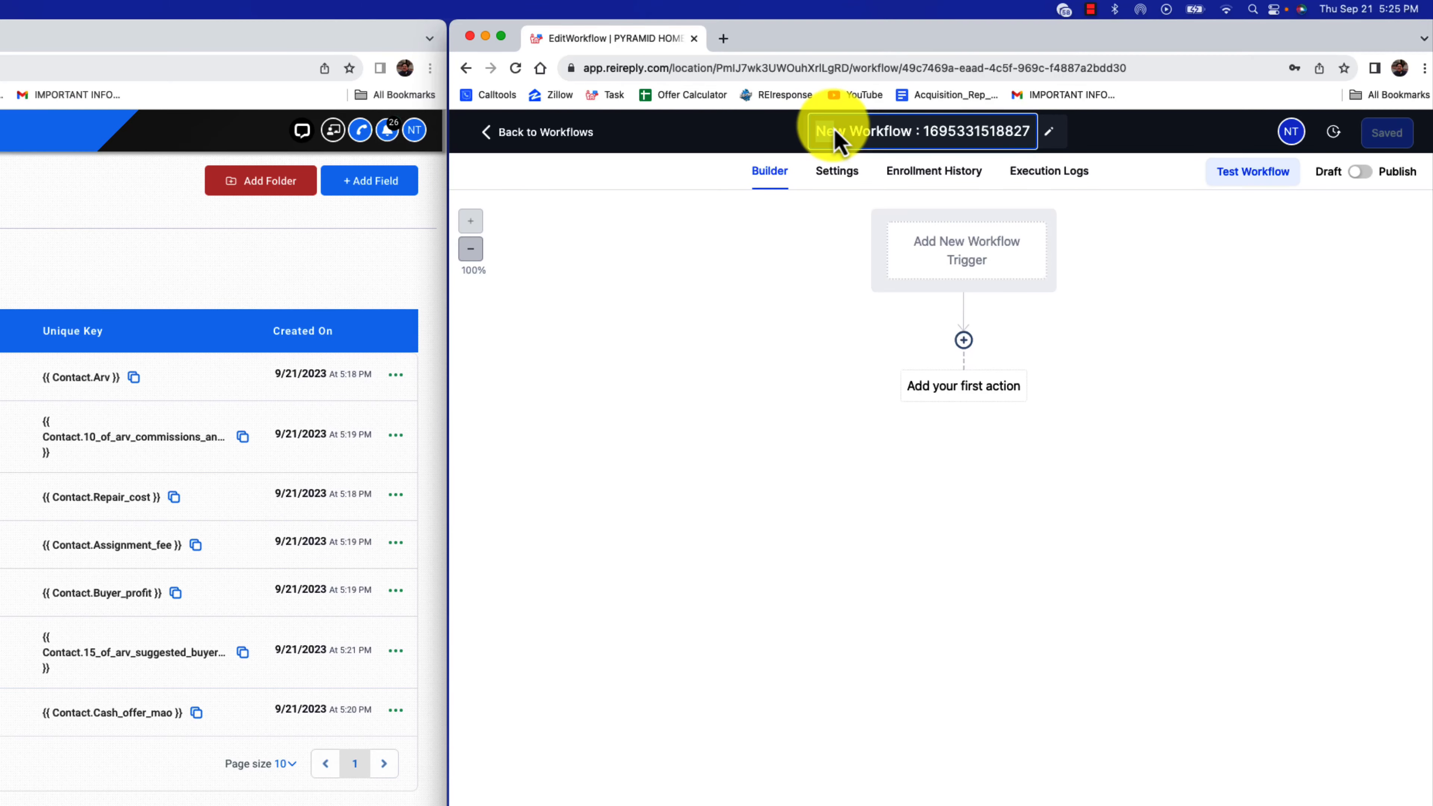
{"action": "left_click", "coordinate": [299, 654]}
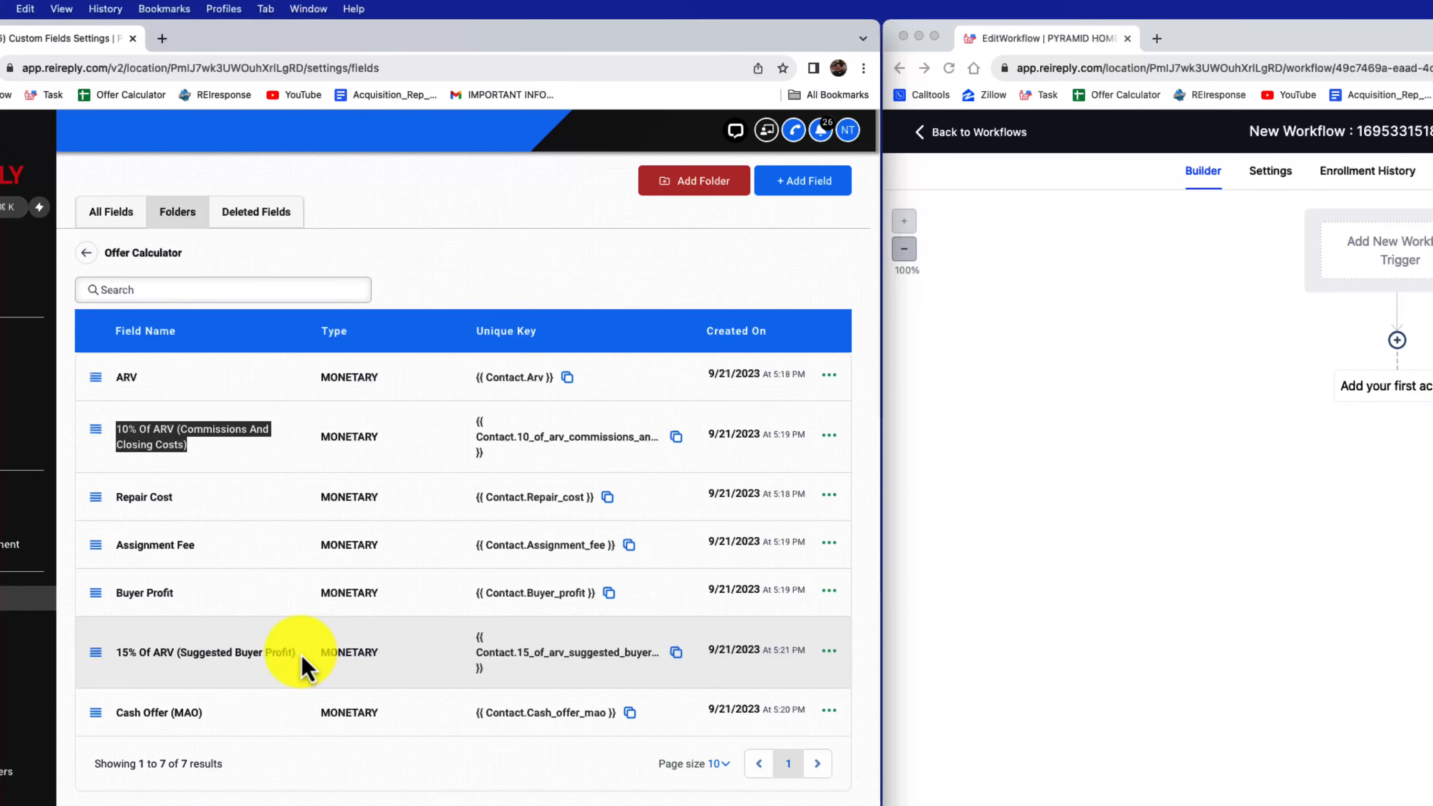
{"action": "left_click_drag", "start_coordinate": [299, 655], "coordinate": [165, 657]}
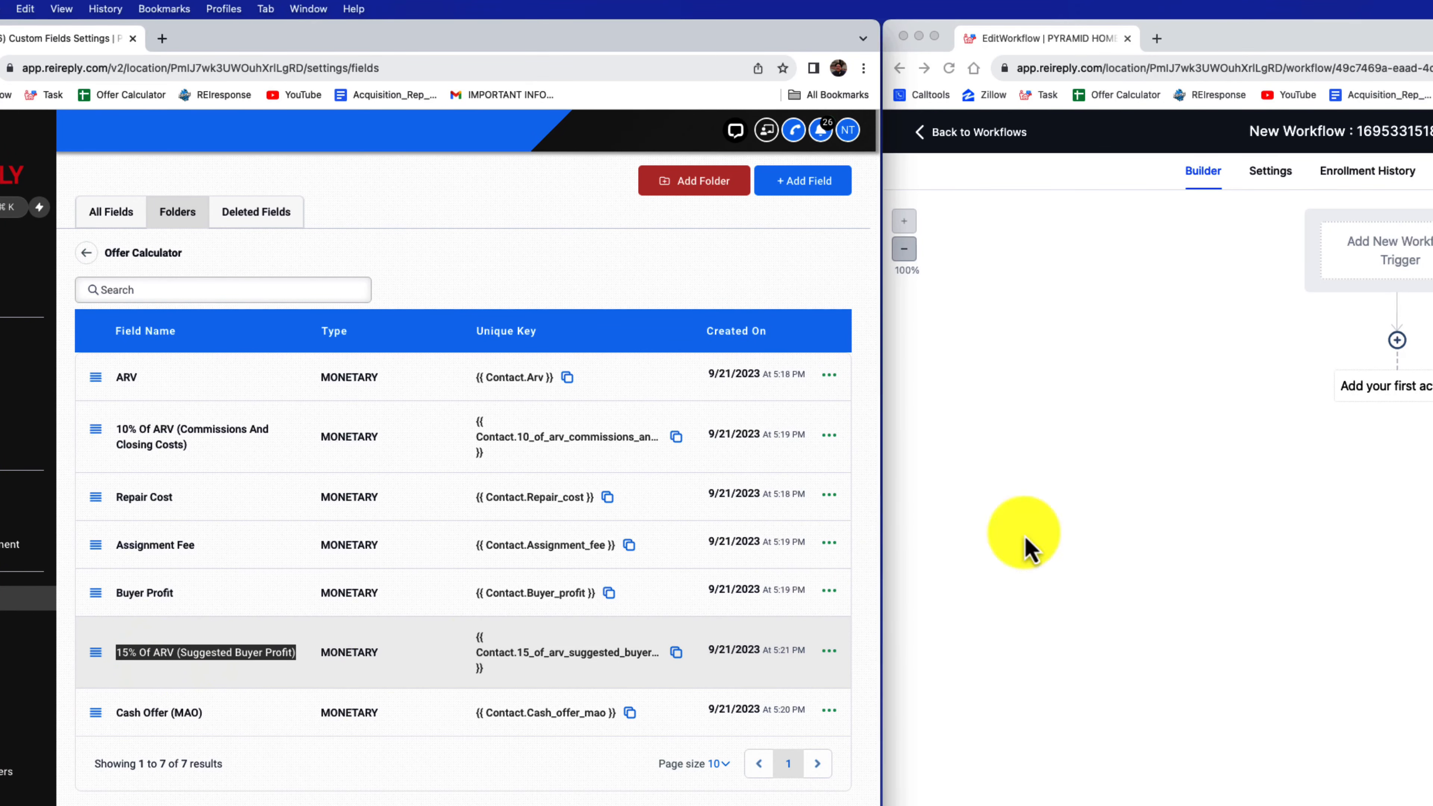
{"action": "left_click", "coordinate": [1273, 320]}
{"action": "left_click_drag", "start_coordinate": [1032, 136], "coordinate": [815, 134]}
{"action": "type", "text": "15% Of ARV (Suggested Buyer Profit)"}
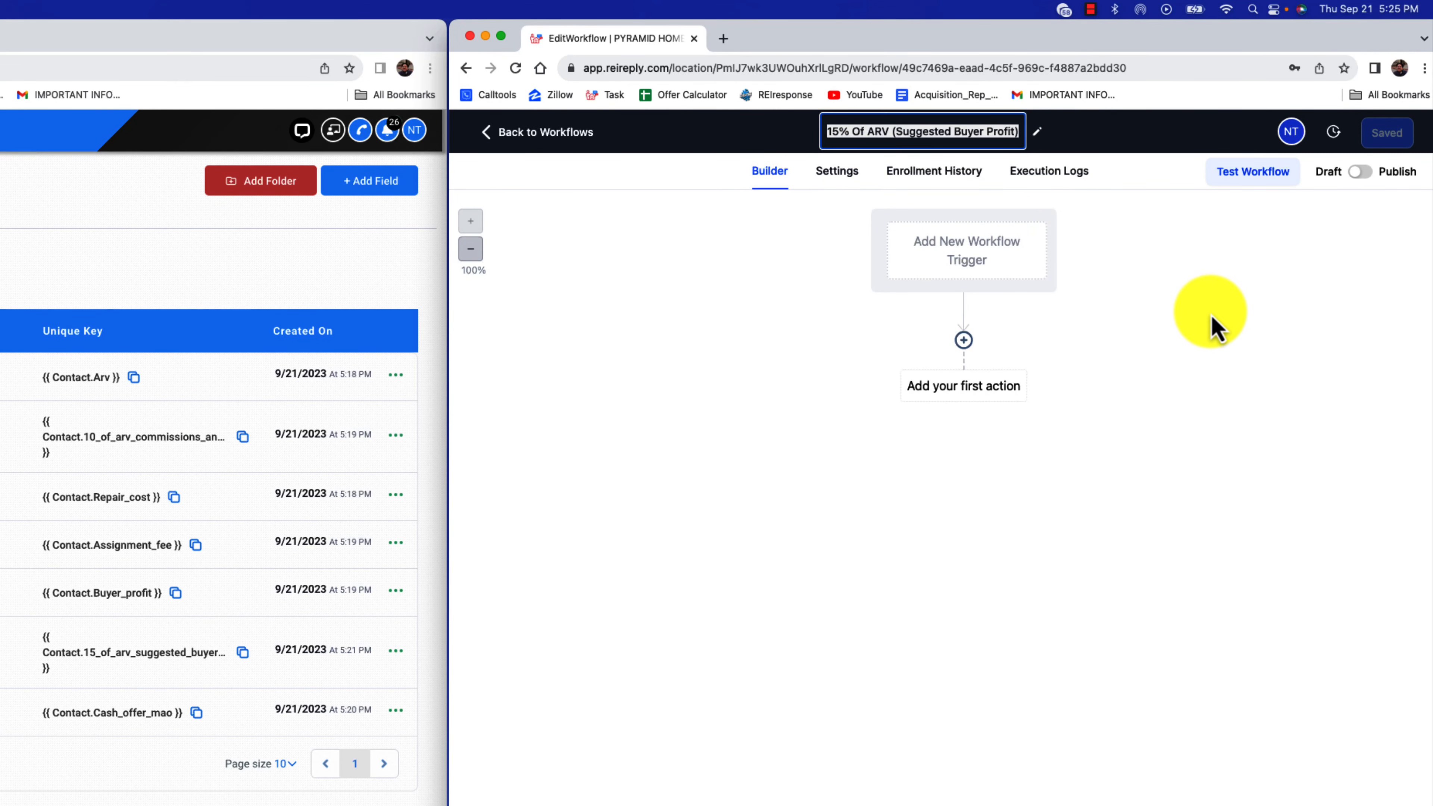
{"action": "left_click", "coordinate": [1234, 298]}
{"action": "left_click", "coordinate": [1393, 140]}
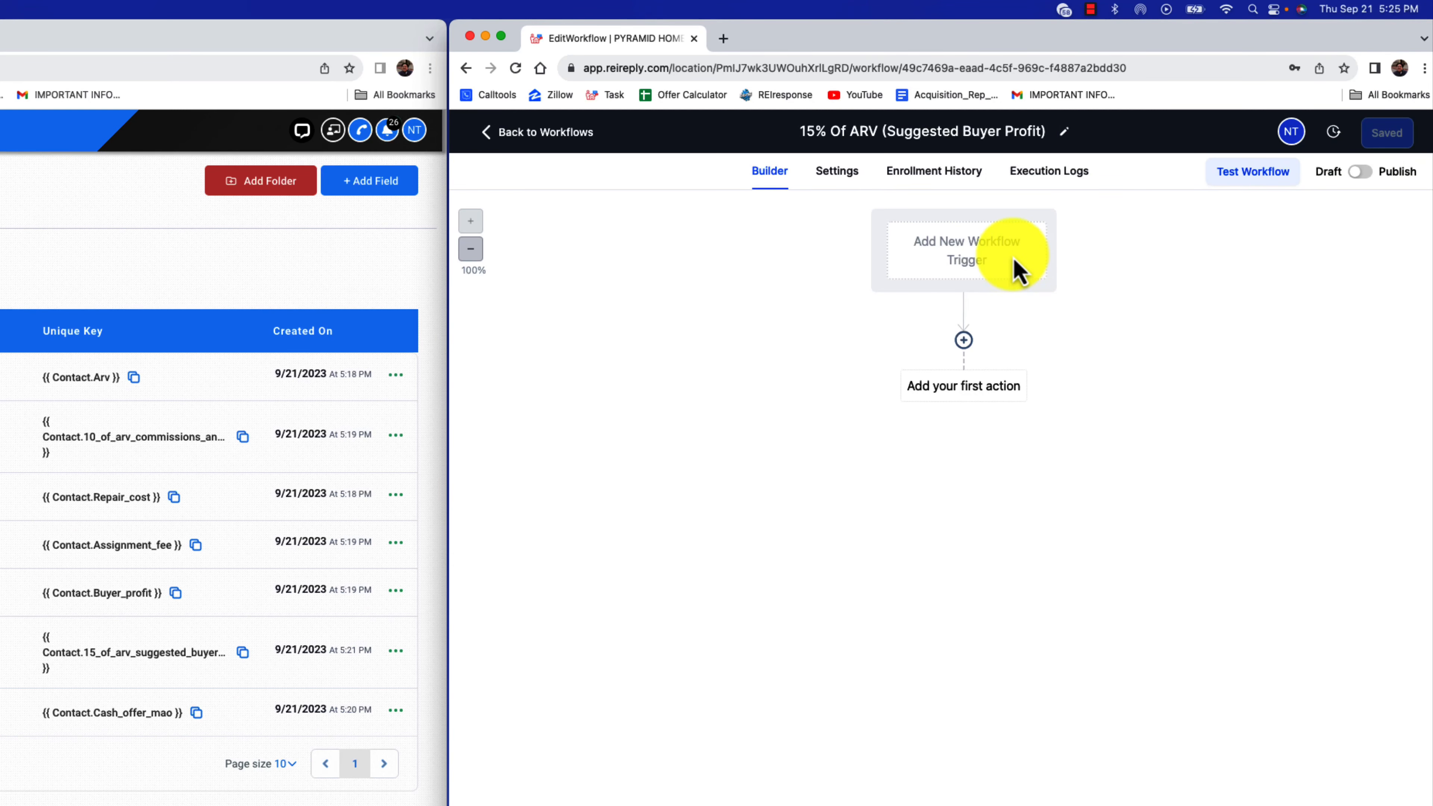
Add a Contact Changed trigger with a filter for when the ARV field has changed
{"action": "left_click", "coordinate": [1018, 270]}
{"action": "type", "text": "con"}
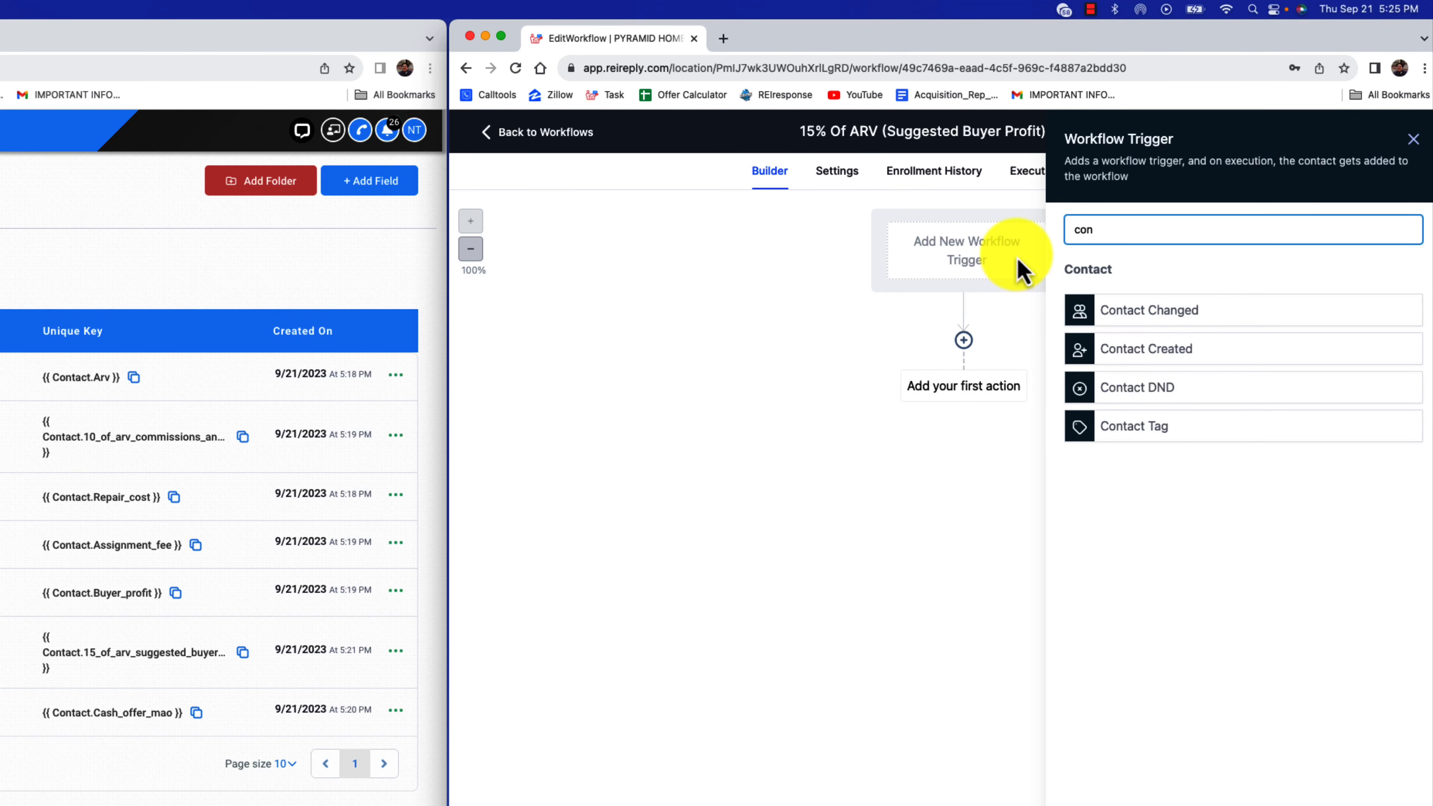
{"action": "left_click", "coordinate": [1145, 313]}
{"action": "left_click", "coordinate": [812, 398]}
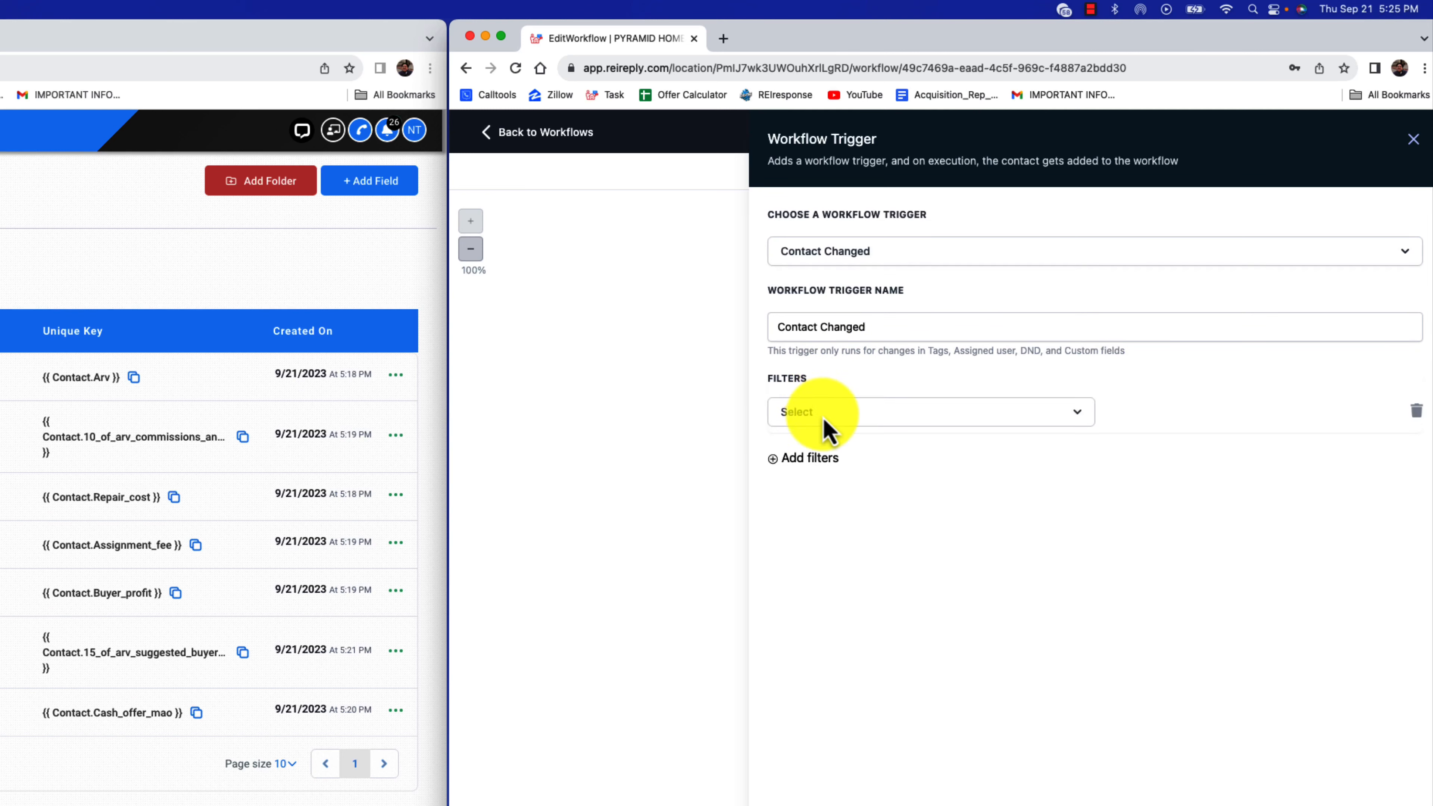
{"action": "left_click", "coordinate": [823, 418]}
{"action": "type", "text": "arv"}
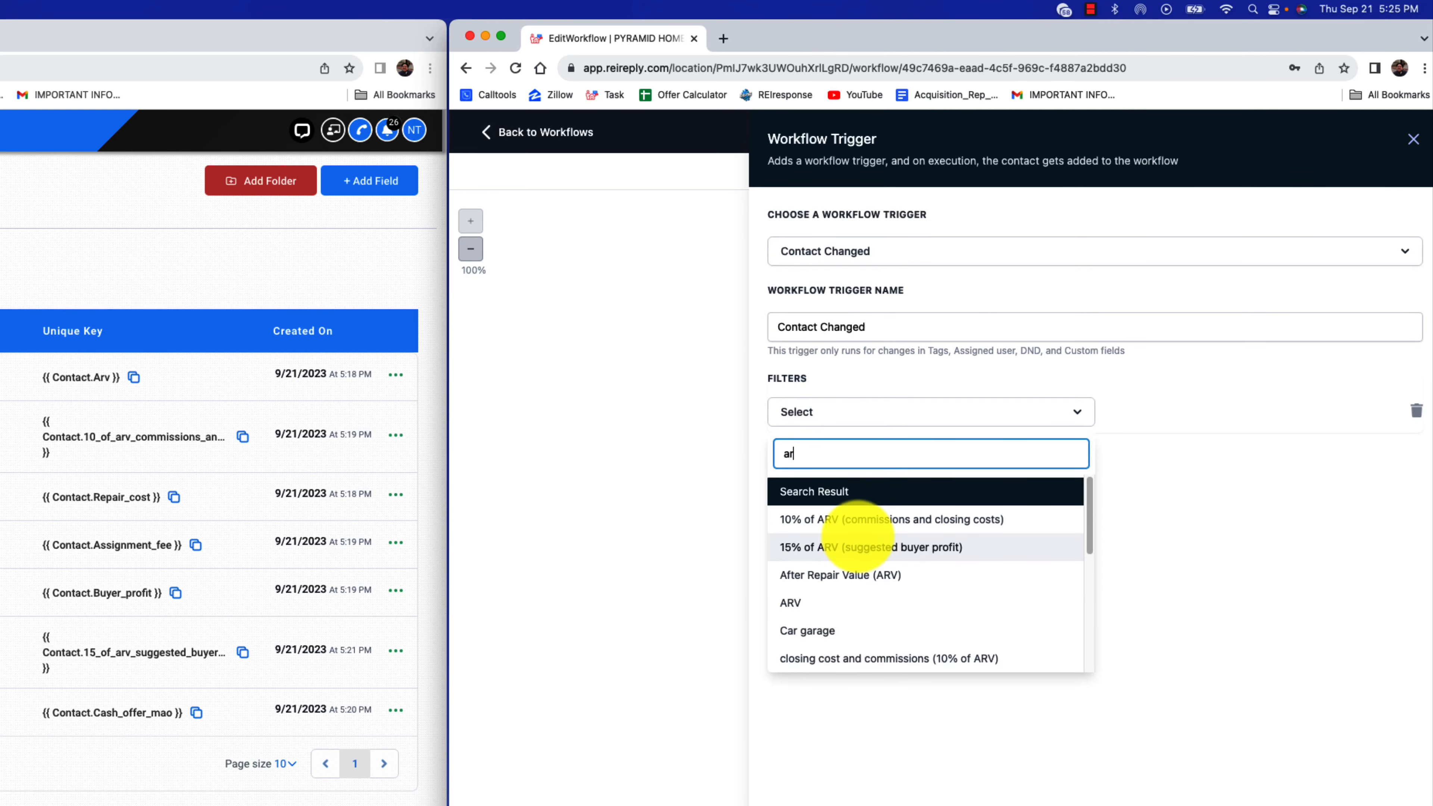
{"action": "left_click", "coordinate": [841, 602]}
{"action": "left_click", "coordinate": [1256, 410]}
{"action": "left_click", "coordinate": [1213, 456]}
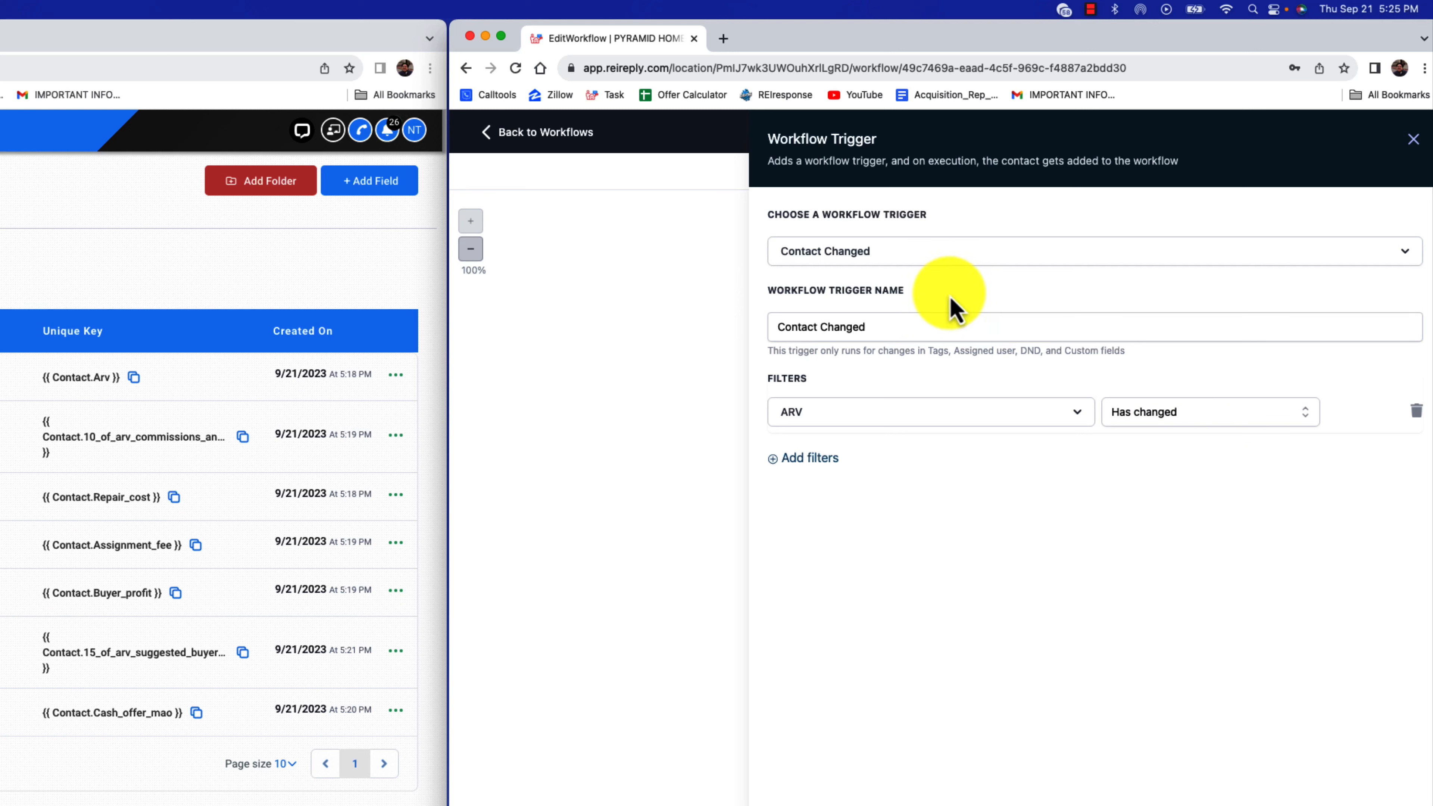
Rename the Contact Changed trigger to "ARV", save it, and recheck its settings
{"action": "left_click_drag", "start_coordinate": [913, 329], "coordinate": [793, 342]}
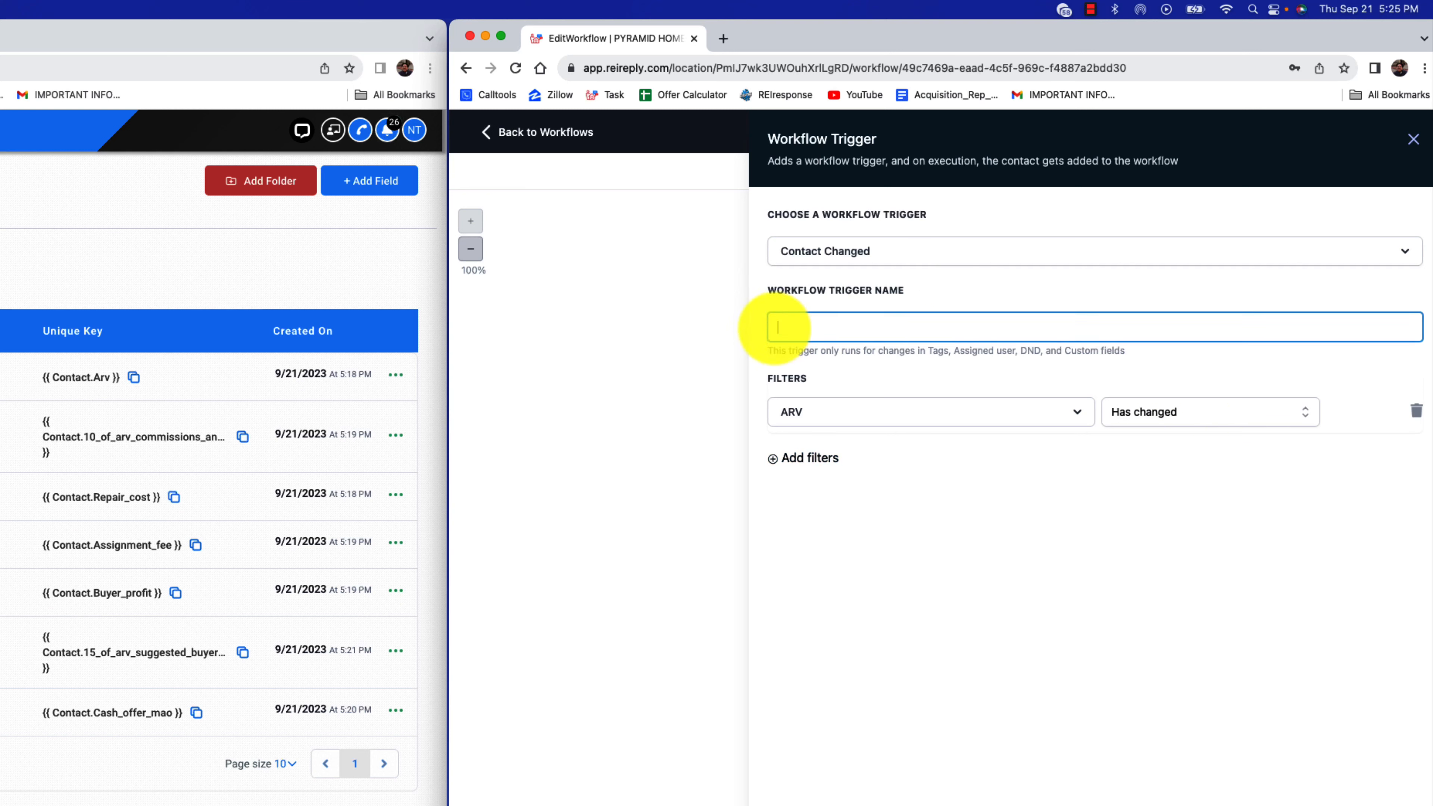
{"action": "left_click", "coordinate": [1376, 804]}
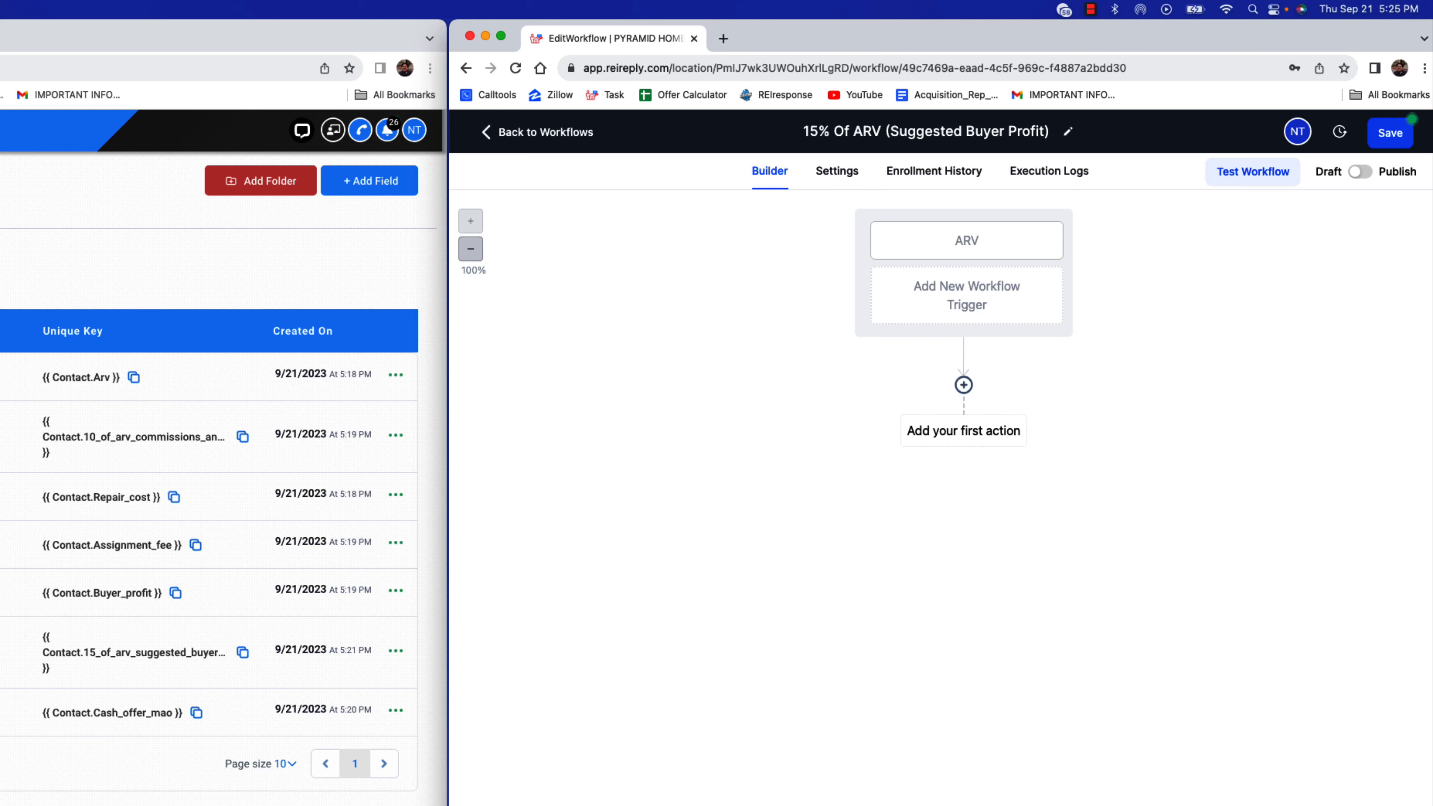
{"action": "left_click", "coordinate": [994, 246]}
{"action": "left_click", "coordinate": [1412, 139]}
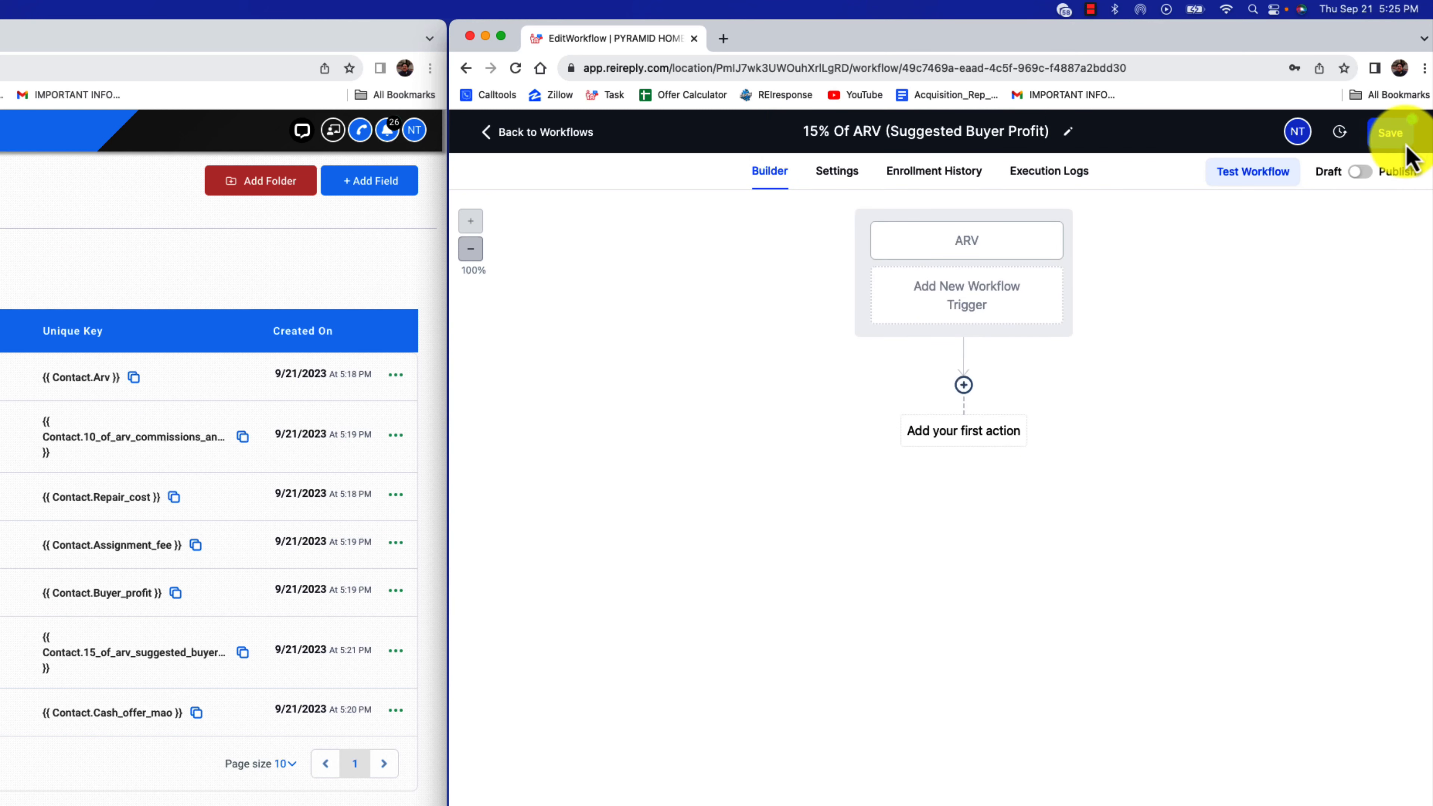
Add a Math Operation action that multiplies the ARV field by 0.15
{"action": "left_click", "coordinate": [964, 385]}
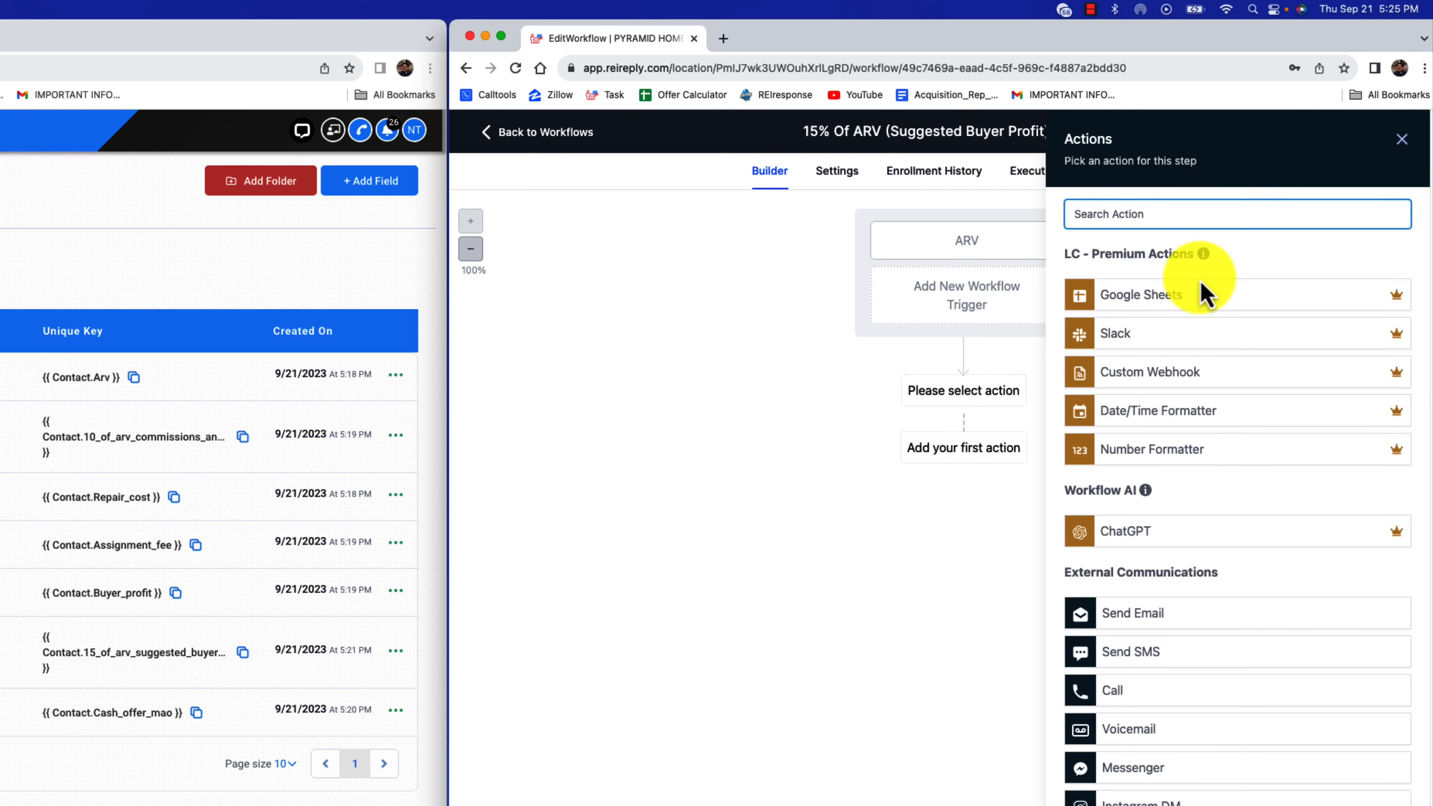
{"action": "type", "text": "math"}
{"action": "left_click", "coordinate": [1191, 281]}
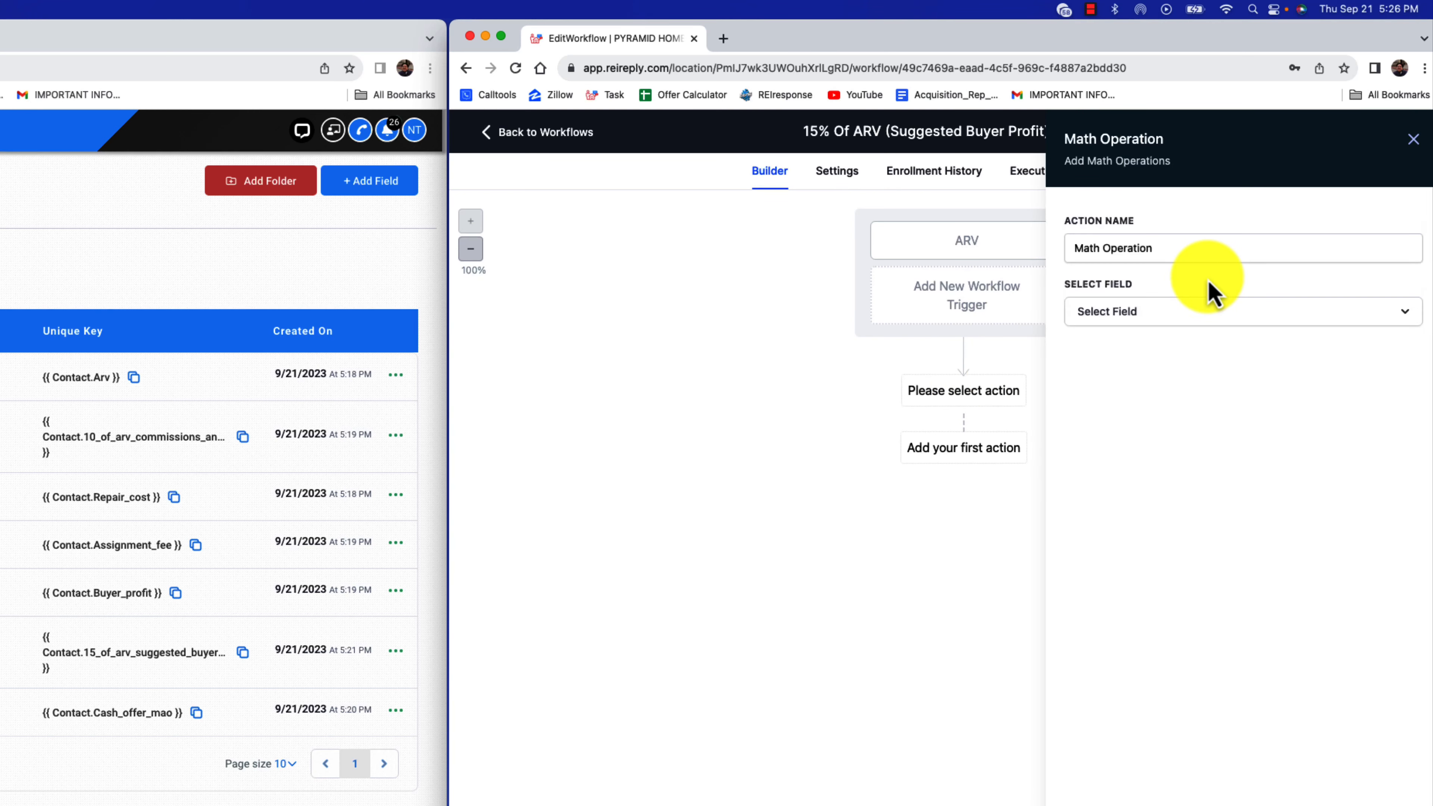
{"action": "left_click", "coordinate": [1158, 316]}
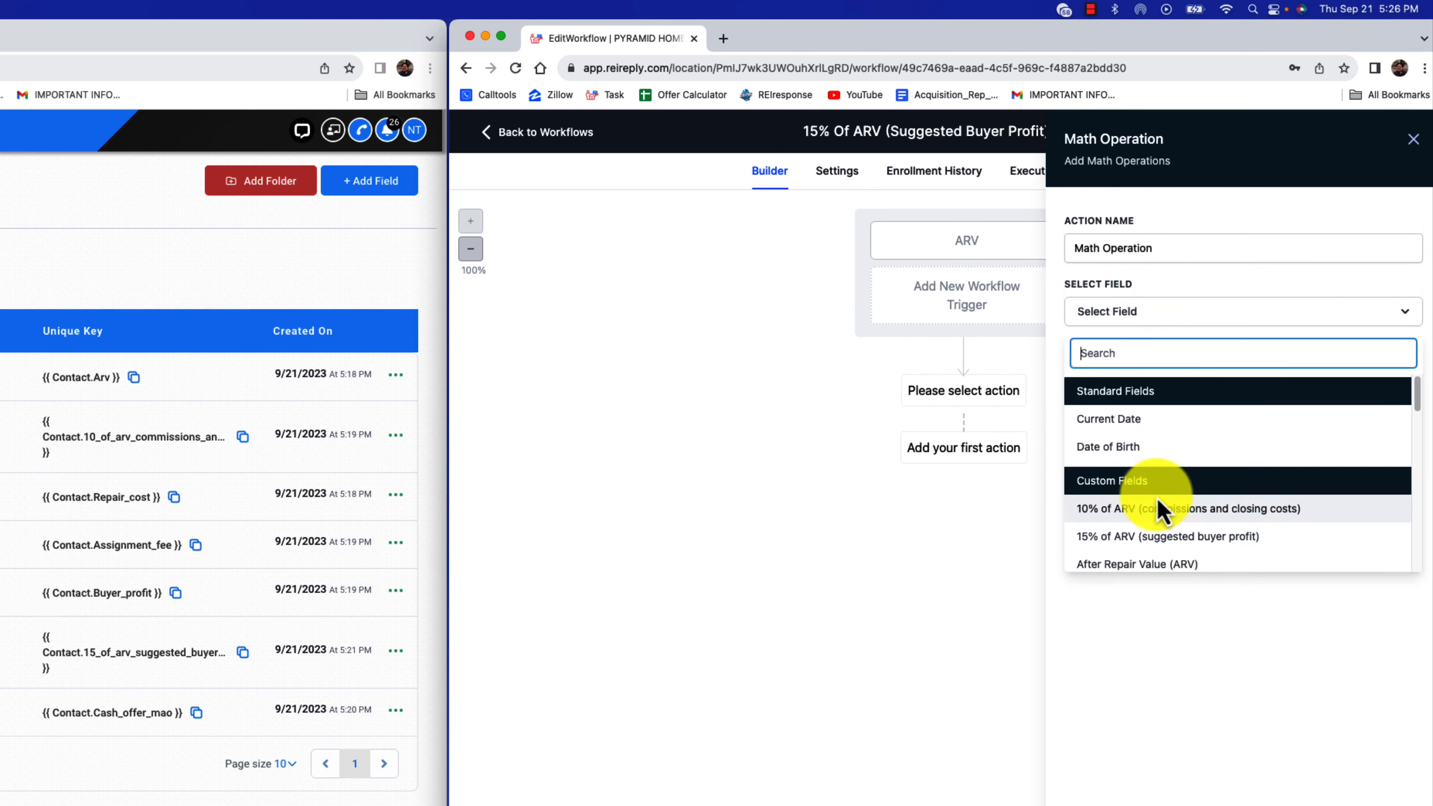
{"action": "scroll", "coordinate": [1190, 485], "scroll_direction": "down", "scroll_amount": 2}
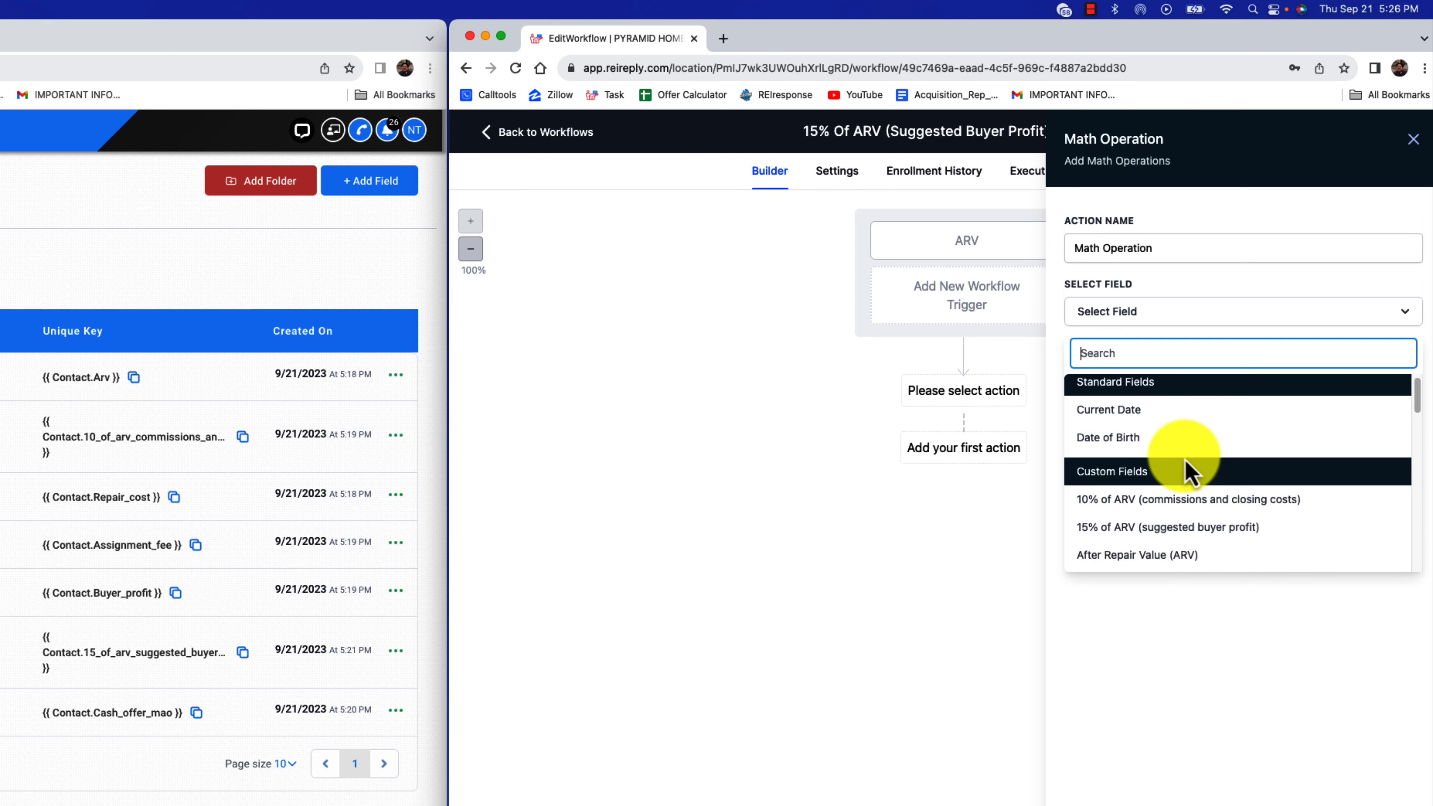
{"action": "type", "text": "arv"}
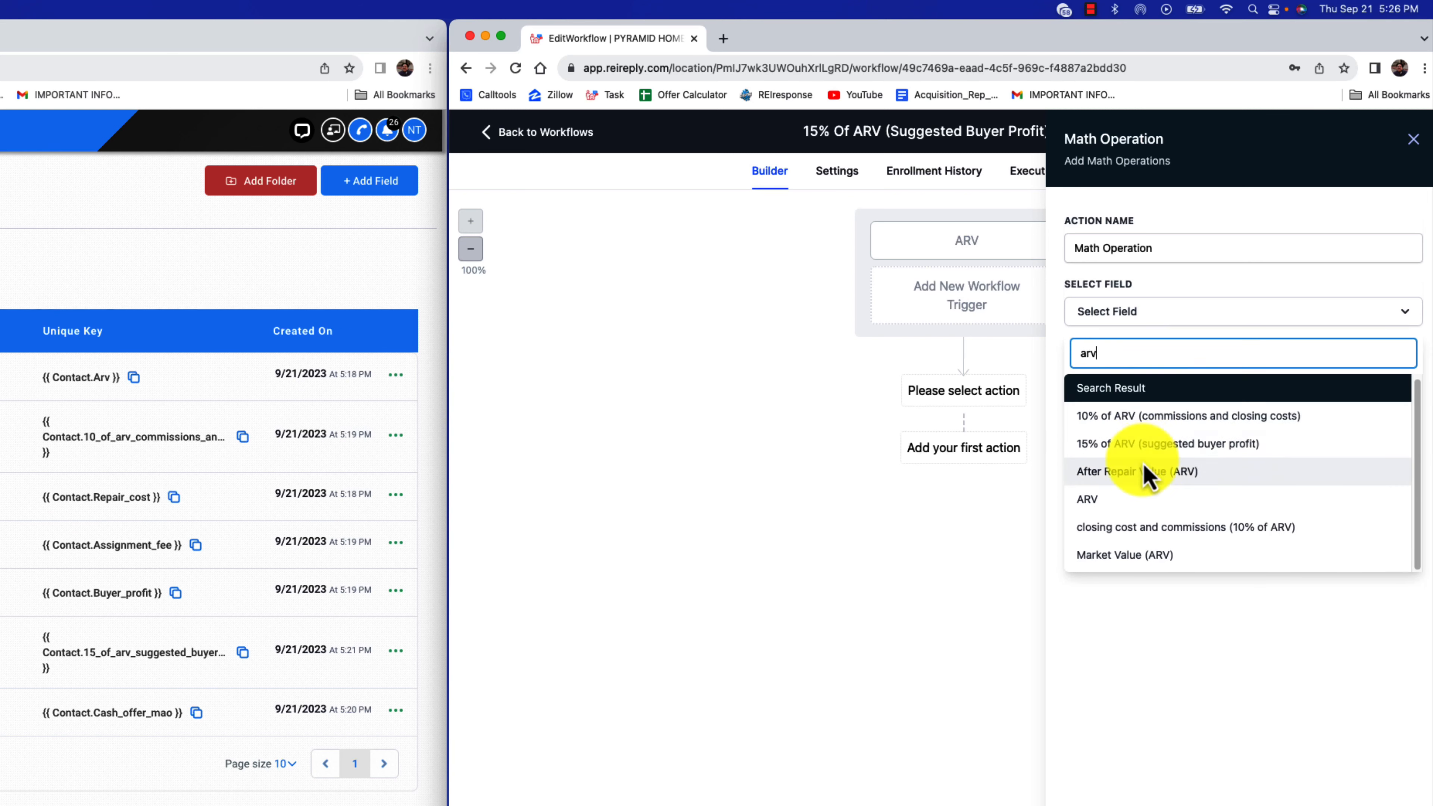
{"action": "left_click", "coordinate": [1117, 500]}
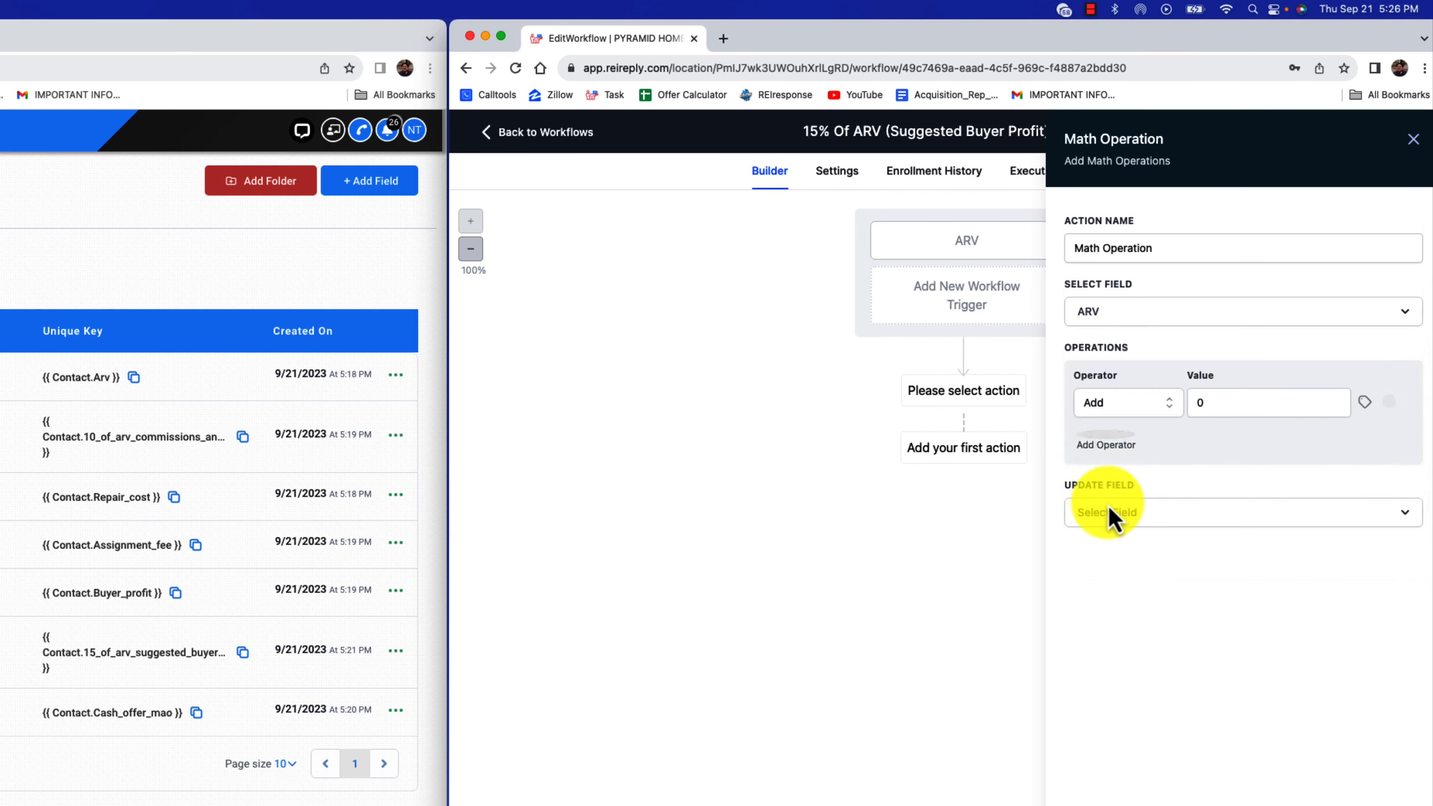
{"action": "left_click", "coordinate": [1143, 414]}
{"action": "left_click", "coordinate": [1132, 496]}
{"action": "left_click", "coordinate": [1207, 409]}
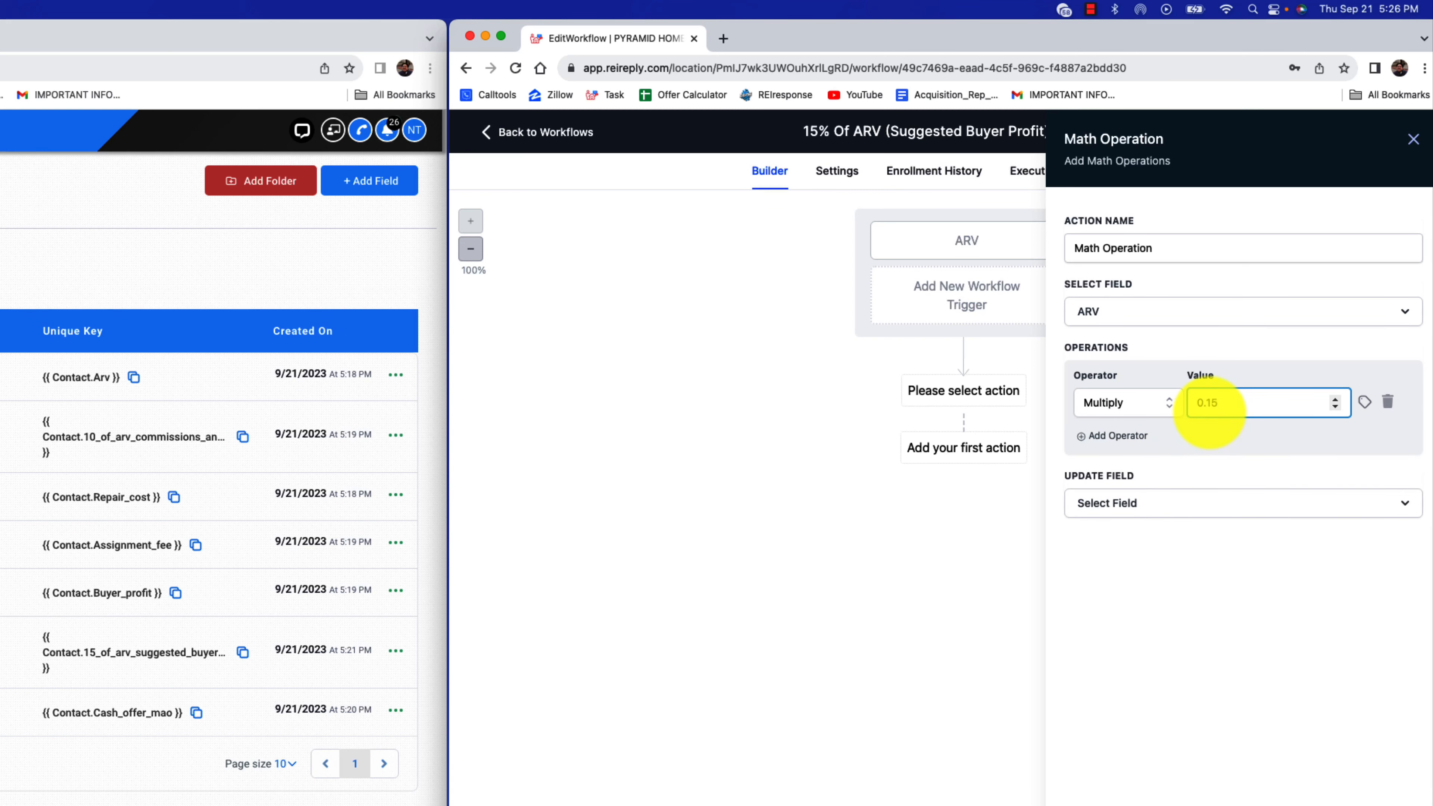
{"action": "type", "text": ".15"}
Set the math operation's update field to "15% of ARV (suggested buyer profit)", save the action and workflow, and recheck the action
{"action": "left_click", "coordinate": [1232, 502]}
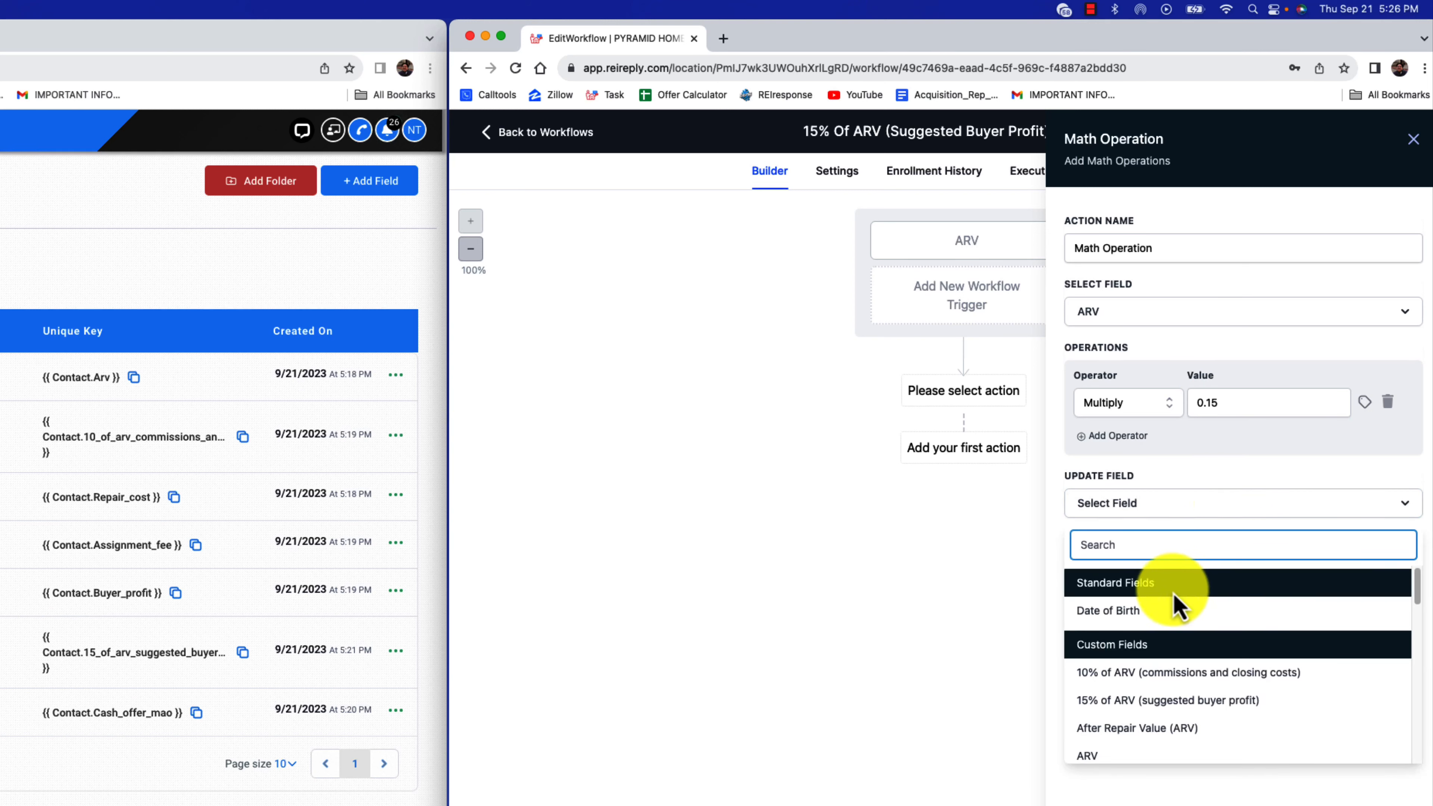
{"action": "type", "text": "1"}
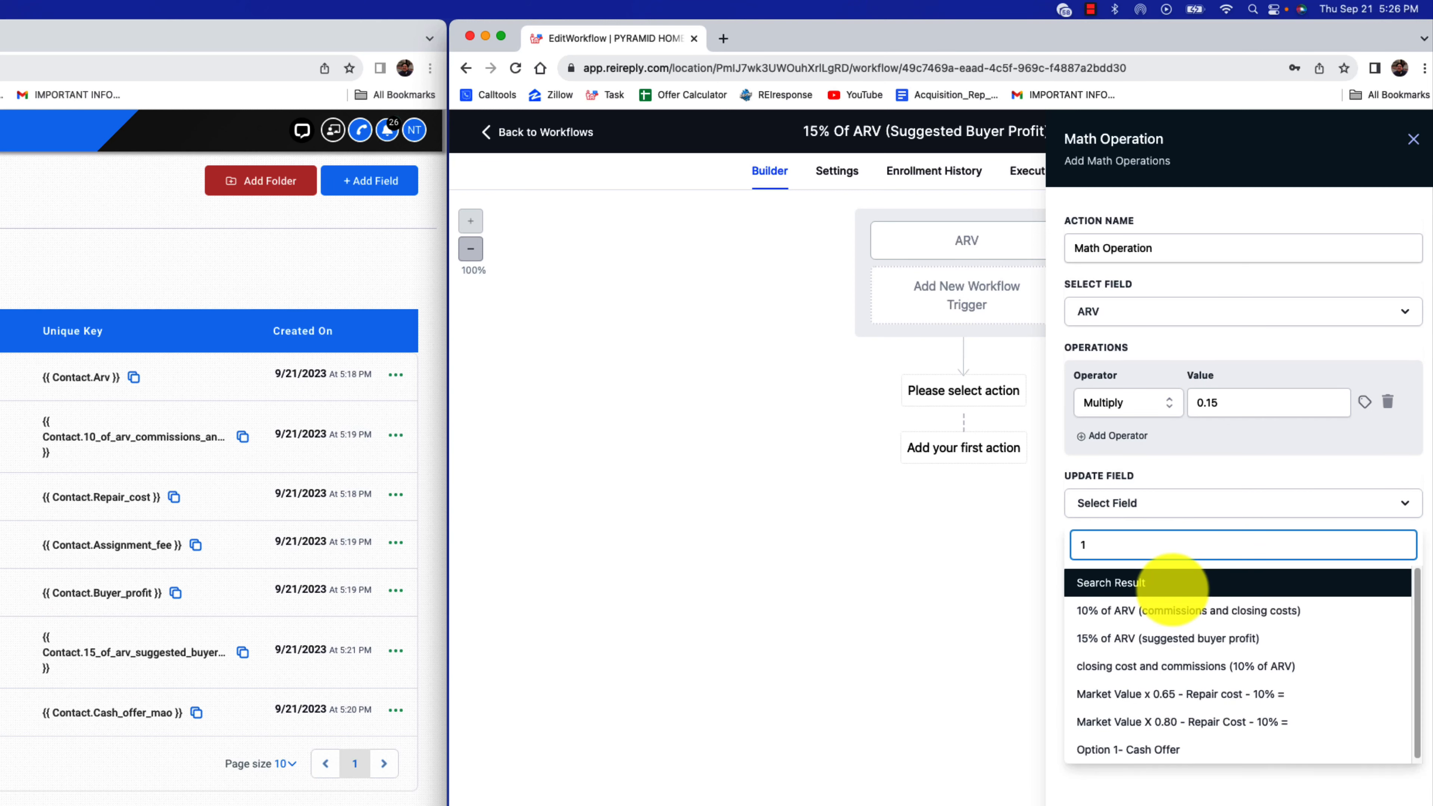
{"action": "type", "text": "5%"}
{"action": "left_click", "coordinate": [1187, 613]}
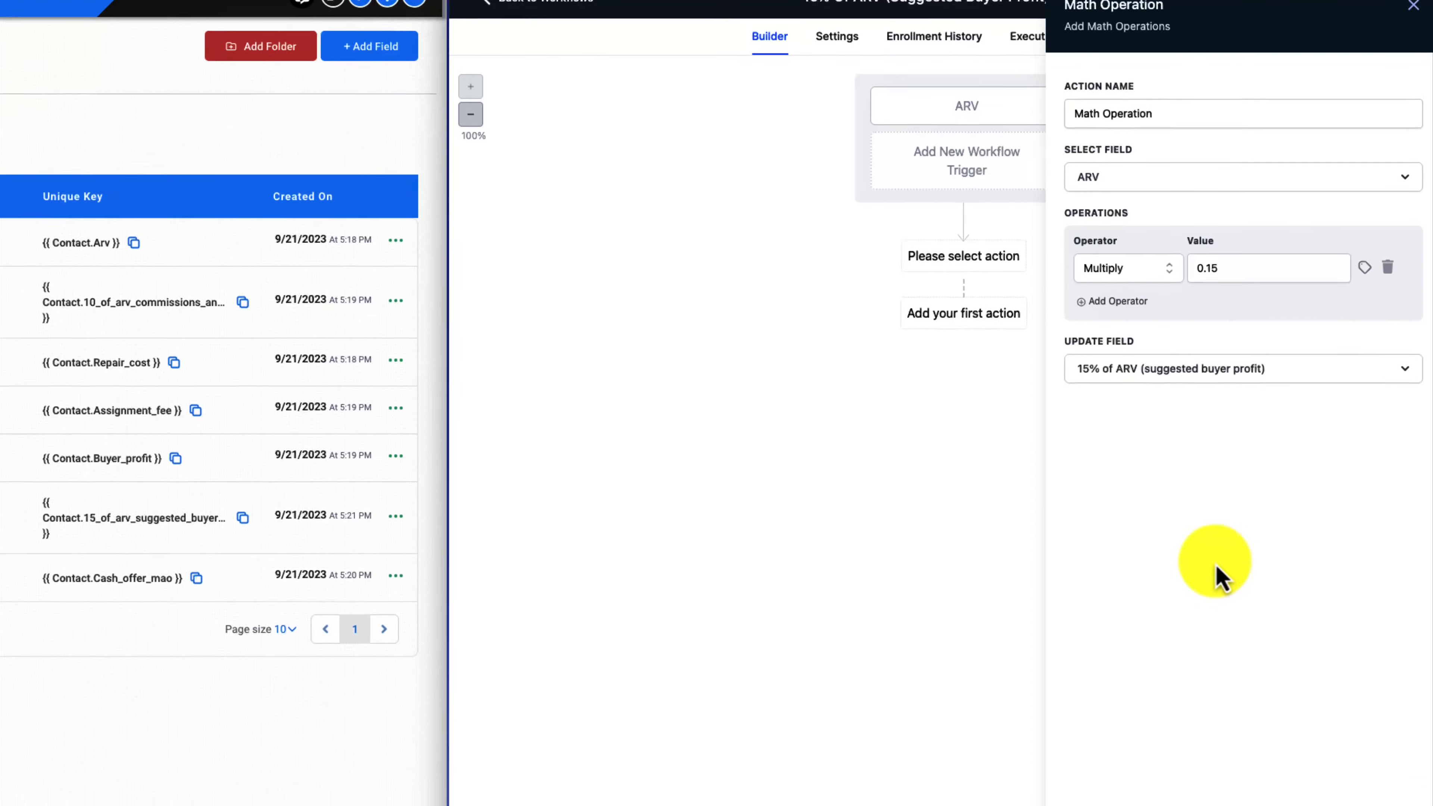
{"action": "left_click", "coordinate": [1364, 758]}
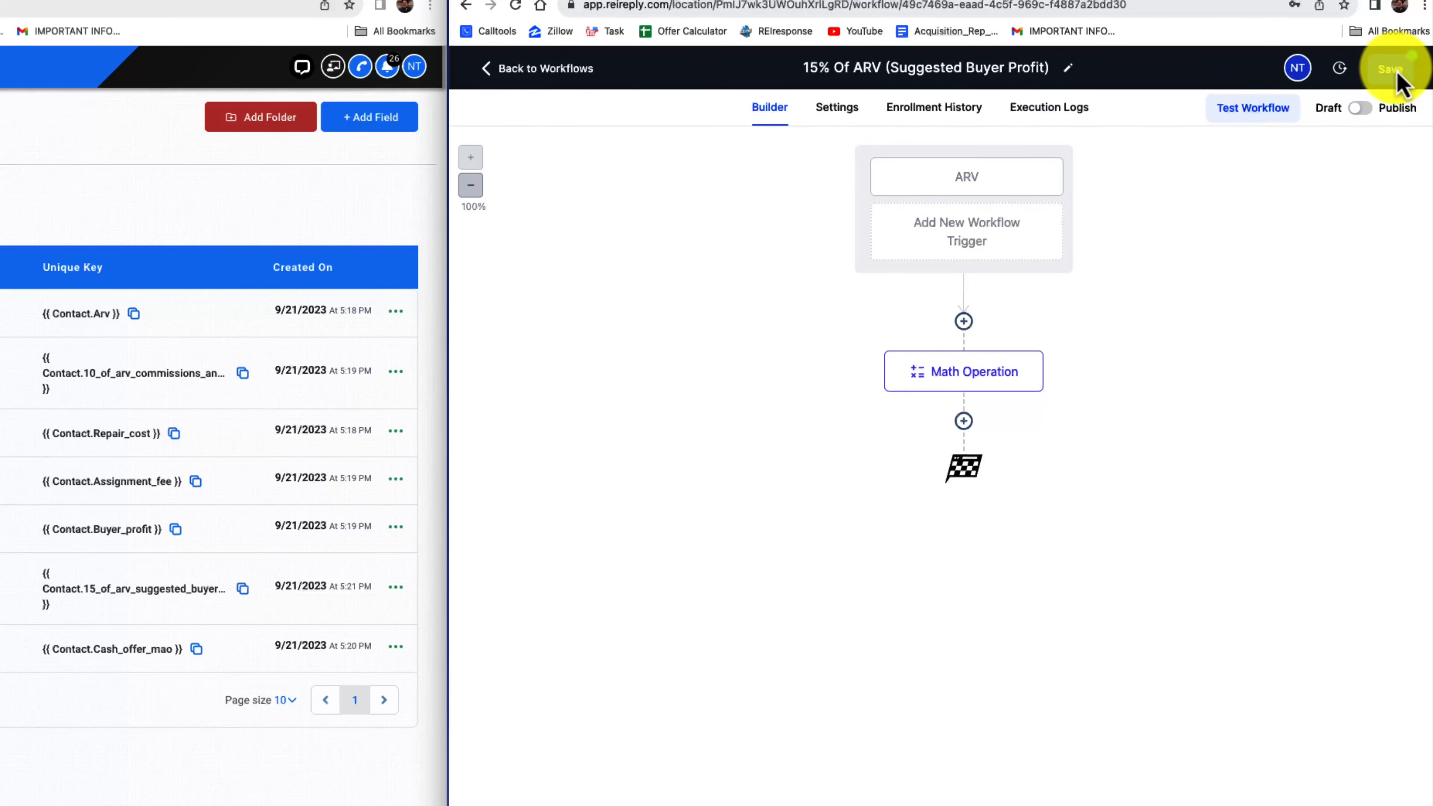
{"action": "left_click", "coordinate": [995, 389]}
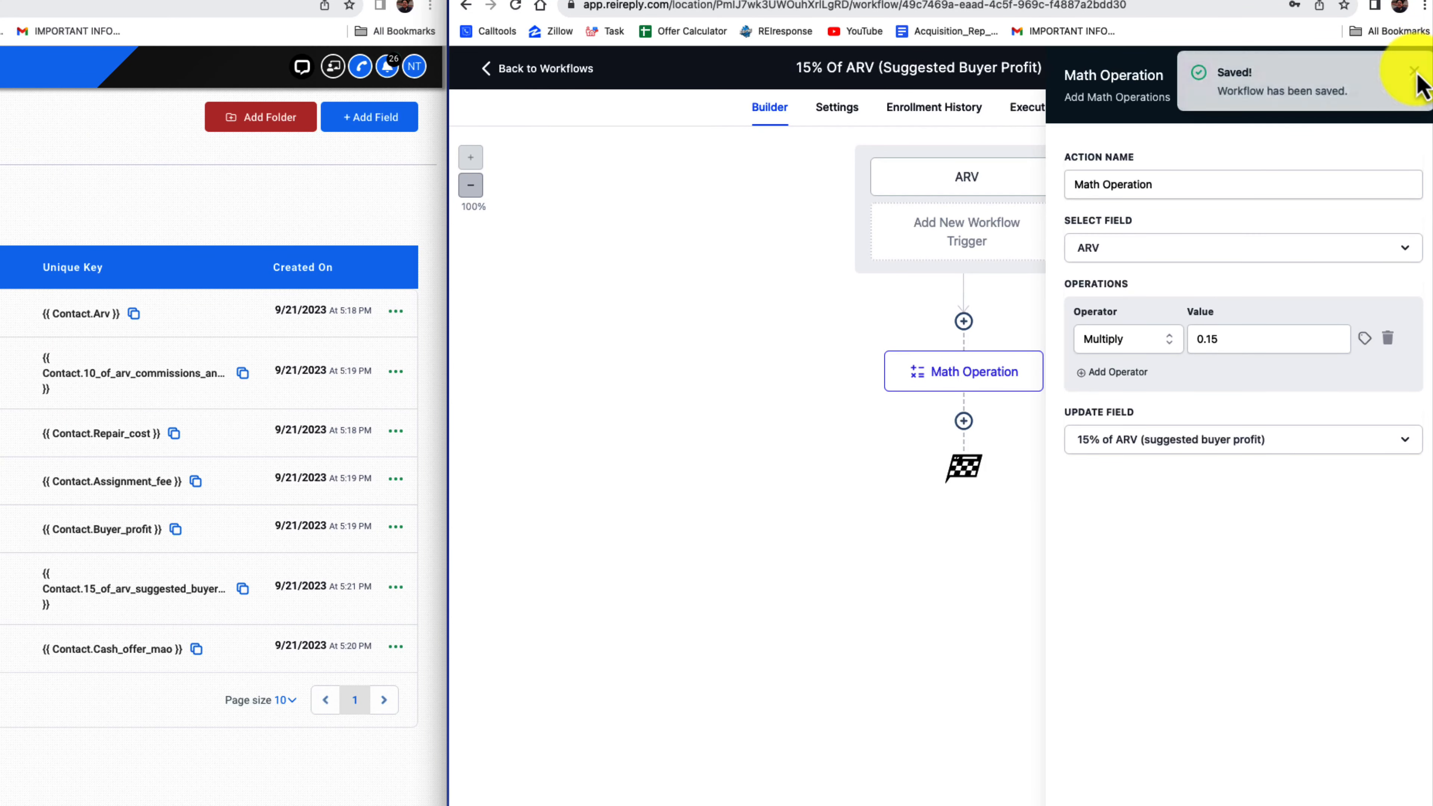
{"action": "left_click", "coordinate": [1417, 84]}
Enable Allow re-entry for contacts in the 15% of ARV workflow's settings and save
{"action": "left_click", "coordinate": [841, 110]}
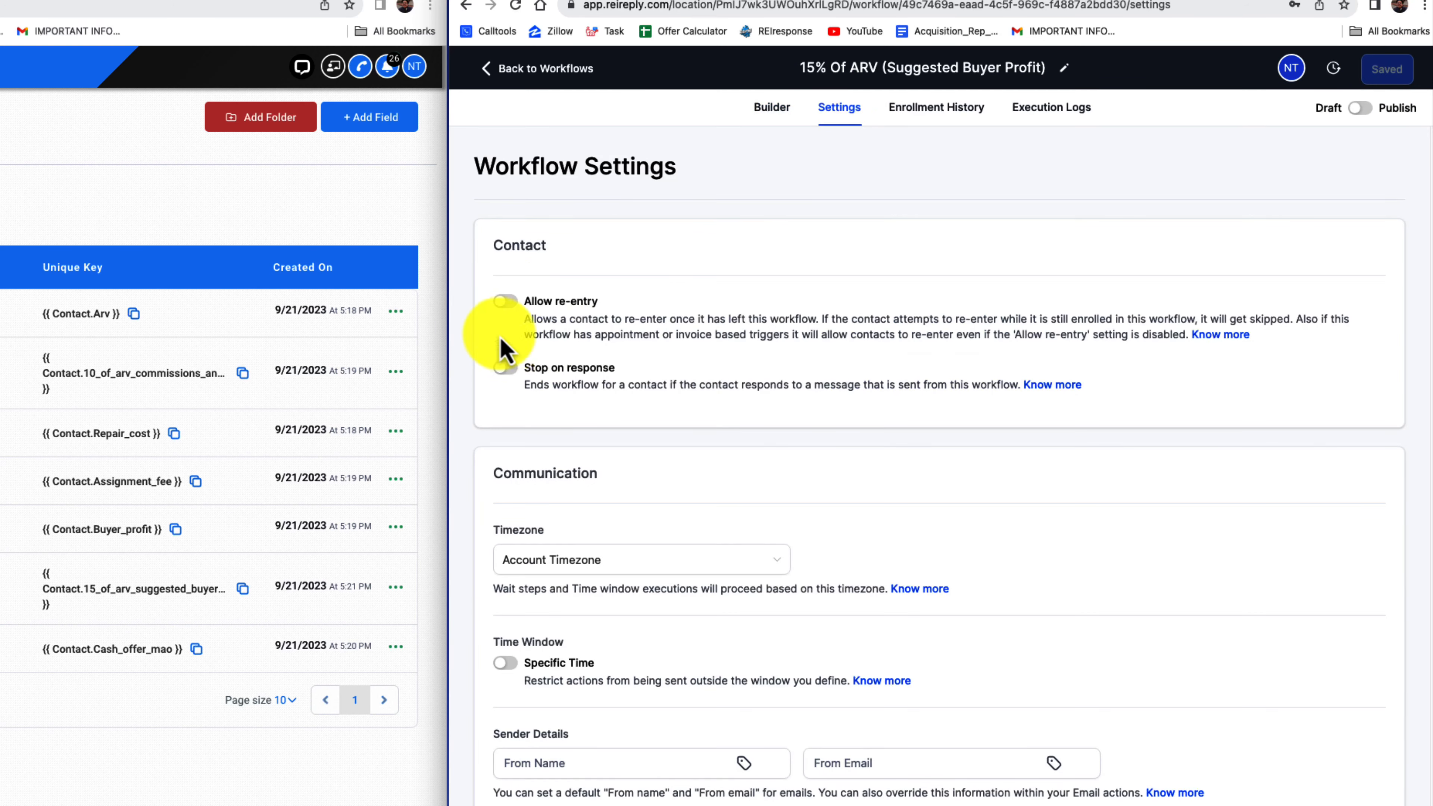
{"action": "left_click", "coordinate": [505, 301]}
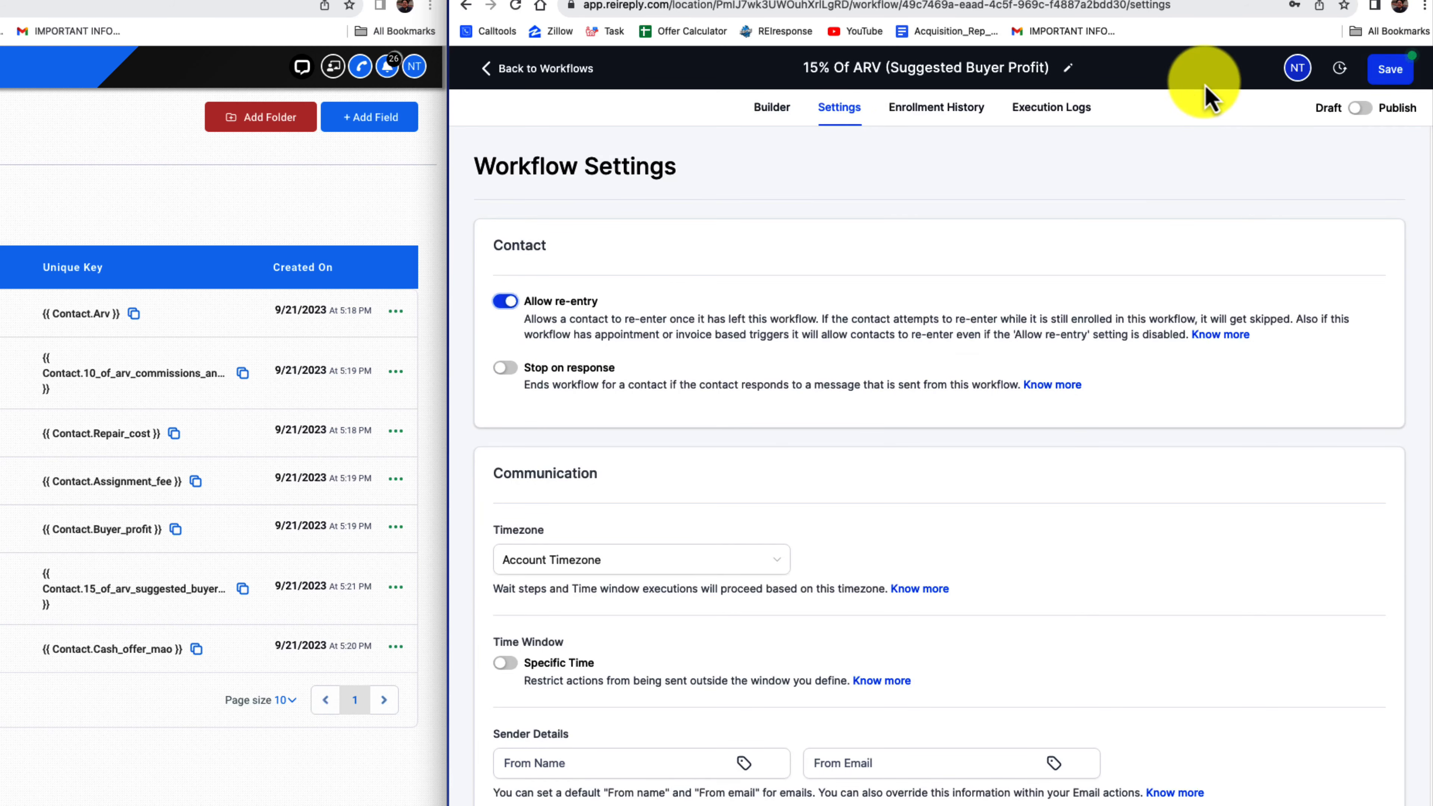
{"action": "left_click", "coordinate": [1389, 70]}
{"action": "left_click", "coordinate": [1412, 73]}
Publish the 15% Of ARV (Suggested Buyer Profit) workflow, save it, and return to the workflow list
{"action": "left_click", "coordinate": [1361, 109]}
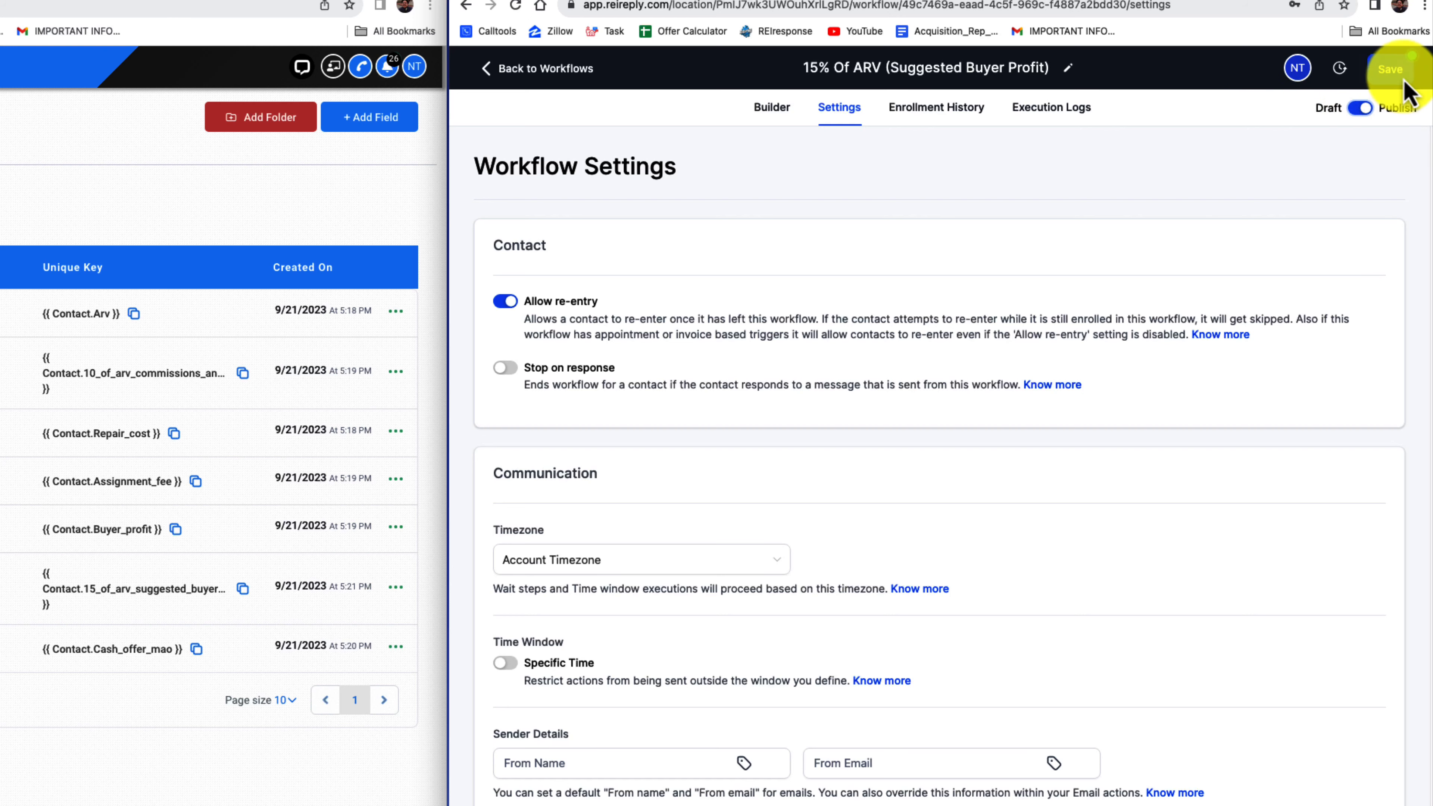
{"action": "left_click", "coordinate": [1395, 74]}
{"action": "left_click", "coordinate": [770, 111]}
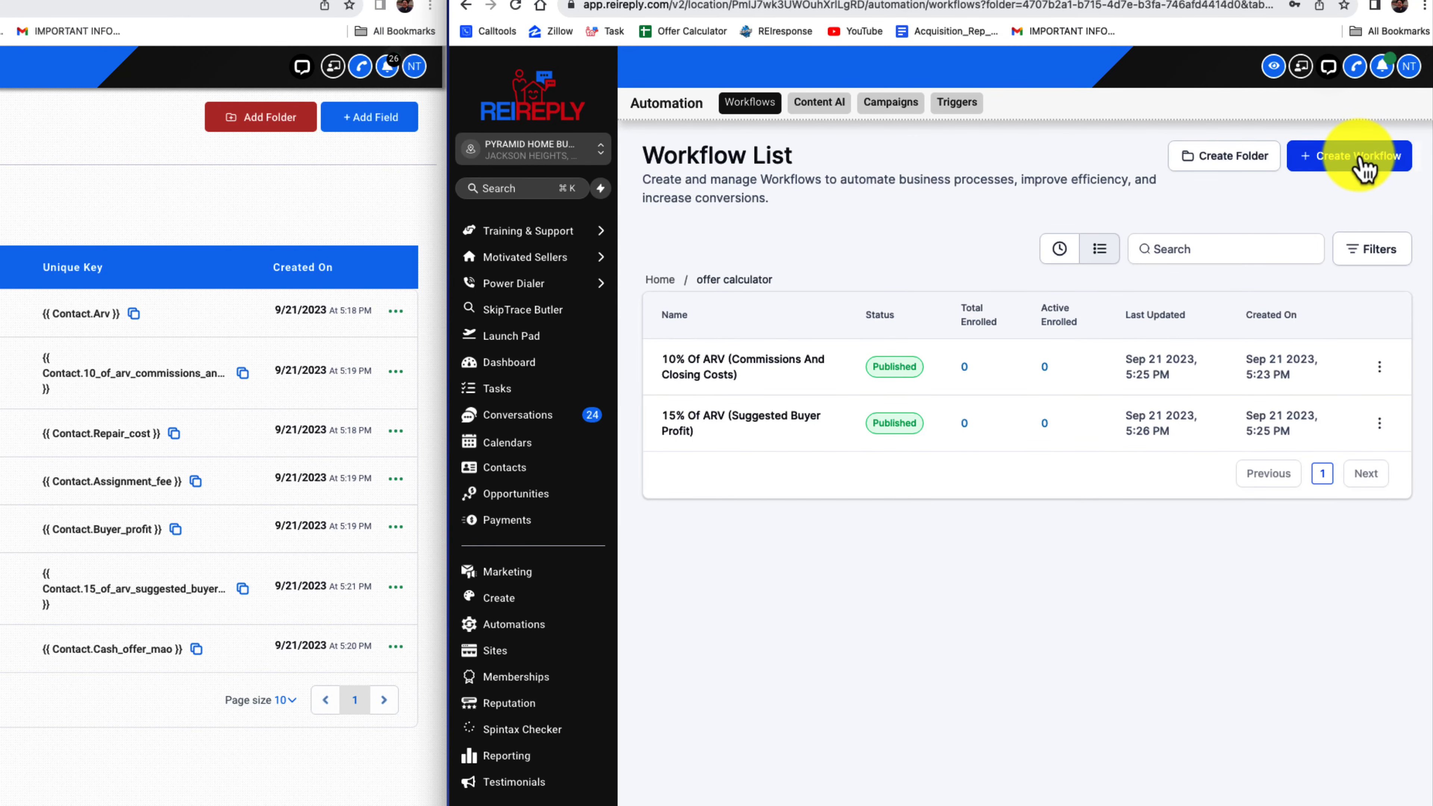
Create a new workflow from scratch in the offer calculator folder and name it "Cash offer (MAO)"
{"action": "left_click", "coordinate": [1356, 160]}
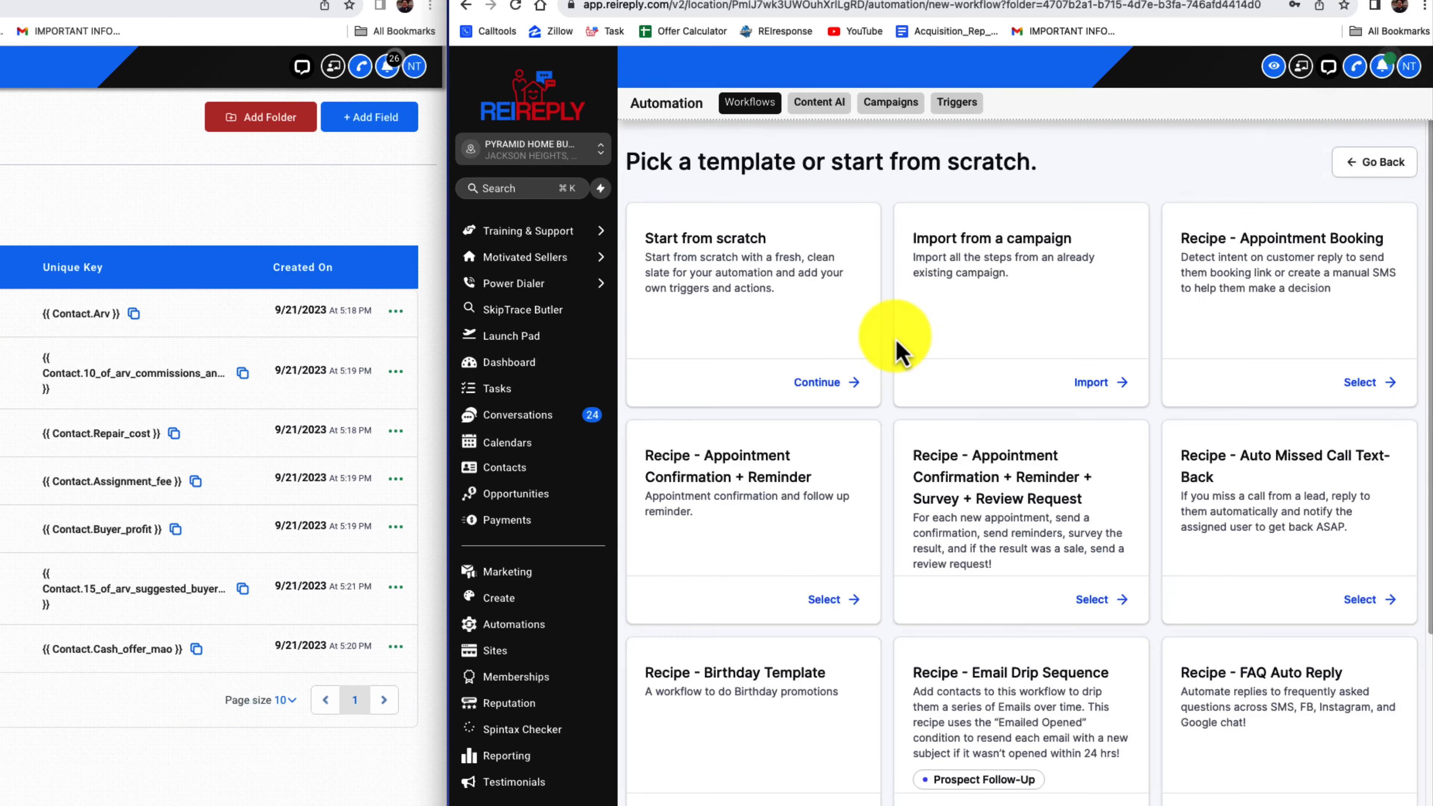
{"action": "left_click", "coordinate": [818, 382]}
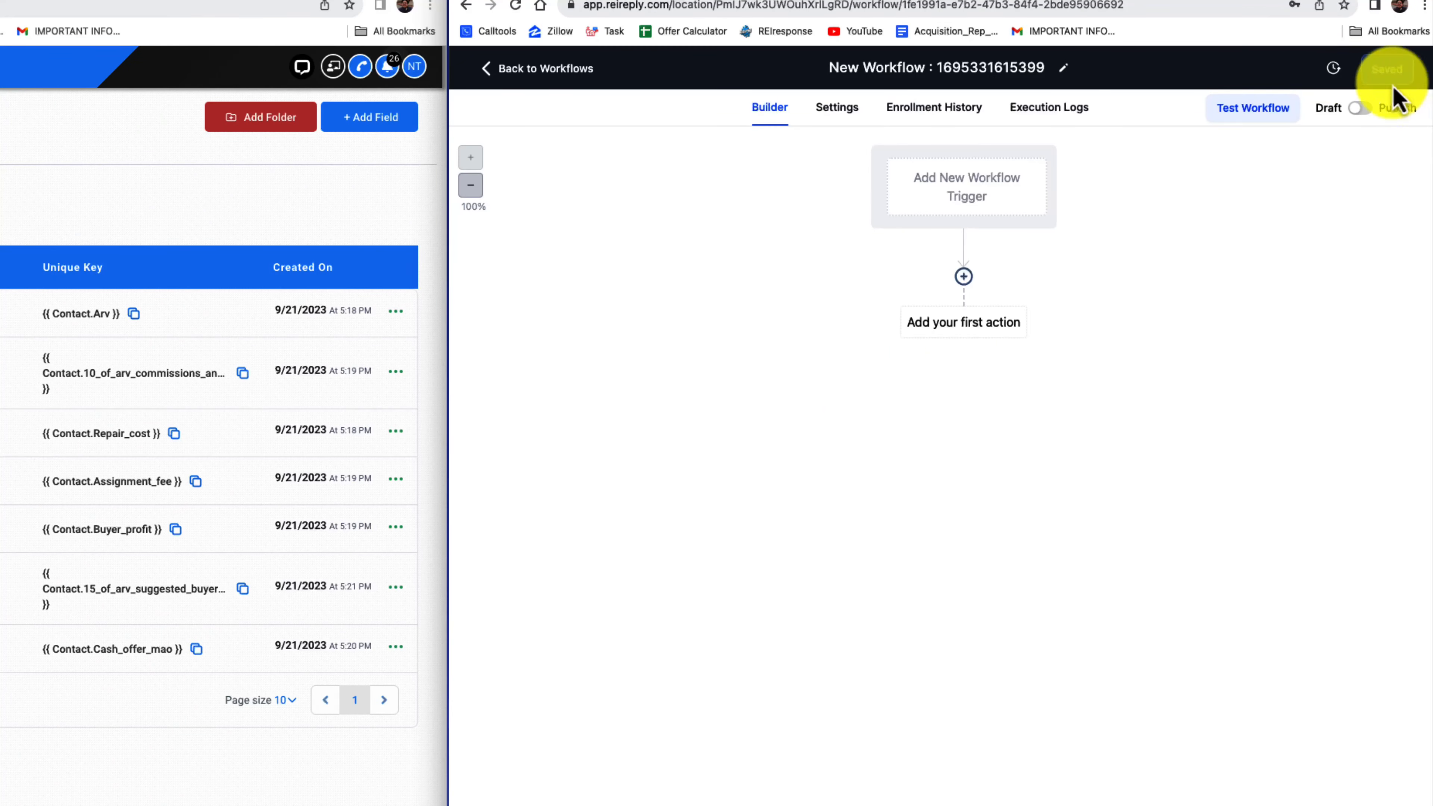
{"action": "left_click_drag", "start_coordinate": [1034, 79], "coordinate": [807, 90]}
{"action": "key", "text": "BackSpace"}
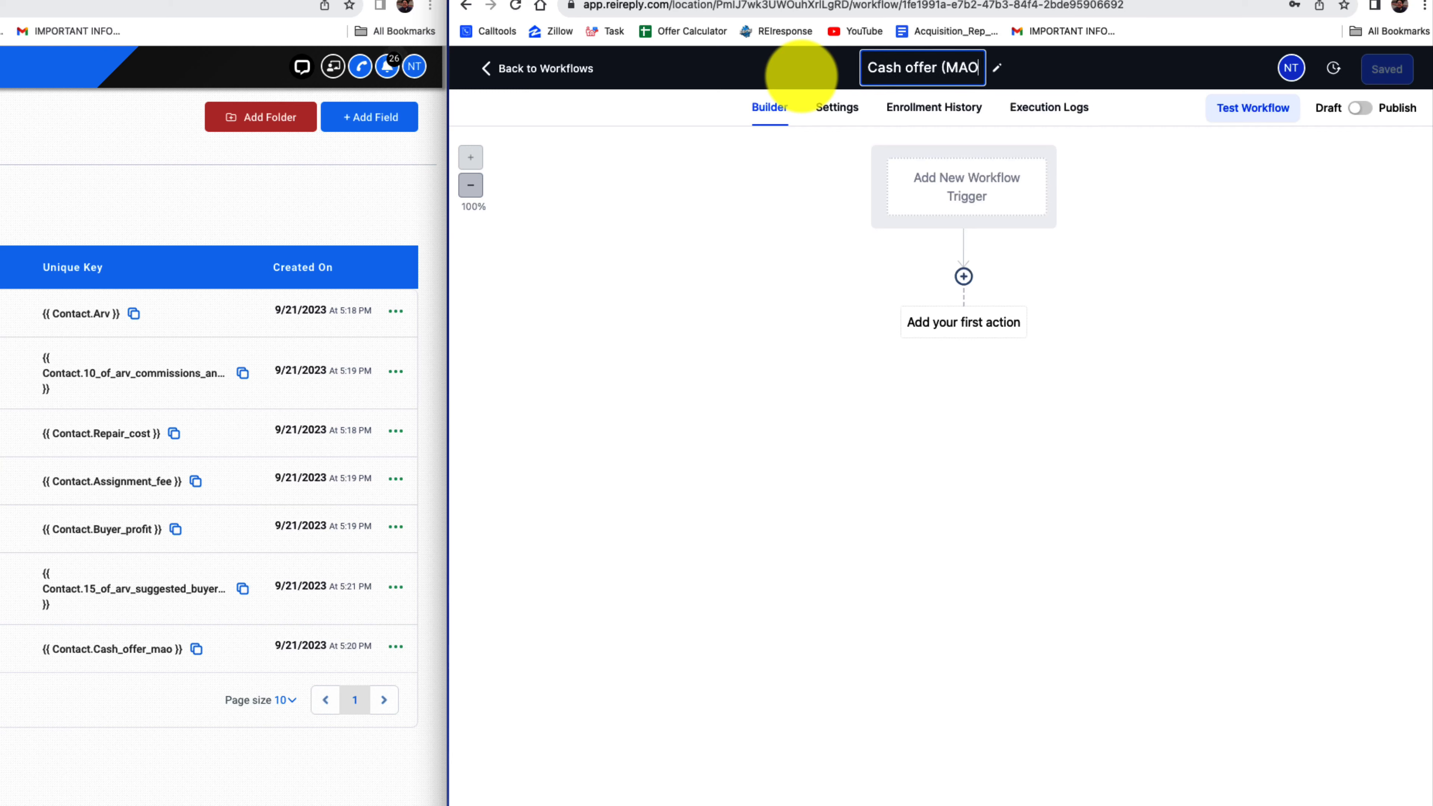
Add a Contact Changed trigger with a filter for the ARV field set to "Has changed"
{"action": "left_click", "coordinate": [948, 195]}
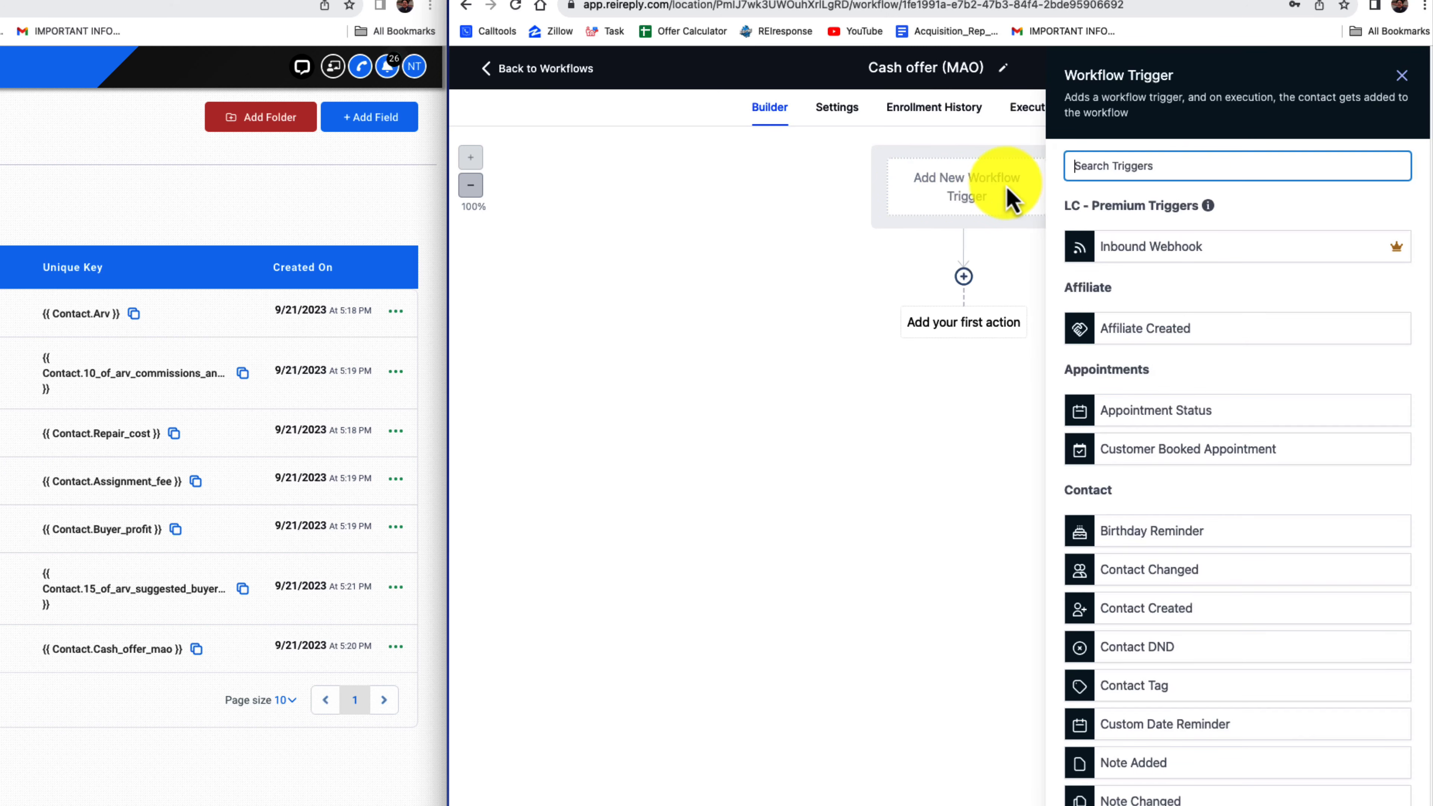
{"action": "type", "text": "CON"}
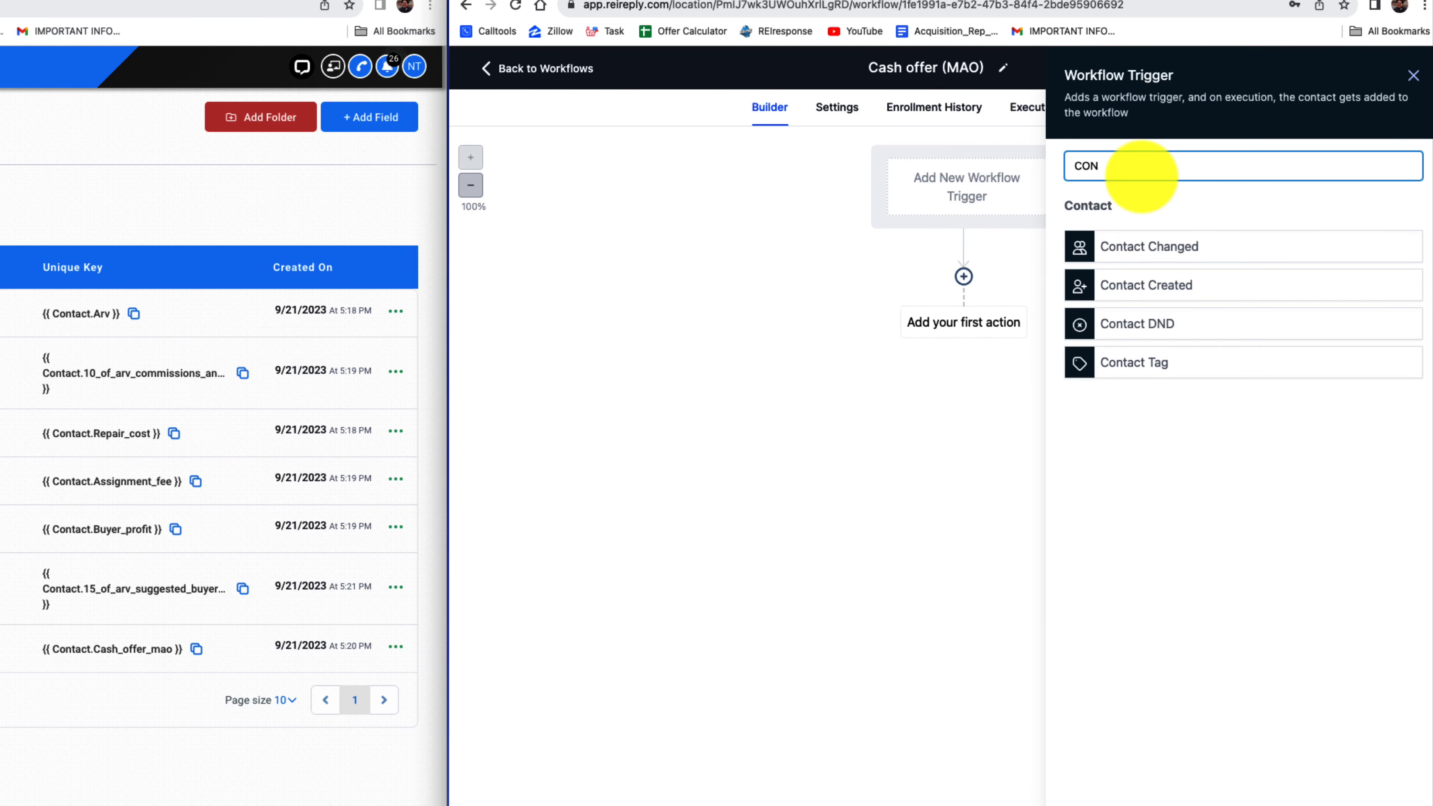
{"action": "left_click", "coordinate": [1184, 259]}
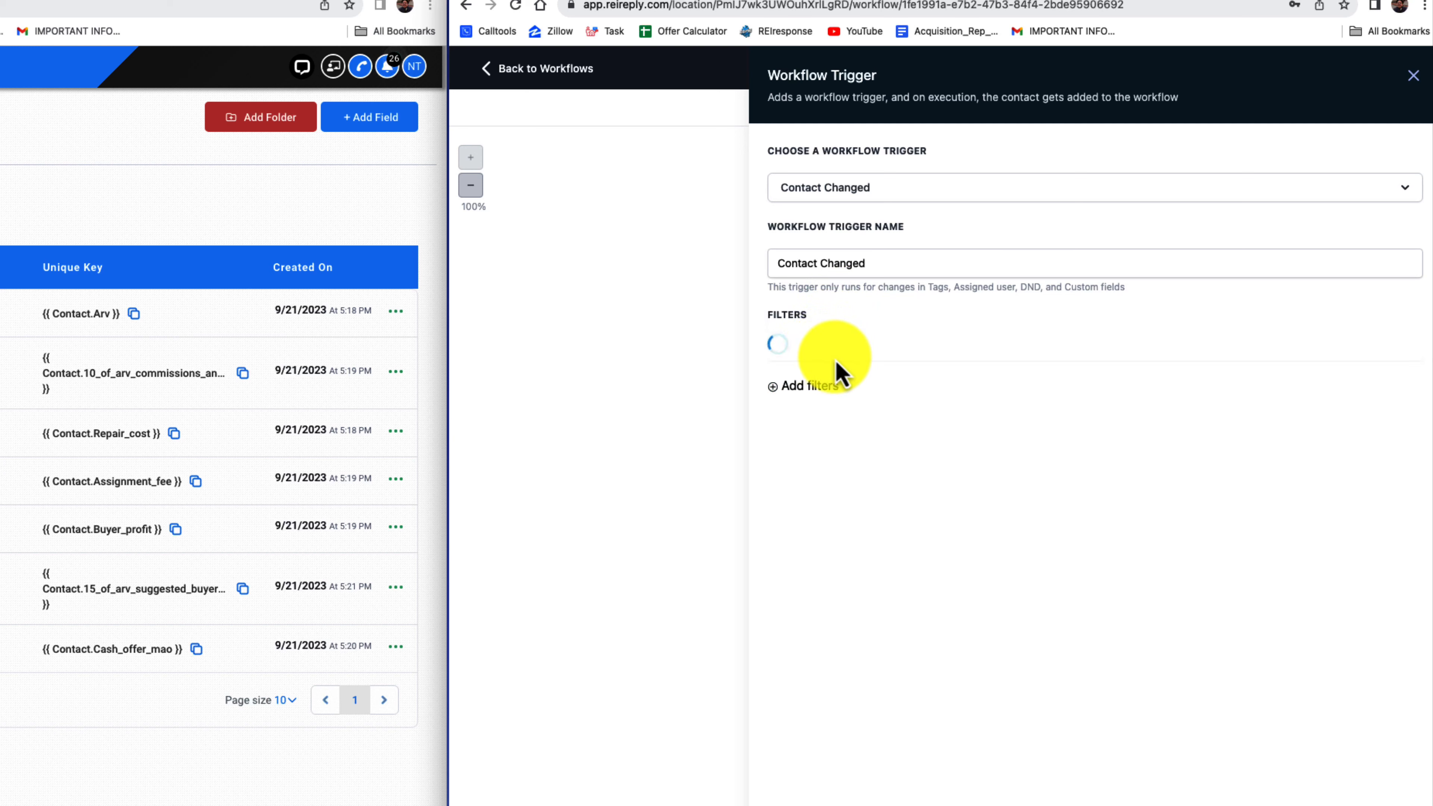
{"action": "left_click", "coordinate": [826, 353]}
{"action": "type", "text": "ARV"}
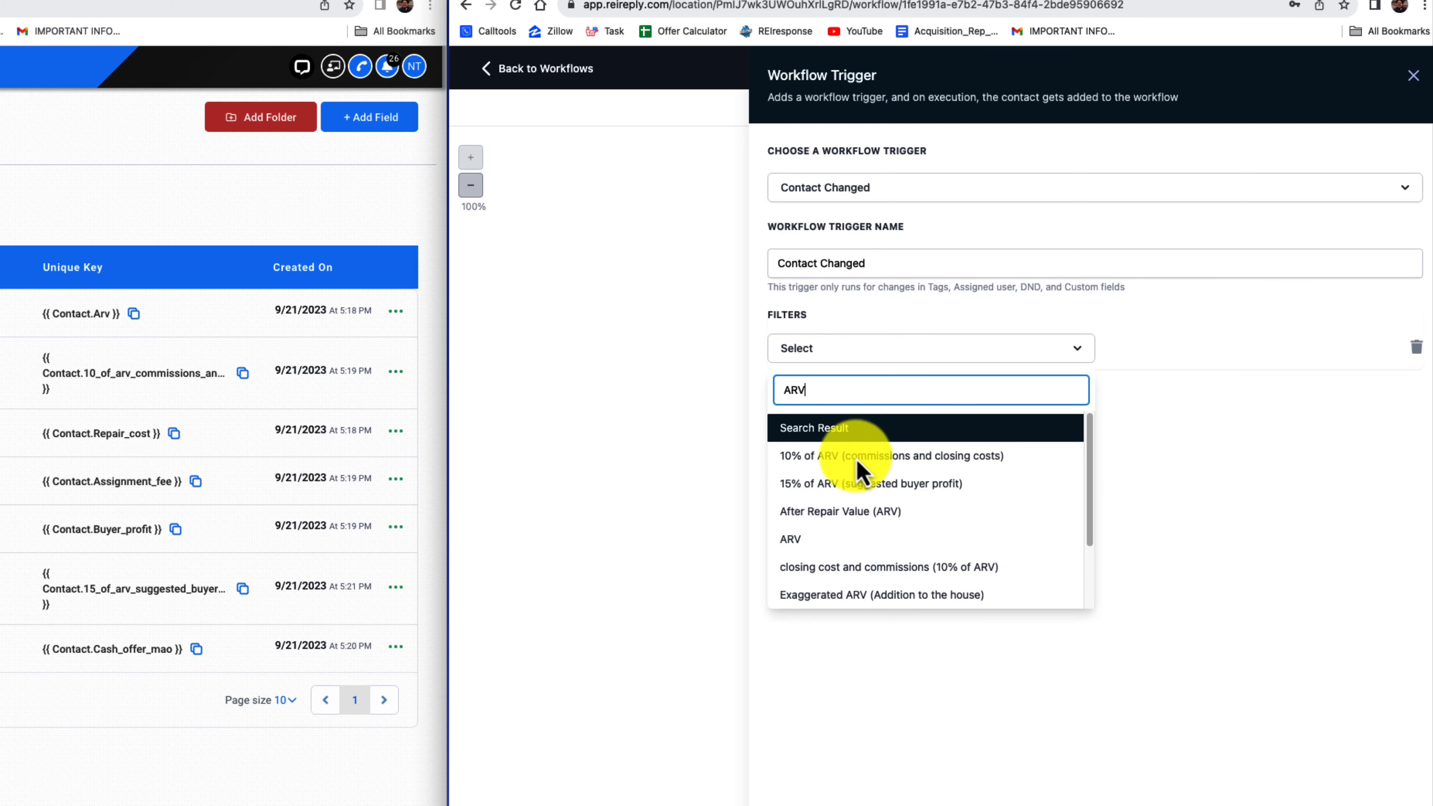
{"action": "left_click", "coordinate": [846, 539]}
{"action": "left_click", "coordinate": [1235, 353]}
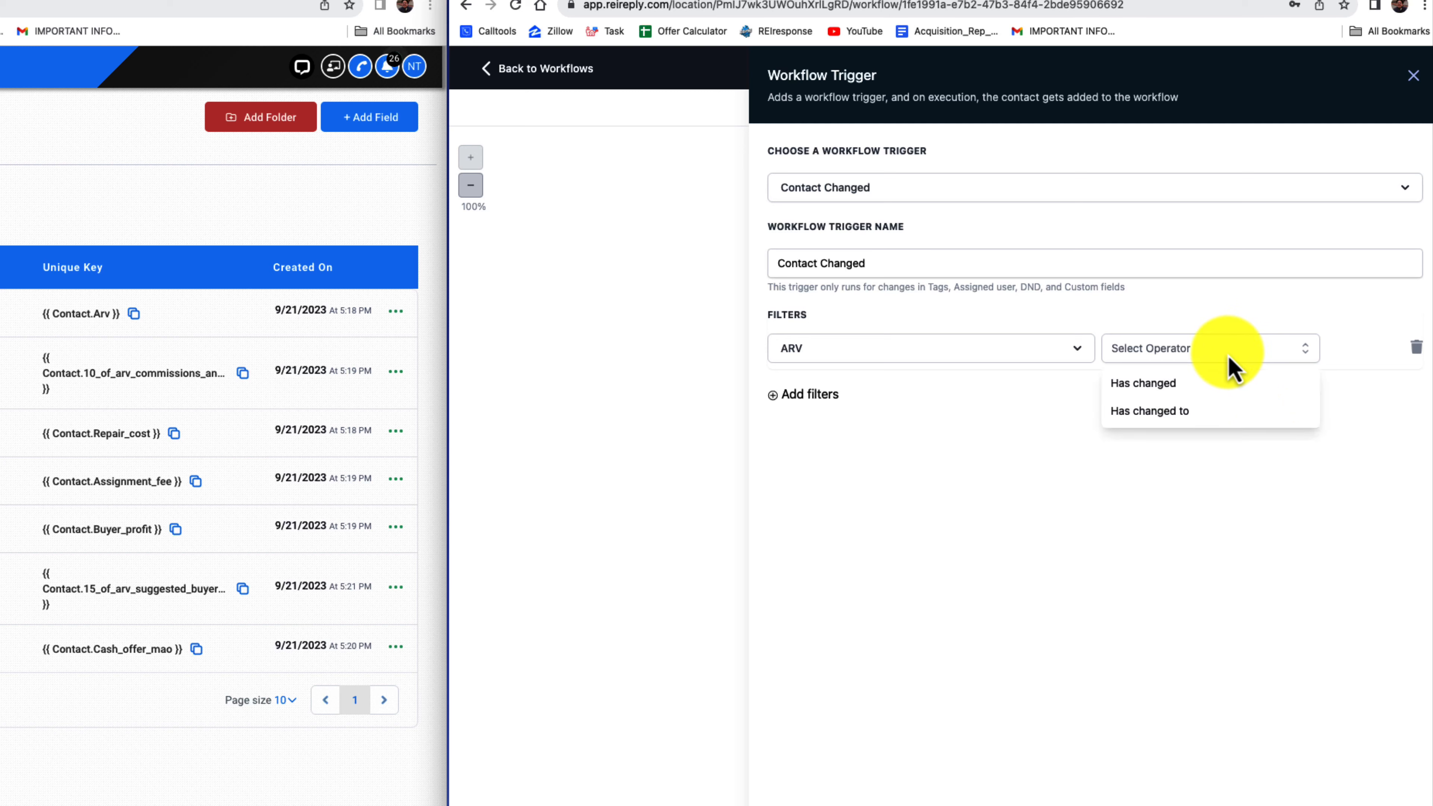
{"action": "left_click", "coordinate": [1230, 384]}
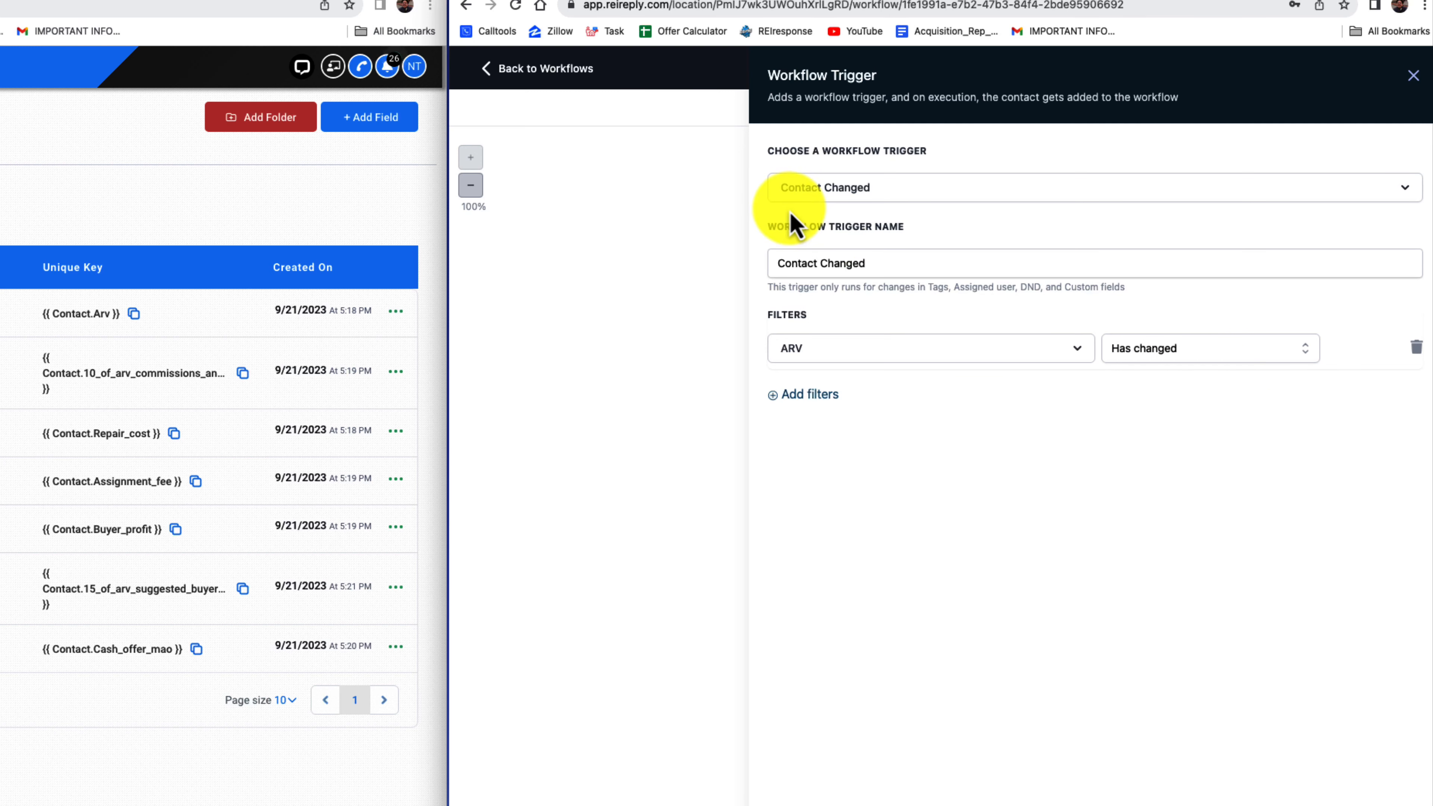
Name the ARV trigger "arv" and save it
{"action": "left_click_drag", "start_coordinate": [866, 266], "coordinate": [778, 275]}
{"action": "type", "text": "a"}
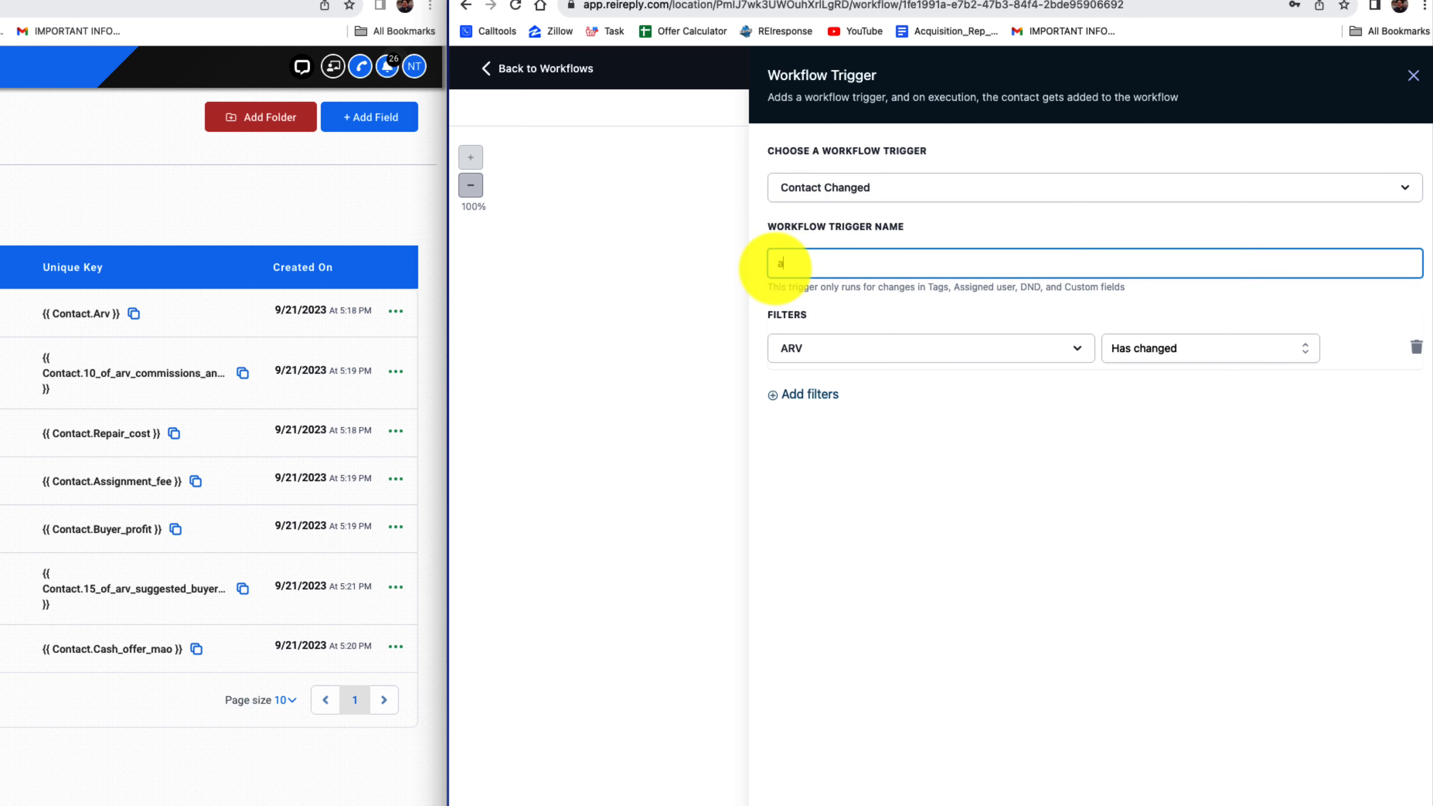
{"action": "type", "text": "rv"}
{"action": "left_click", "coordinate": [1376, 802]}
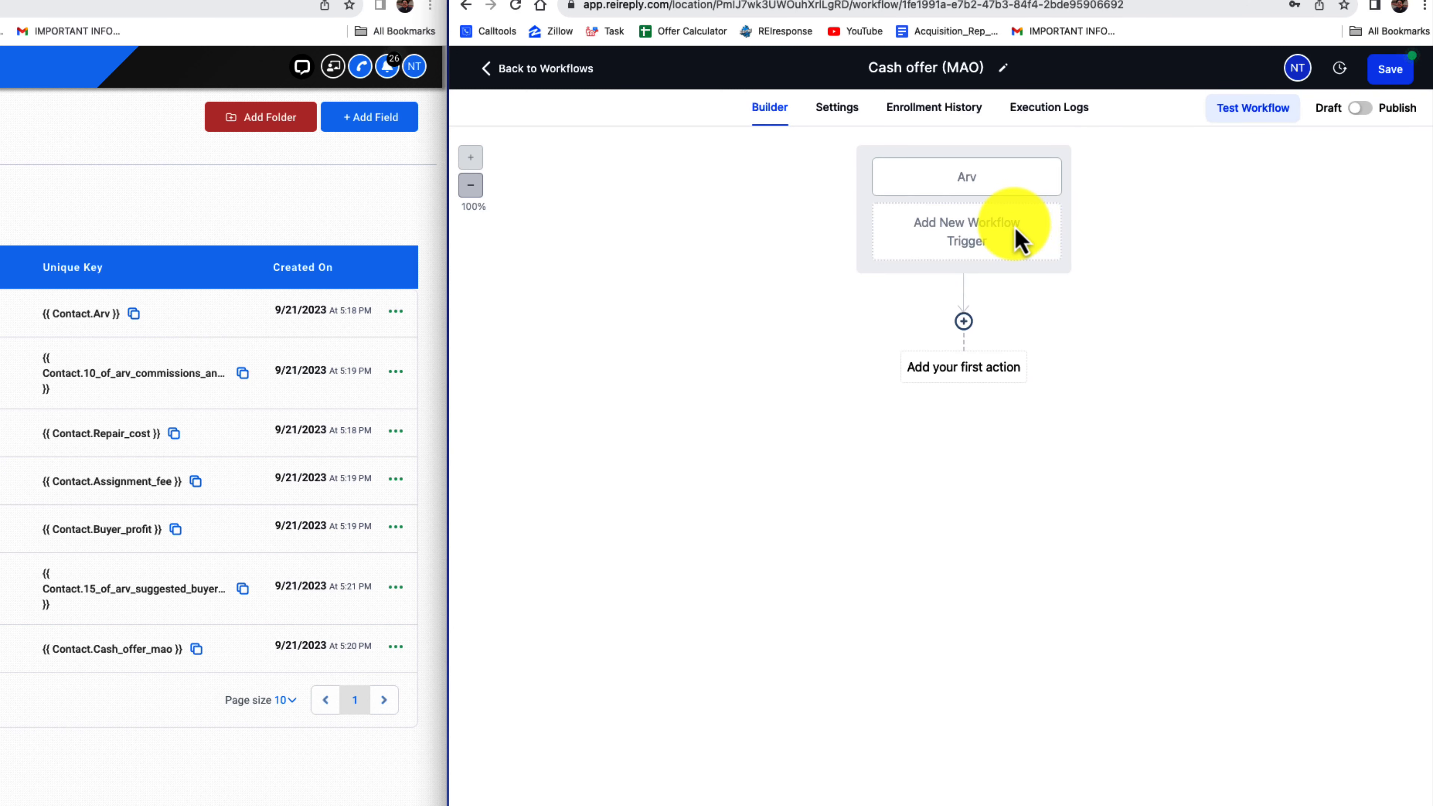
Add and save a second Contact Changed trigger with a filter for the Repair cost field set to "Has changed"
{"action": "left_click", "coordinate": [1020, 240]}
{"action": "left_click", "coordinate": [1272, 169]}
{"action": "type", "text": "co"}
{"action": "left_click", "coordinate": [1188, 246]}
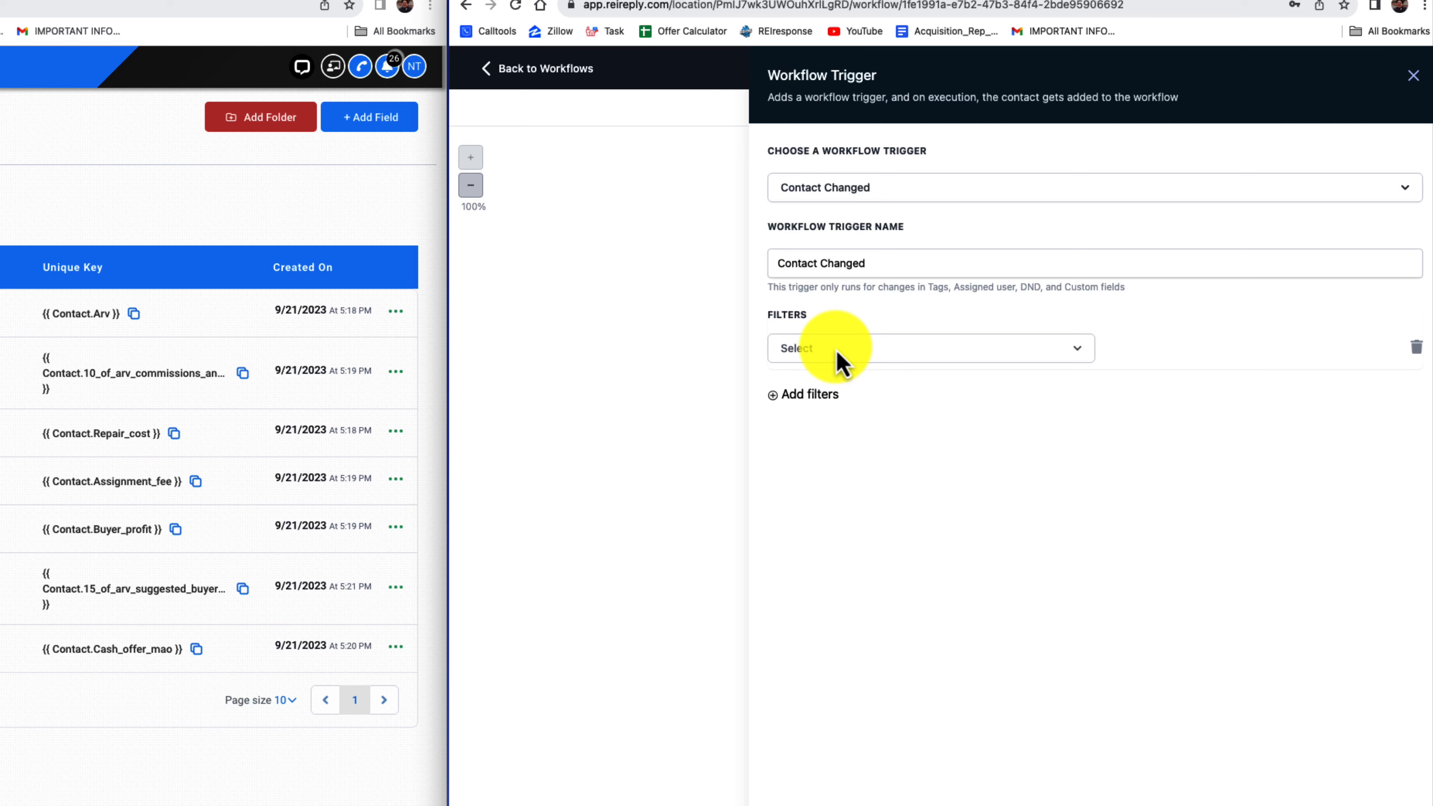
{"action": "left_click", "coordinate": [842, 356]}
{"action": "type", "text": "rep"}
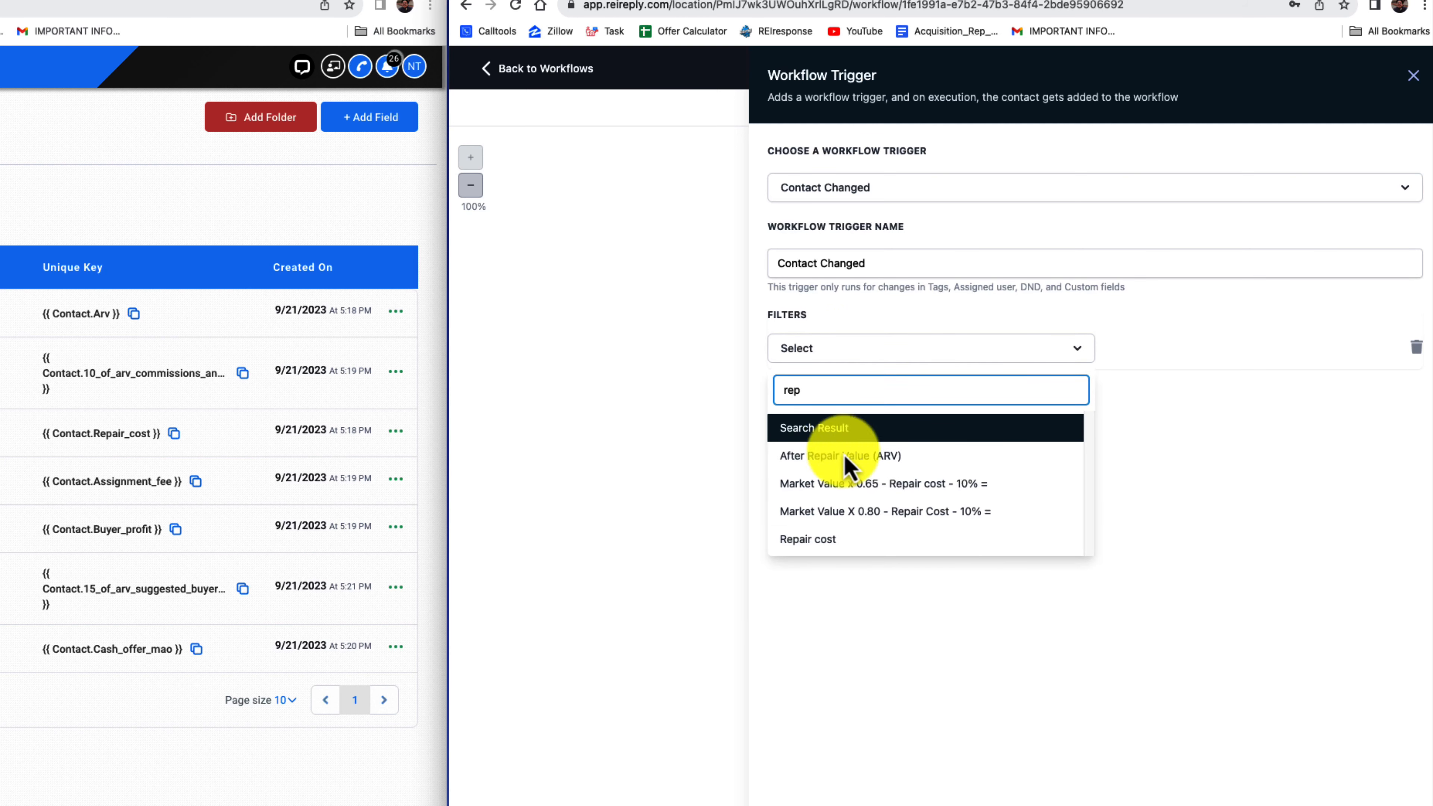
{"action": "left_click", "coordinate": [821, 539]}
{"action": "left_click", "coordinate": [1164, 370]}
{"action": "left_click", "coordinate": [1160, 379]}
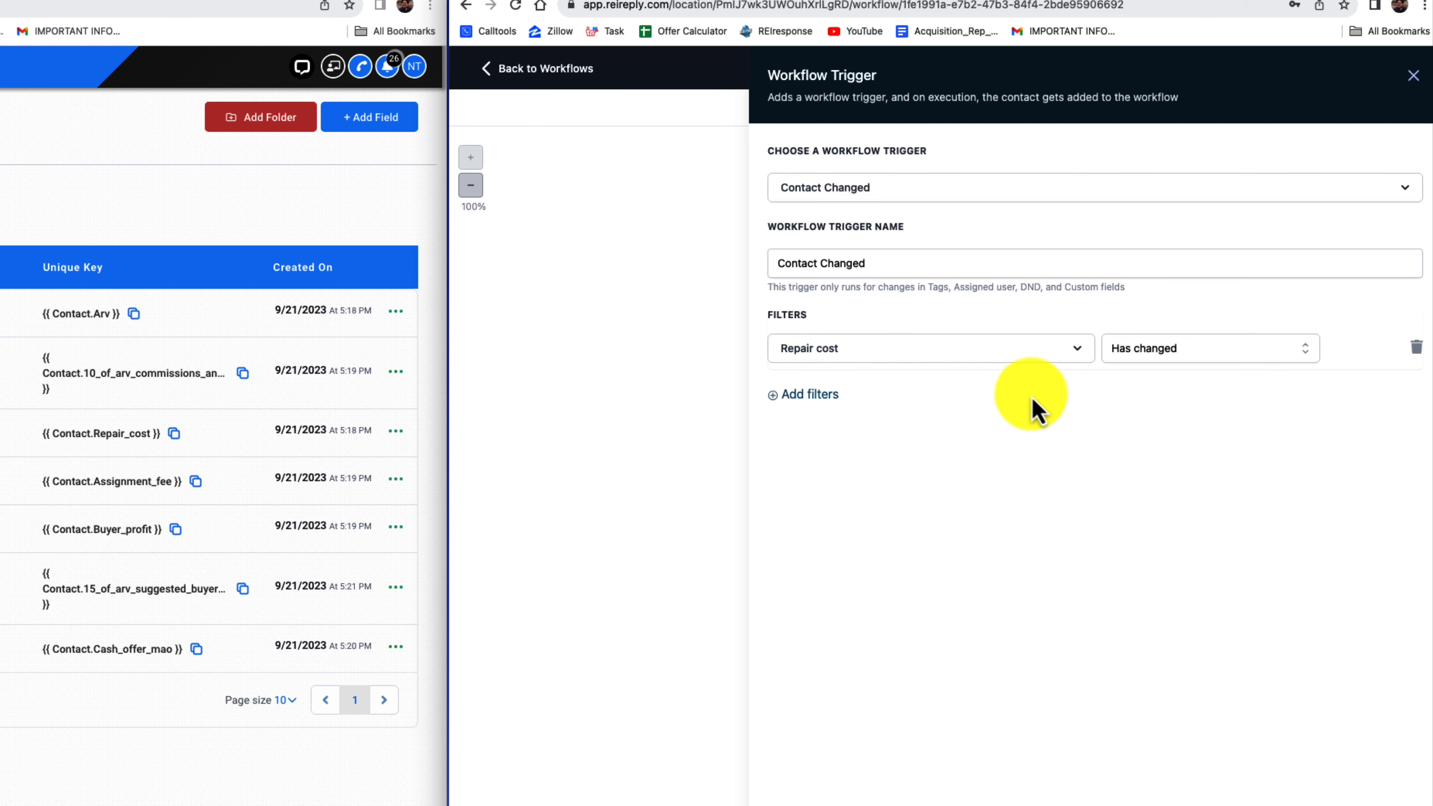
{"action": "left_click", "coordinate": [1391, 768]}
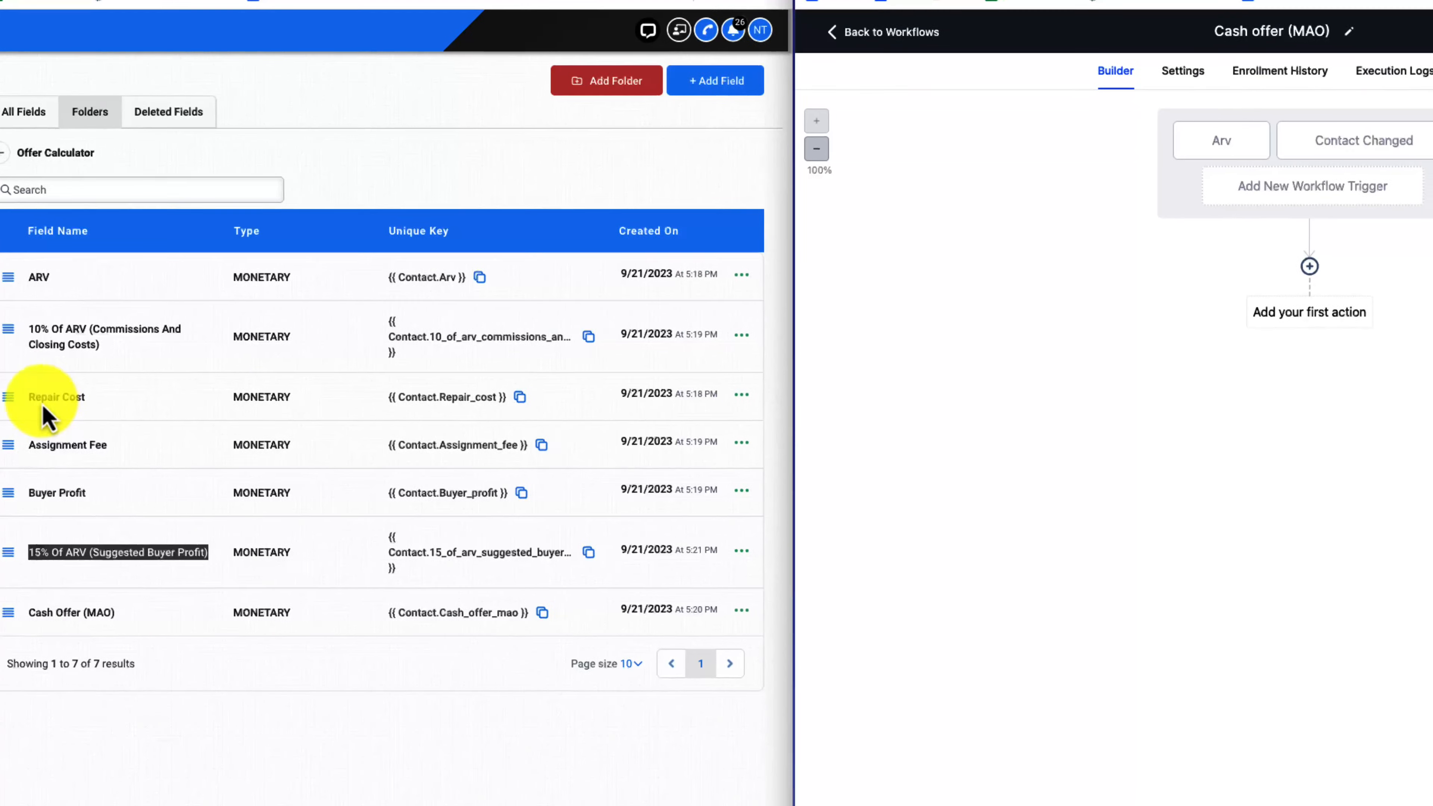
Rename the second trigger "Repair cost" and save it
{"action": "left_click", "coordinate": [1315, 186]}
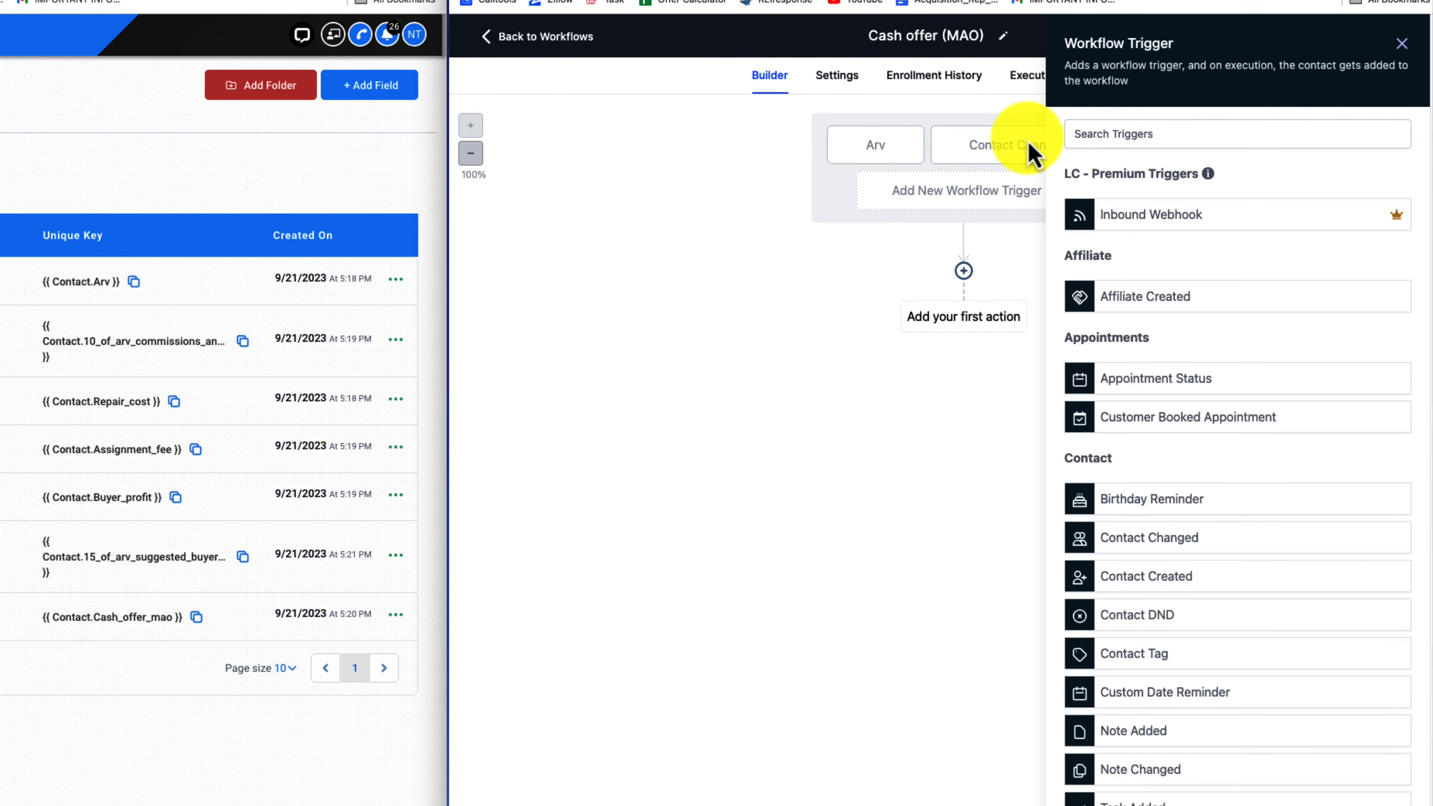
{"action": "left_click", "coordinate": [1401, 43]}
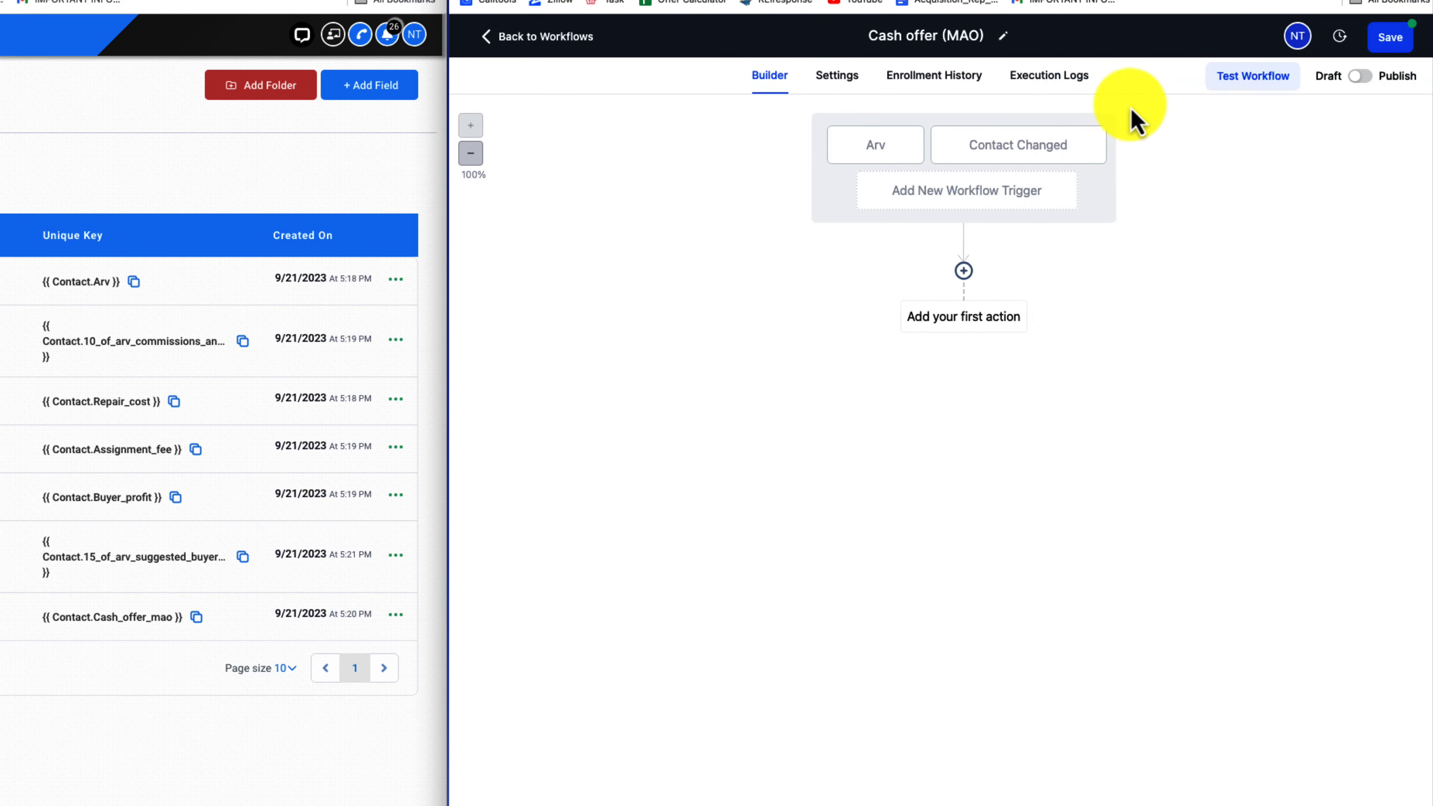
{"action": "left_click", "coordinate": [1009, 148]}
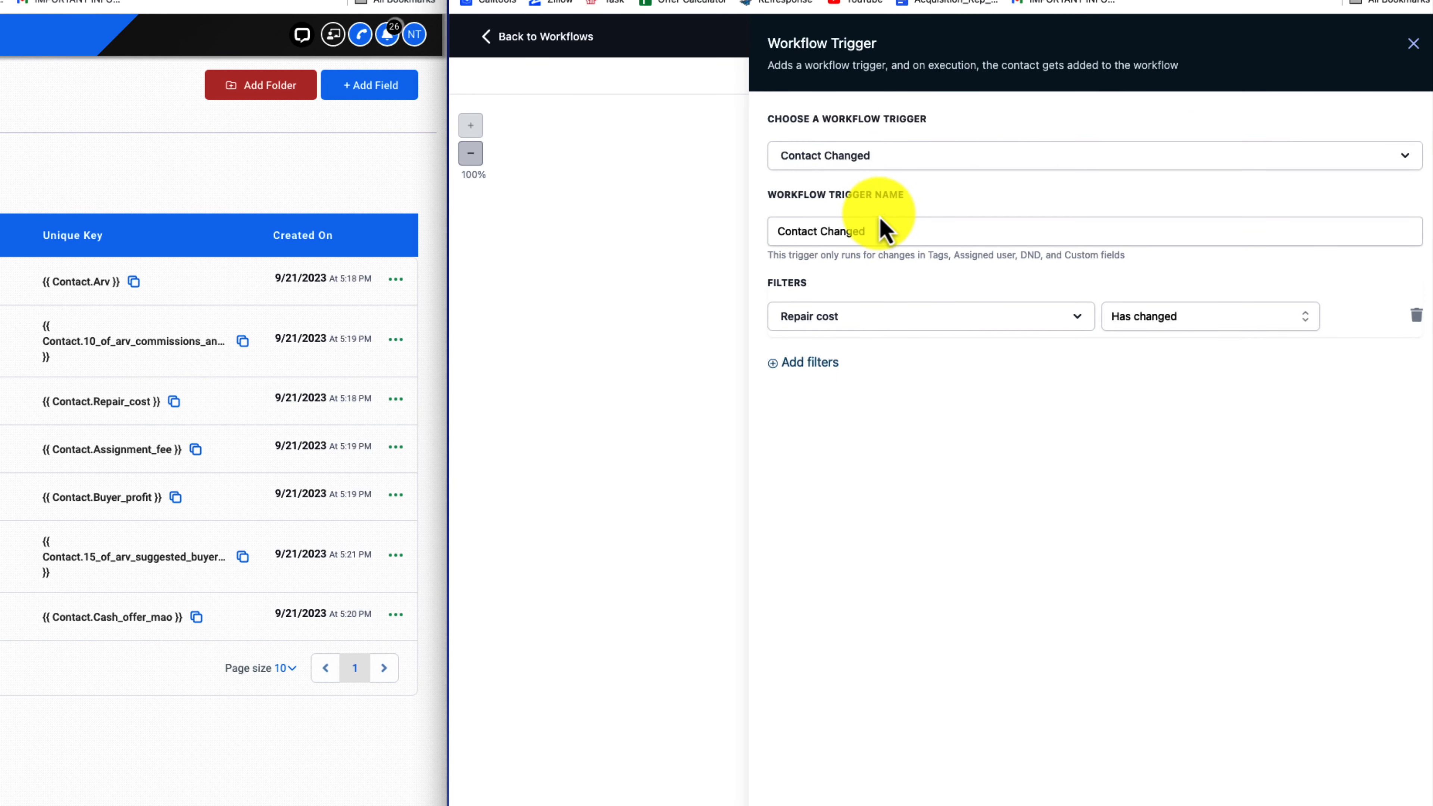
{"action": "left_click_drag", "start_coordinate": [877, 231], "coordinate": [777, 249]}
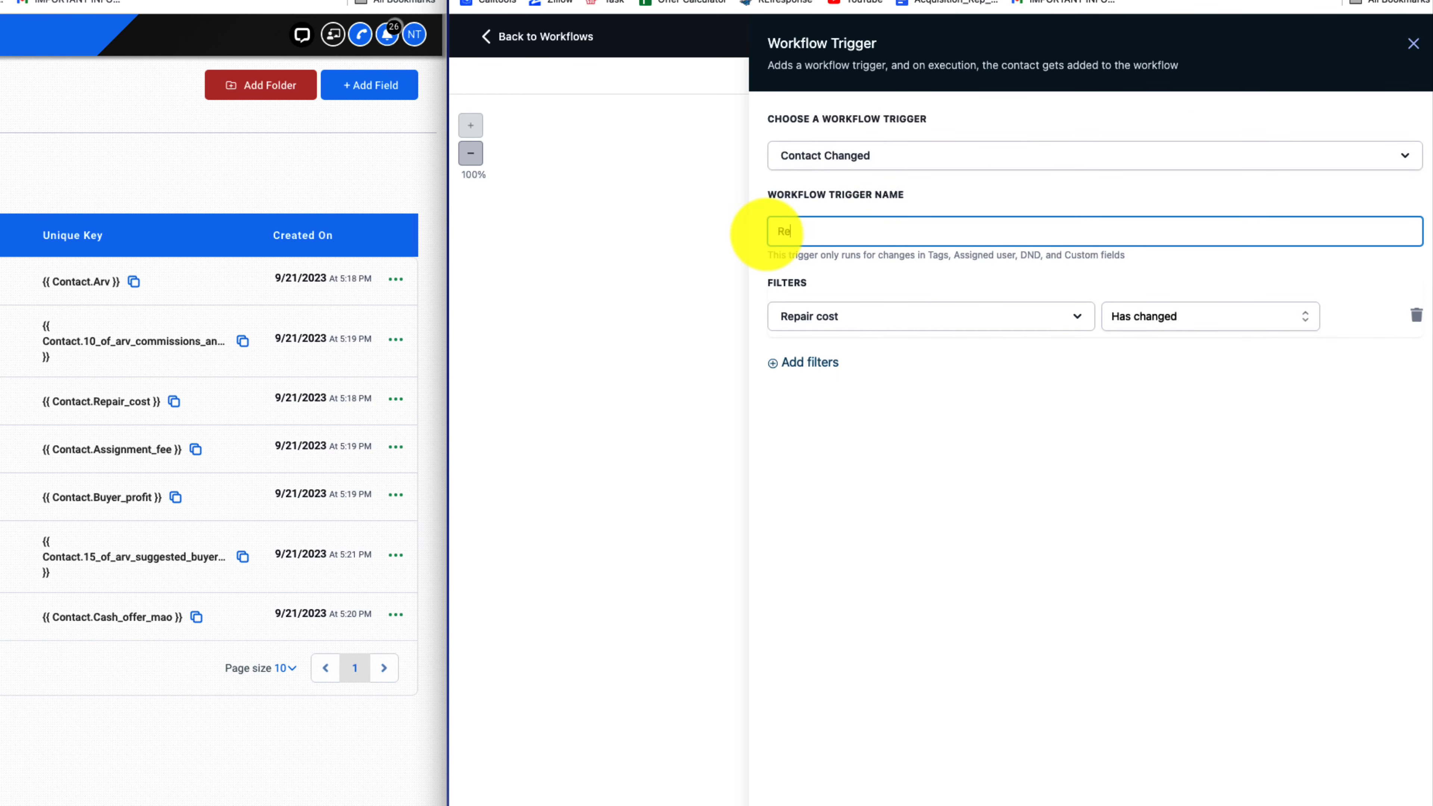
{"action": "type", "text": "Repair cost"}
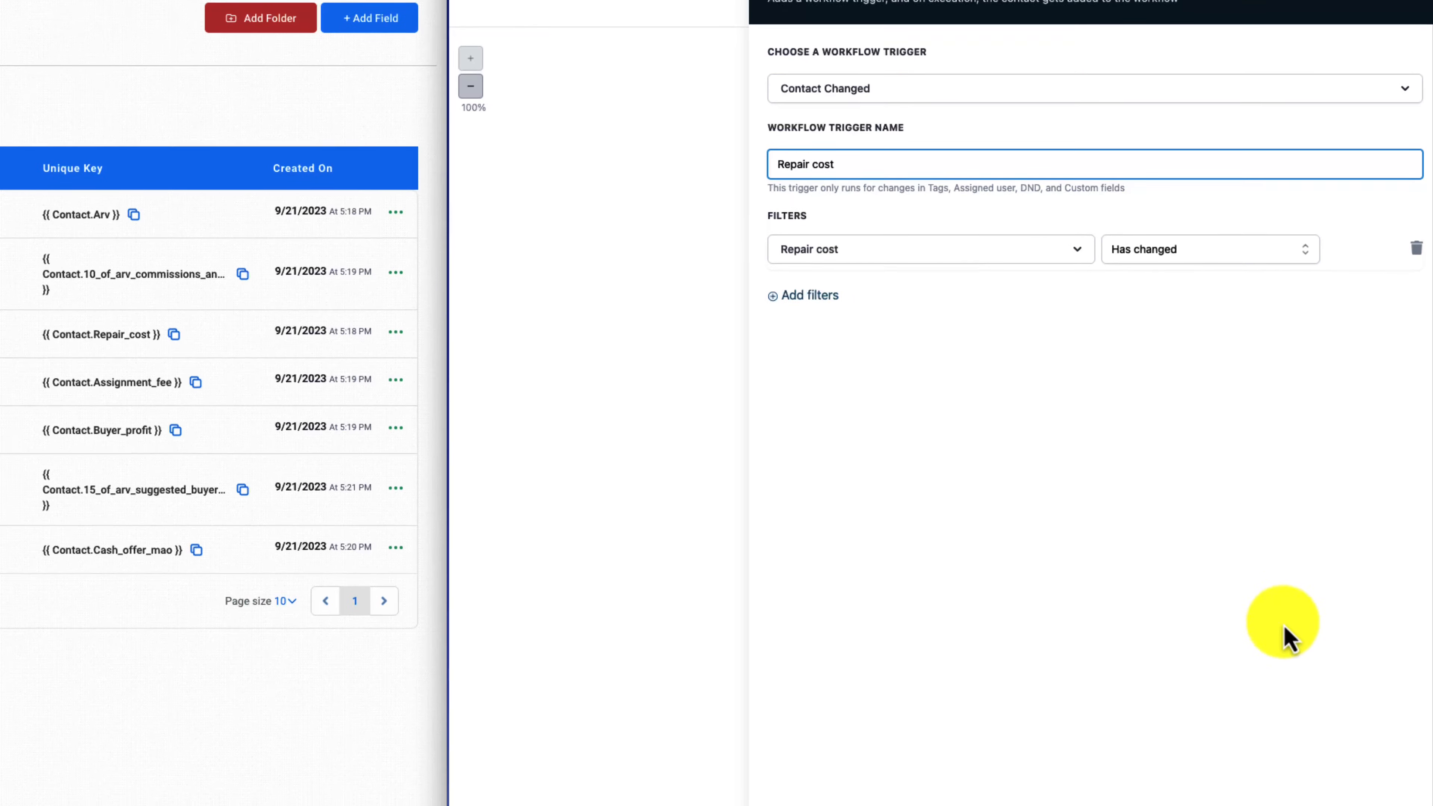
{"action": "left_click", "coordinate": [1377, 778]}
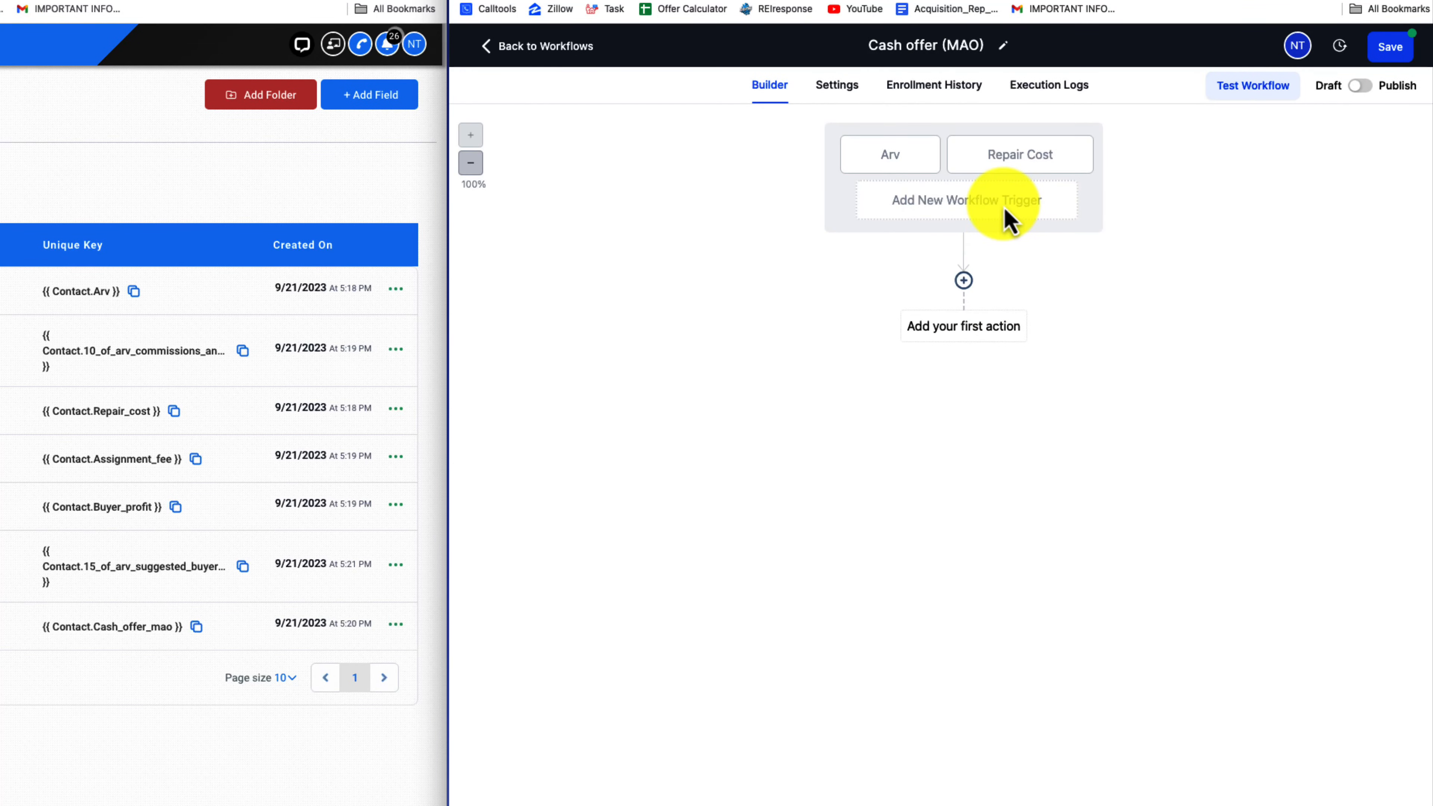
Add a third workflow trigger of the type Contact Changed
{"action": "left_click", "coordinate": [1007, 217]}
{"action": "left_click", "coordinate": [1080, 148]}
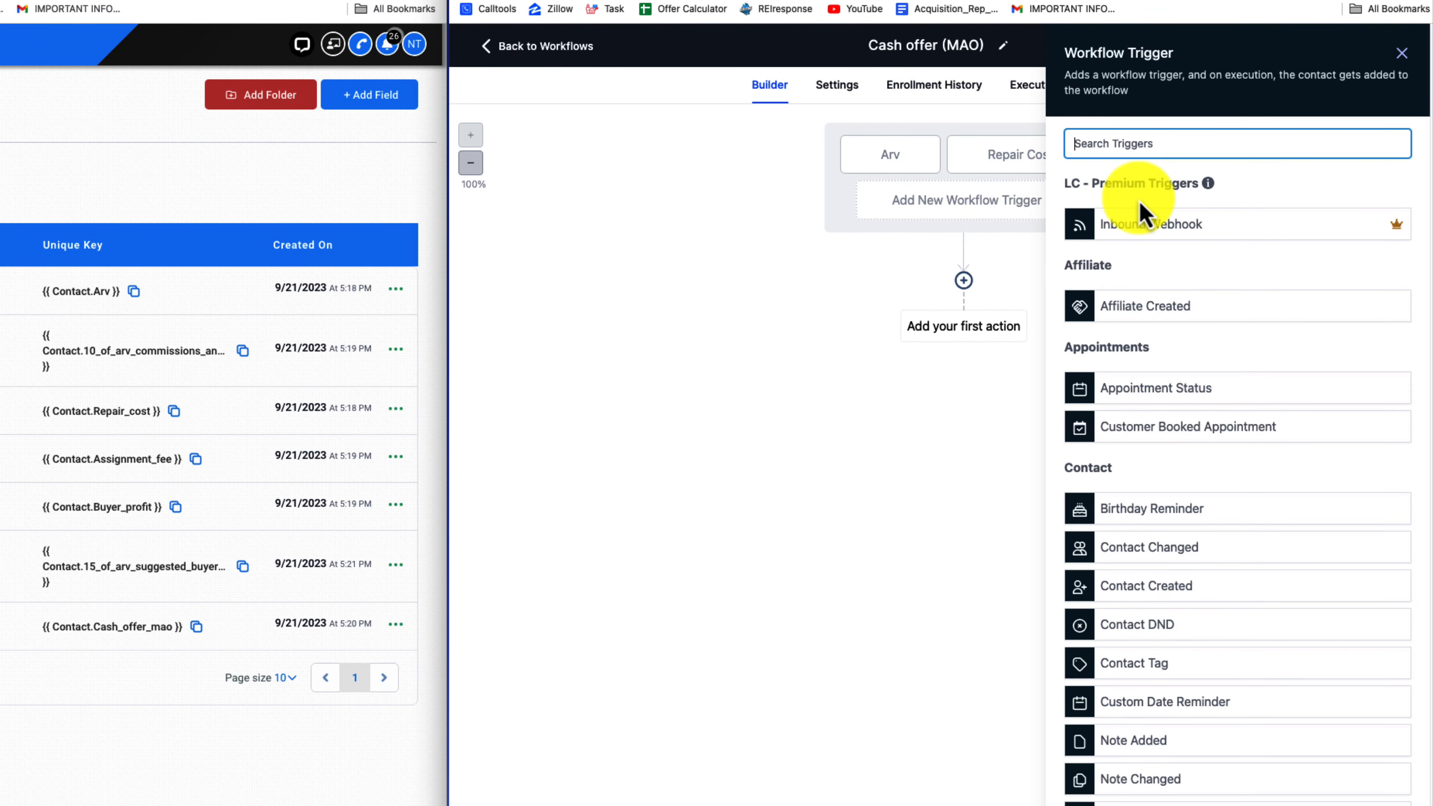
{"action": "type", "text": "con"}
{"action": "left_click", "coordinate": [1201, 235]}
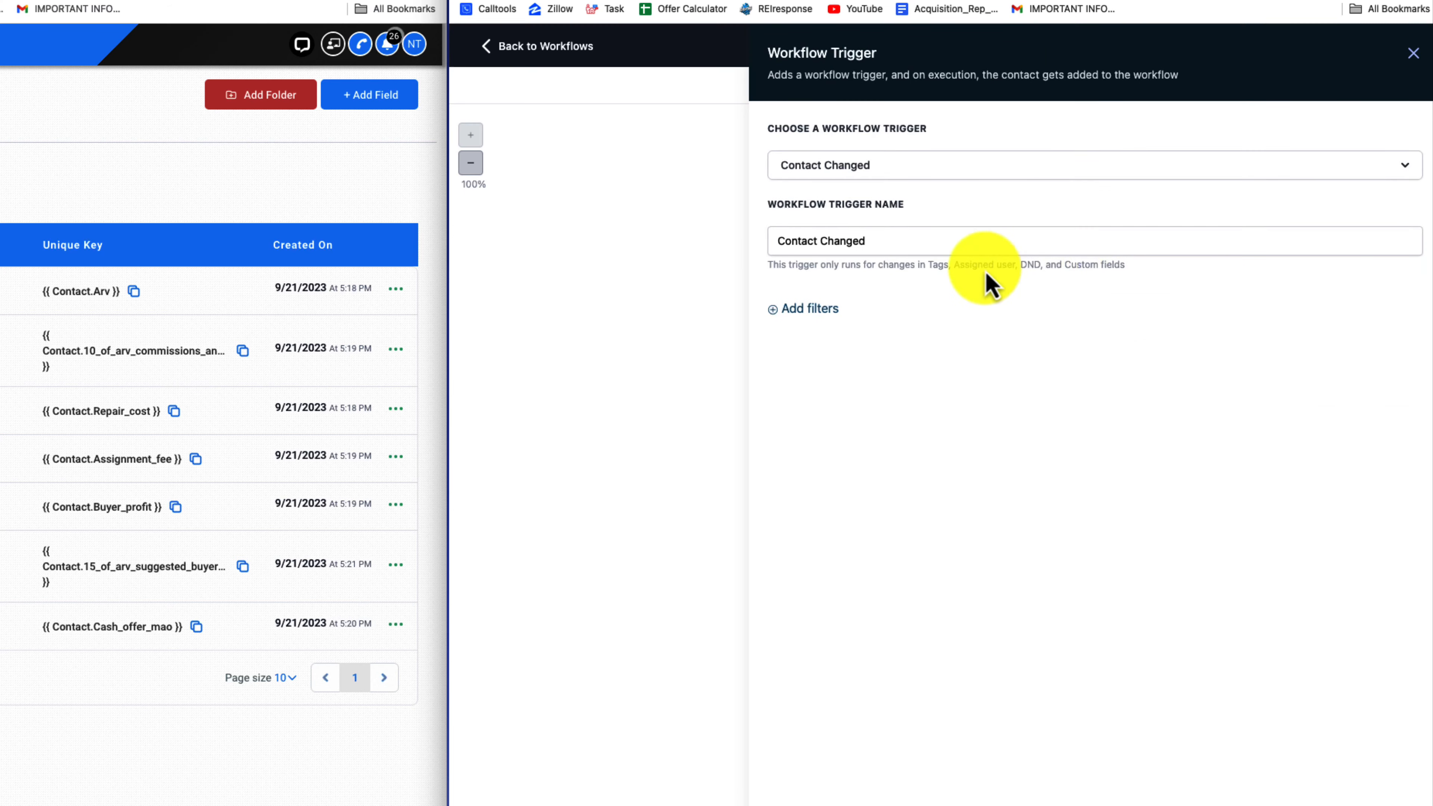
Check the next input field in the Offer Calculator folder and filter the third trigger on Assignment Fee "Has changed"
{"action": "left_click", "coordinate": [795, 305]}
{"action": "left_click", "coordinate": [821, 327]}
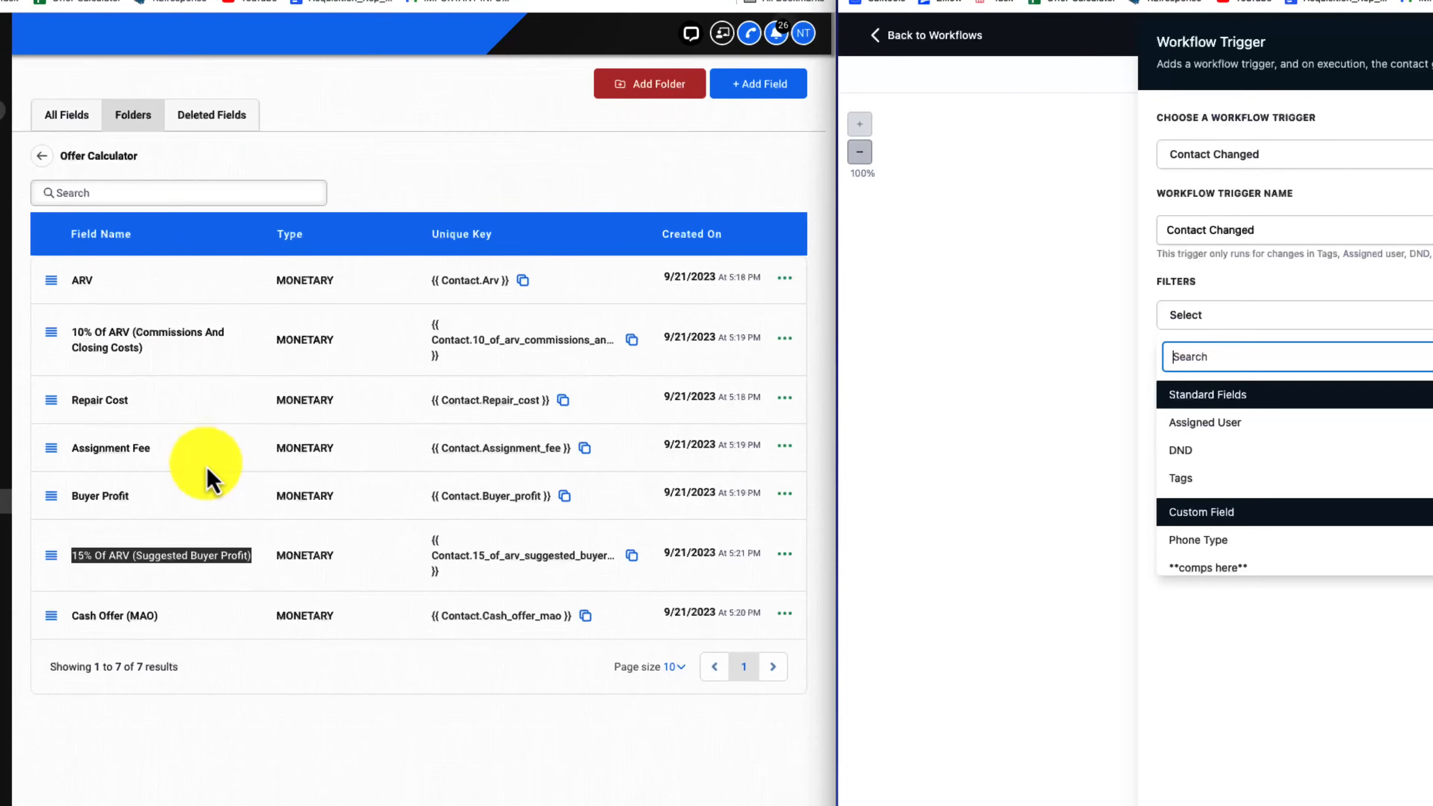
{"action": "left_click", "coordinate": [136, 443]}
{"action": "mouse_move", "coordinate": [154, 450]}
{"action": "left_mouse_down"}
{"action": "mouse_move", "coordinate": [93, 451]}
{"action": "mouse_move", "coordinate": [180, 451]}
{"action": "left_mouse_up"}
{"action": "left_click", "coordinate": [1245, 373]}
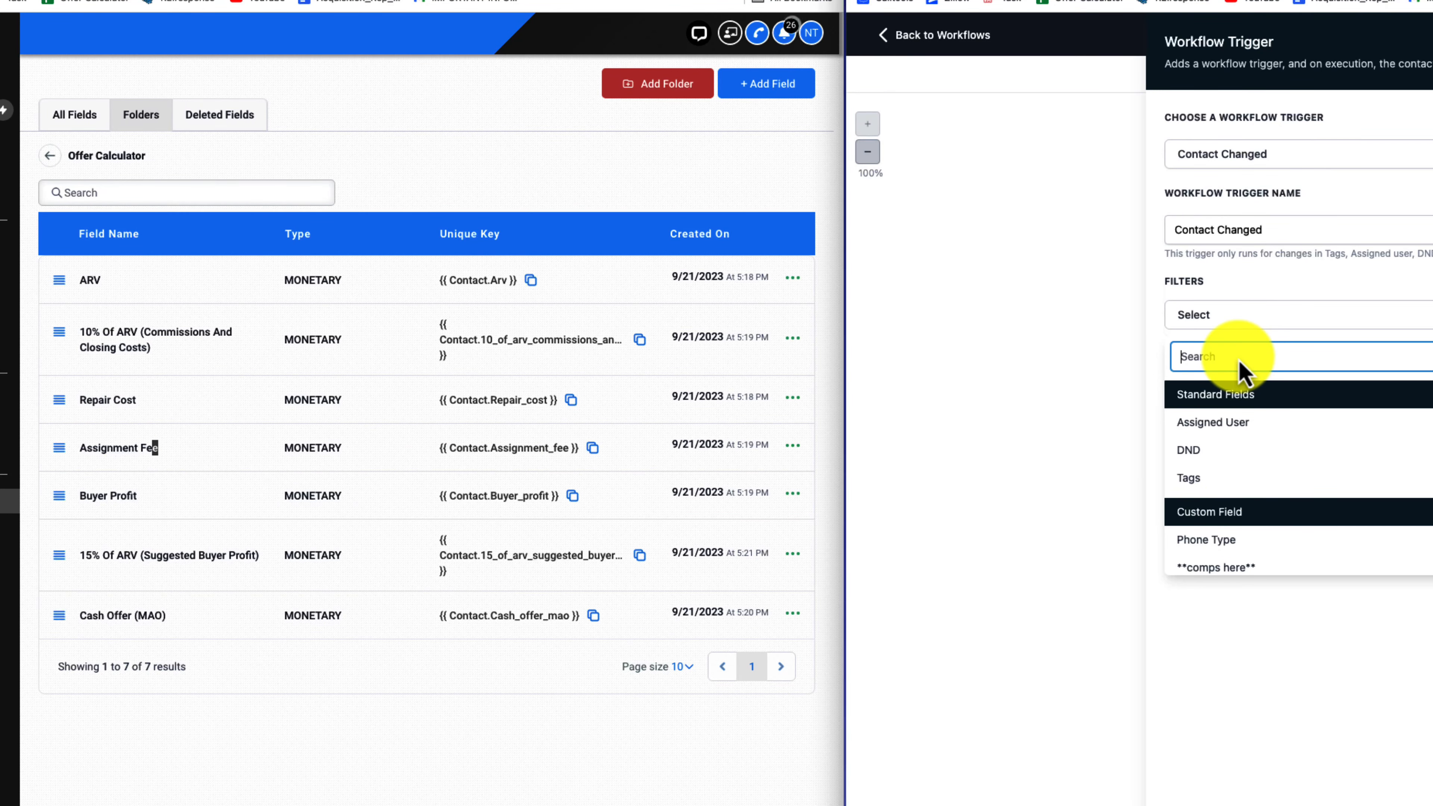
{"action": "type", "text": "assi"}
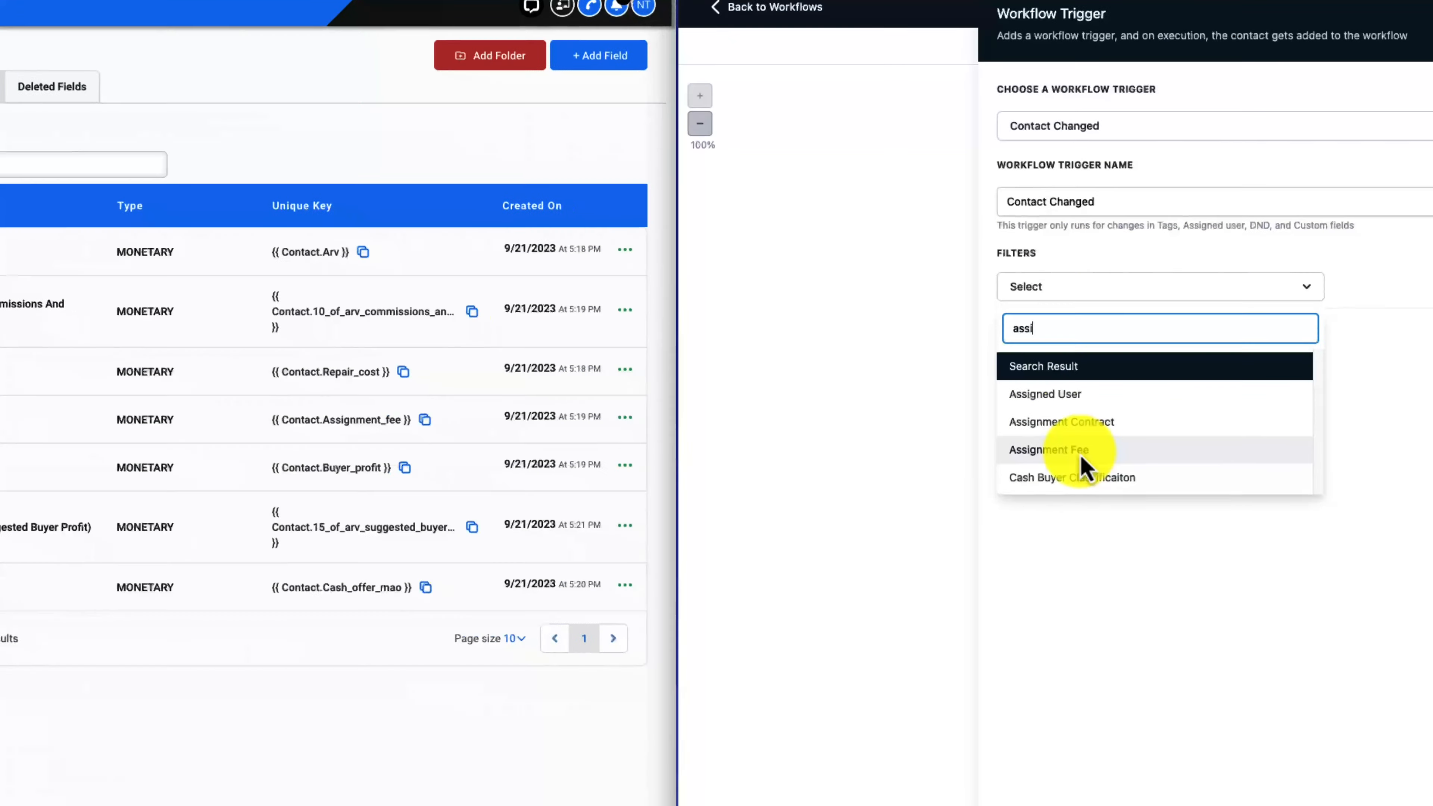
{"action": "left_click", "coordinate": [1227, 478]}
{"action": "left_click", "coordinate": [1432, 315]}
{"action": "left_click", "coordinate": [1230, 296]}
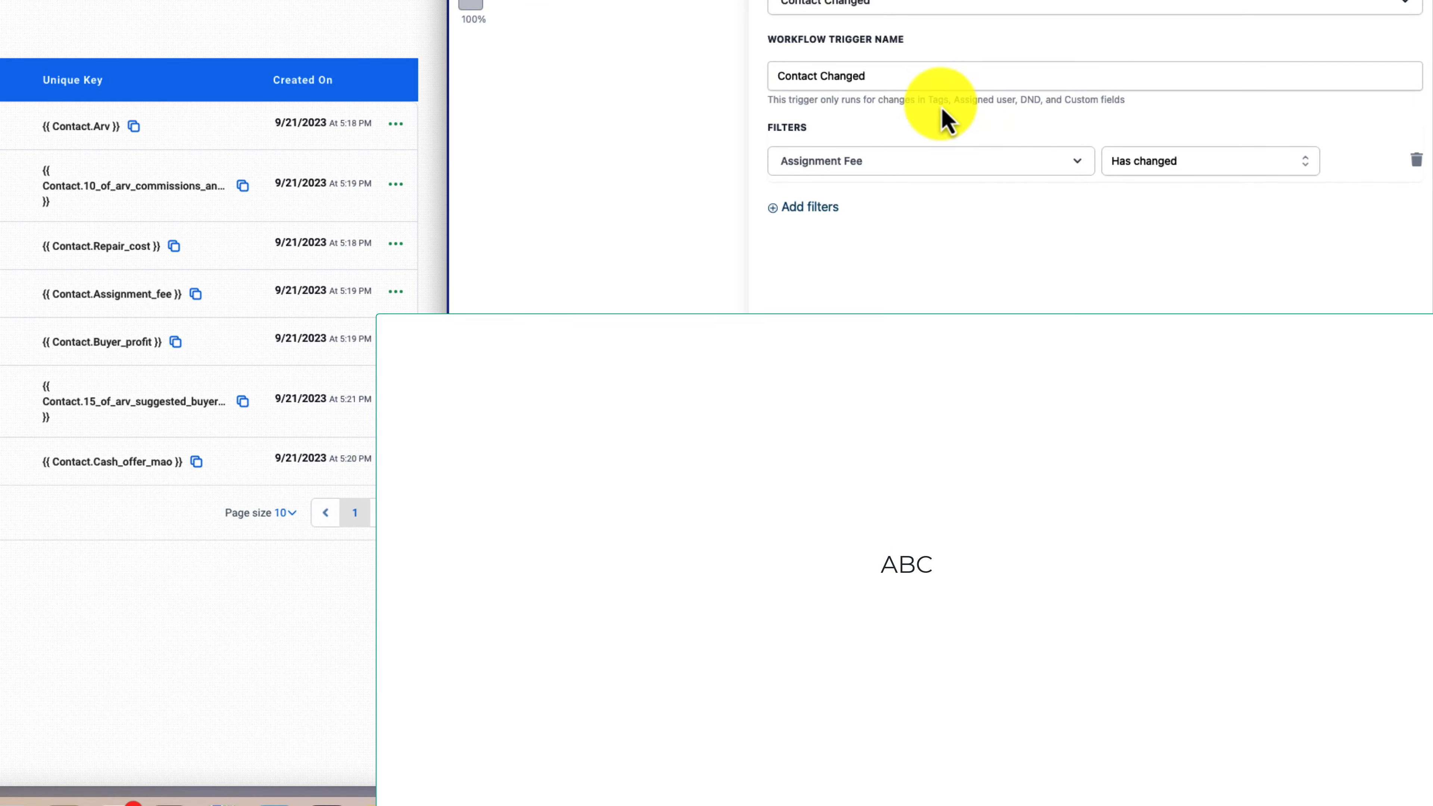
Name the third trigger "assignment fee" and save it
{"action": "left_click_drag", "start_coordinate": [883, 76], "coordinate": [781, 84]}
{"action": "type", "text": "assignme"}
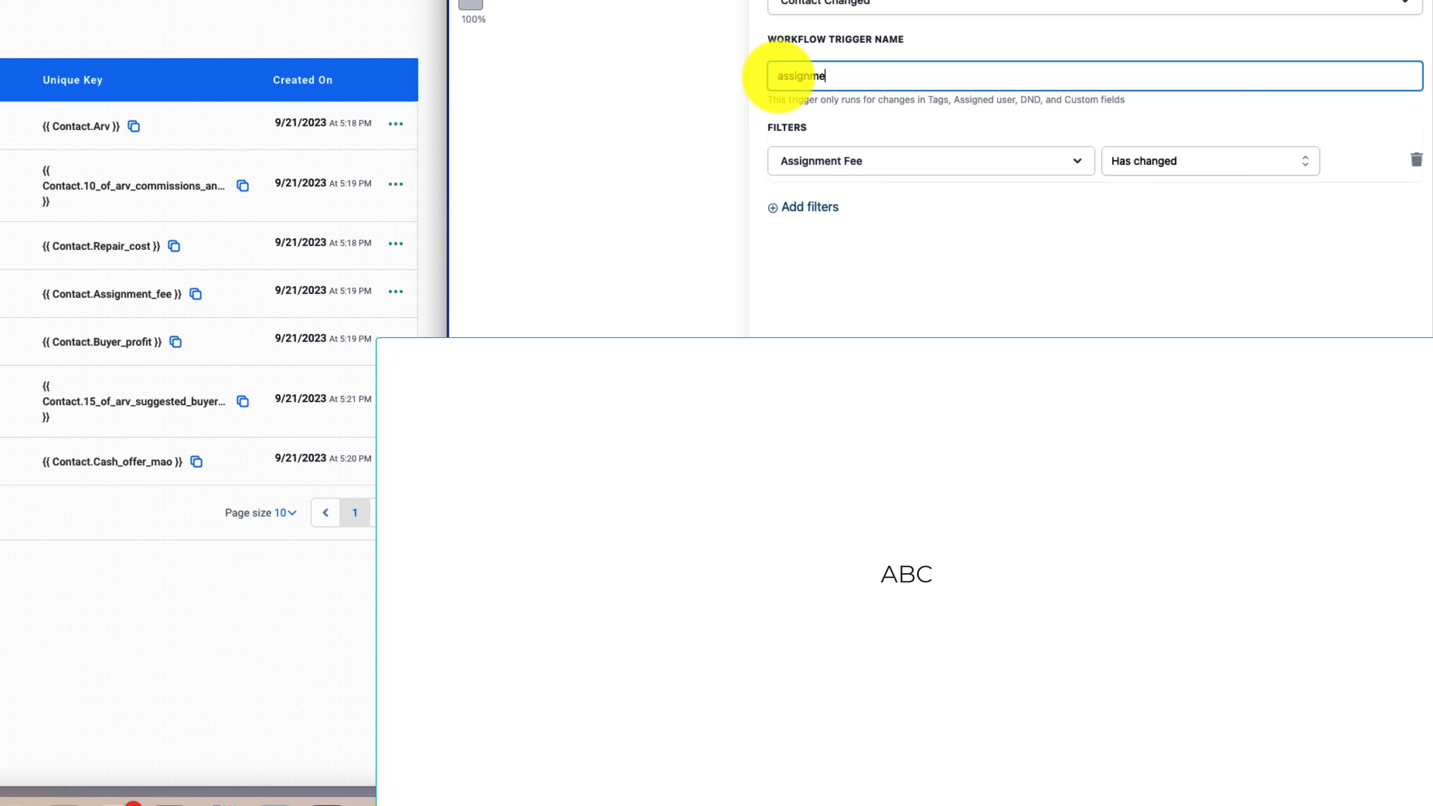
{"action": "type", "text": "nt fee"}
{"action": "left_click", "coordinate": [1382, 759]}
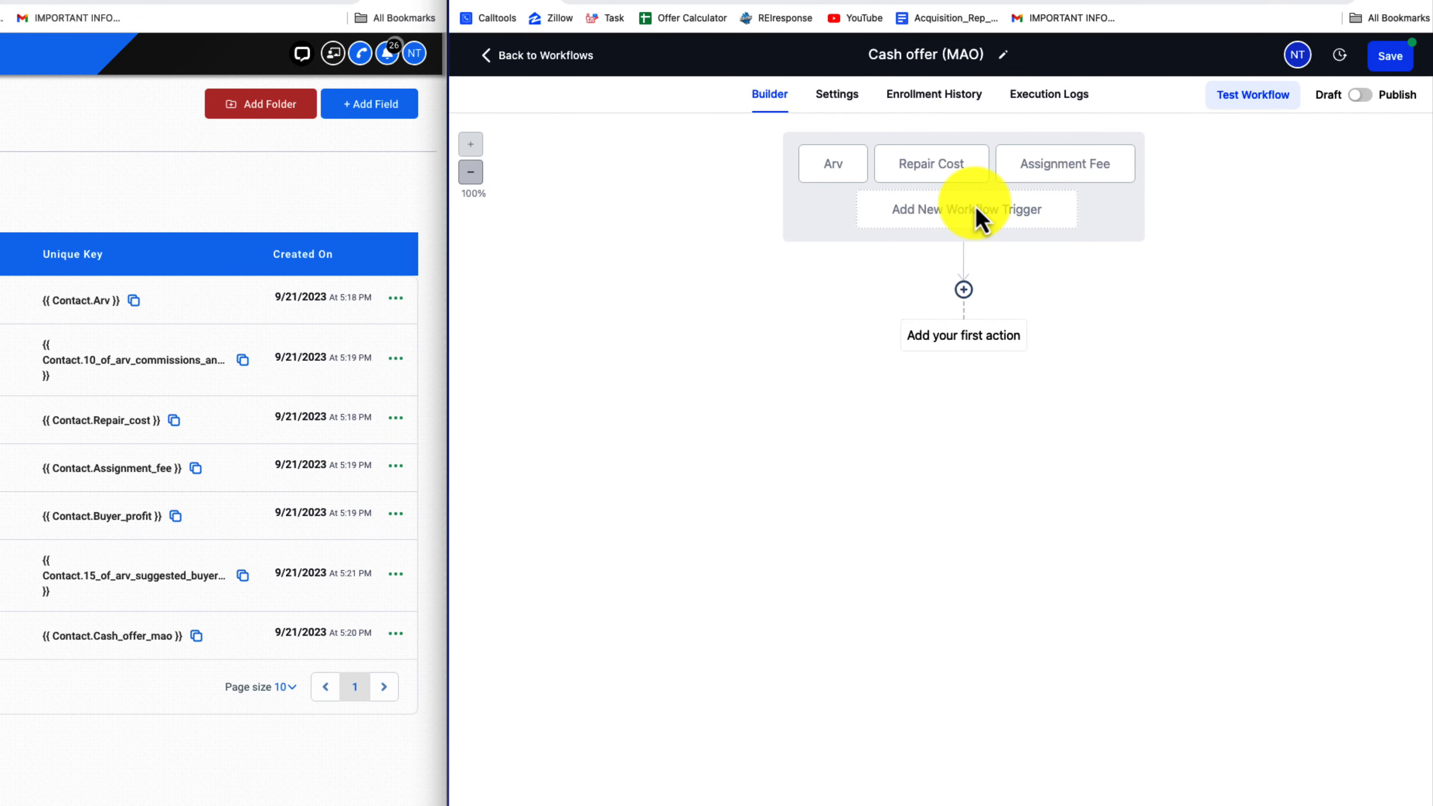
Add and save a Contact Changed trigger named "buyer profit" with a filter for the Buyer profit field set to "Has changed"
{"action": "left_click", "coordinate": [979, 217]}
{"action": "type", "text": "co"}
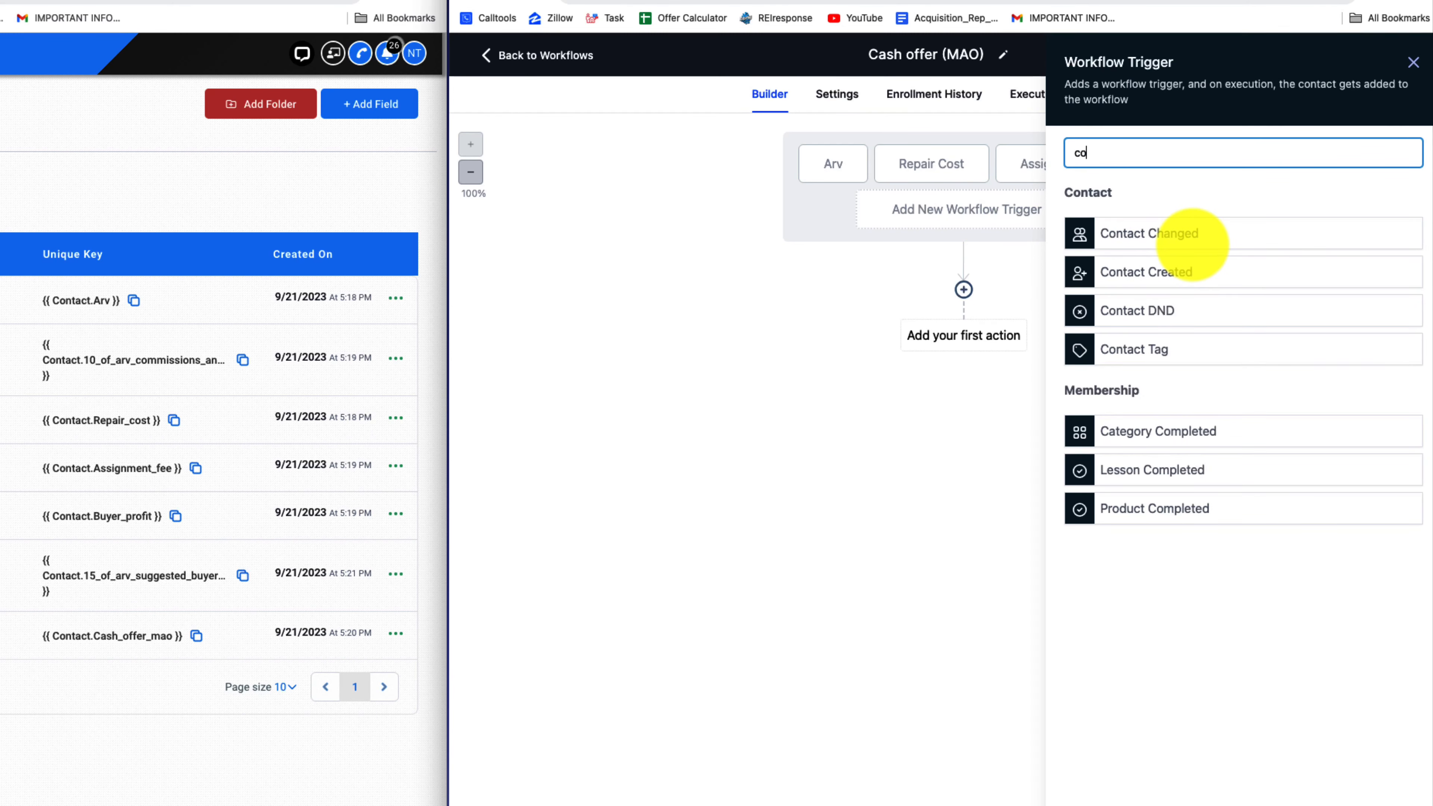
{"action": "left_click", "coordinate": [1185, 236]}
{"action": "left_click", "coordinate": [826, 317]}
{"action": "left_click", "coordinate": [860, 343]}
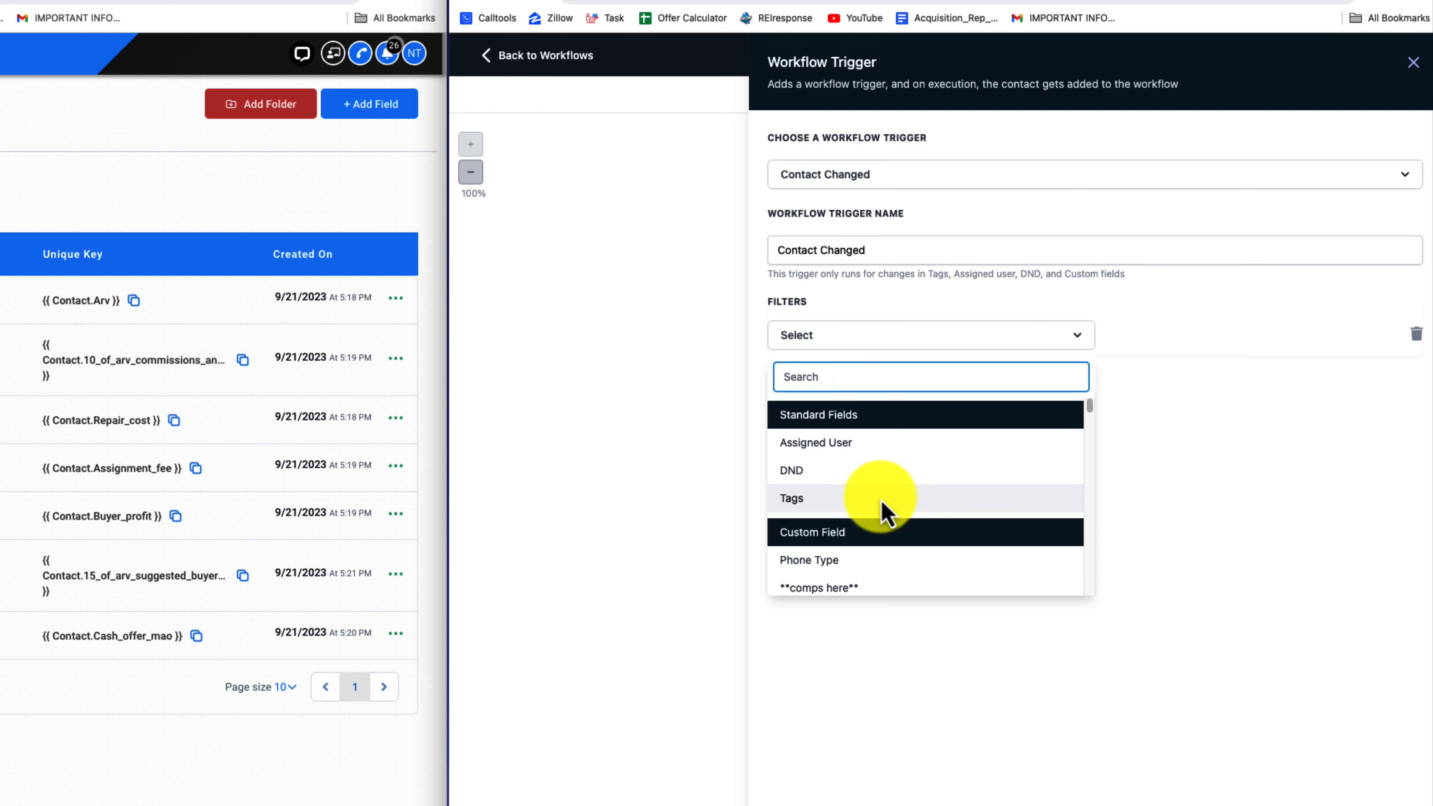
{"action": "type", "text": "buyer"}
{"action": "left_click", "coordinate": [880, 471]}
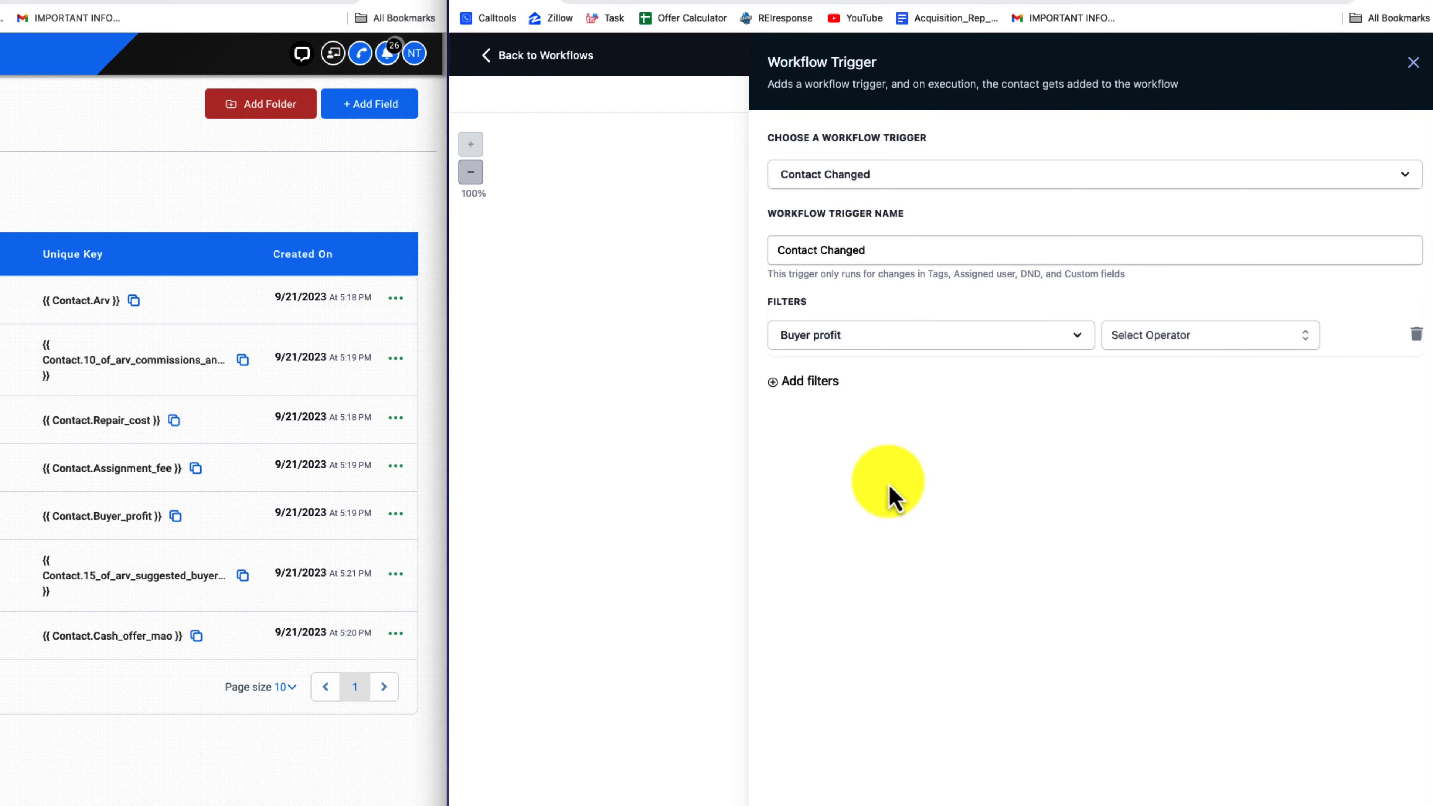
{"action": "left_click", "coordinate": [1133, 345]}
{"action": "left_click", "coordinate": [1153, 369]}
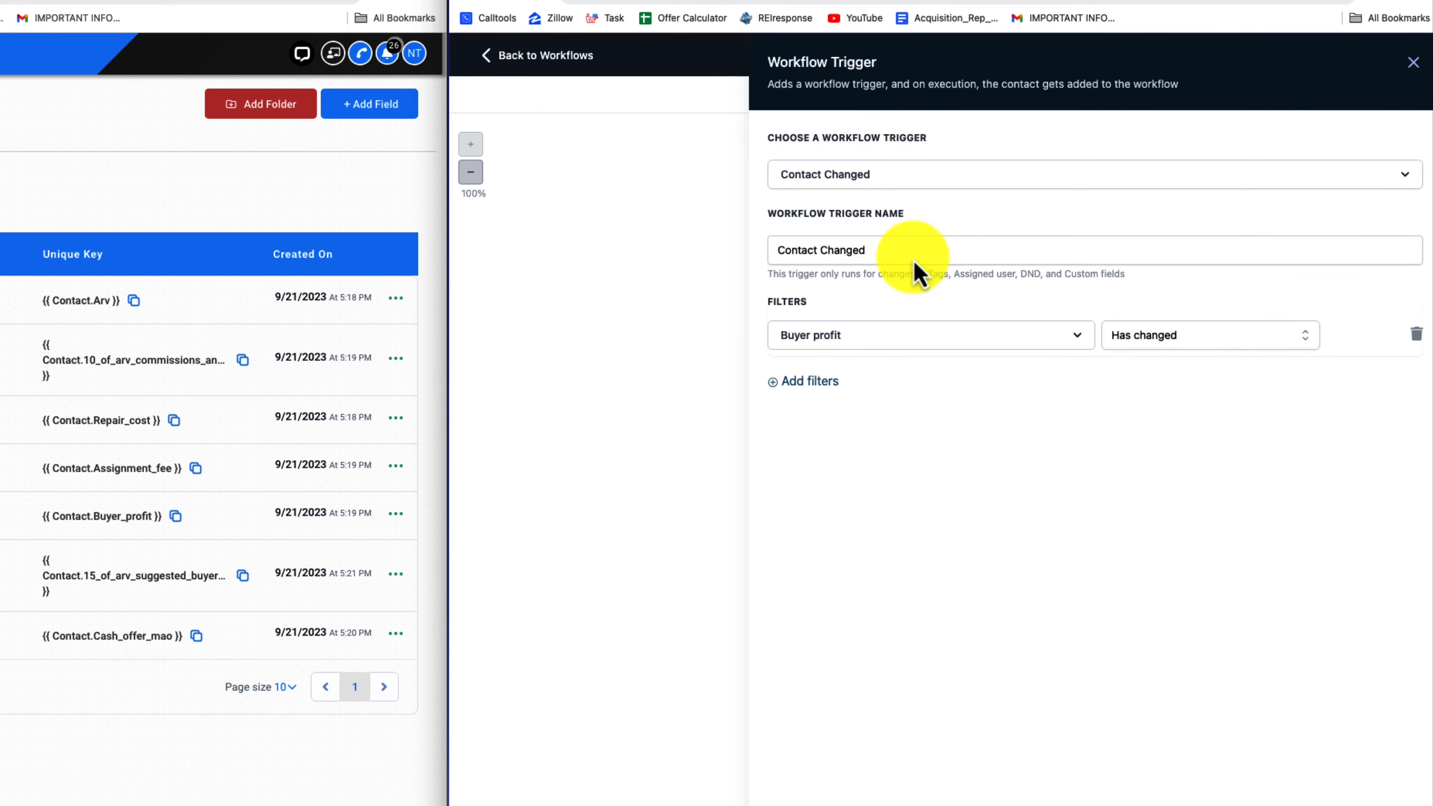
{"action": "left_click_drag", "start_coordinate": [872, 250], "coordinate": [752, 247]}
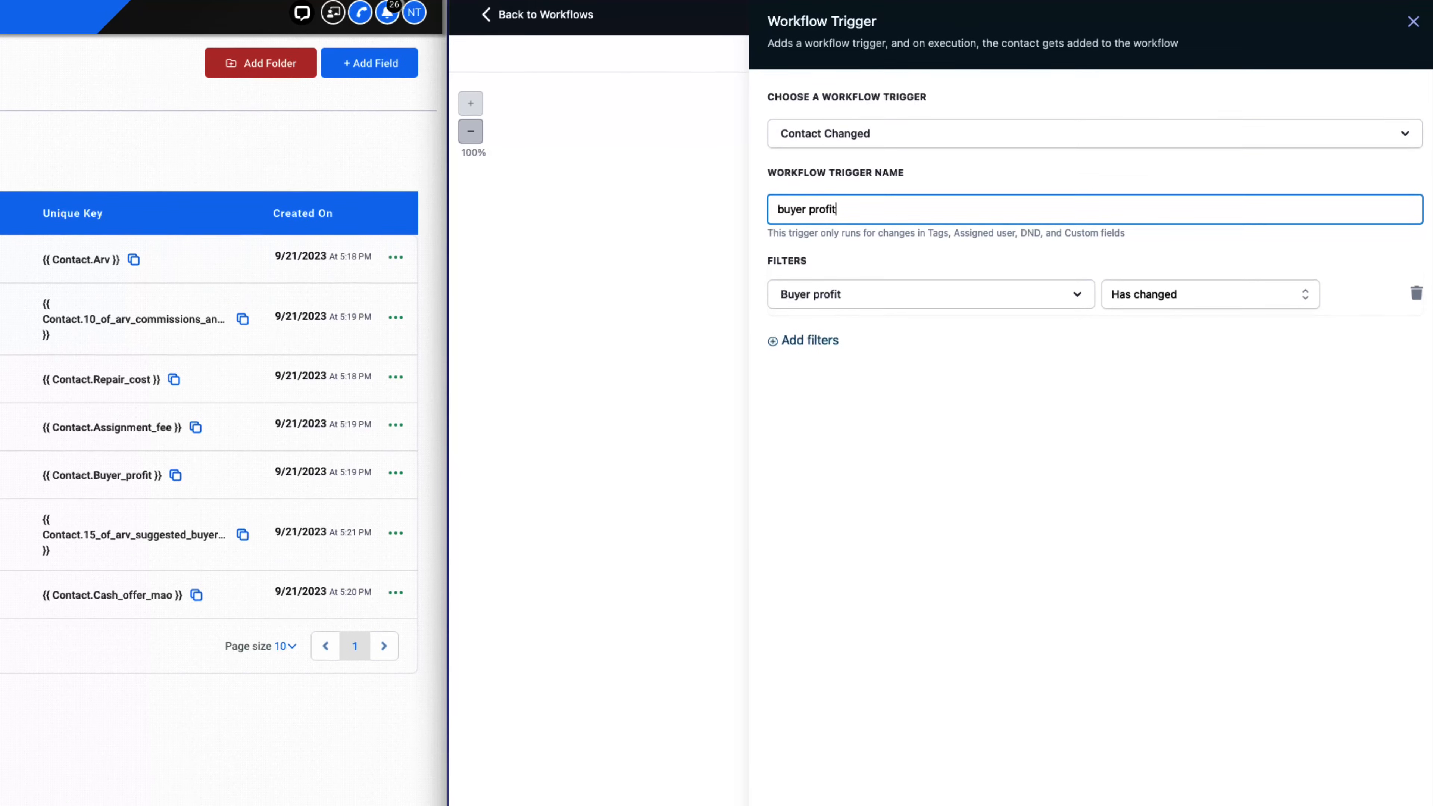
{"action": "left_click", "coordinate": [1377, 801]}
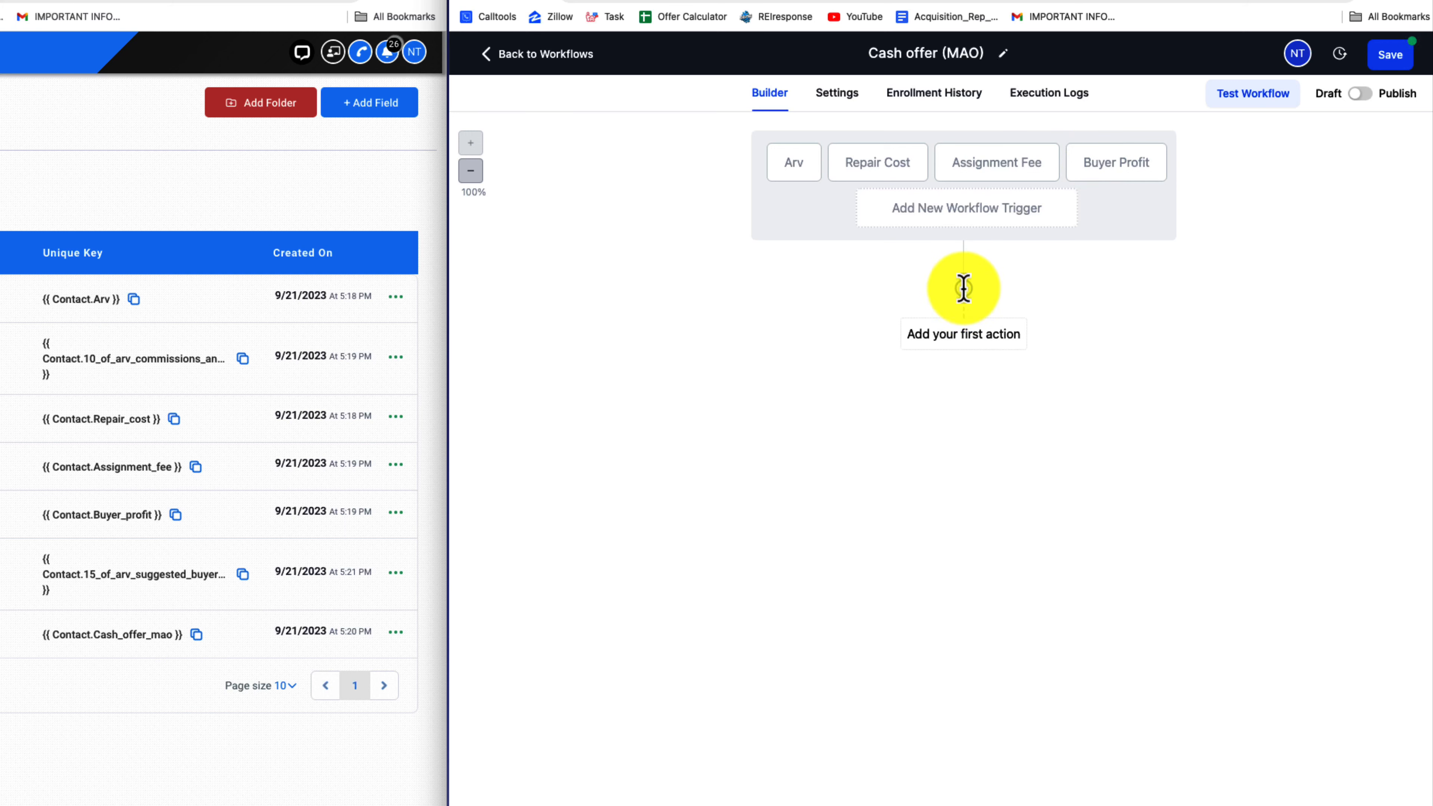
Add a Math Operation as the workflow's first action and base it on the ARV field
{"action": "left_click", "coordinate": [963, 289]}
{"action": "type", "text": "math"}
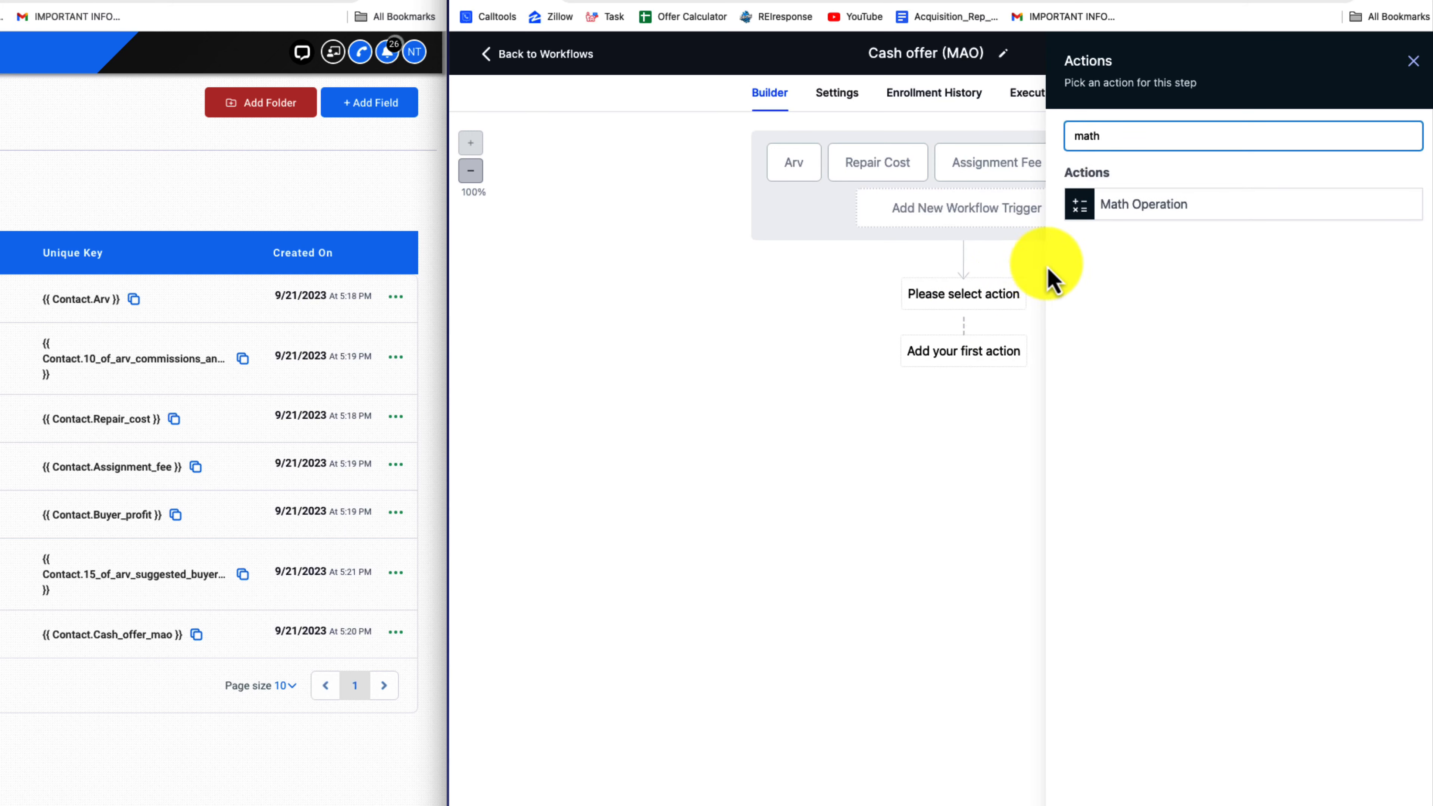
{"action": "left_click", "coordinate": [1123, 204]}
{"action": "left_click", "coordinate": [1135, 235]}
{"action": "type", "text": "a"}
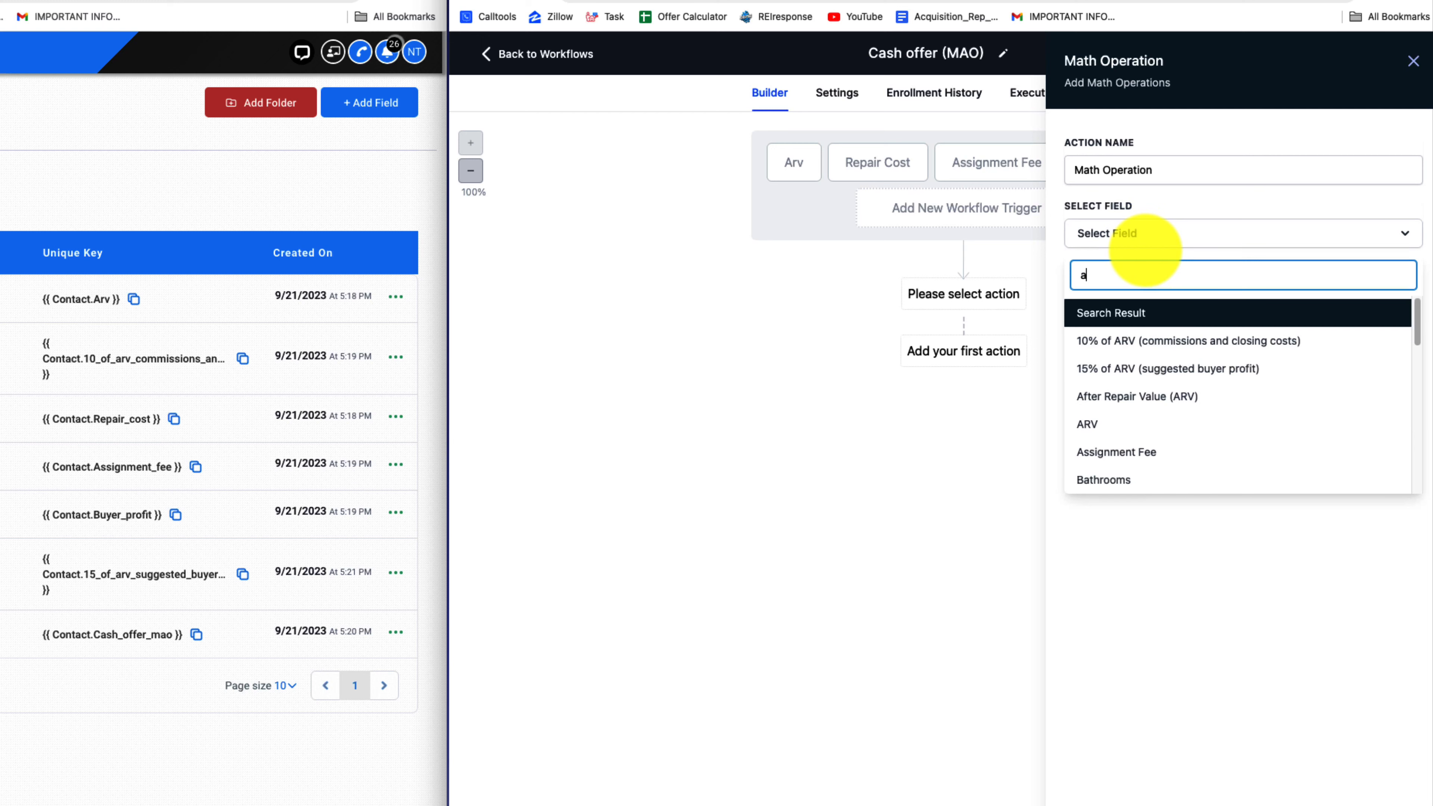
{"action": "type", "text": "rv"}
{"action": "left_click", "coordinate": [1137, 424]}
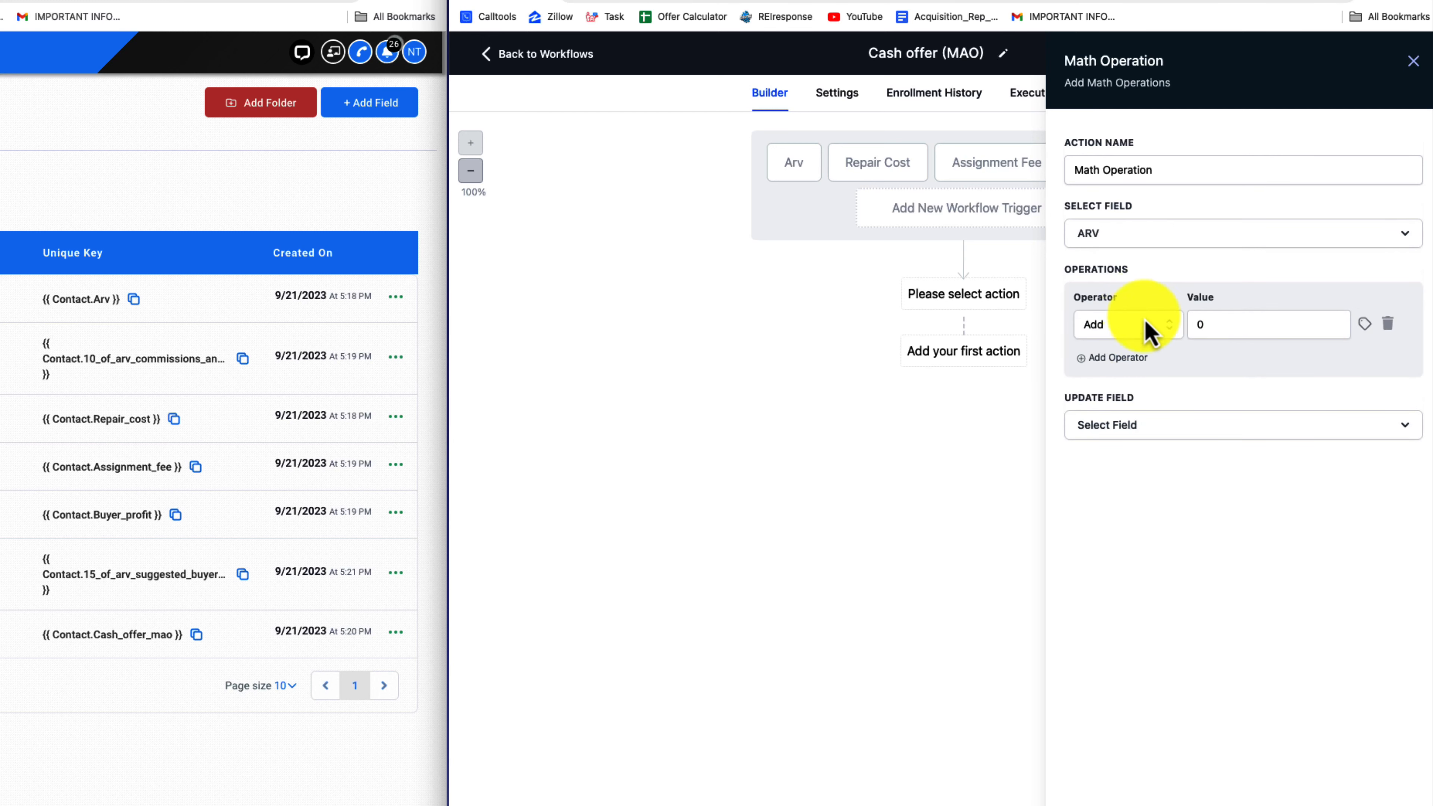
Set the first operation to Subtract the contact custom field 10% Of ARV (Commissions And Closing Costs)
{"action": "left_click", "coordinate": [1146, 331]}
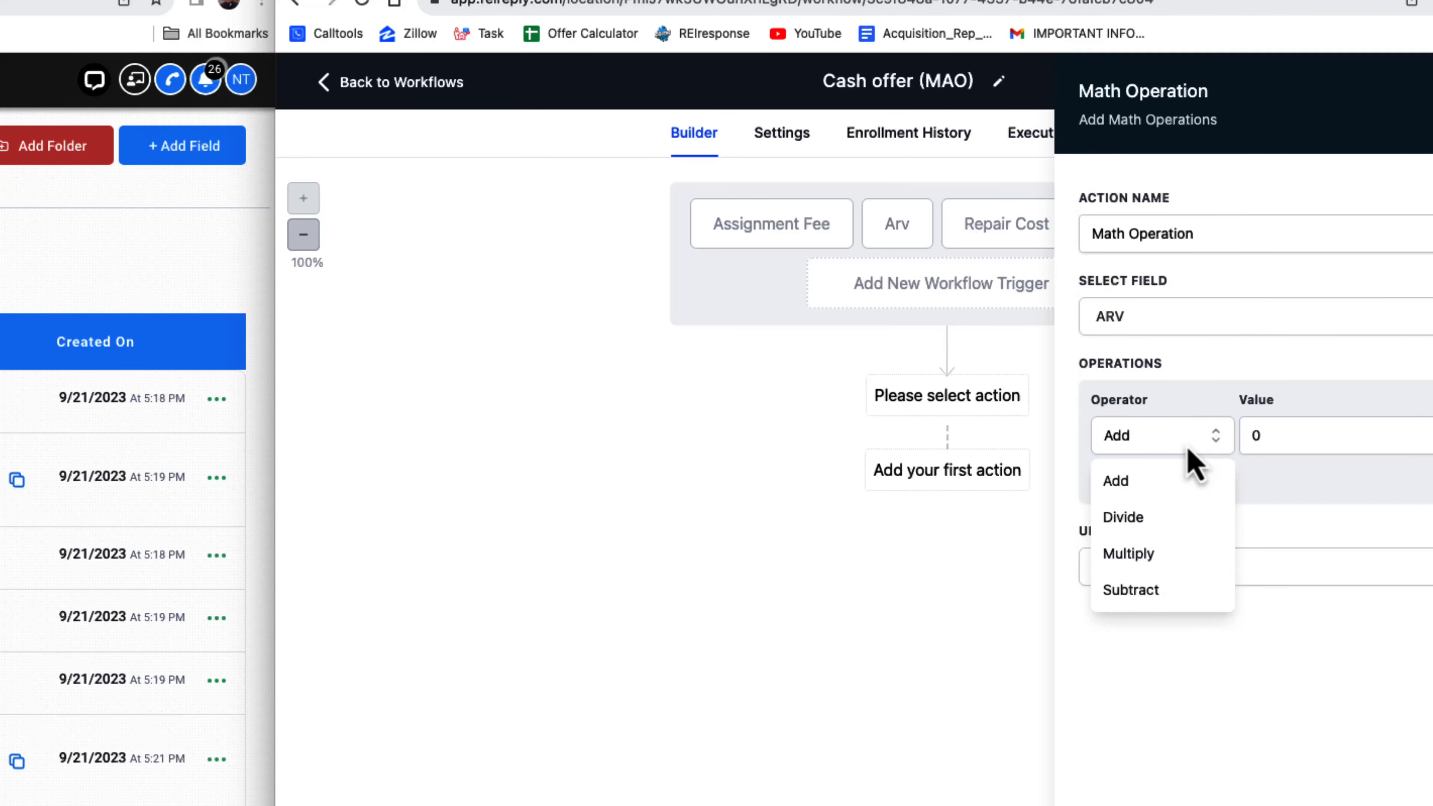
{"action": "left_click", "coordinate": [1149, 439]}
{"action": "left_click", "coordinate": [1231, 334]}
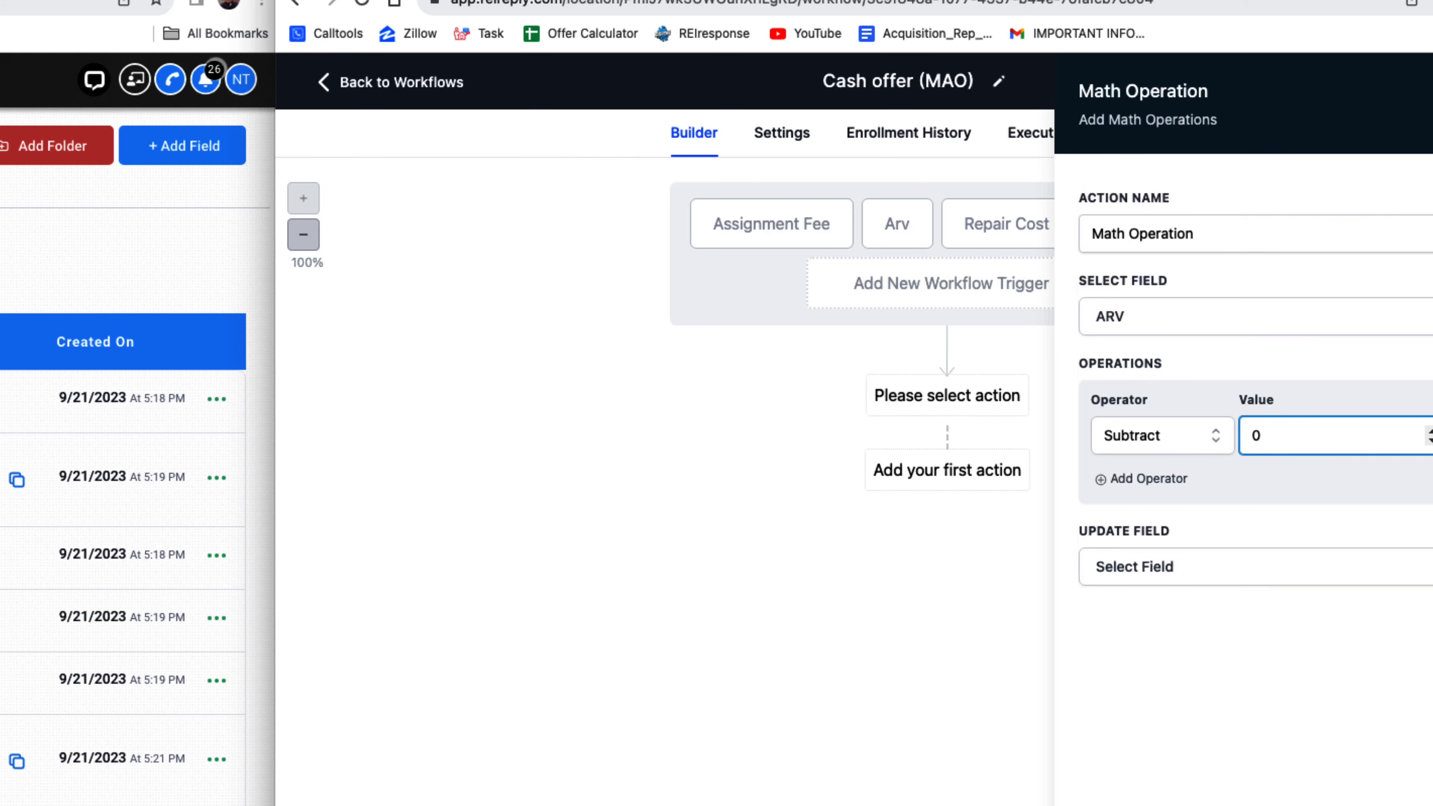
{"action": "key", "text": "BackSpace"}
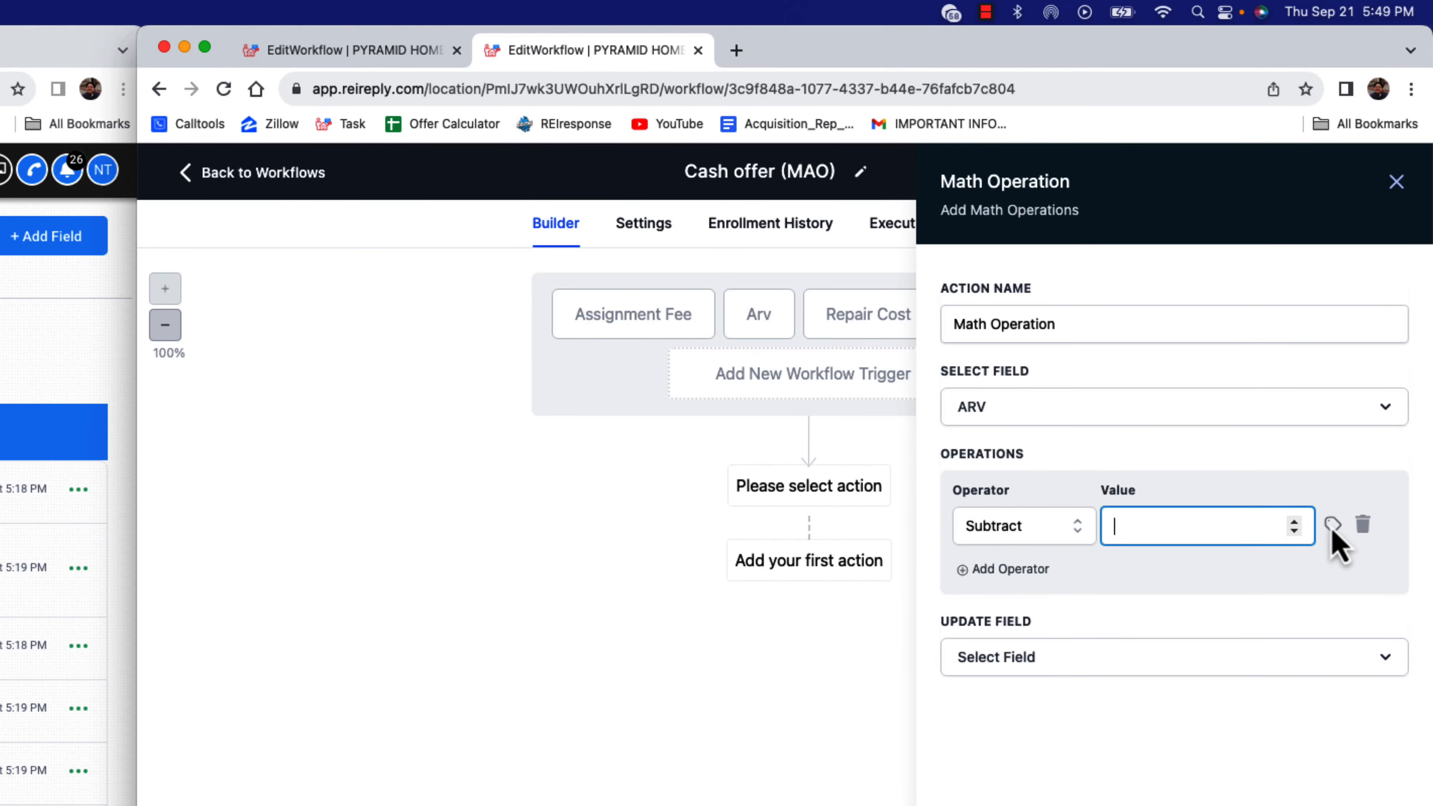
{"action": "left_click", "coordinate": [1332, 525]}
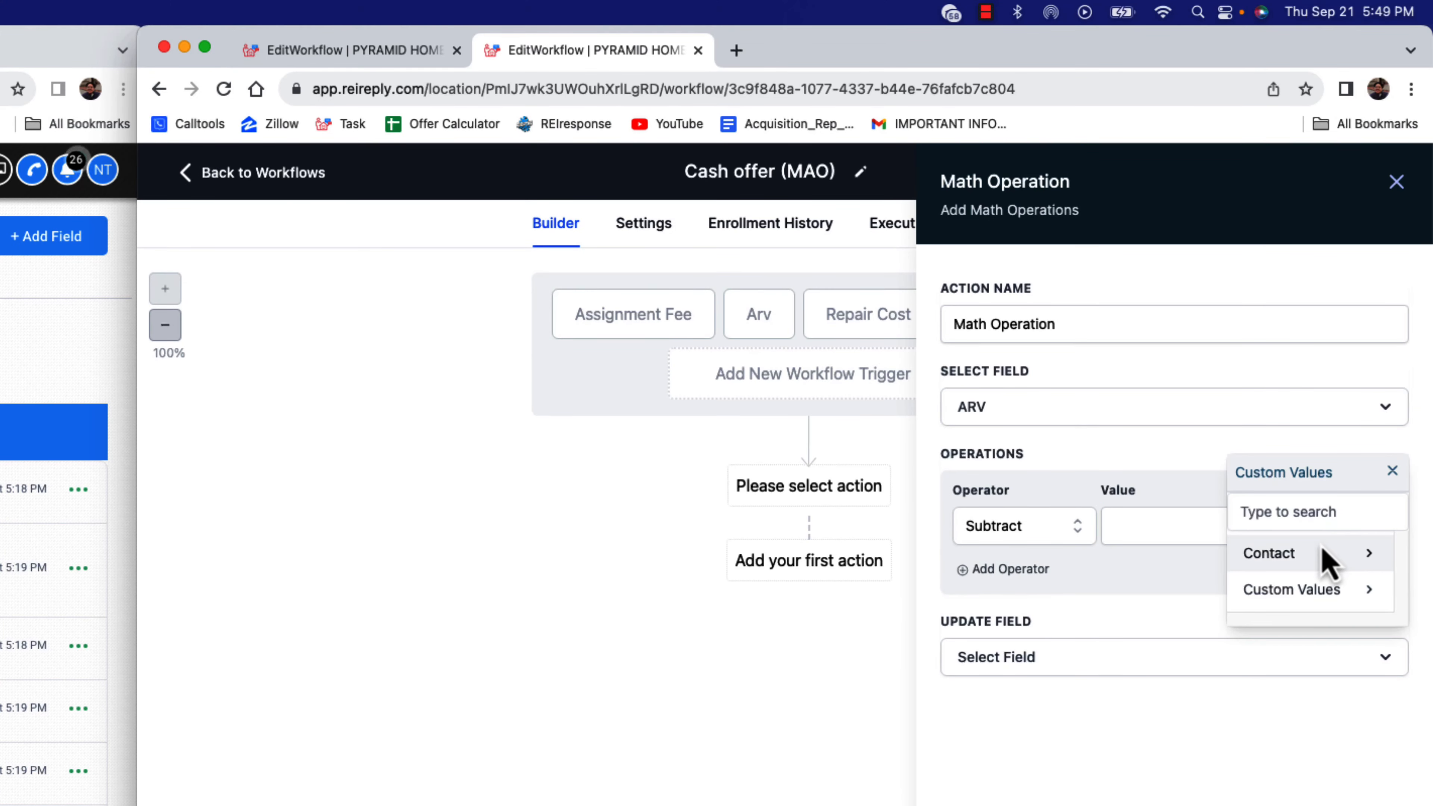
{"action": "left_click", "coordinate": [1331, 556]}
{"action": "left_click", "coordinate": [1348, 553]}
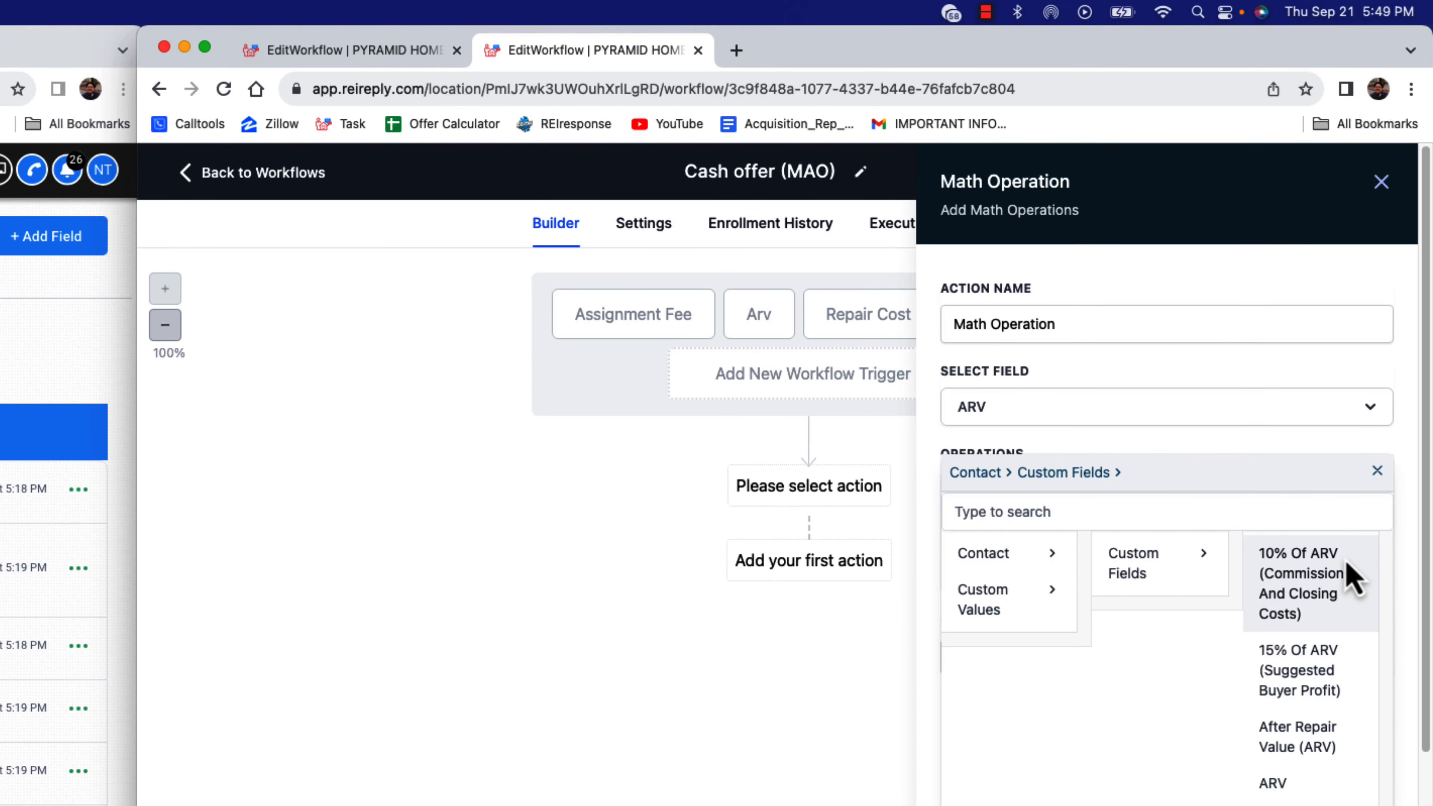
{"action": "left_click", "coordinate": [1335, 607]}
Add a second operator that subtracts the contact custom field Repair Cost
{"action": "left_click", "coordinate": [1020, 572]}
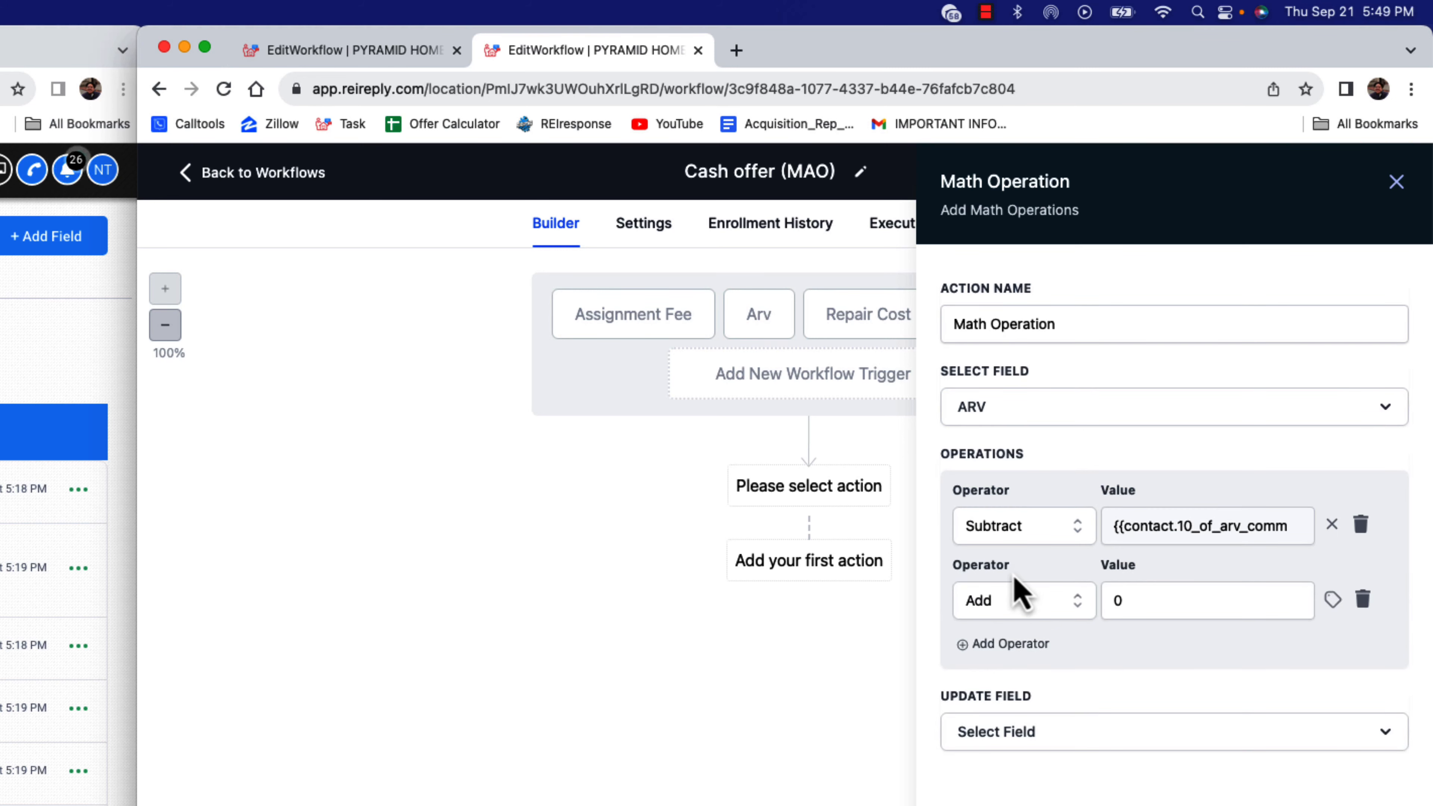
{"action": "left_click", "coordinate": [1014, 600]}
{"action": "left_click", "coordinate": [1015, 755]}
{"action": "left_click", "coordinate": [1295, 601]}
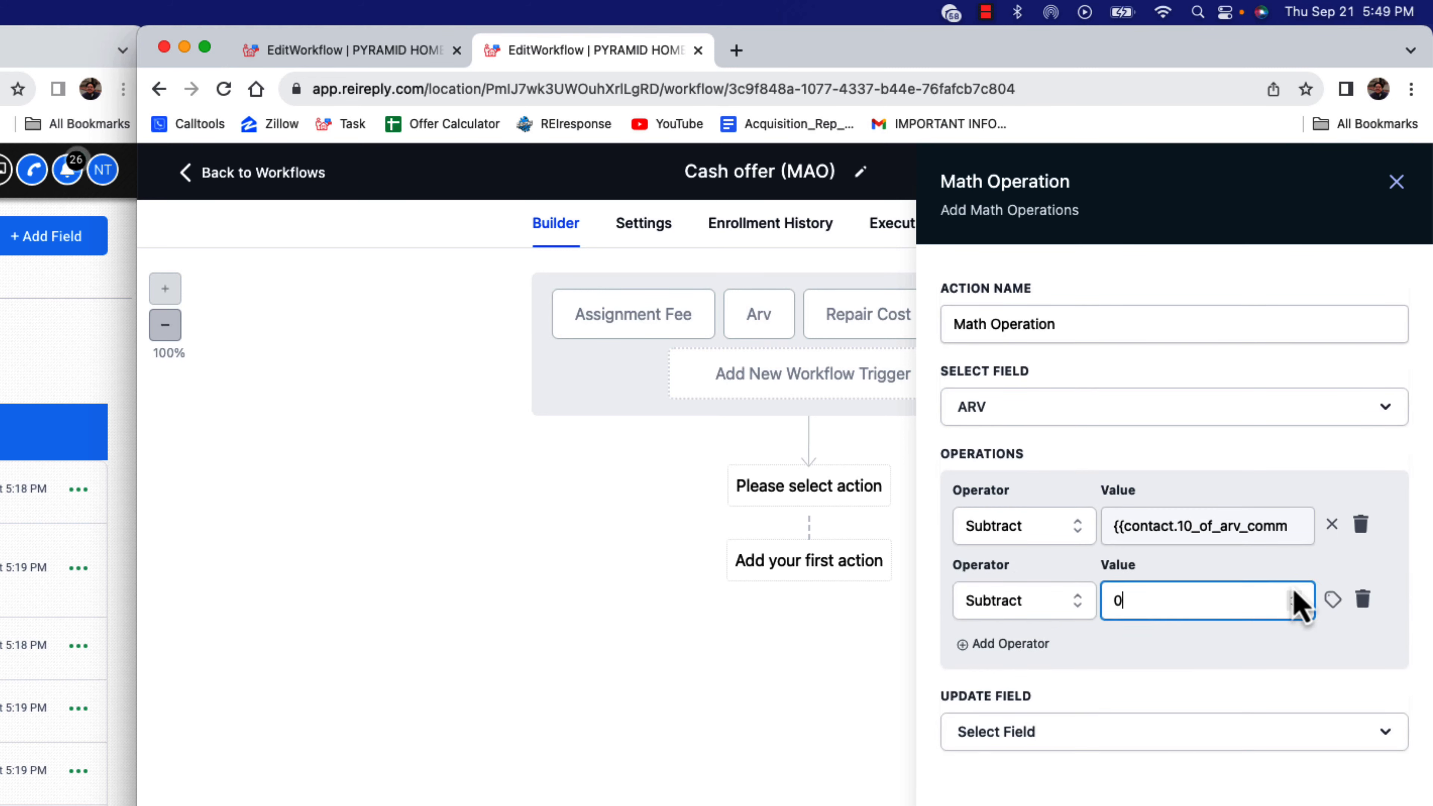
{"action": "left_click", "coordinate": [1331, 599]}
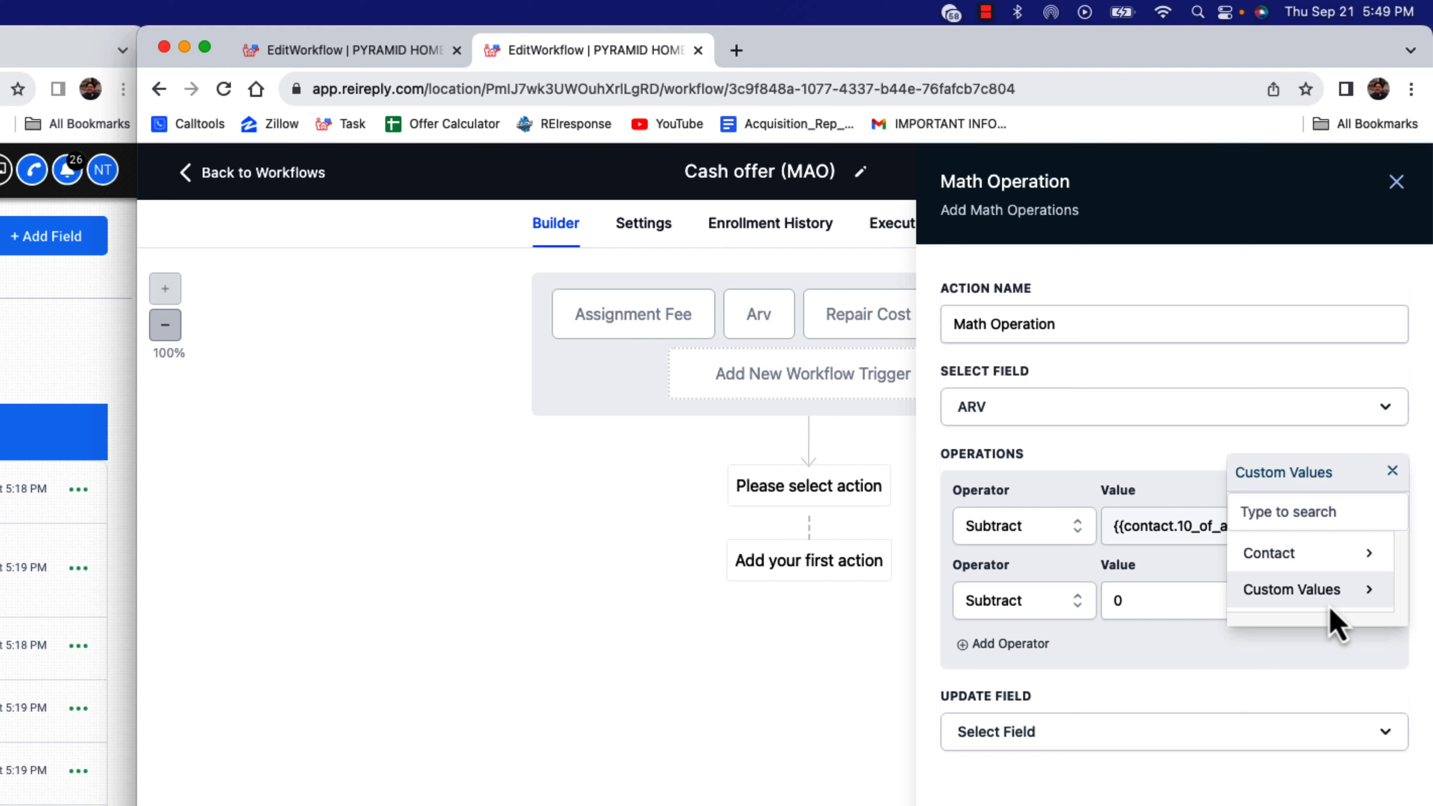
{"action": "left_click", "coordinate": [1310, 564]}
{"action": "left_click", "coordinate": [1312, 570]}
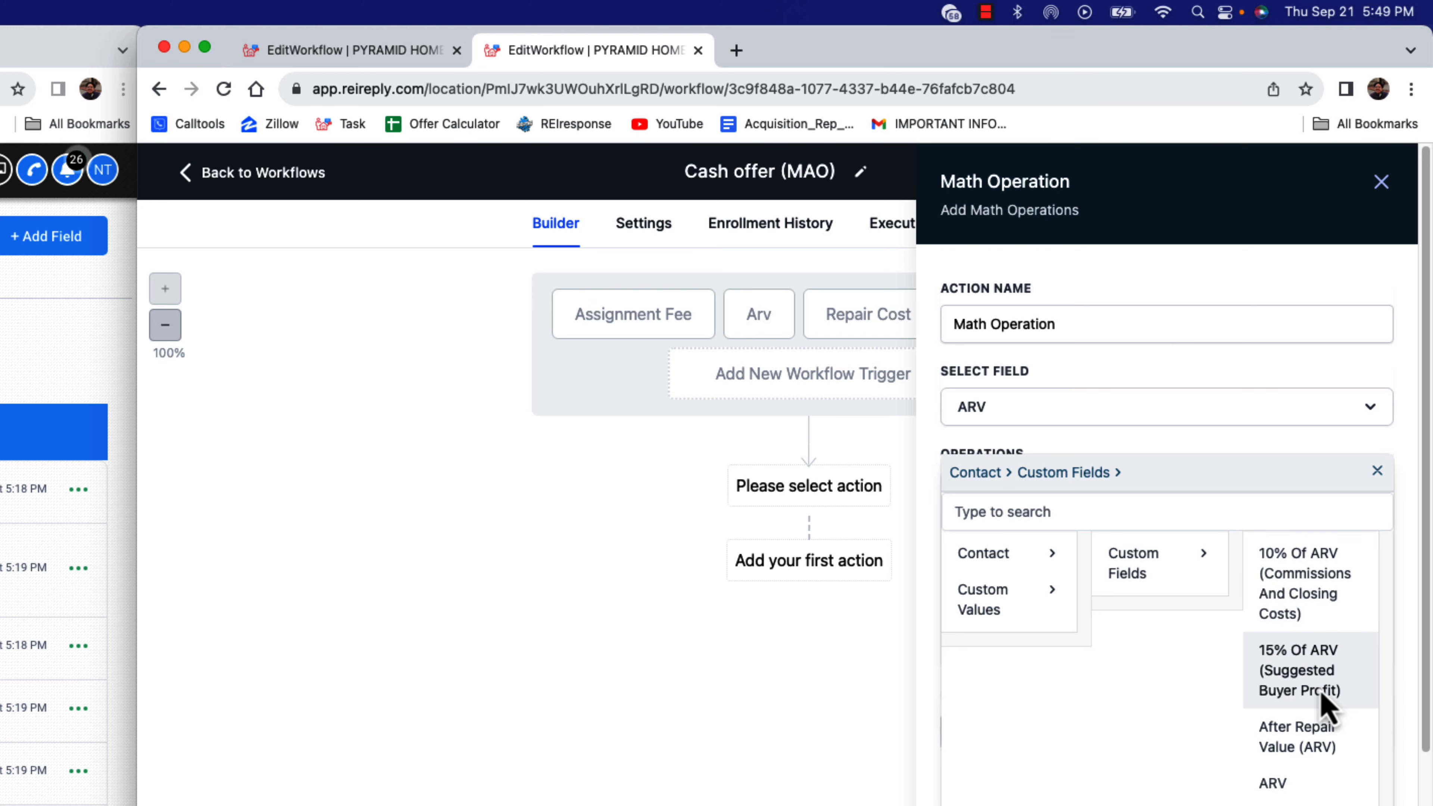
{"action": "scroll", "coordinate": [1322, 705], "scroll_direction": "down", "scroll_amount": 2}
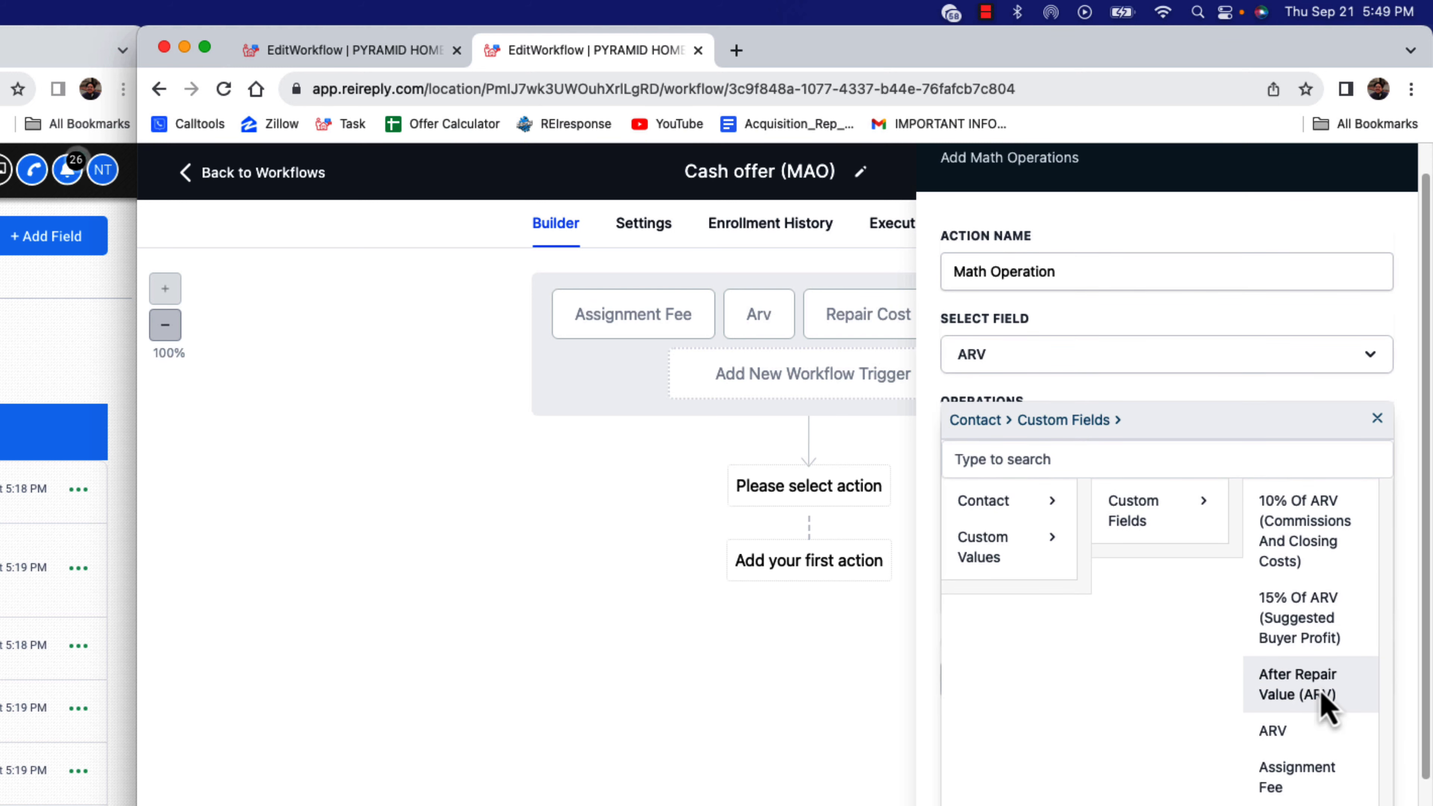
{"action": "scroll", "coordinate": [1323, 705], "scroll_direction": "down", "scroll_amount": 15}
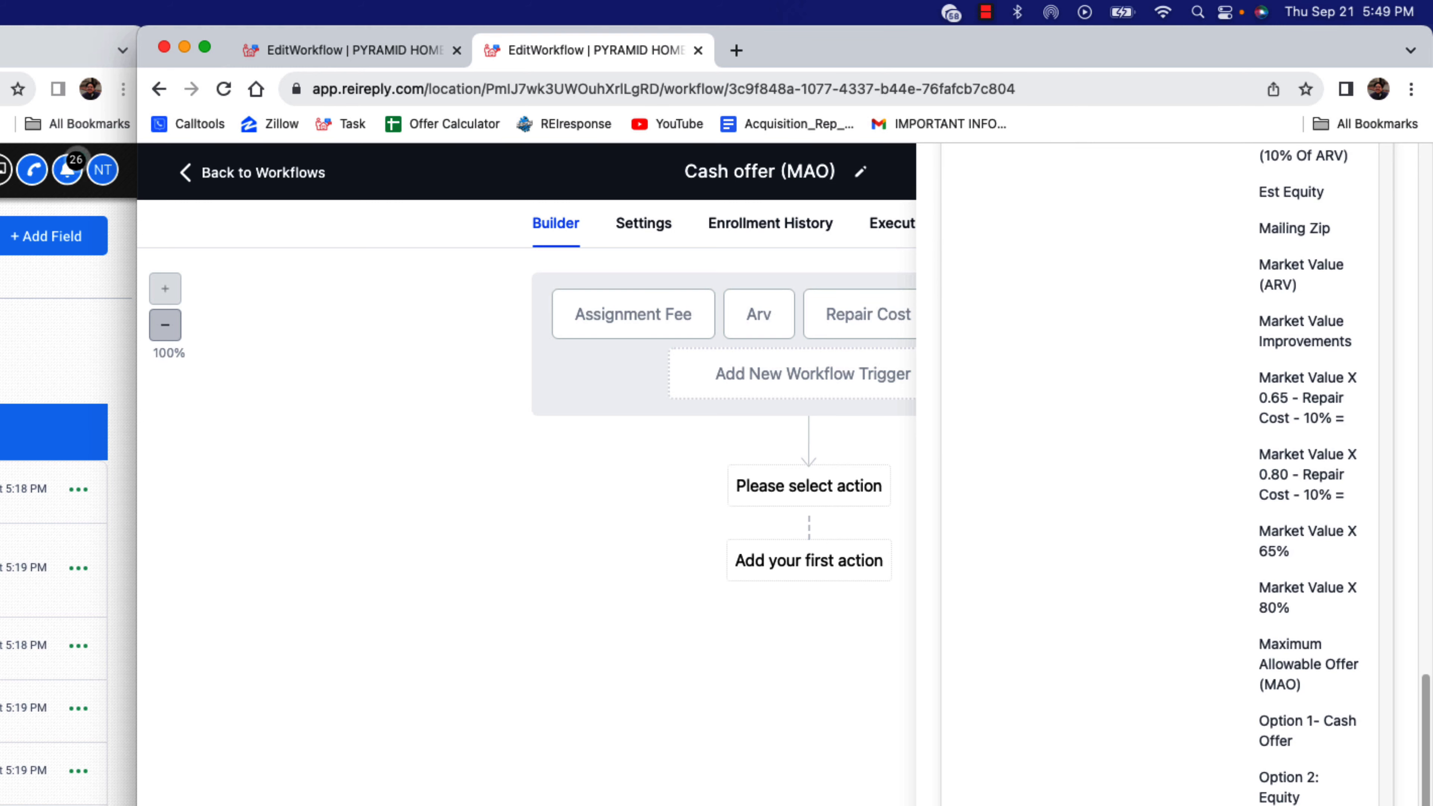
{"action": "left_click", "coordinate": [1289, 802]}
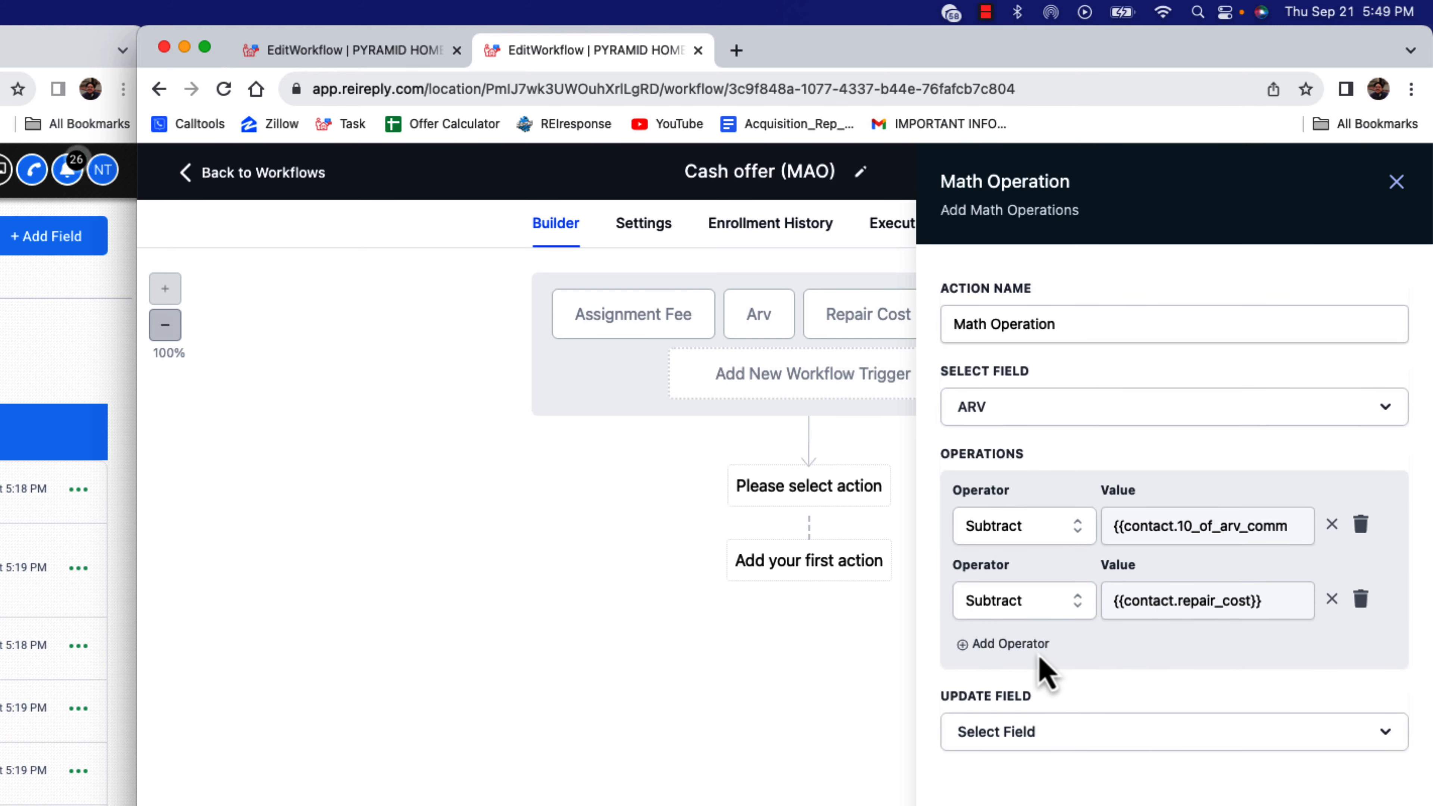
Add a third operator that subtracts the contact custom field Assignment Fee
{"action": "left_click", "coordinate": [1010, 644]}
{"action": "left_click", "coordinate": [1038, 683]}
{"action": "left_click", "coordinate": [1009, 804]}
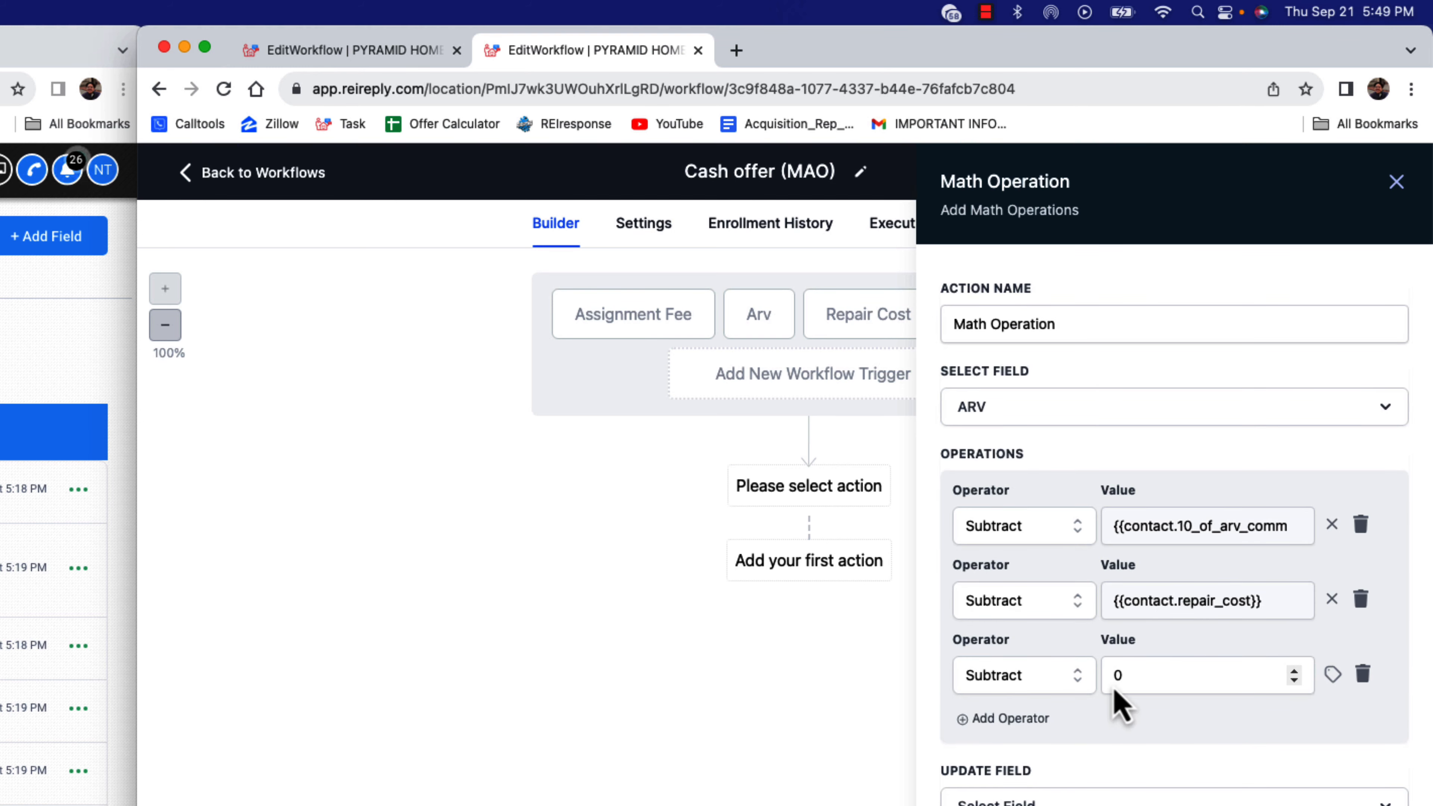
{"action": "left_click", "coordinate": [1332, 675]}
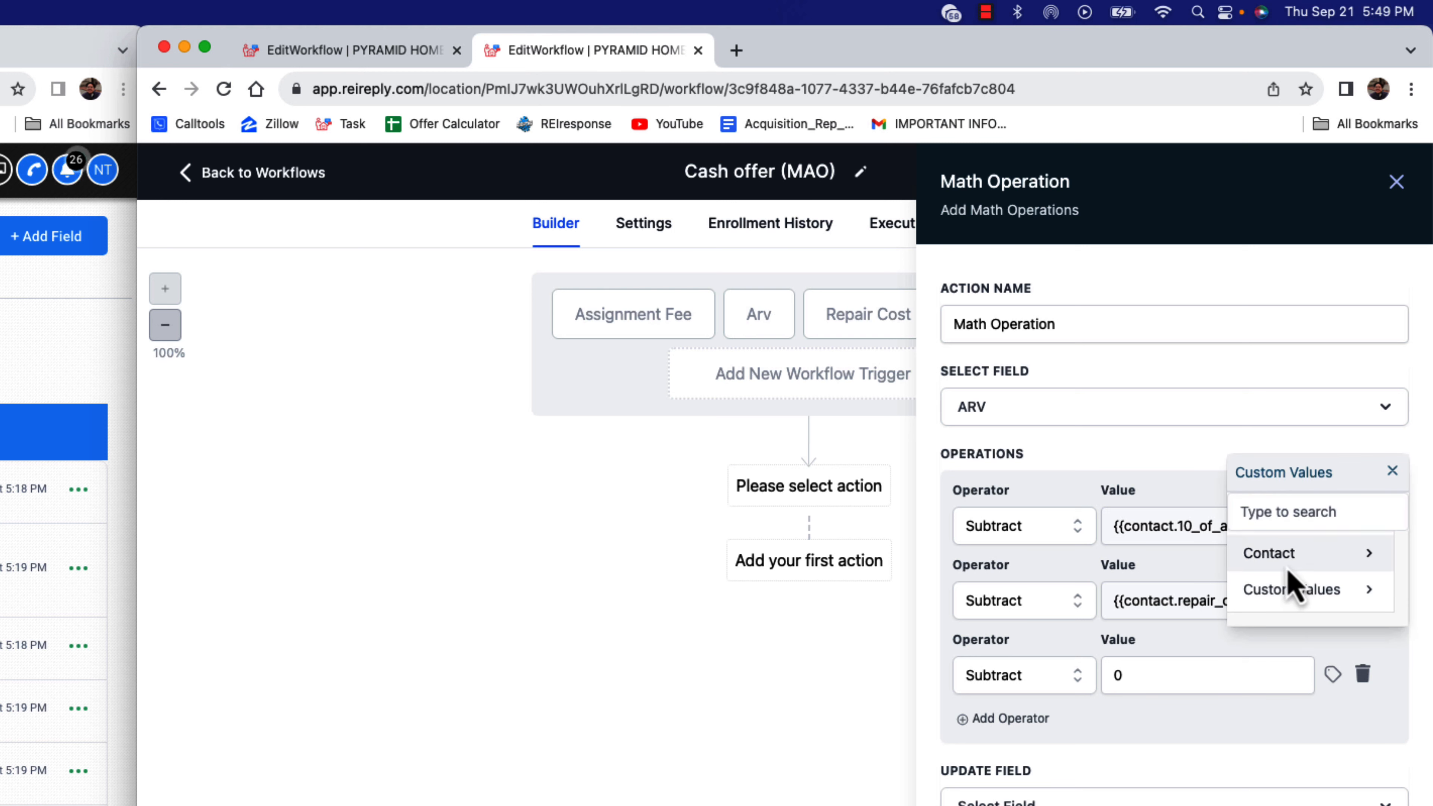
{"action": "left_click", "coordinate": [1272, 564]}
{"action": "left_click", "coordinate": [1327, 569]}
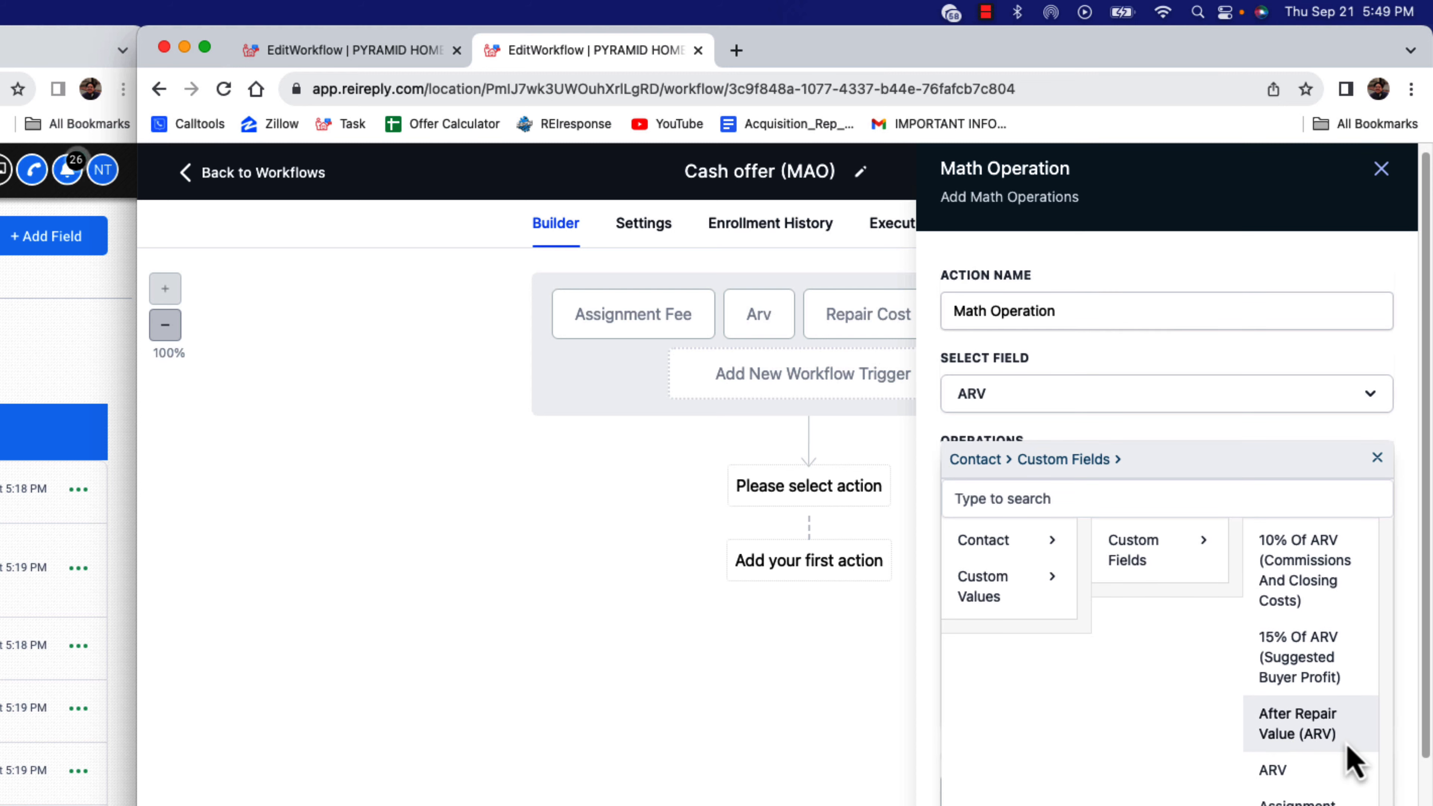
{"action": "scroll", "coordinate": [1348, 762], "scroll_direction": "down", "scroll_amount": 2}
{"action": "left_click", "coordinate": [1330, 763]}
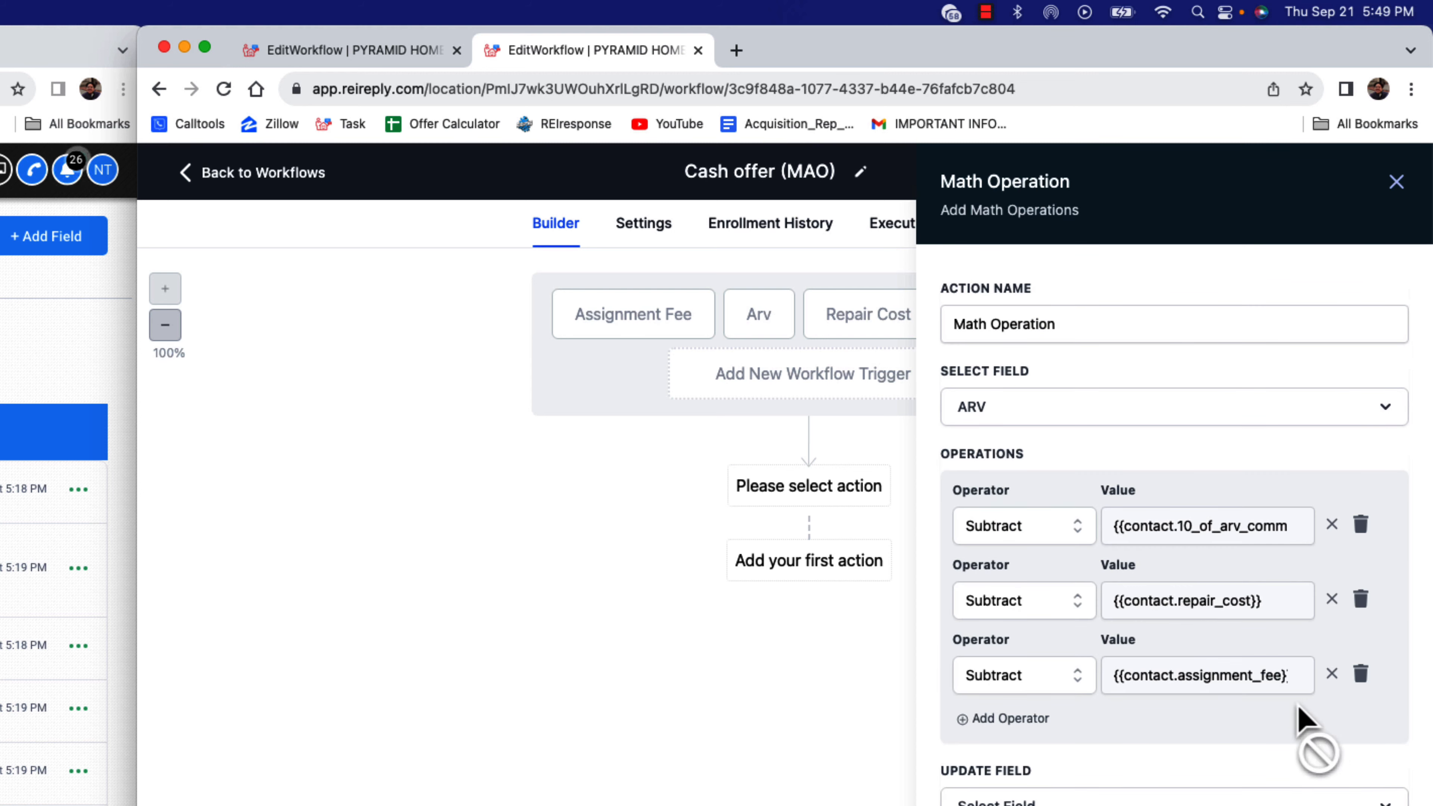
Add a fourth operator that subtracts the contact custom field Buyer Profit
{"action": "left_click", "coordinate": [1039, 723]}
{"action": "left_click", "coordinate": [1028, 759]}
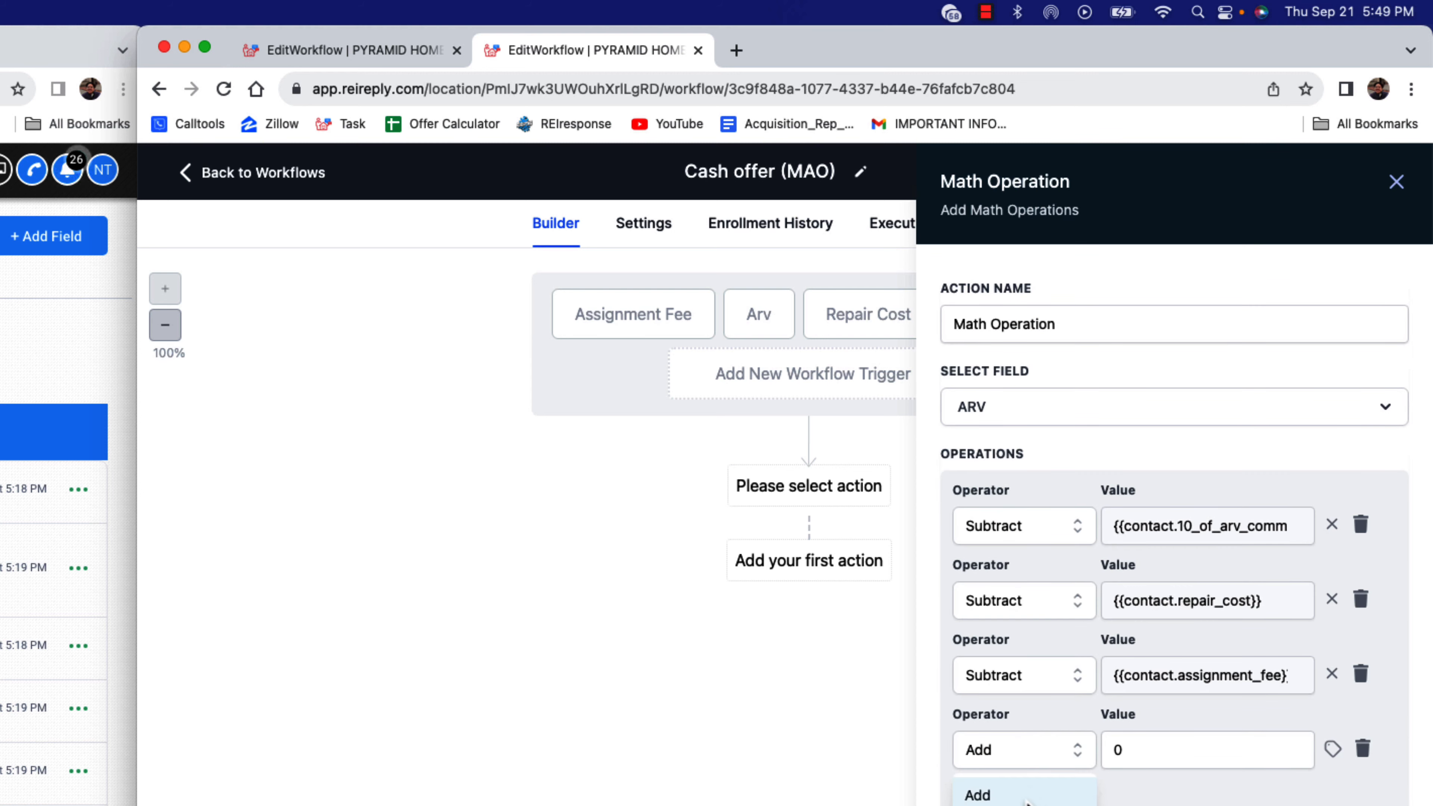
{"action": "left_click", "coordinate": [1028, 805]}
{"action": "left_click", "coordinate": [1179, 762]}
{"action": "left_click", "coordinate": [1331, 748]}
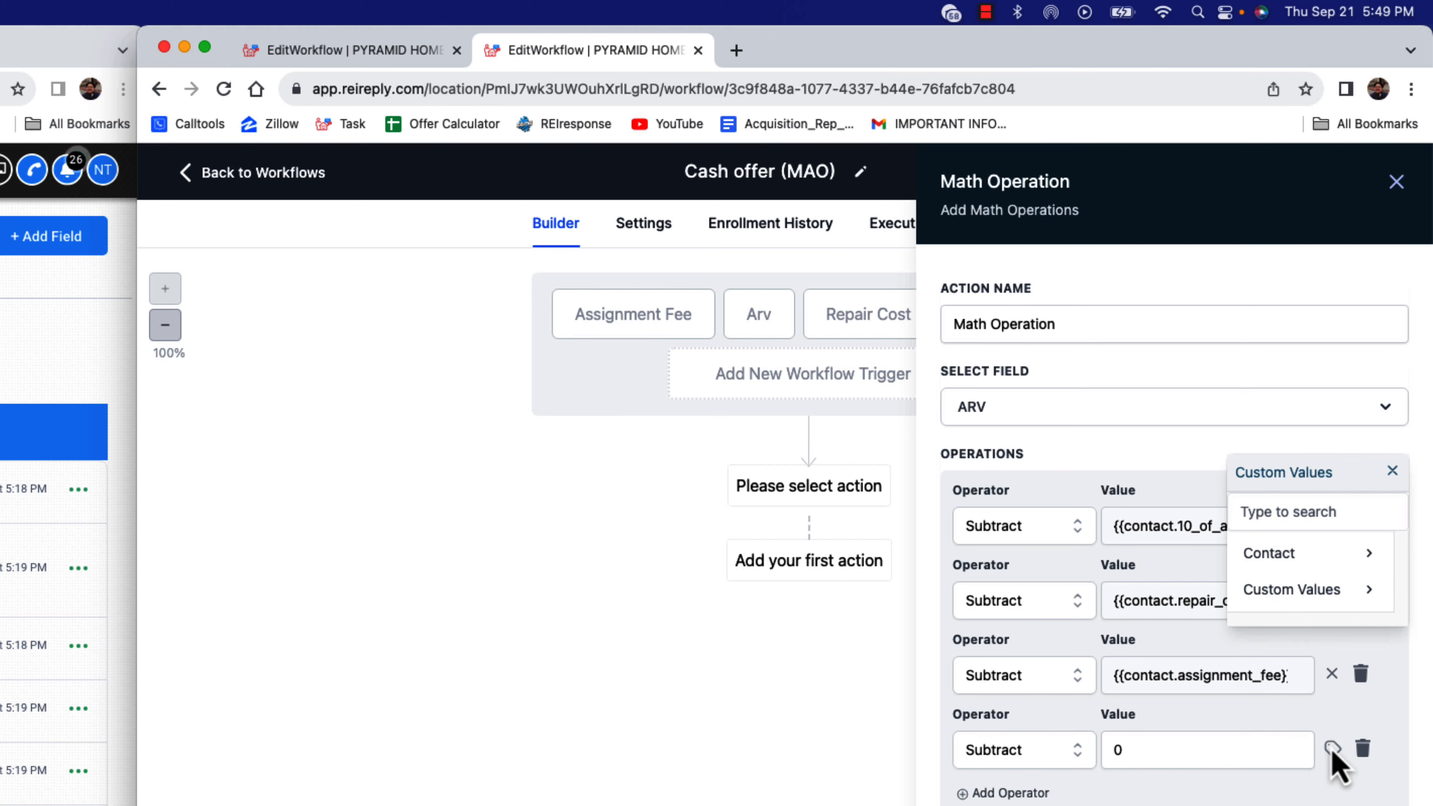
{"action": "left_click", "coordinate": [1343, 556]}
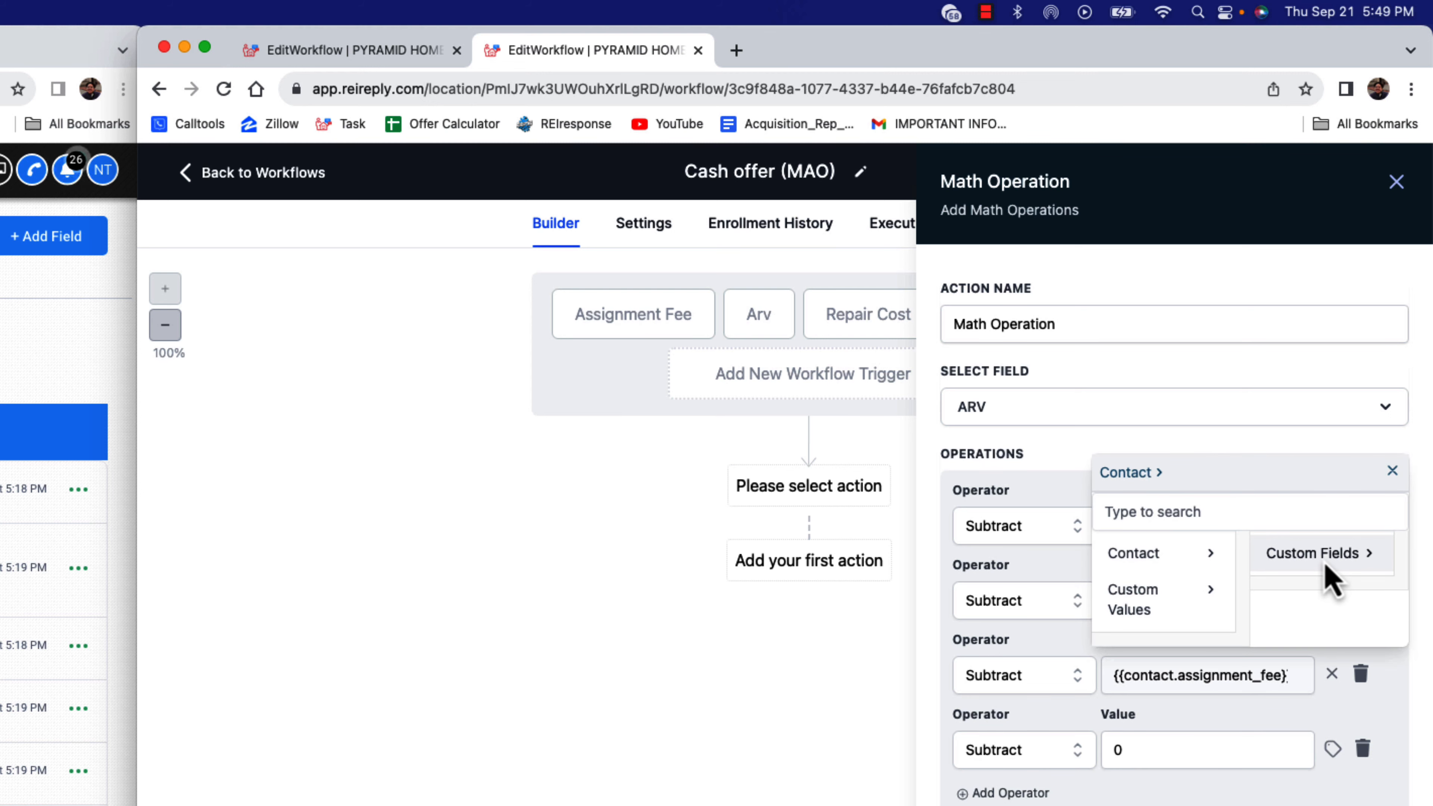
{"action": "left_click", "coordinate": [1362, 553]}
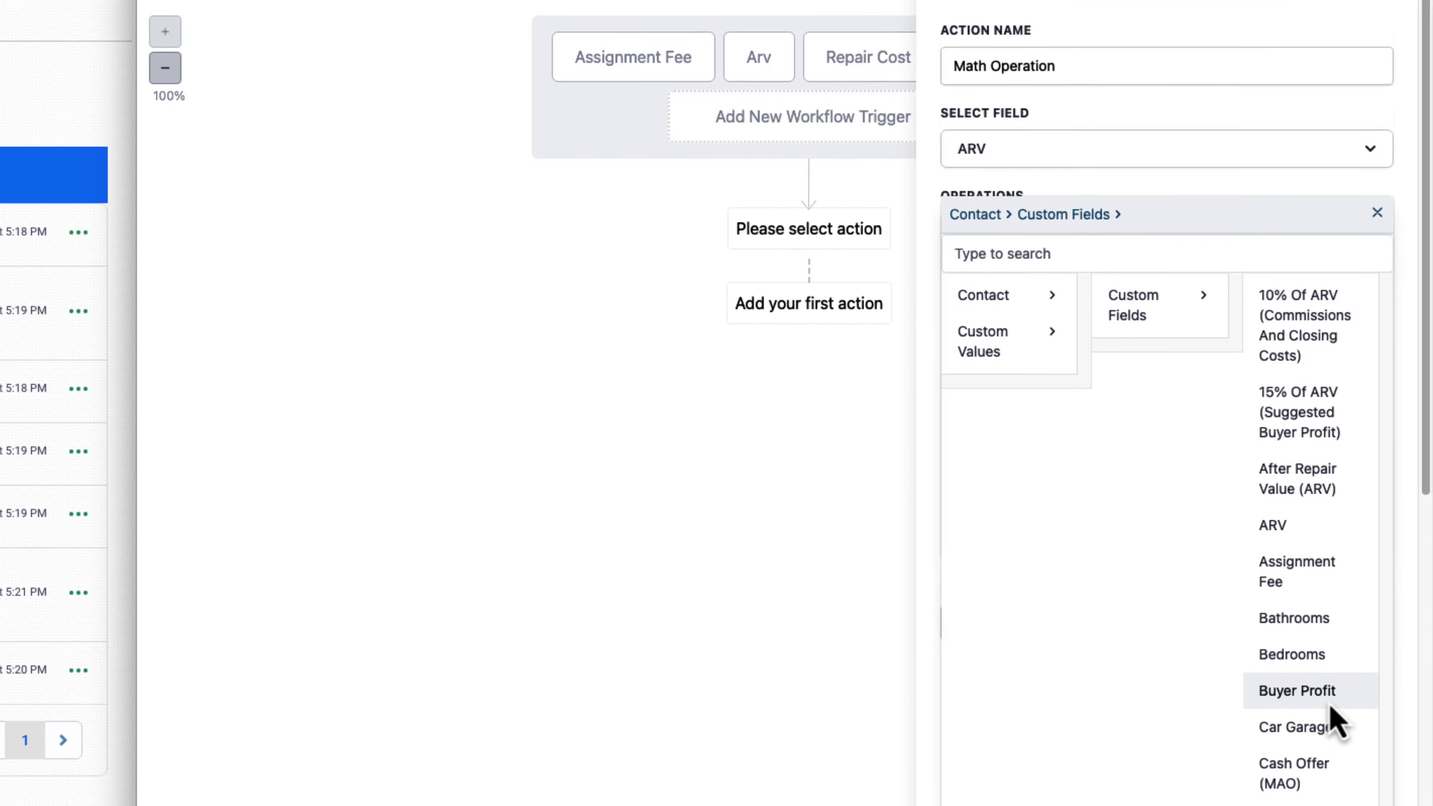
{"action": "left_click", "coordinate": [1326, 697]}
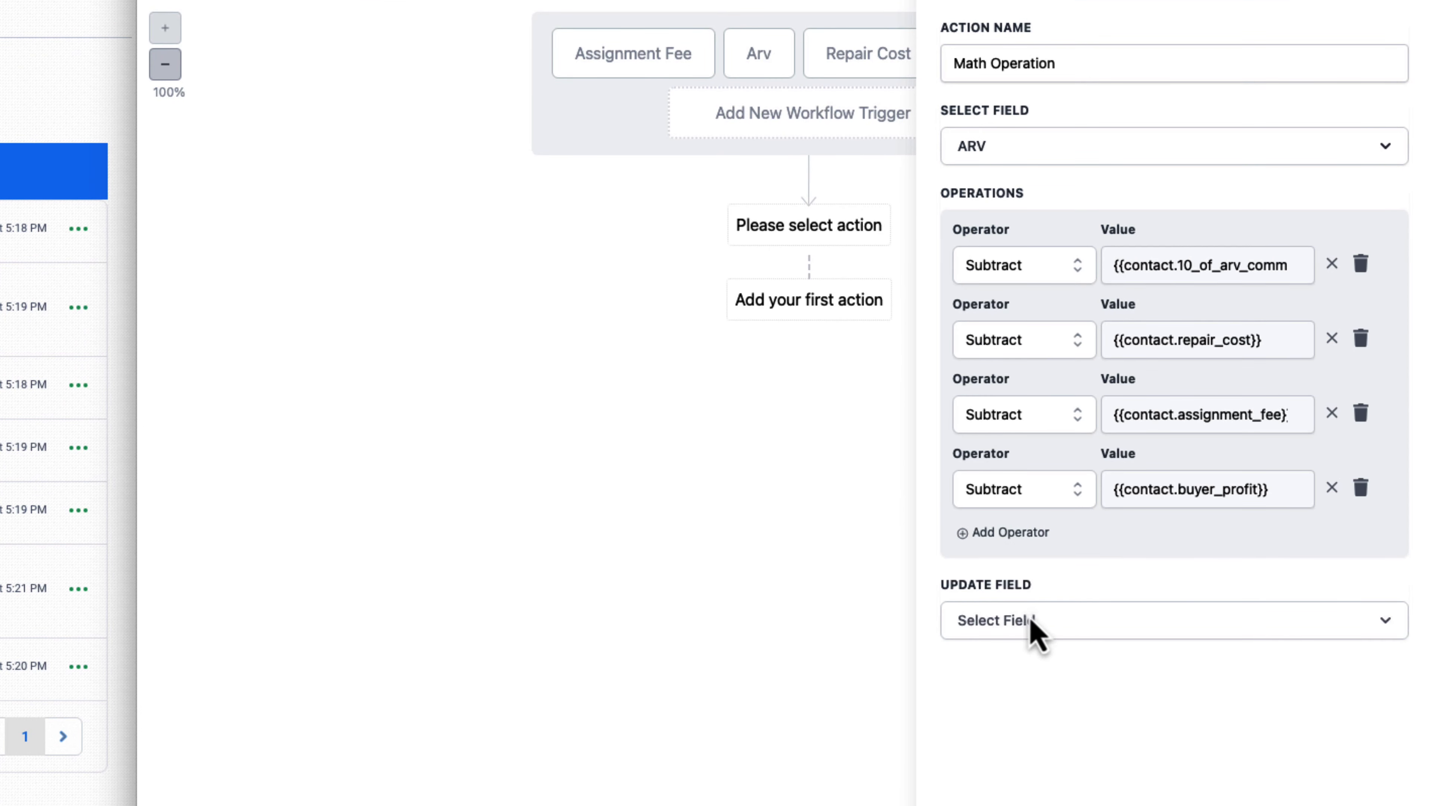
Set the field to update to Cash offer (MAO), save the action, and publish and save the workflow
{"action": "left_click", "coordinate": [1035, 632]}
{"action": "left_click", "coordinate": [1009, 712]}
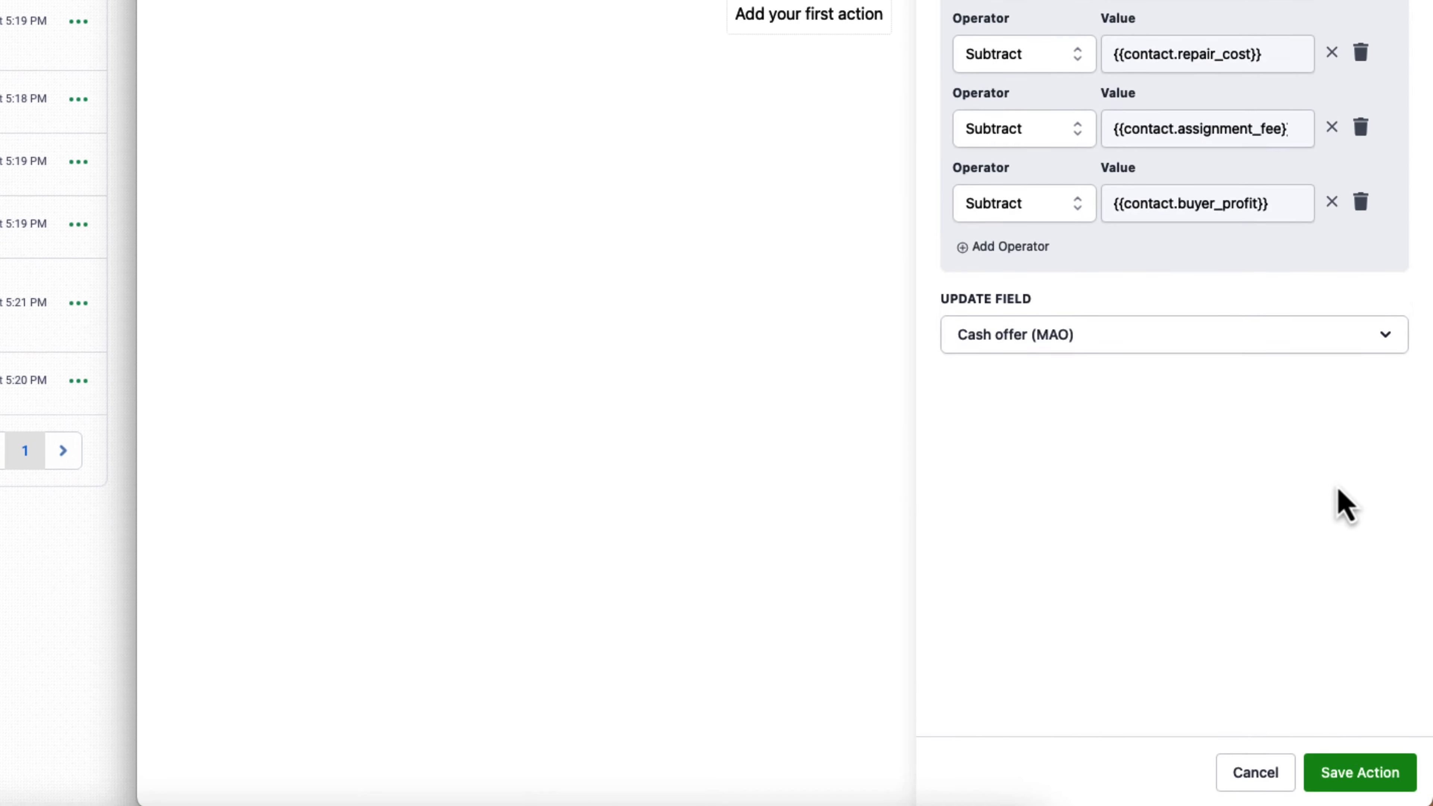
{"action": "left_click", "coordinate": [1360, 772]}
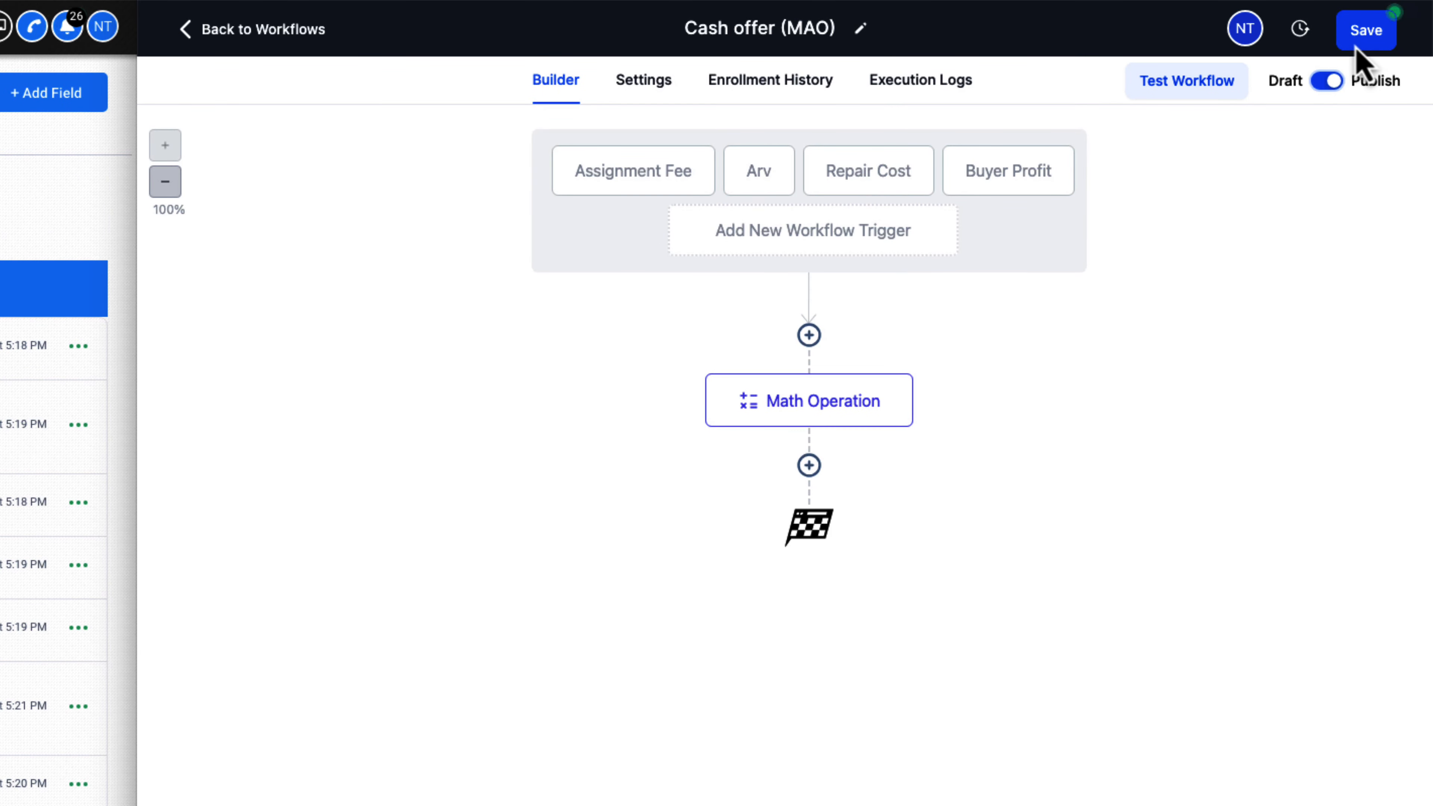
{"action": "left_click", "coordinate": [1360, 34]}
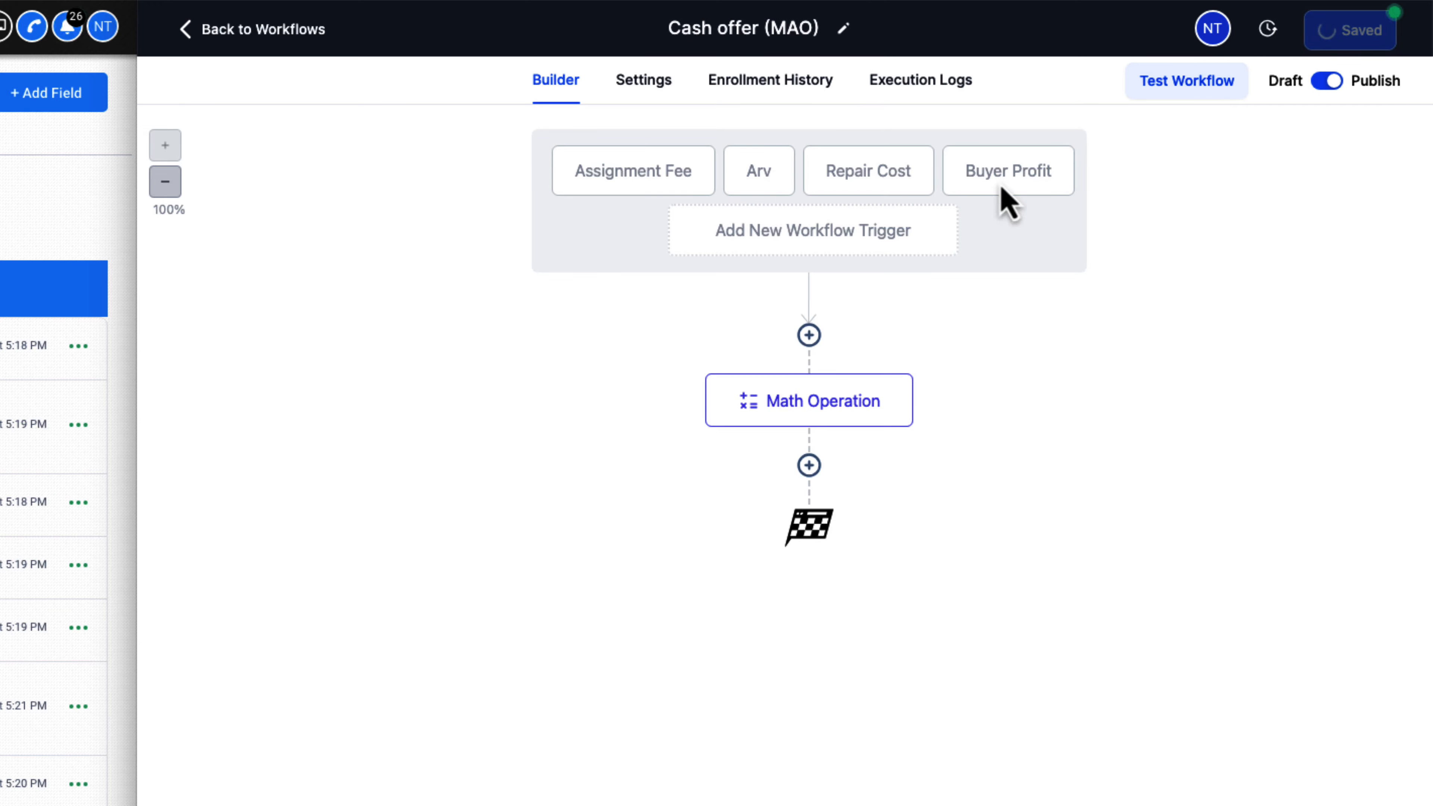
Return to the workflow list and delete the duplicate Cash offer (MAO) workflow created at 5:48 PM, confirming the deletion
{"action": "left_click", "coordinate": [288, 36]}
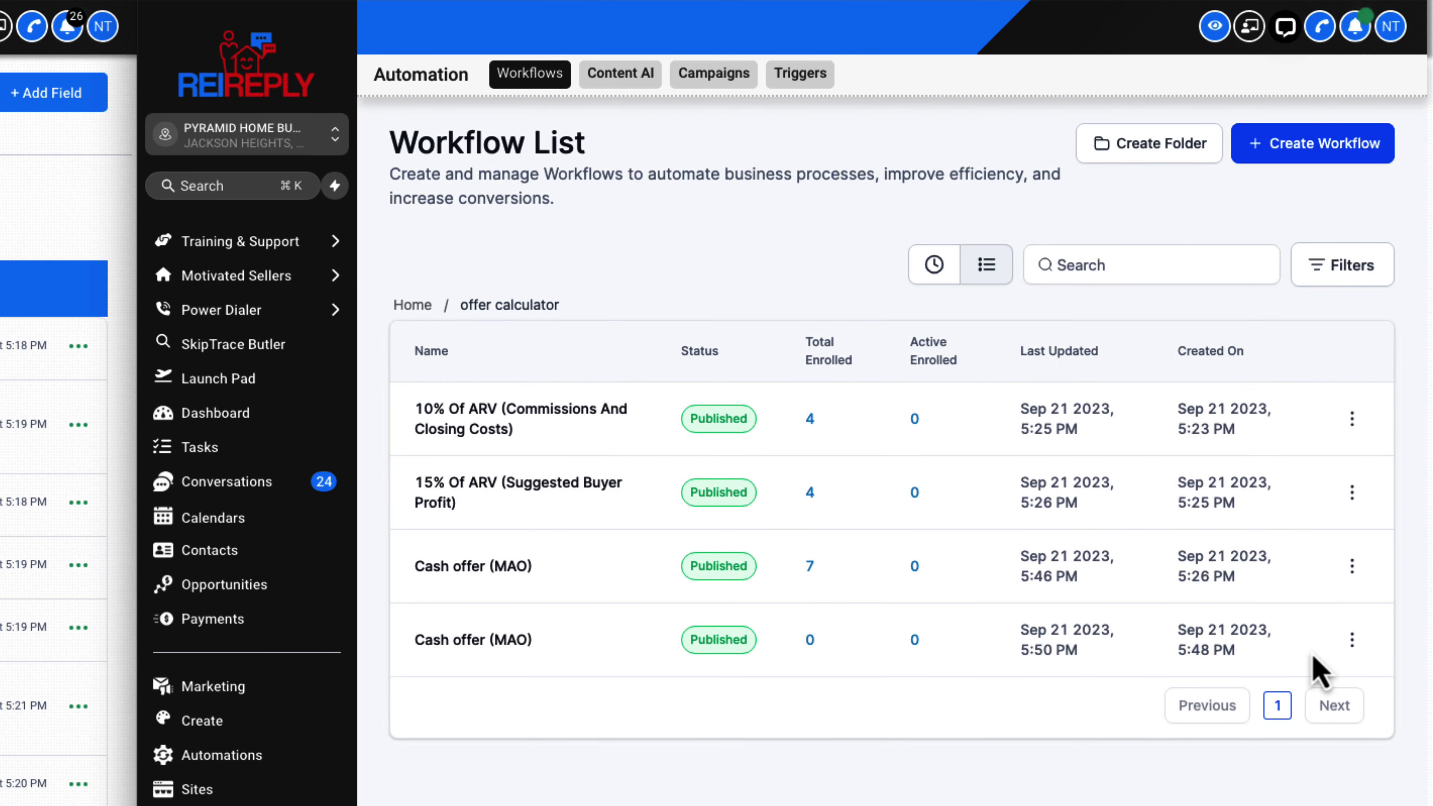
{"action": "left_click", "coordinate": [1351, 639]}
{"action": "left_click", "coordinate": [1275, 801]}
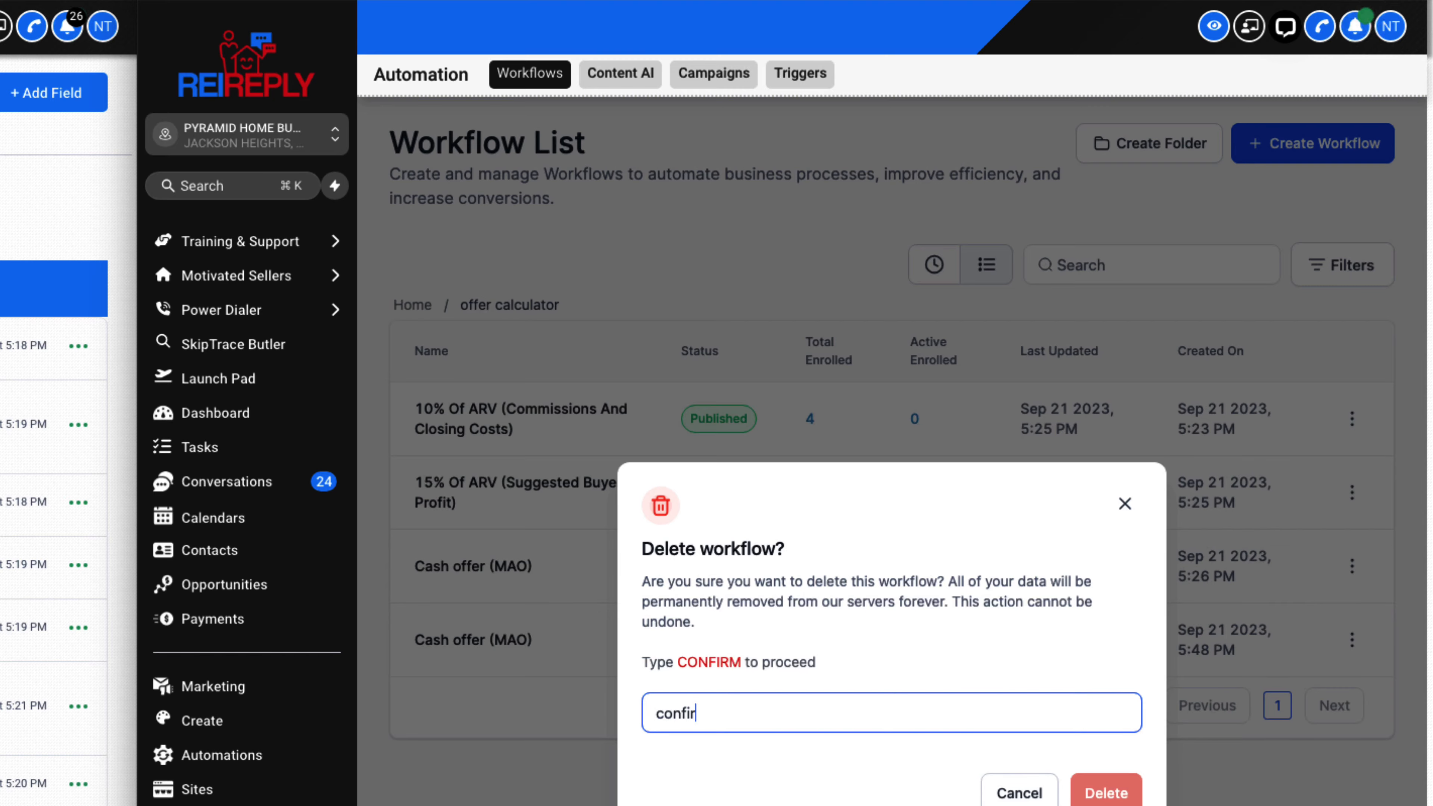
{"action": "left_click", "coordinate": [1119, 792]}
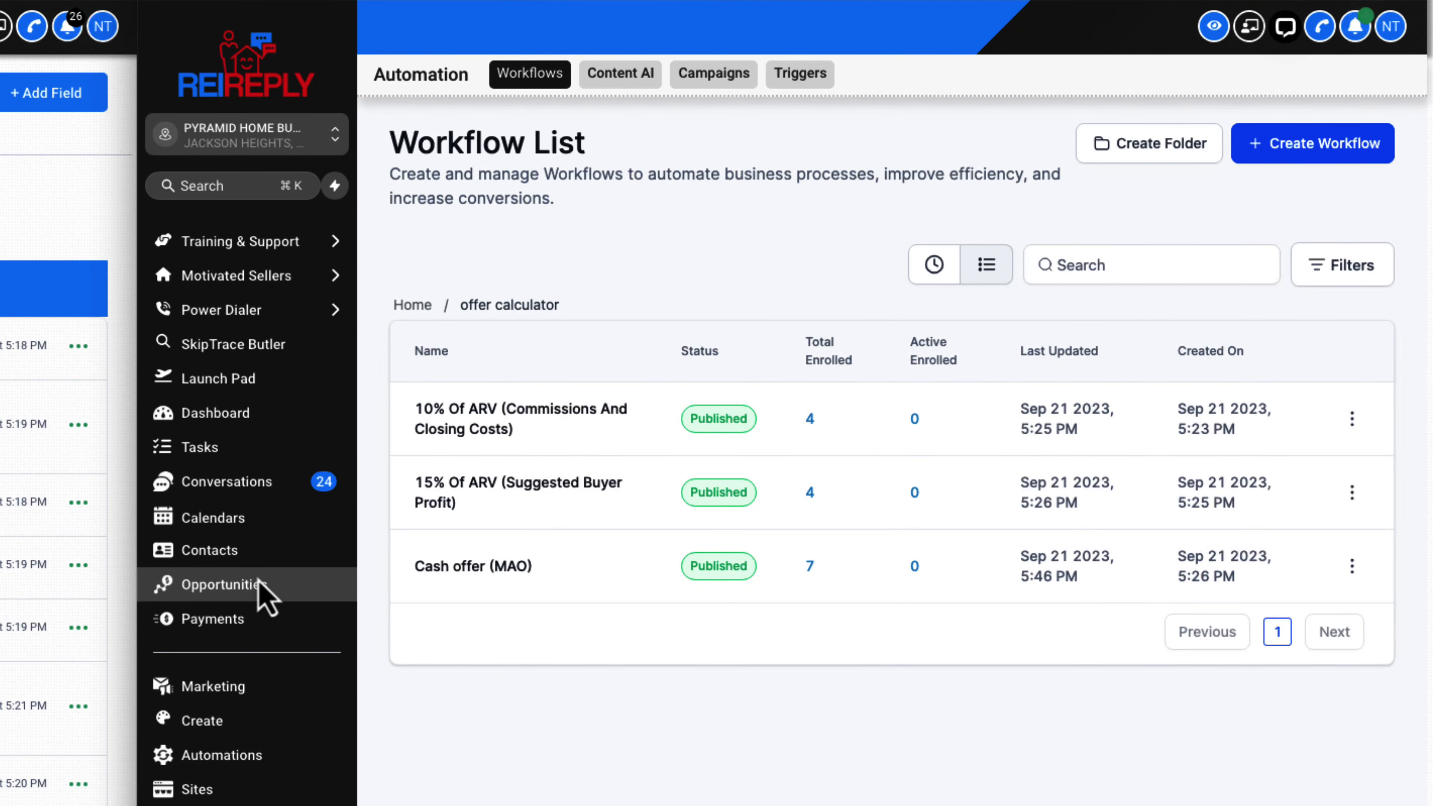
Start a new contact in the contacts list with both first name and last name set to test
{"action": "left_click", "coordinate": [249, 554]}
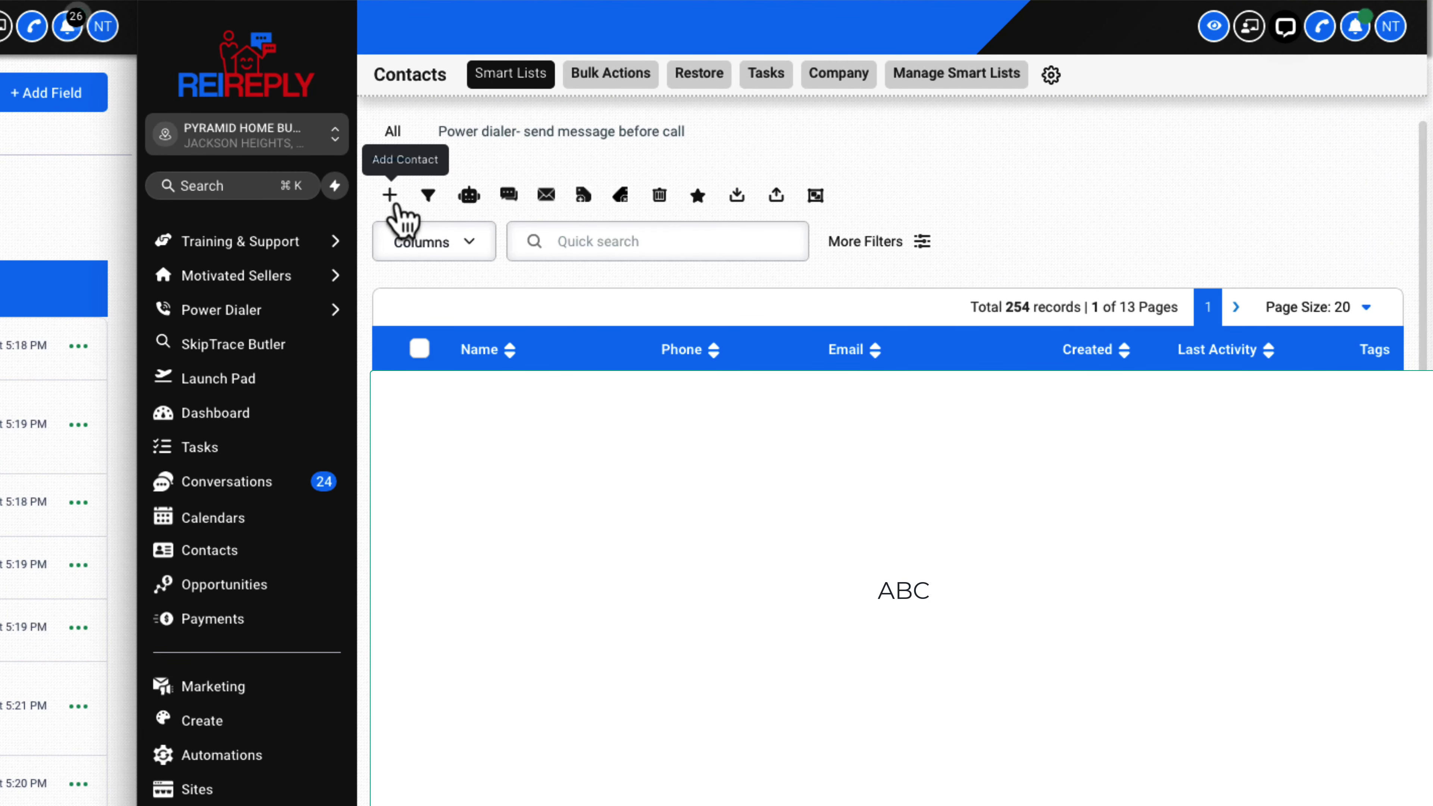
{"action": "left_click", "coordinate": [390, 197]}
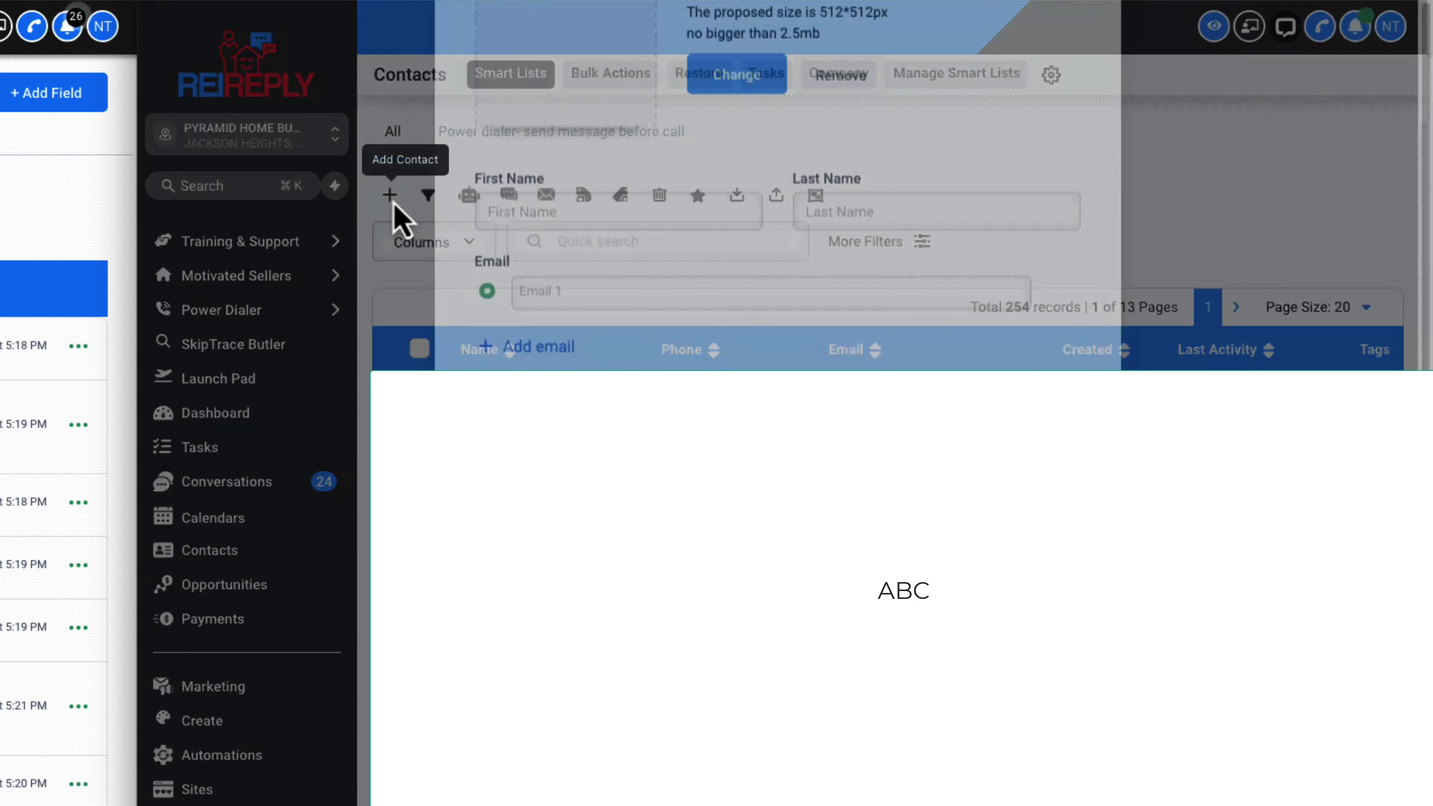
{"action": "left_click", "coordinate": [541, 395]}
{"action": "type", "text": "tye"}
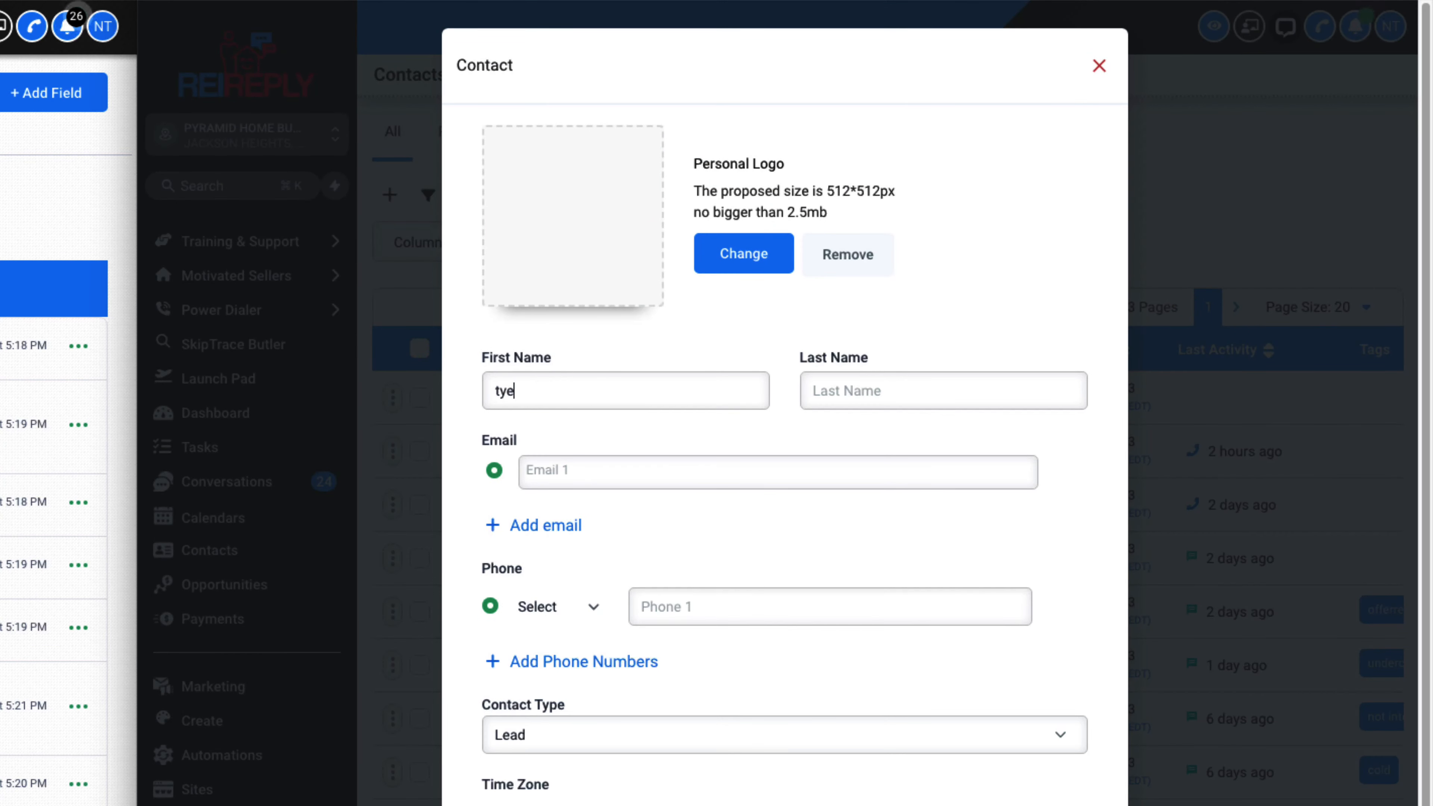
{"action": "type", "text": "t"}
{"action": "left_click", "coordinate": [845, 395]}
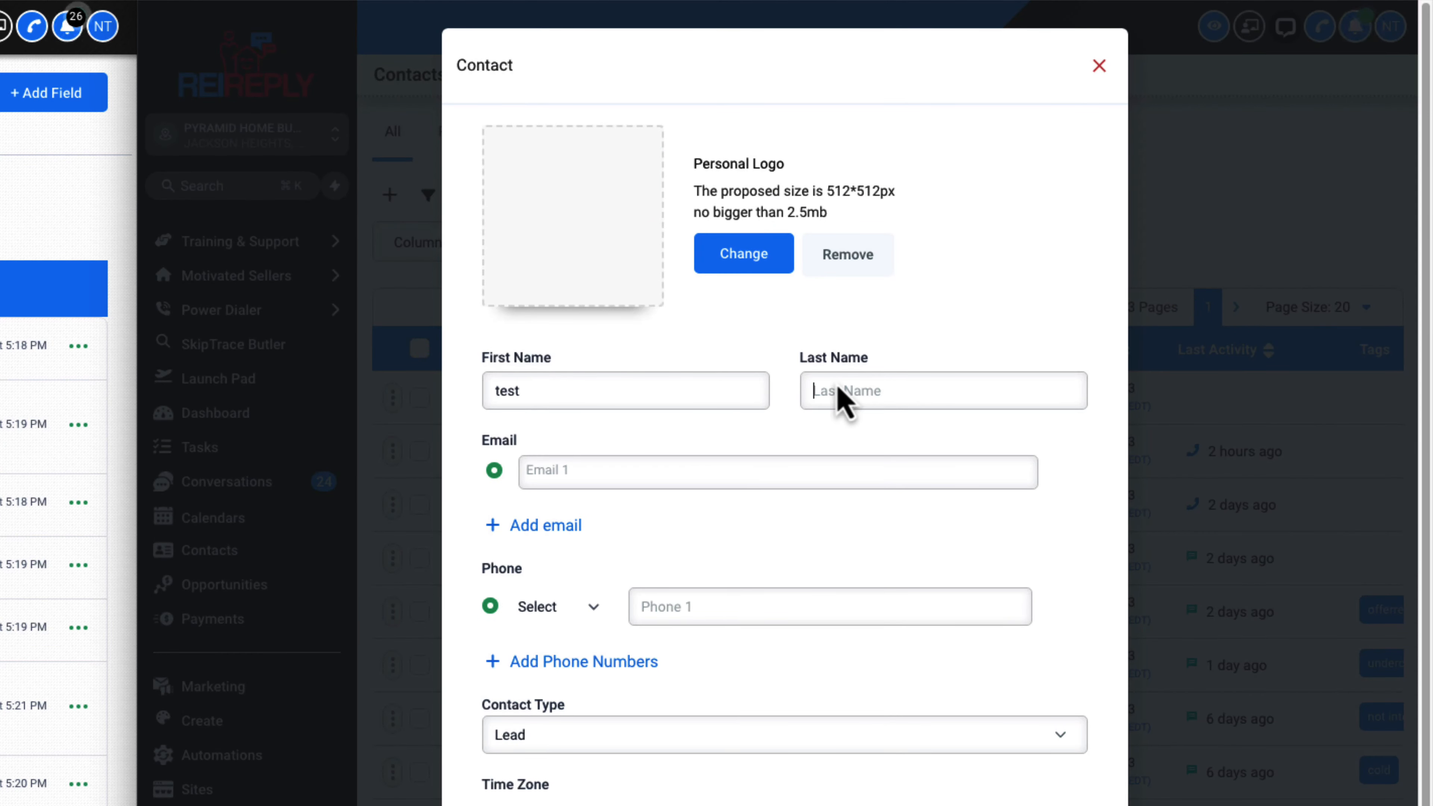
{"action": "type", "text": "test"}
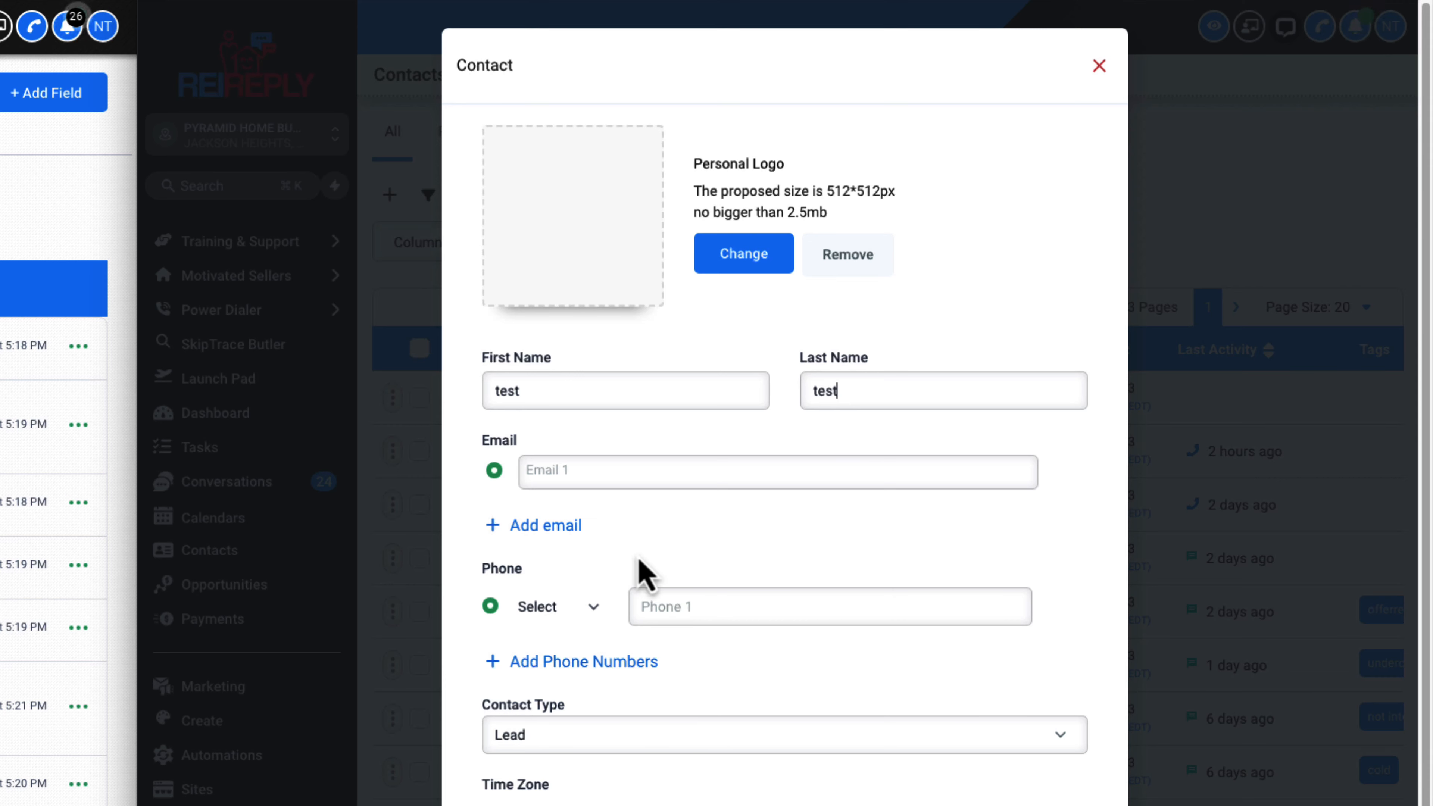
Fill in the new contact's e-mail, leave the phone number empty, and save the contact
{"action": "left_click", "coordinate": [738, 608]}
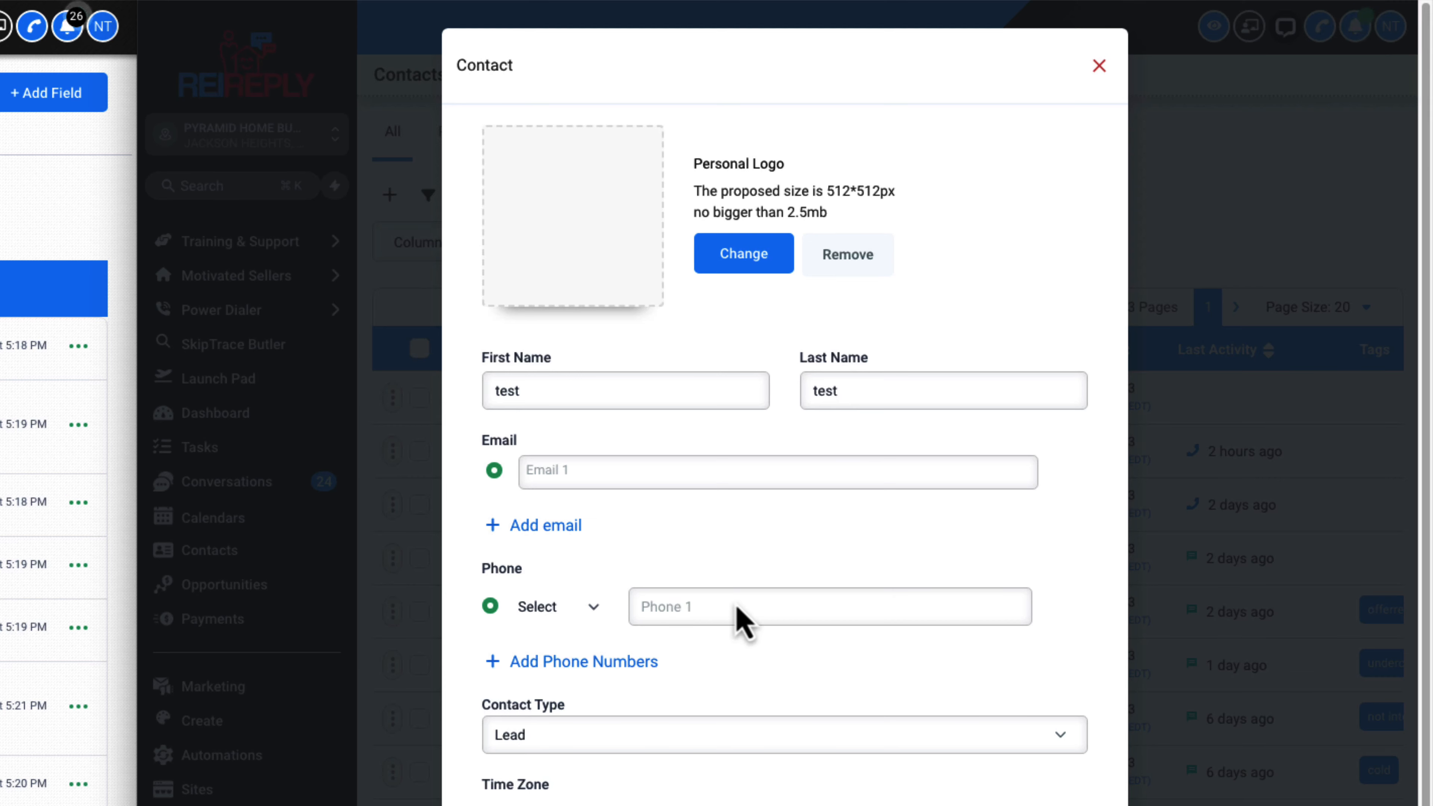
{"action": "left_click", "coordinate": [608, 484]}
{"action": "type", "text": "test"}
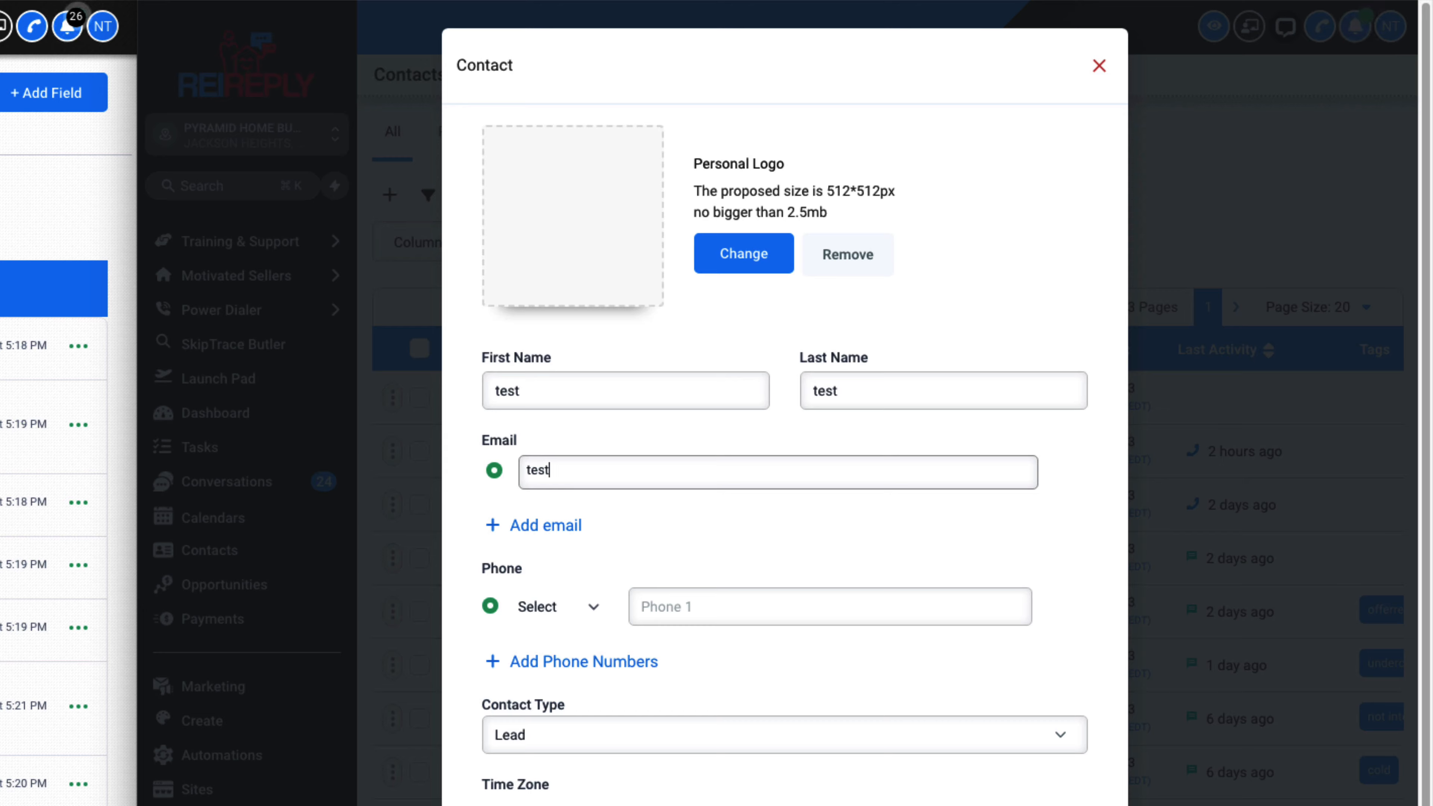
{"action": "type", "text": "@gmail.com"}
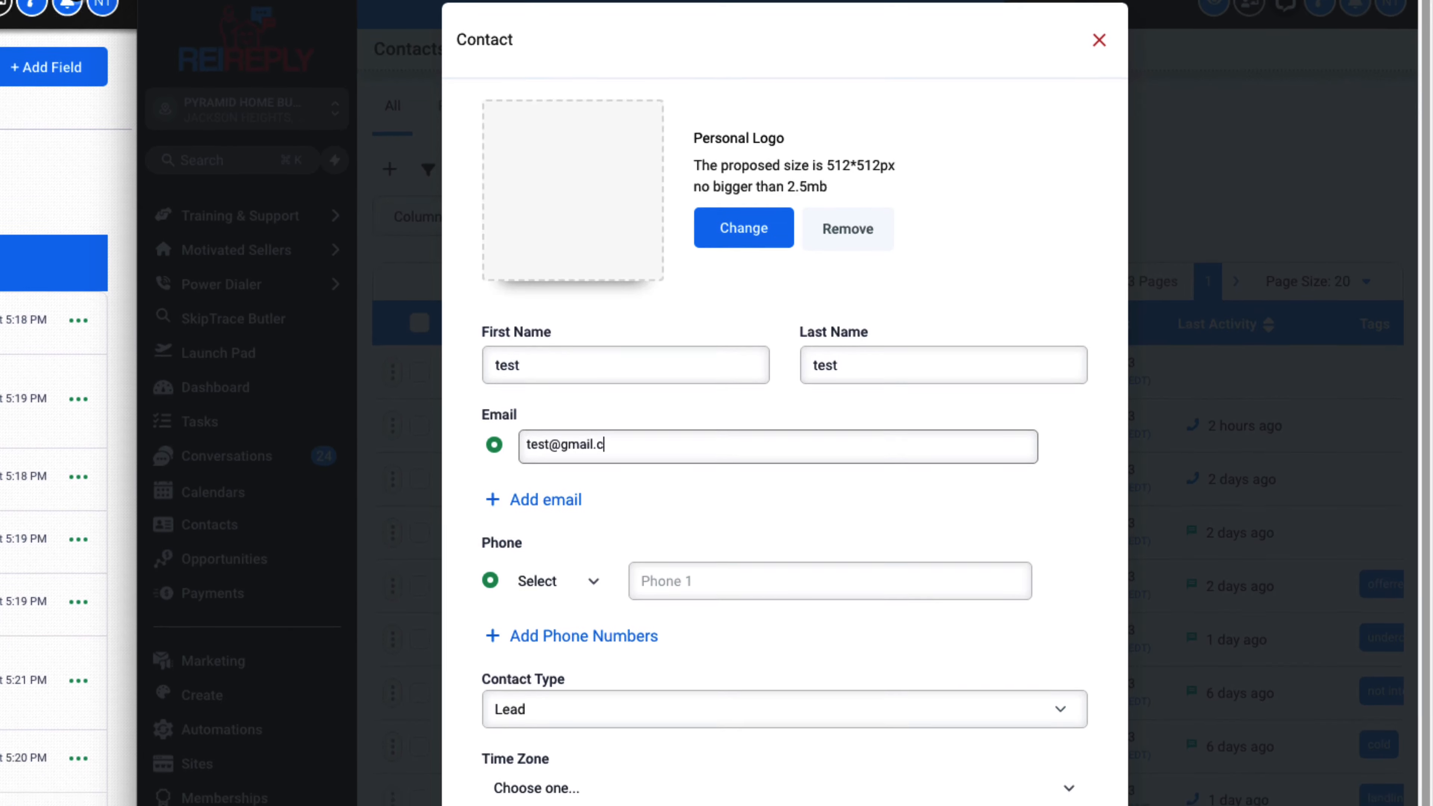
{"action": "scroll", "coordinate": [1214, 729], "scroll_direction": "down", "scroll_amount": 8}
{"action": "left_click", "coordinate": [1048, 761]}
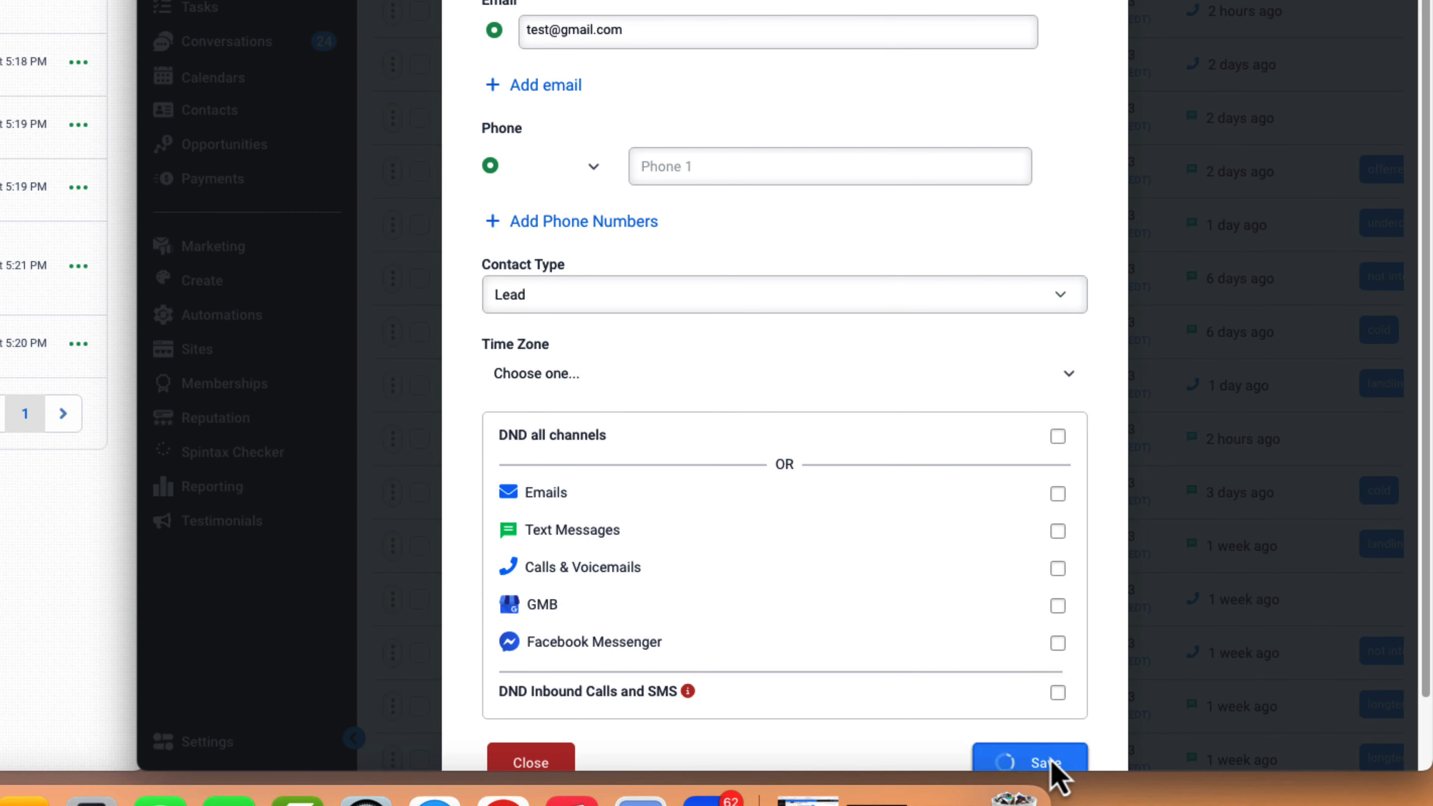
Set ARV to 200000 in the new contact's Offer Calculator section
{"action": "scroll", "coordinate": [582, 169], "scroll_direction": "down", "scroll_amount": 15}
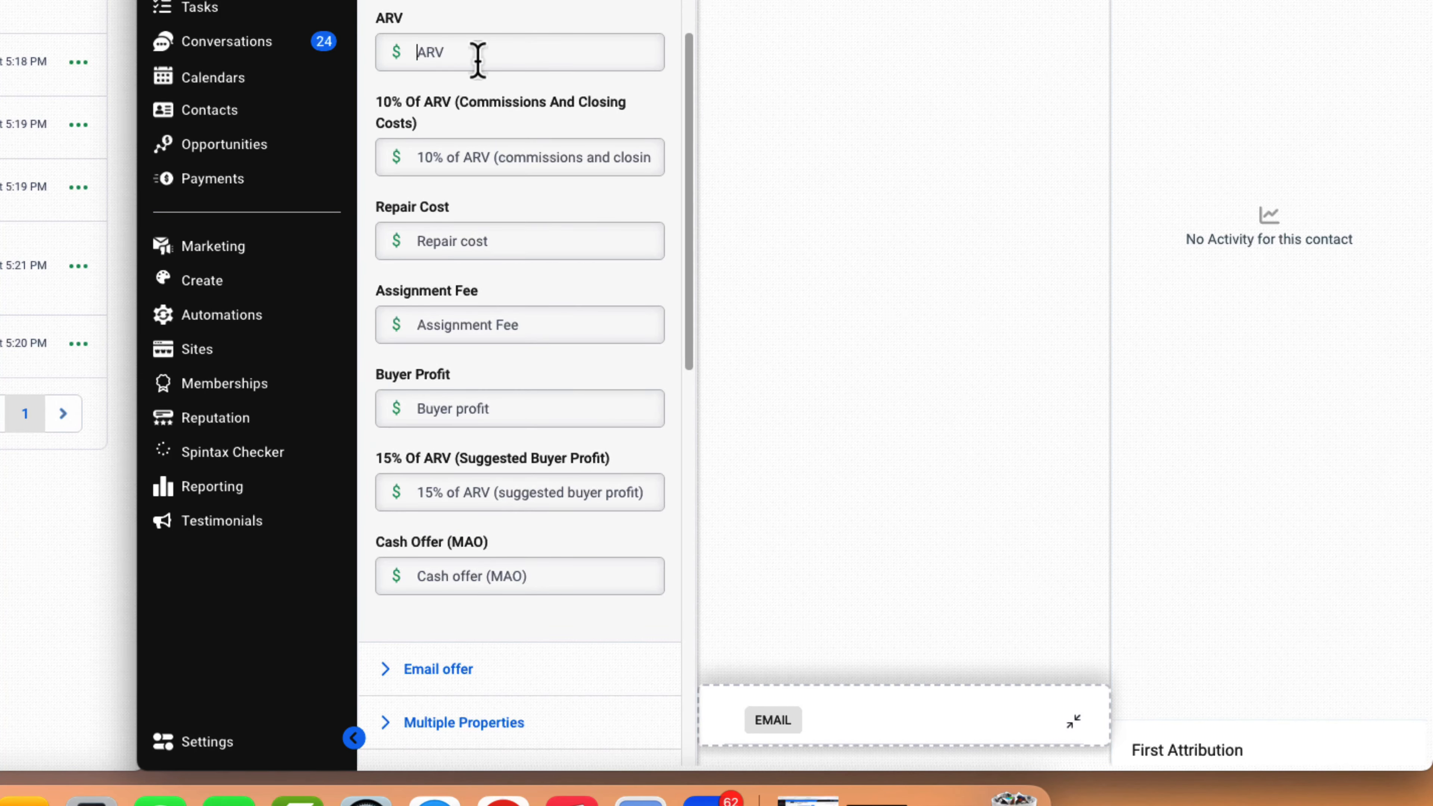
{"action": "type", "text": "20"}
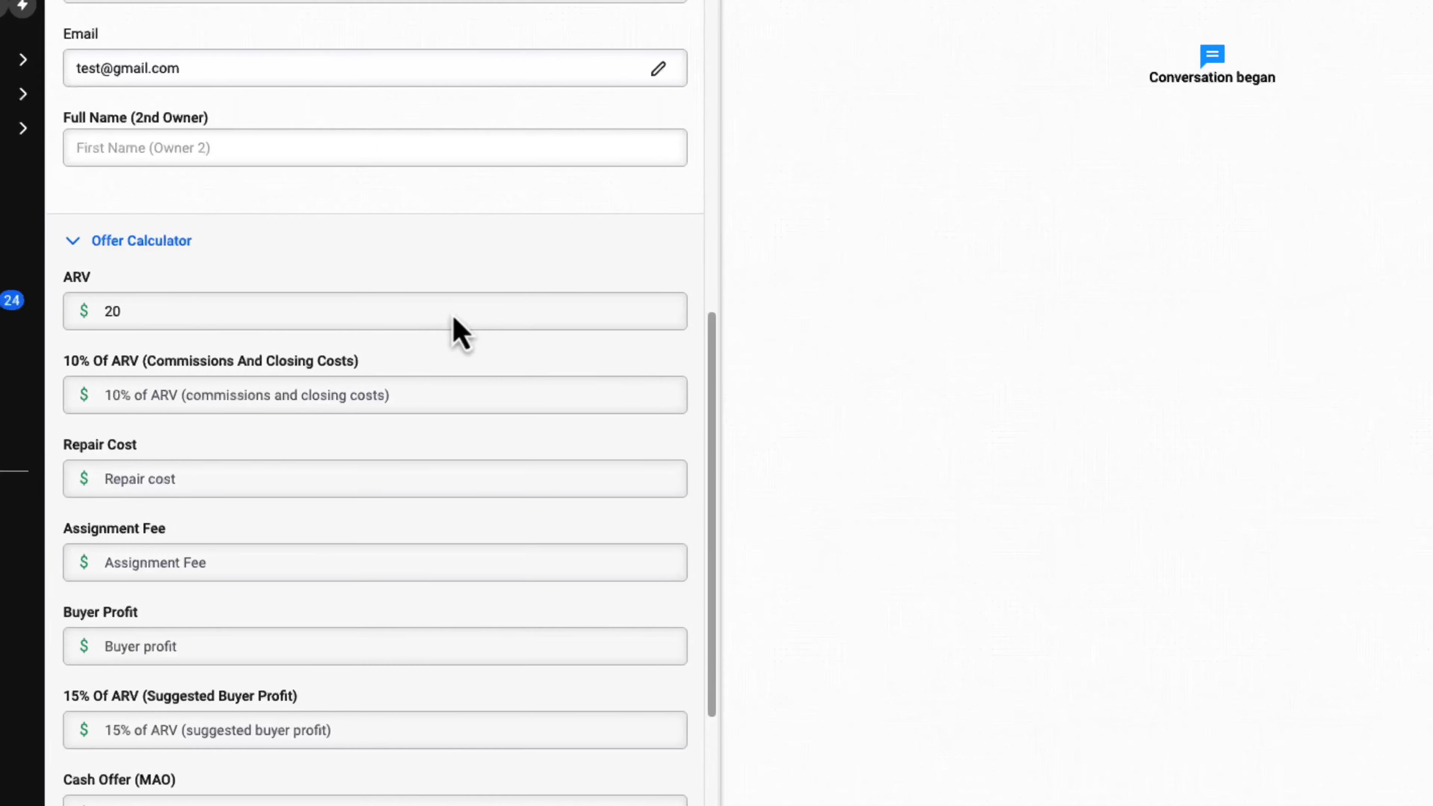
{"action": "type", "text": "0000"}
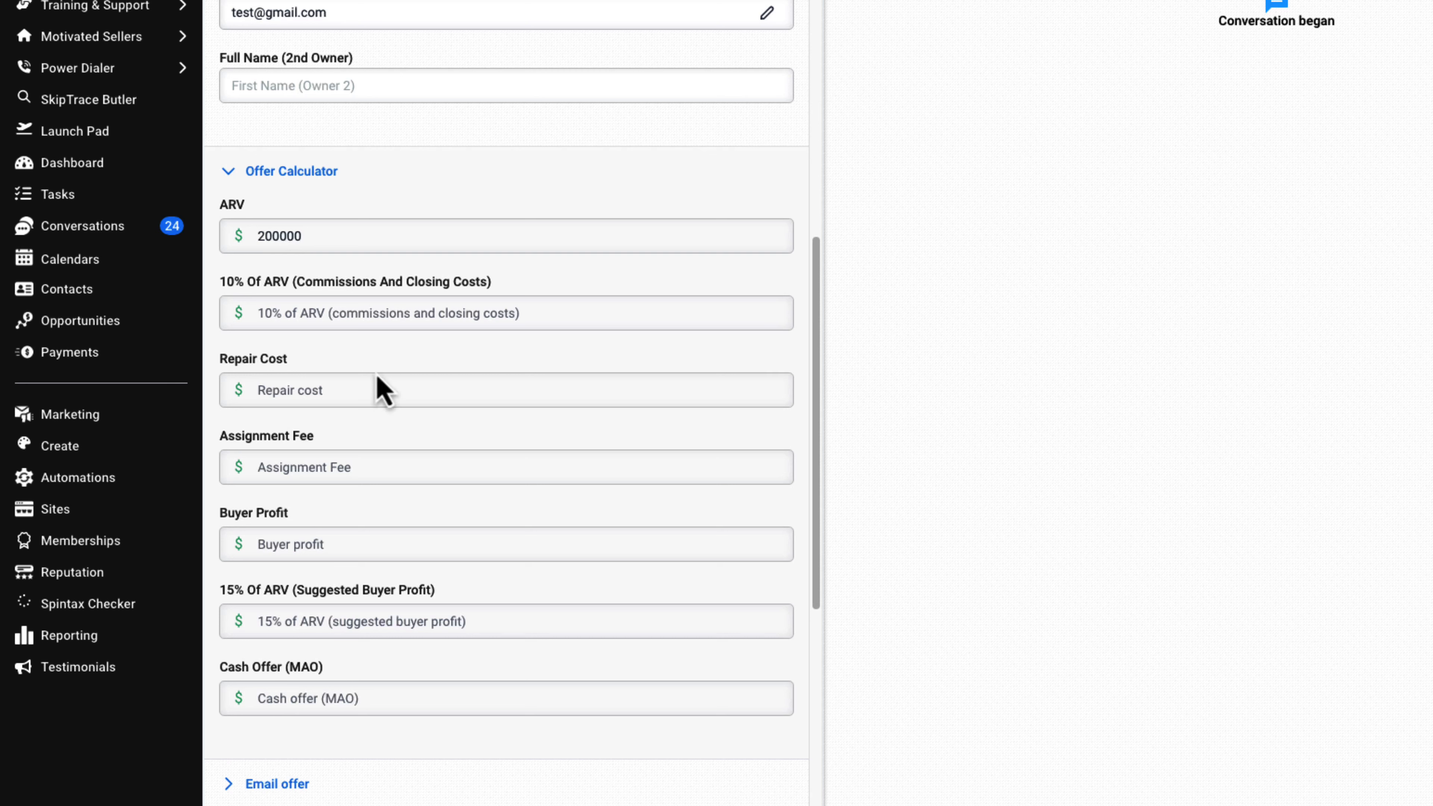
Set Repair Cost to 25,000 and Assignment Fee to 10,000, leave Buyer Profit empty, and save the contact
{"action": "left_click", "coordinate": [384, 394]}
{"action": "type", "text": "25000"}
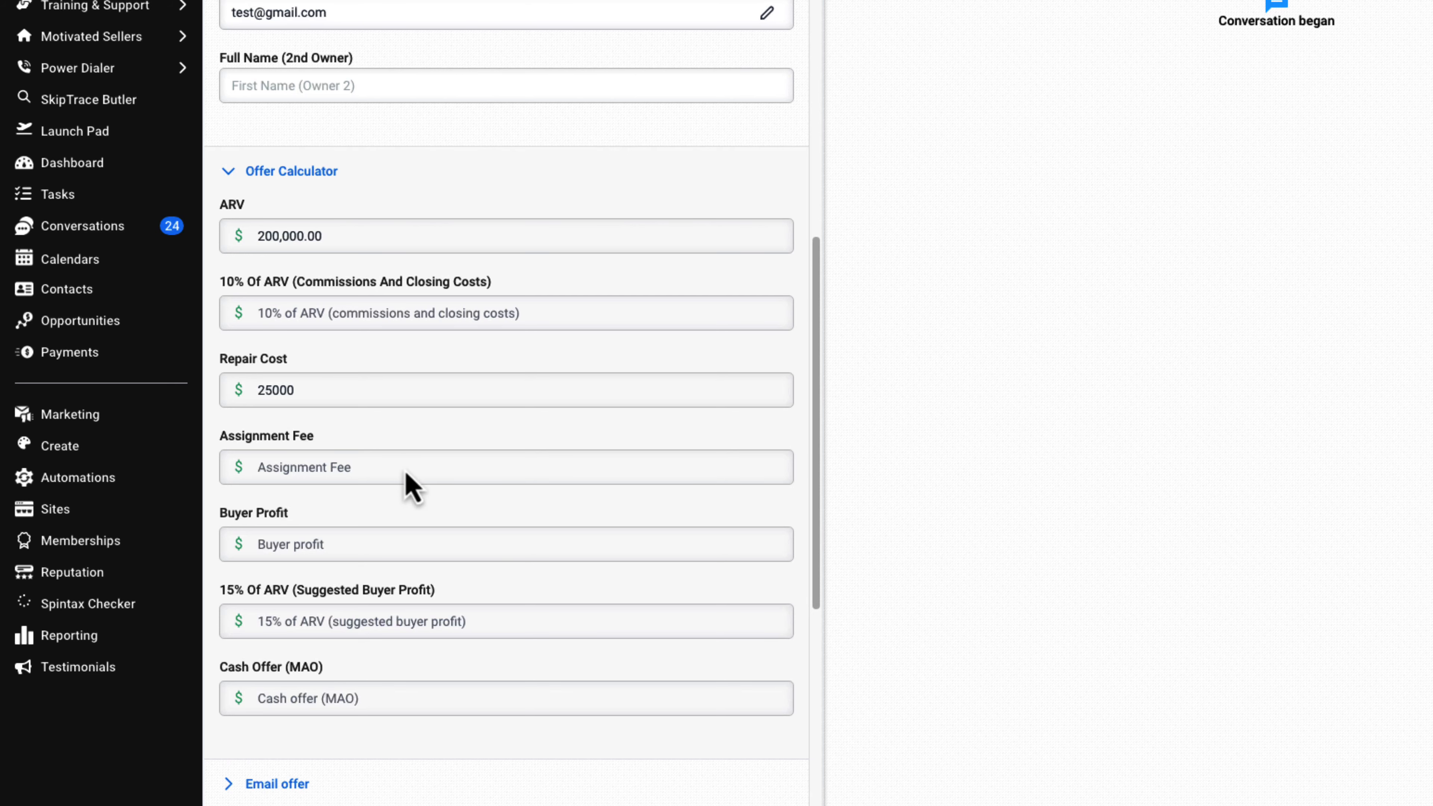
{"action": "left_click", "coordinate": [394, 470]}
{"action": "type", "text": "10,"}
{"action": "type", "text": "0000"}
{"action": "left_click", "coordinate": [404, 553]}
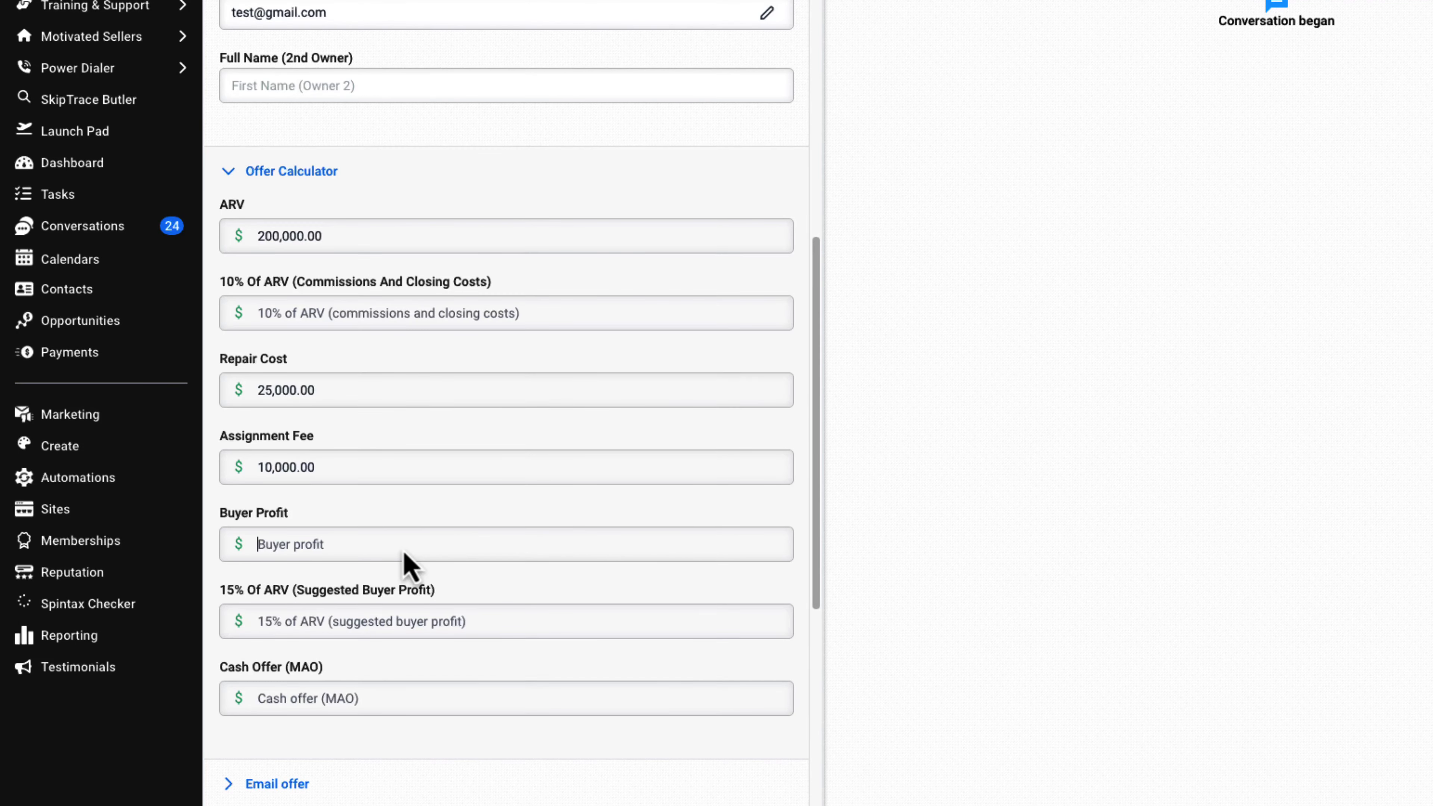
{"action": "left_click", "coordinate": [775, 110]}
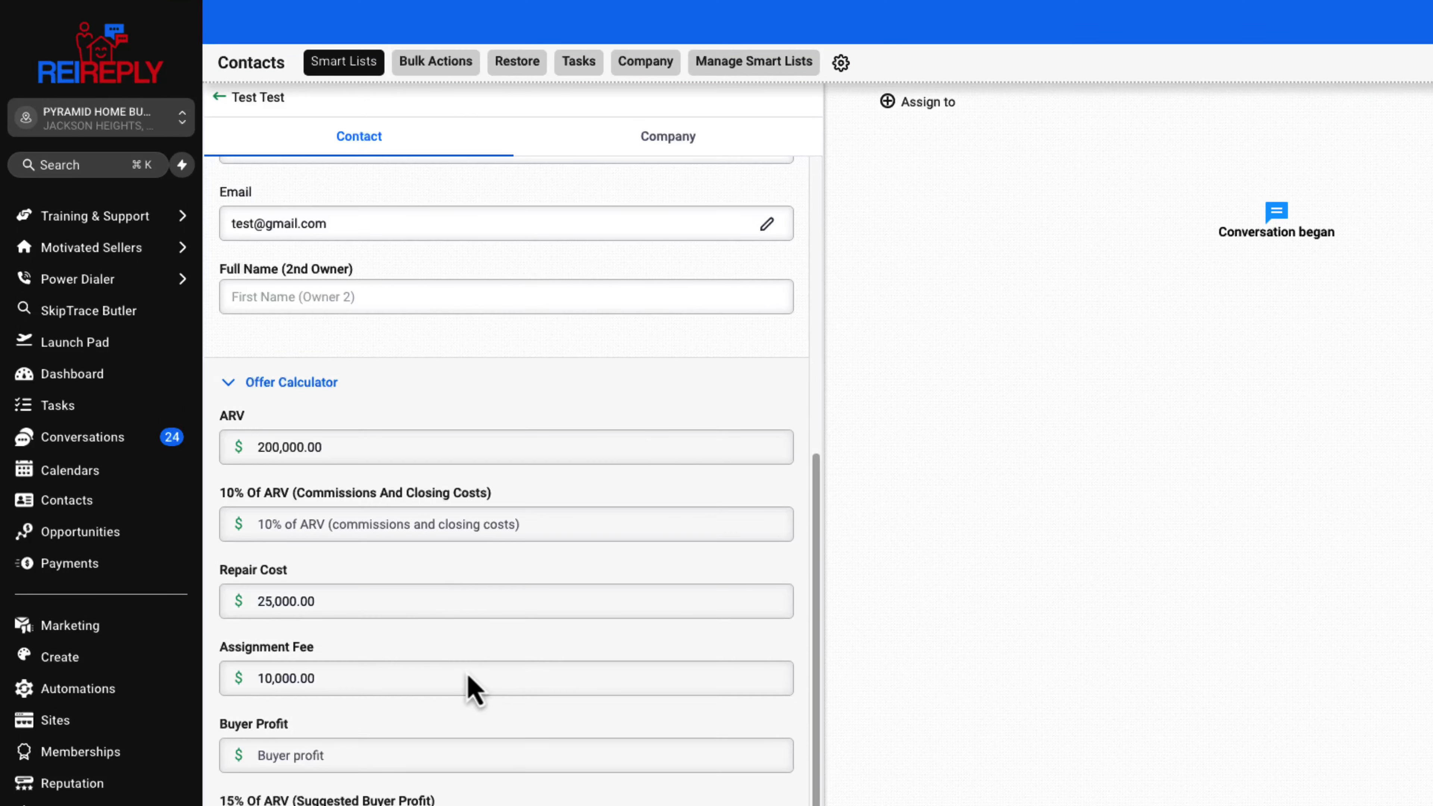
Reload the contact and examine the calculated 10% of ARV, 15% of ARV and Cash Offer (MAO) fields
{"action": "left_click", "coordinate": [320, 385]}
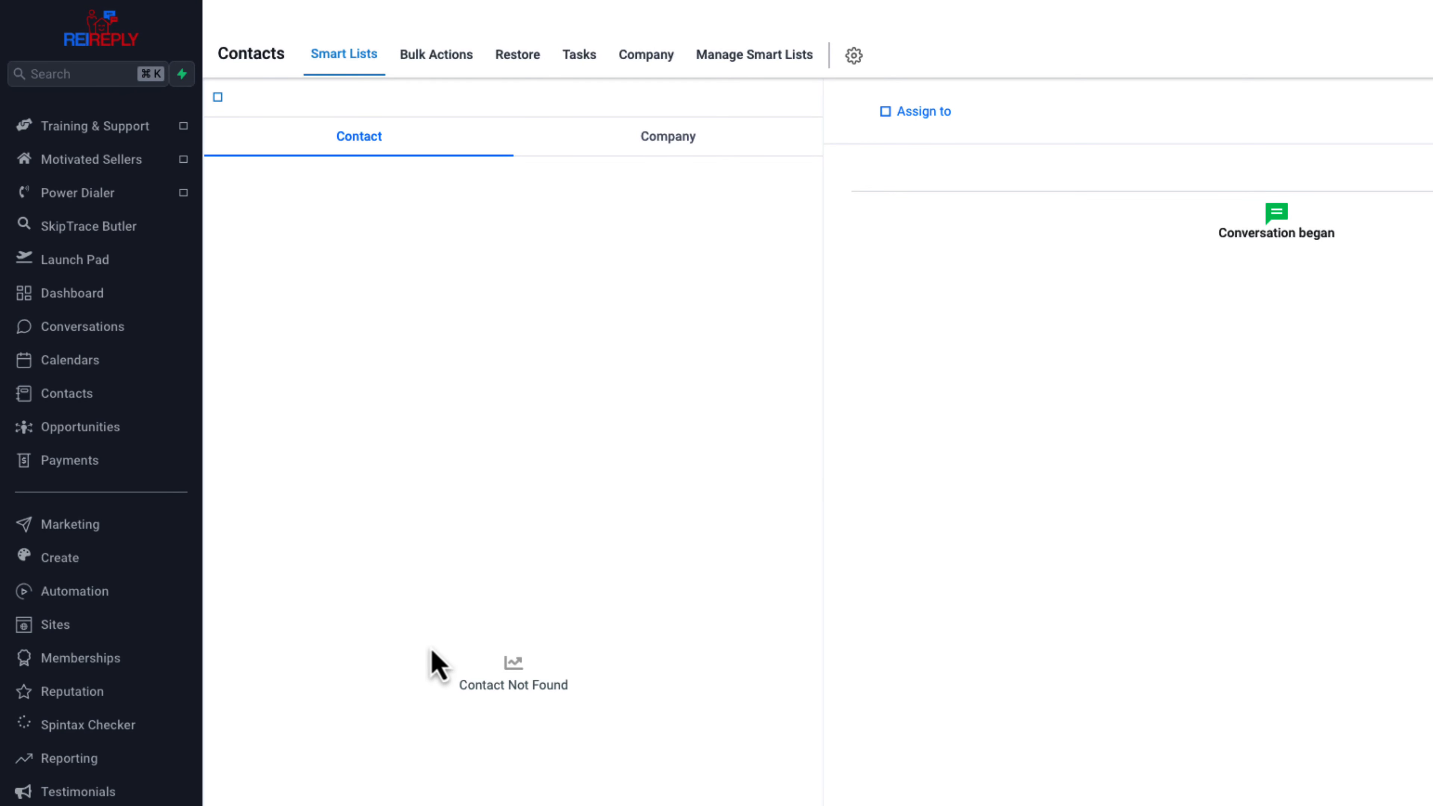
{"action": "scroll", "coordinate": [570, 669], "scroll_direction": "down", "scroll_amount": 6}
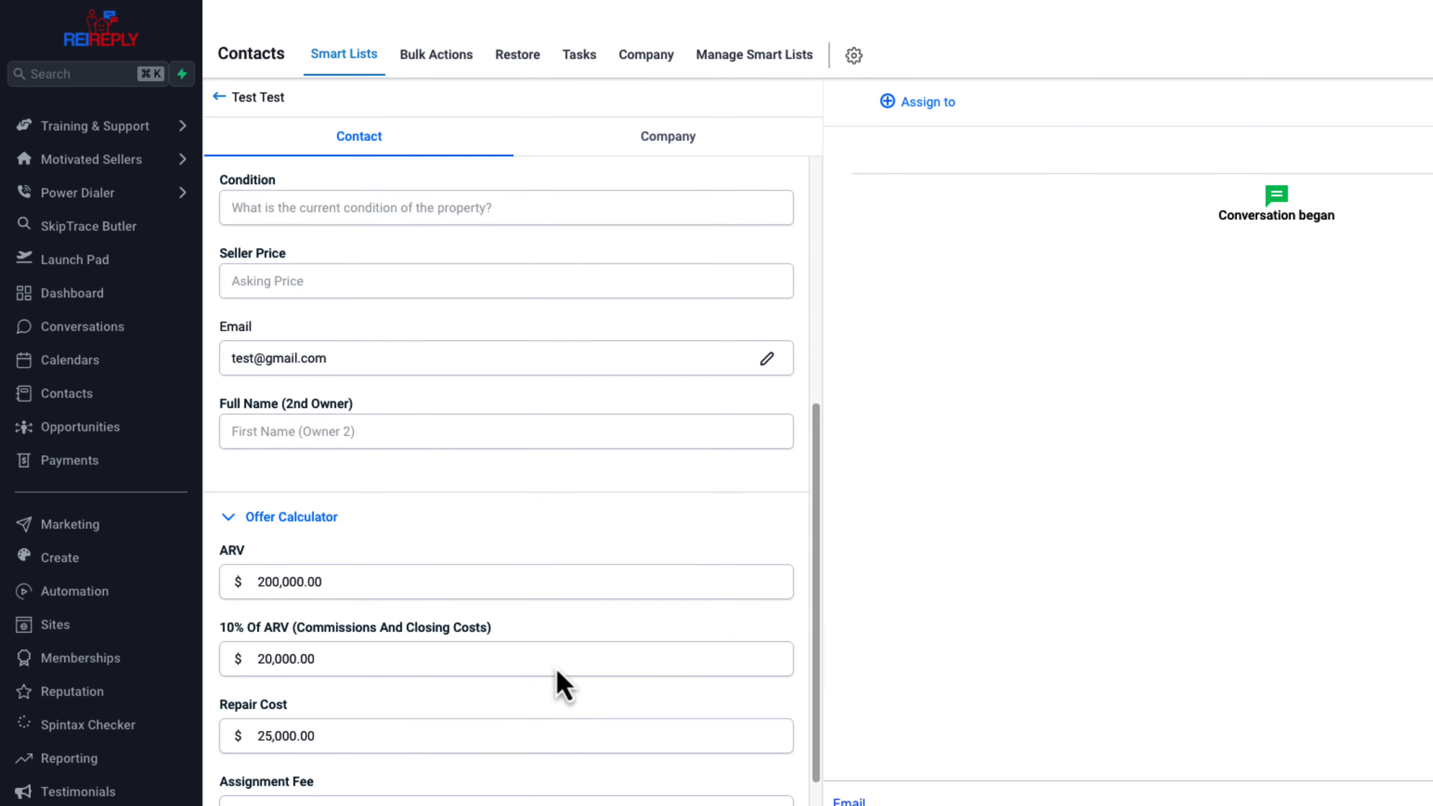
{"action": "scroll", "coordinate": [400, 701], "scroll_direction": "down", "scroll_amount": 1}
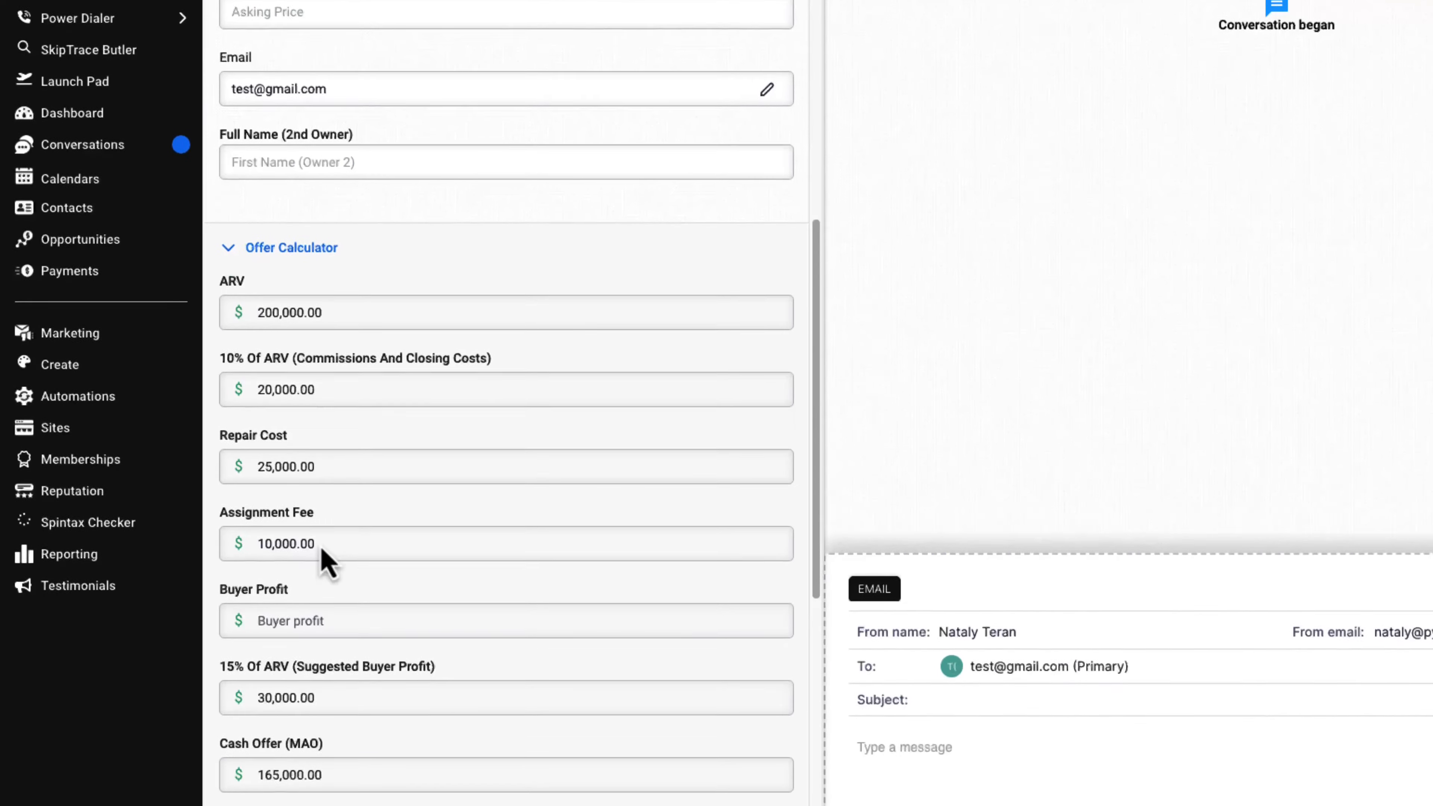
{"action": "mouse_move", "coordinate": [229, 655]}
{"action": "left_mouse_down"}
{"action": "mouse_move", "coordinate": [426, 662]}
{"action": "mouse_move", "coordinate": [320, 686]}
{"action": "mouse_move", "coordinate": [305, 707]}
{"action": "mouse_move", "coordinate": [235, 665]}
{"action": "left_mouse_up"}
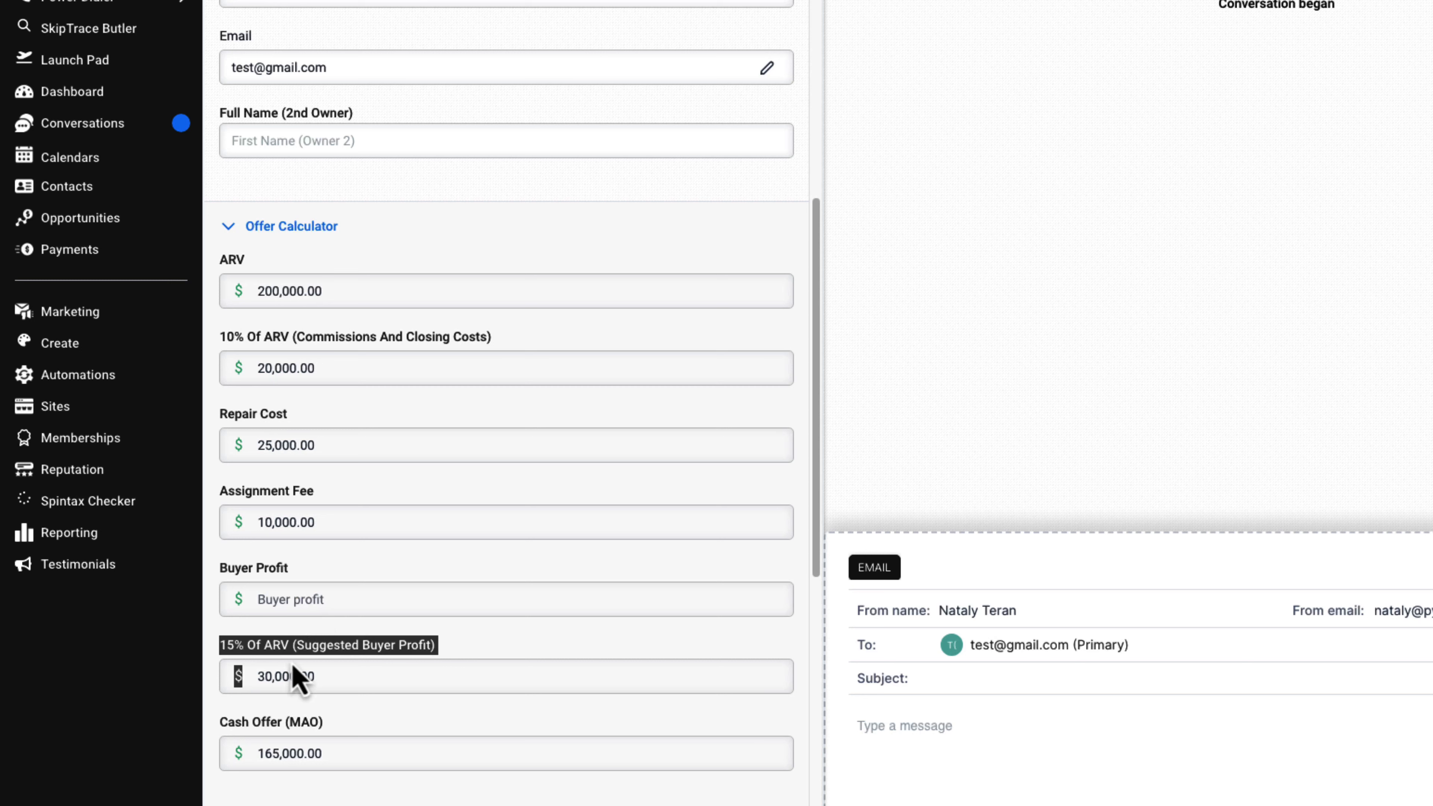
Set Buyer Profit to 25000 in the Offer Calculator section and save the contact
{"action": "left_click", "coordinate": [315, 601]}
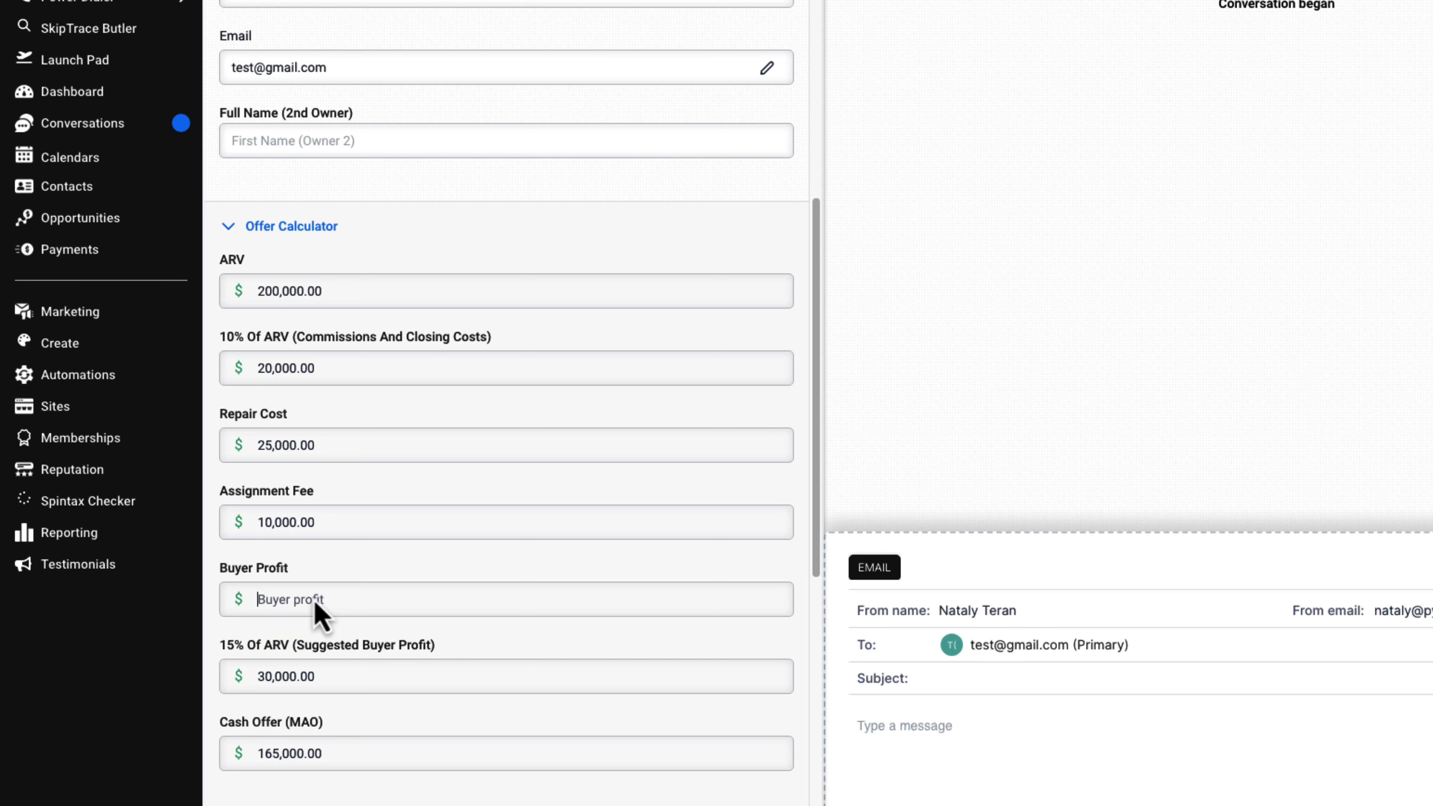
{"action": "type", "text": "25000"}
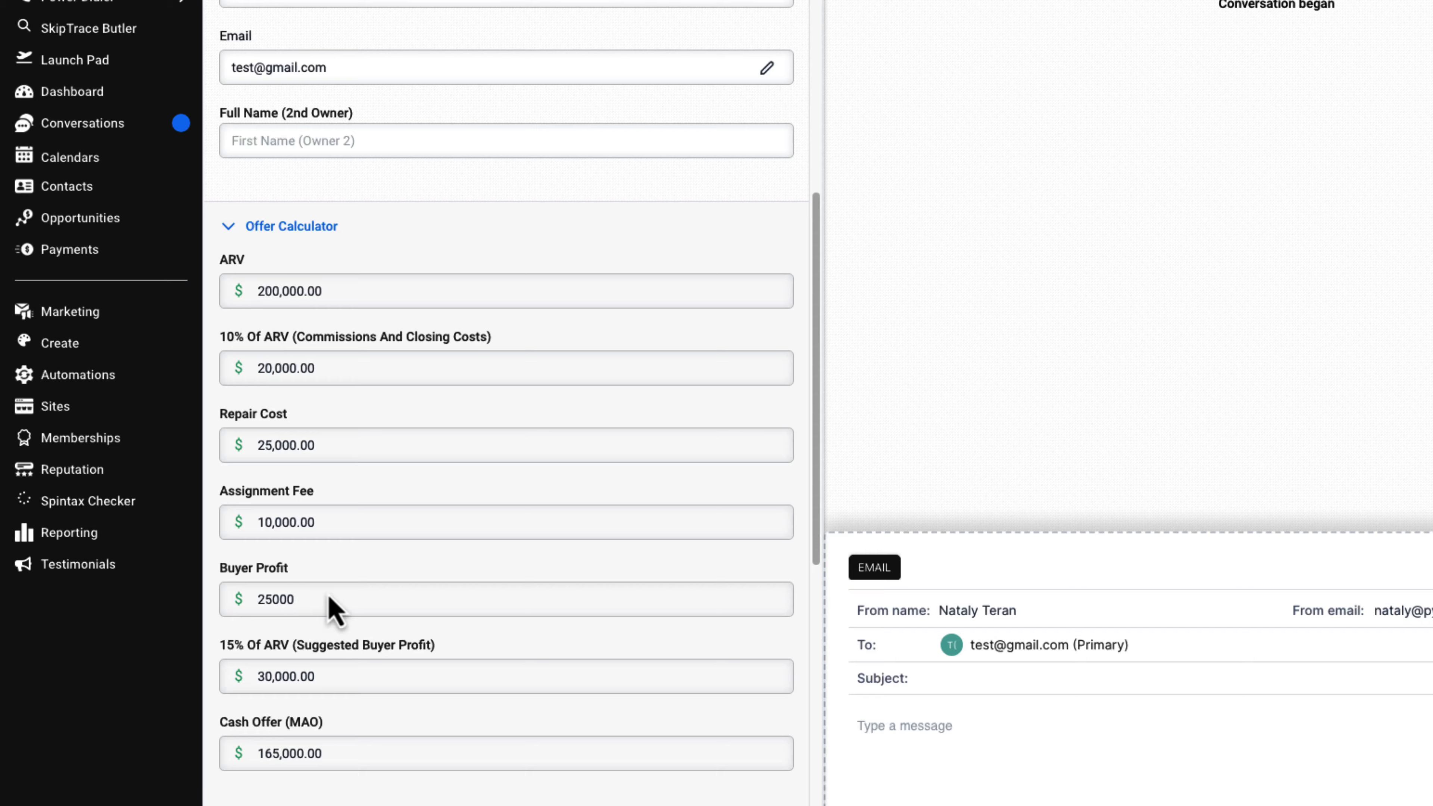
{"action": "left_click", "coordinate": [796, 71]}
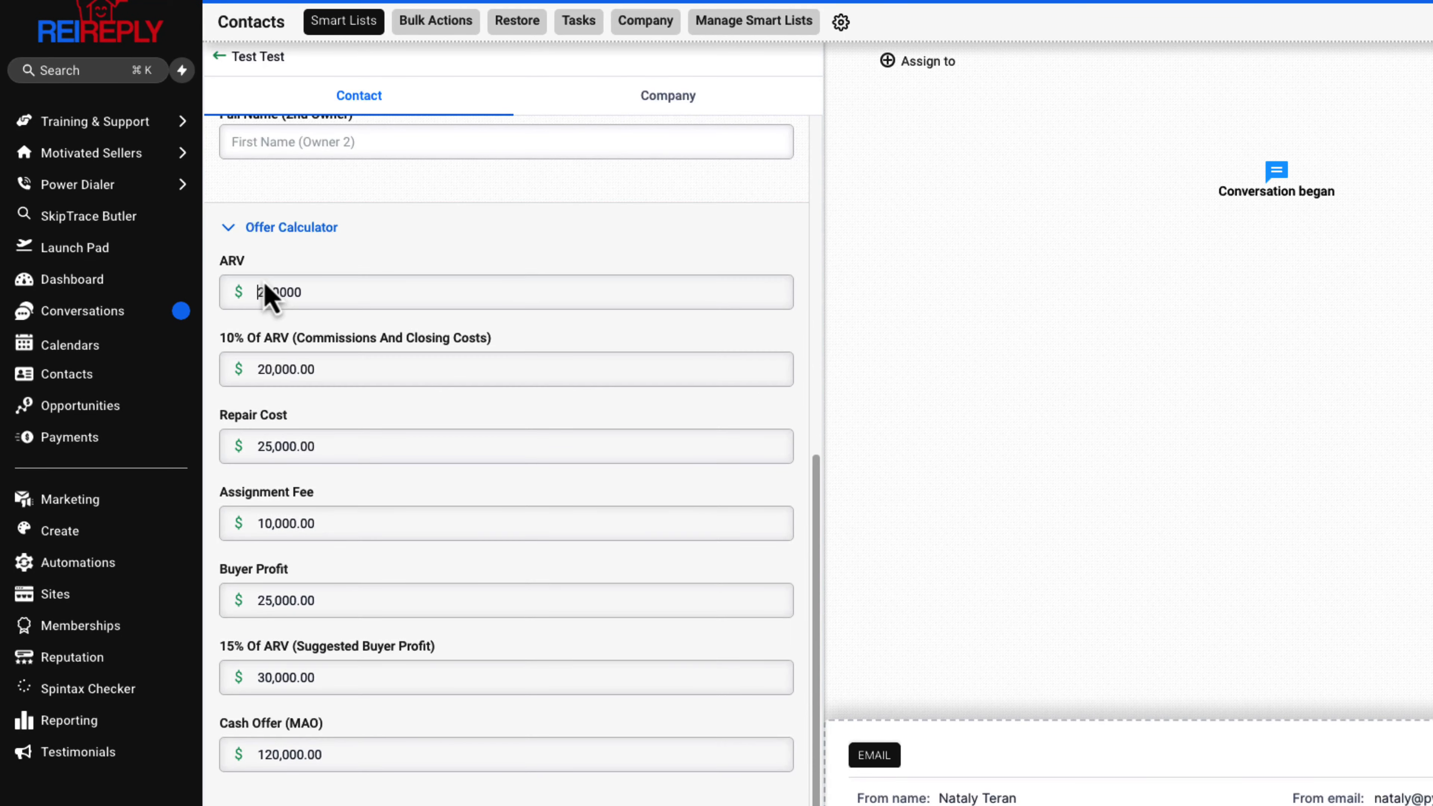
Compare the ARV and Buyer Profit inputs with the recalculated Cash Offer (MAO) field
{"action": "left_click", "coordinate": [277, 294]}
{"action": "left_click_drag", "start_coordinate": [220, 574], "coordinate": [304, 576]}
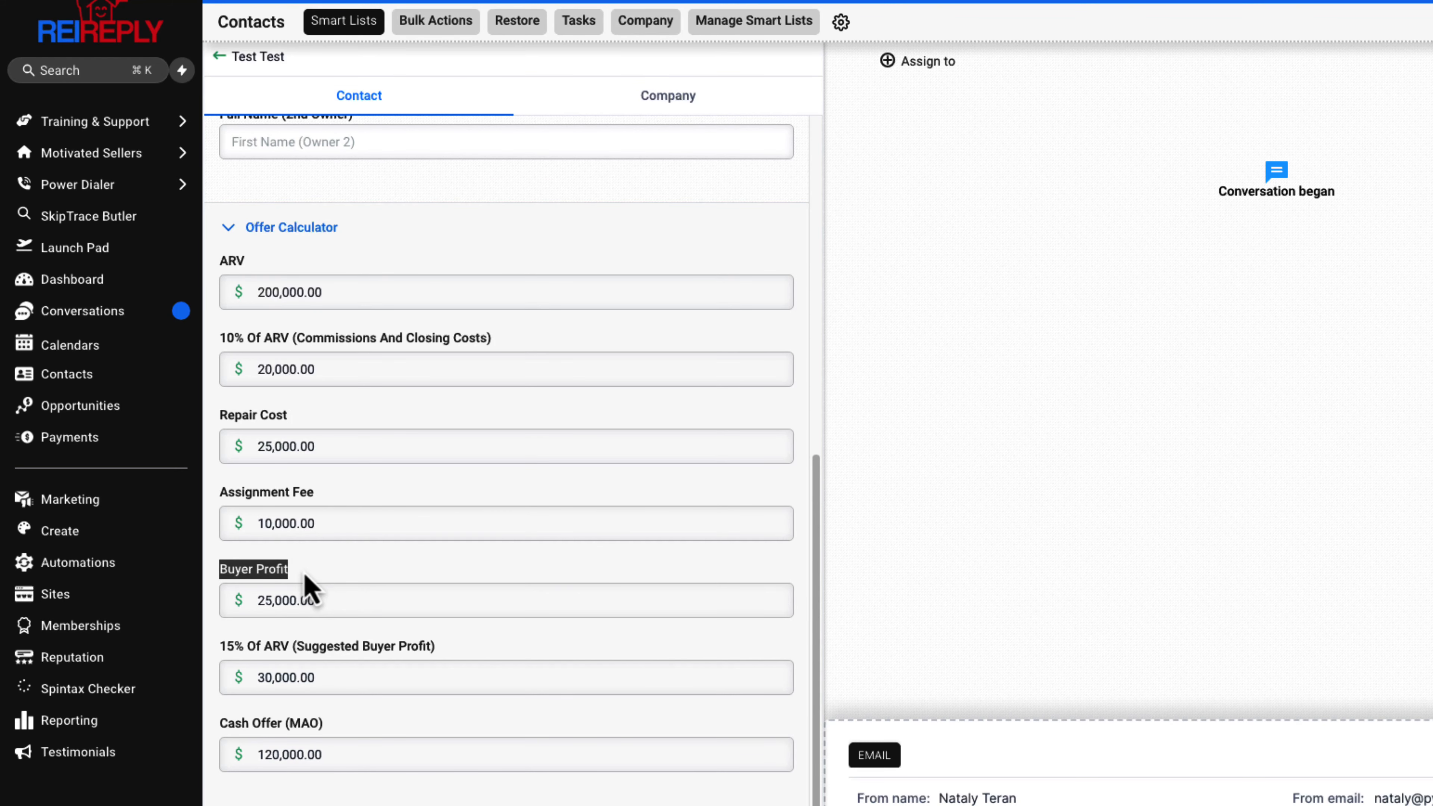
{"action": "left_click", "coordinate": [244, 740]}
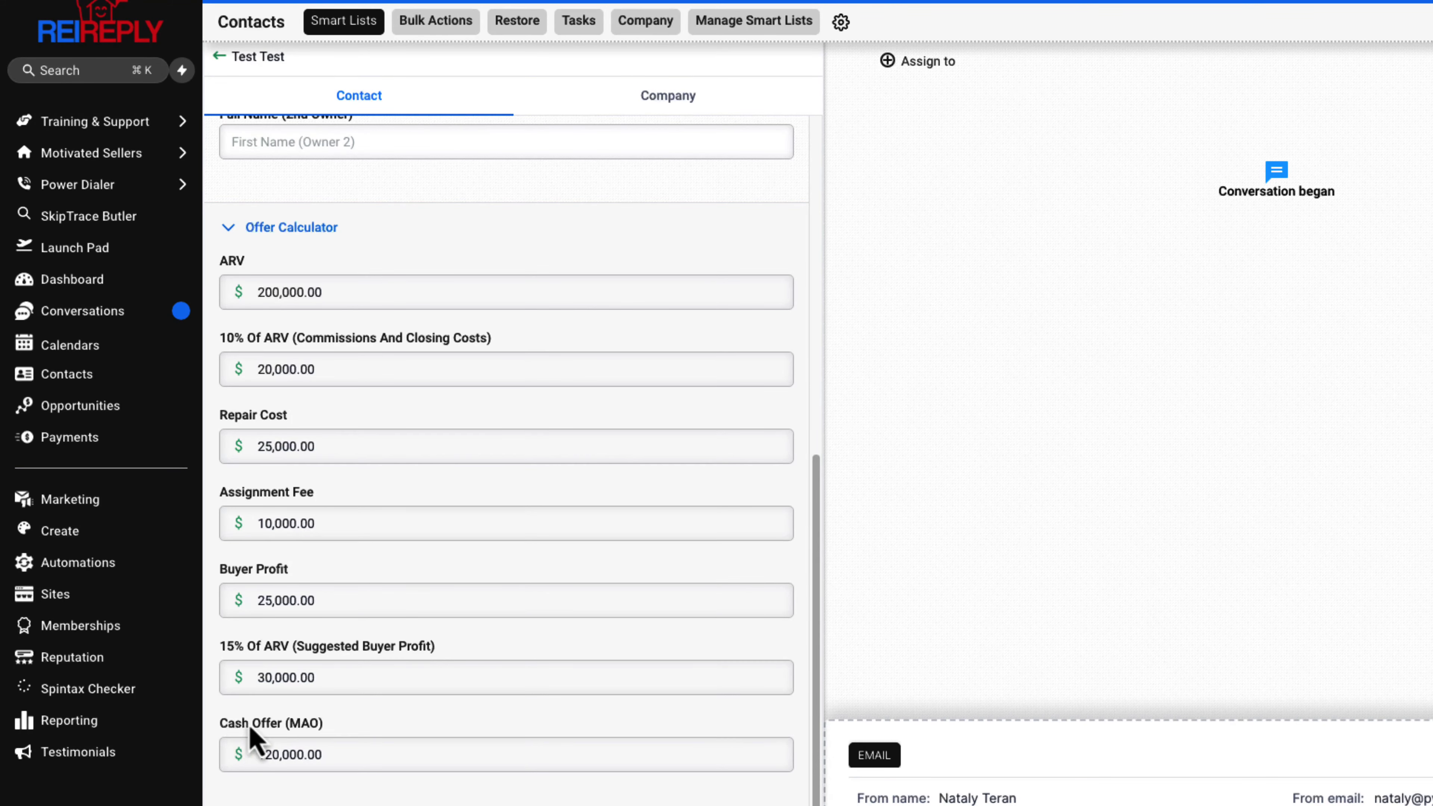